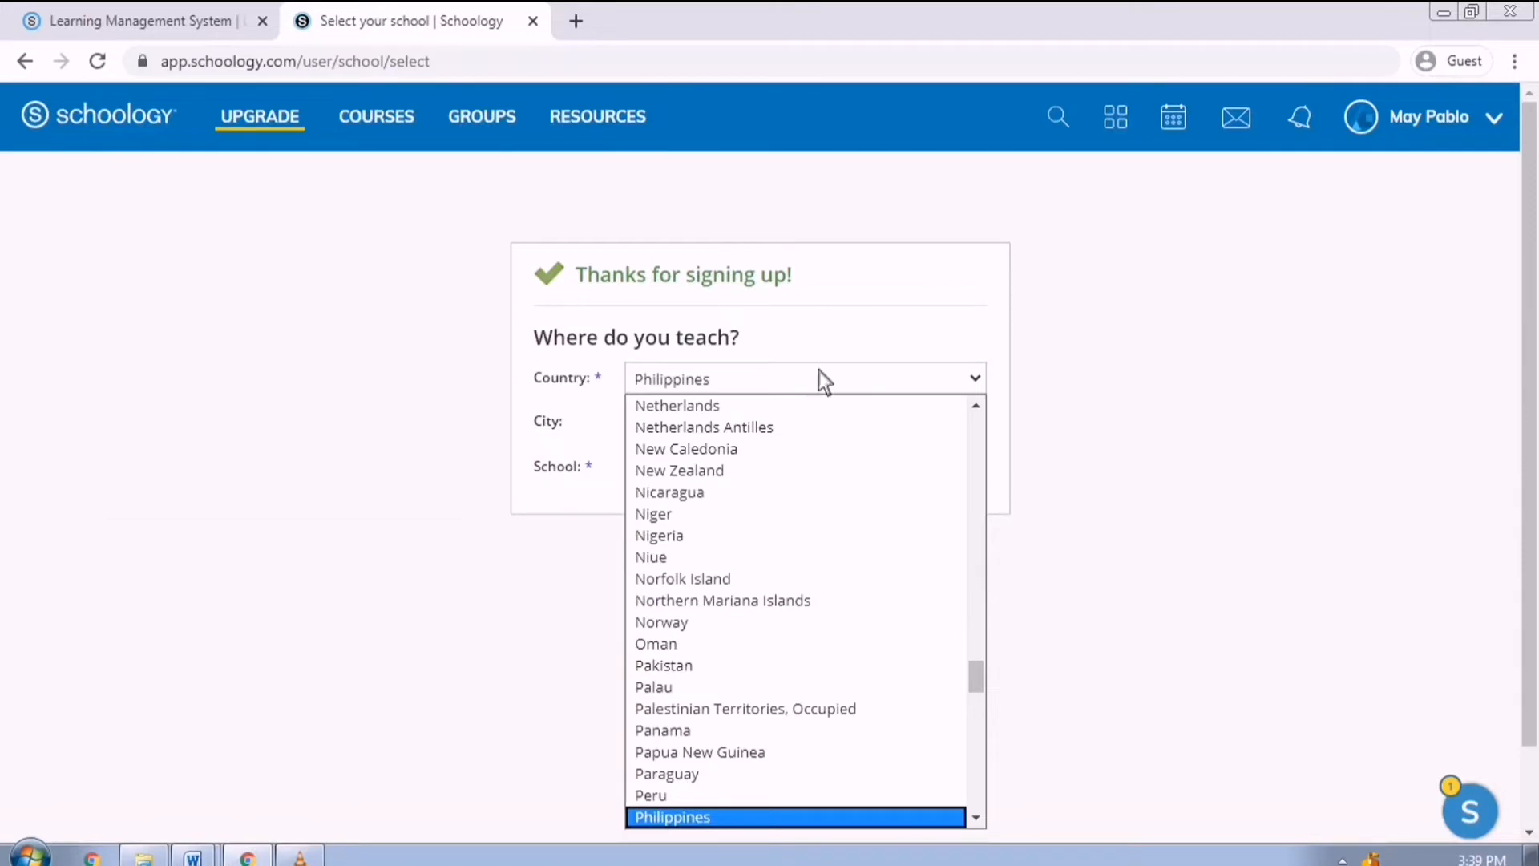
Enter Balanga City as the city and search for Balanga City National Science High School.
{"action": "left_click", "coordinate": [698, 817]}
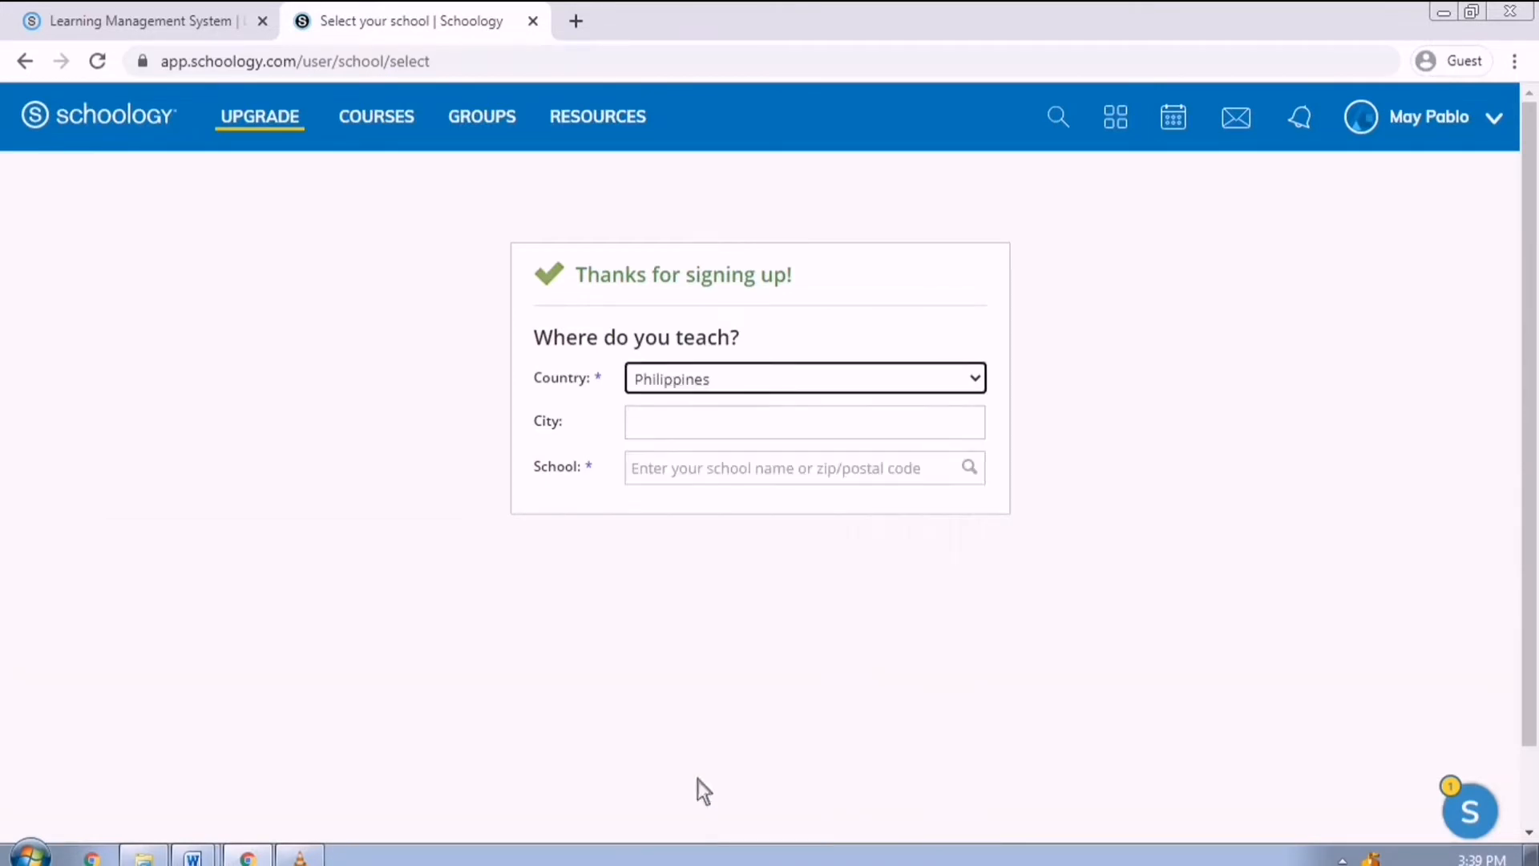
{"action": "left_click", "coordinate": [711, 445]}
{"action": "type", "text": "Balanga City"}
{"action": "left_click", "coordinate": [724, 479]}
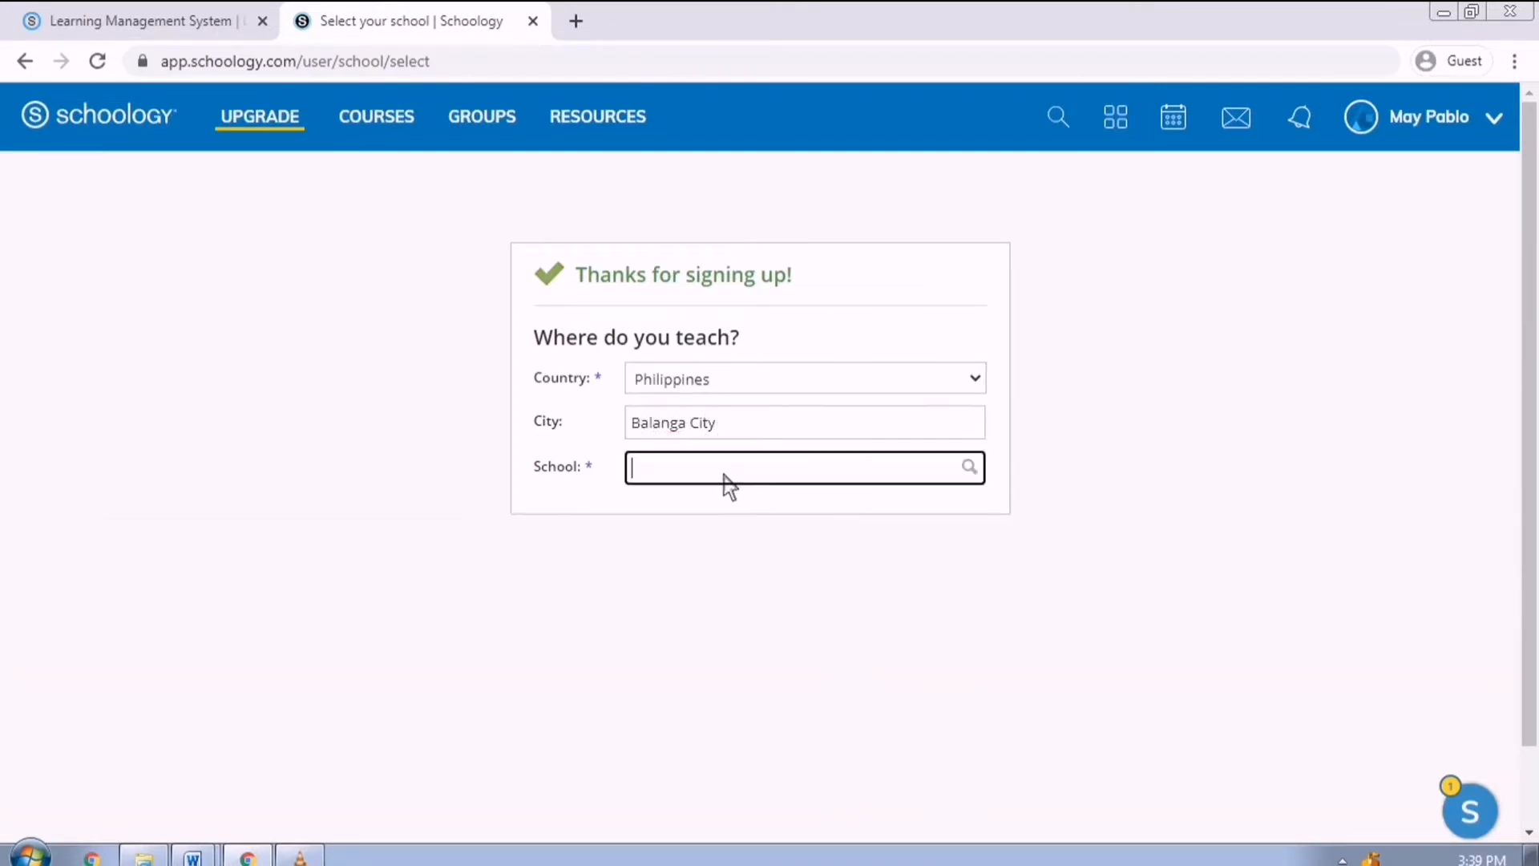
{"action": "type", "text": "Balanga City National Science Hig"}
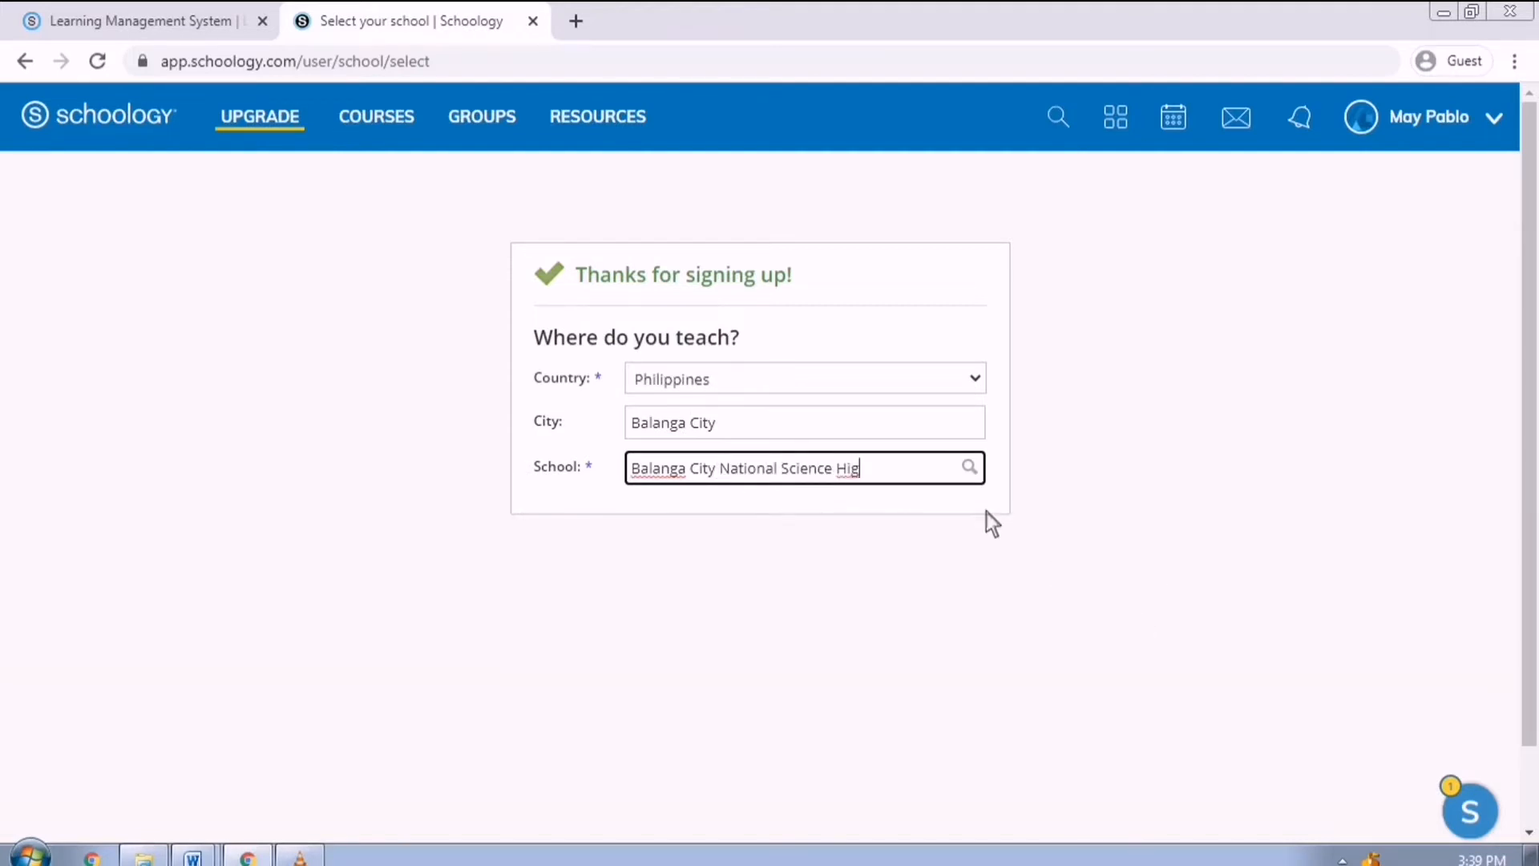
{"action": "left_click", "coordinate": [981, 477]}
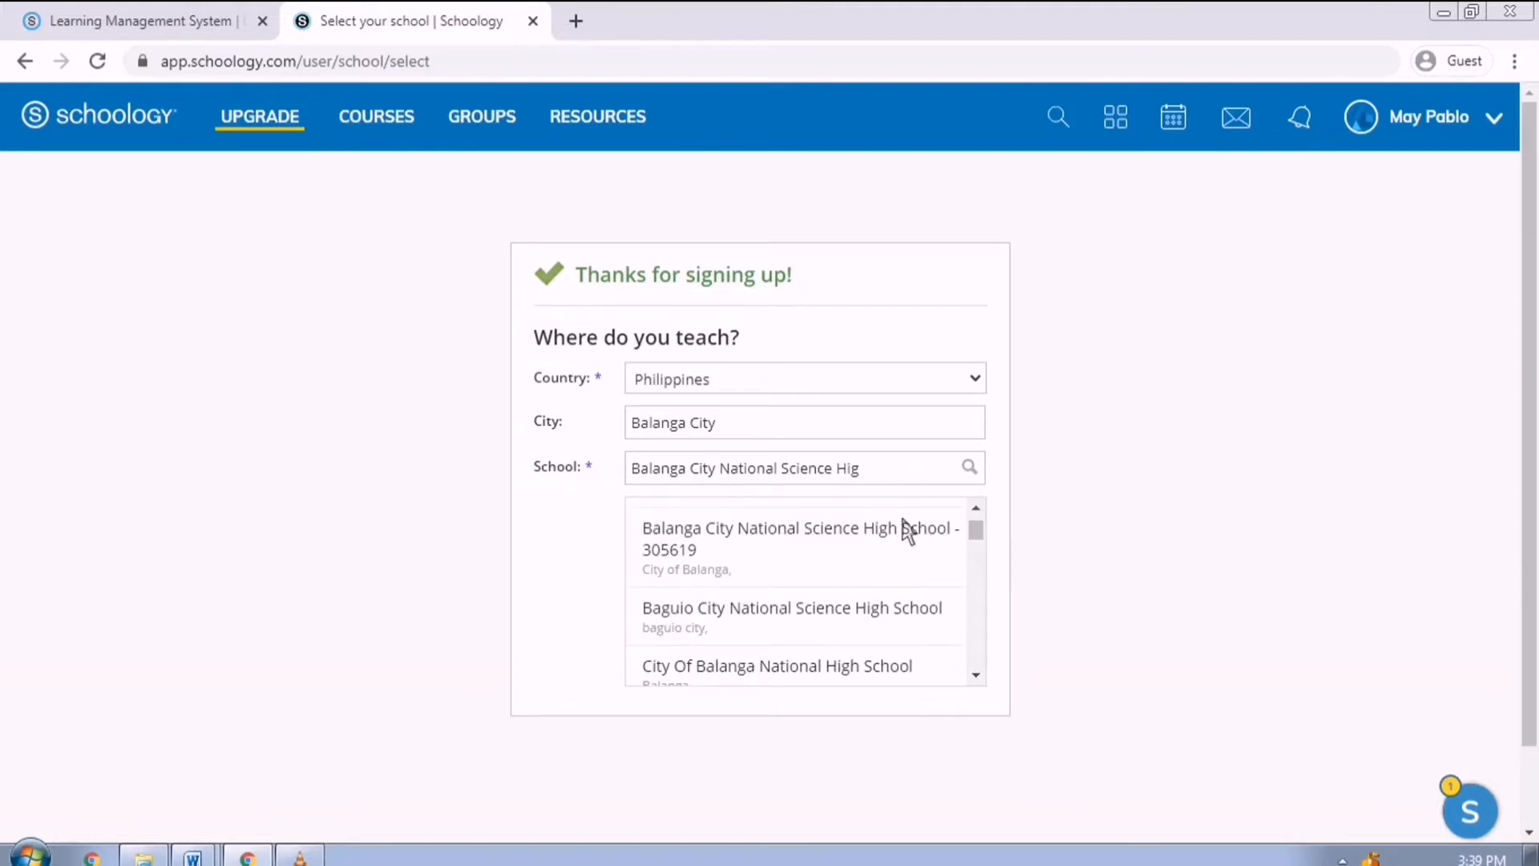
{"action": "left_click", "coordinate": [861, 545]}
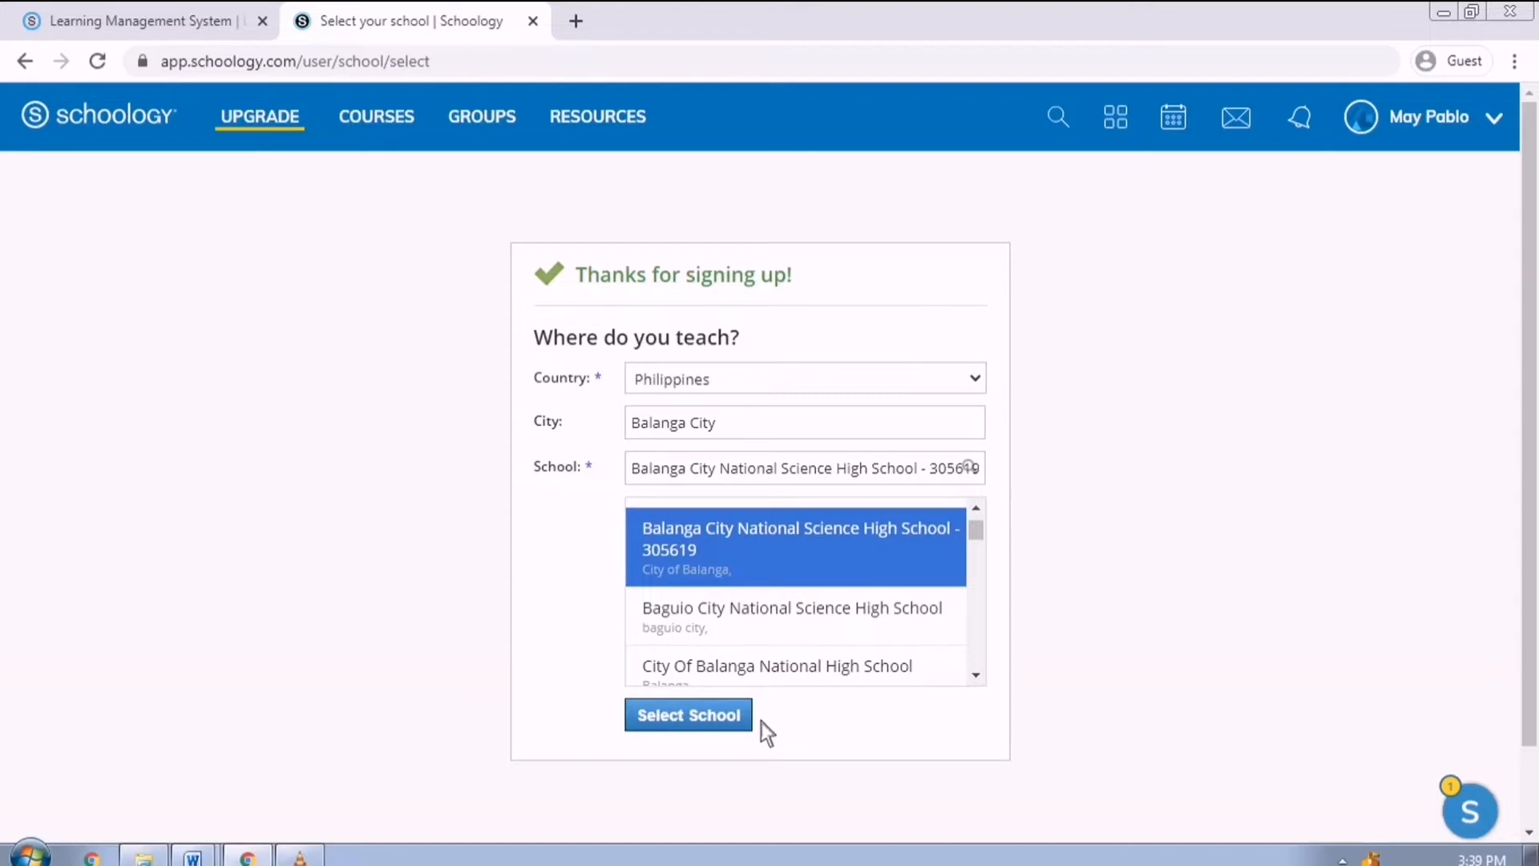
Replace the school entry with 'New School' and scroll through the suggestion list.
{"action": "left_click", "coordinate": [891, 479]}
{"action": "key", "text": "ctrl+a"}
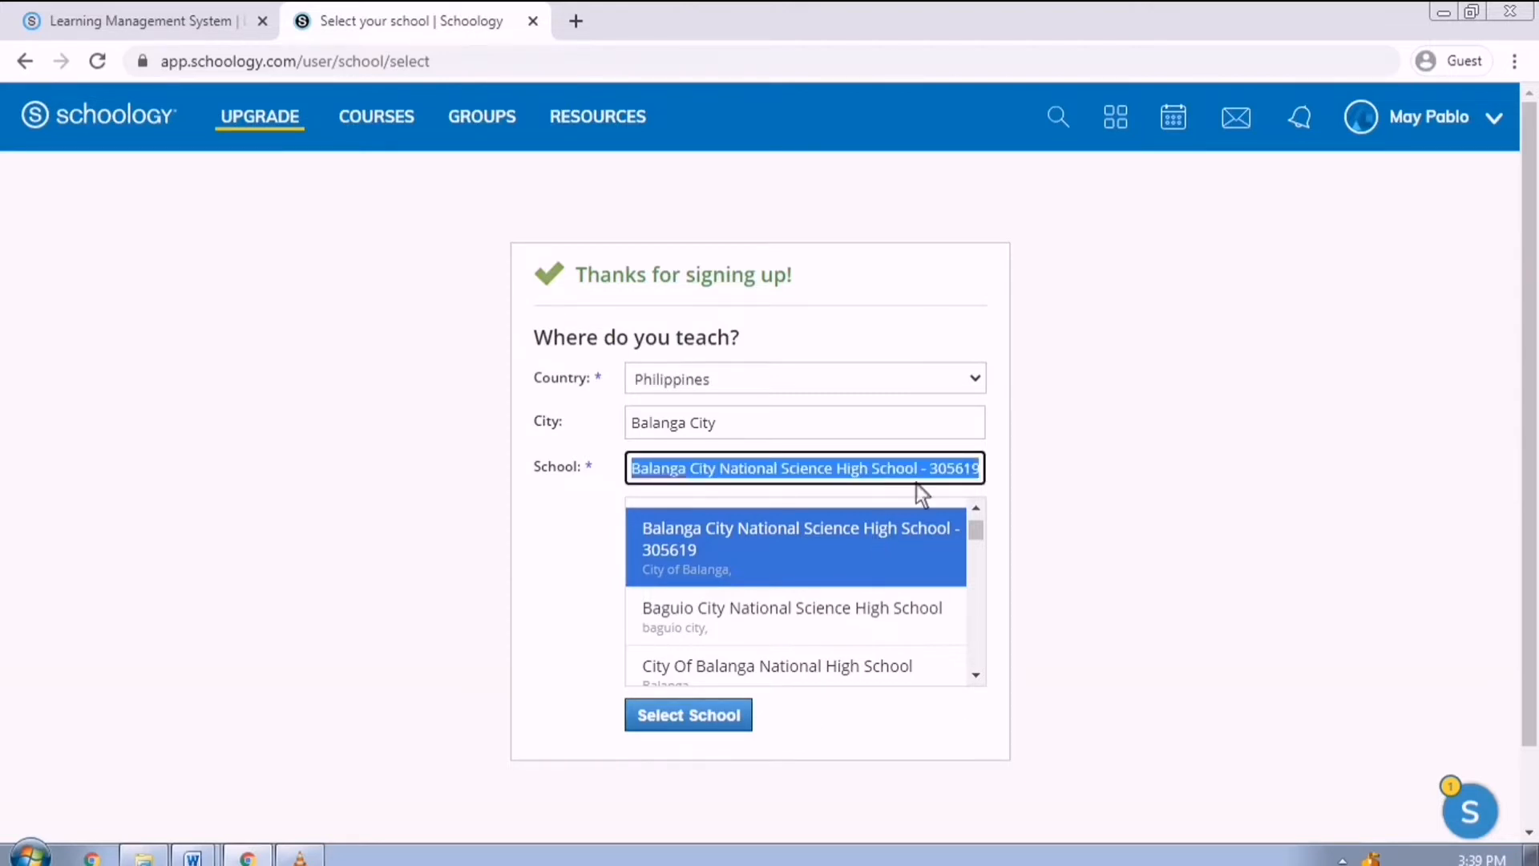
{"action": "key", "text": "BackSpace"}
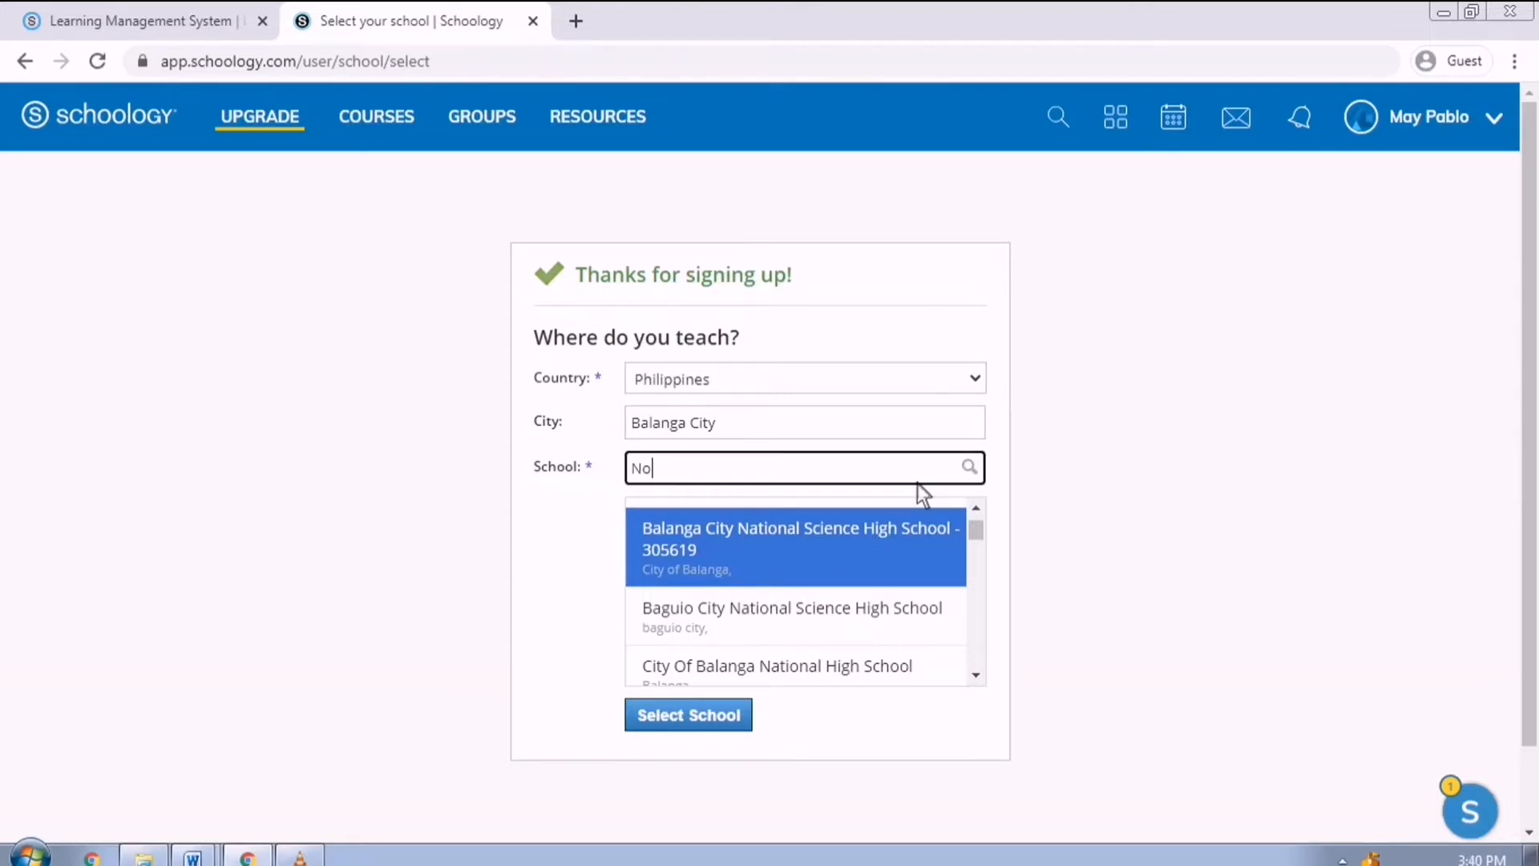
{"action": "type", "text": "New School"}
{"action": "left_click_drag", "start_coordinate": [982, 542], "coordinate": [991, 689]}
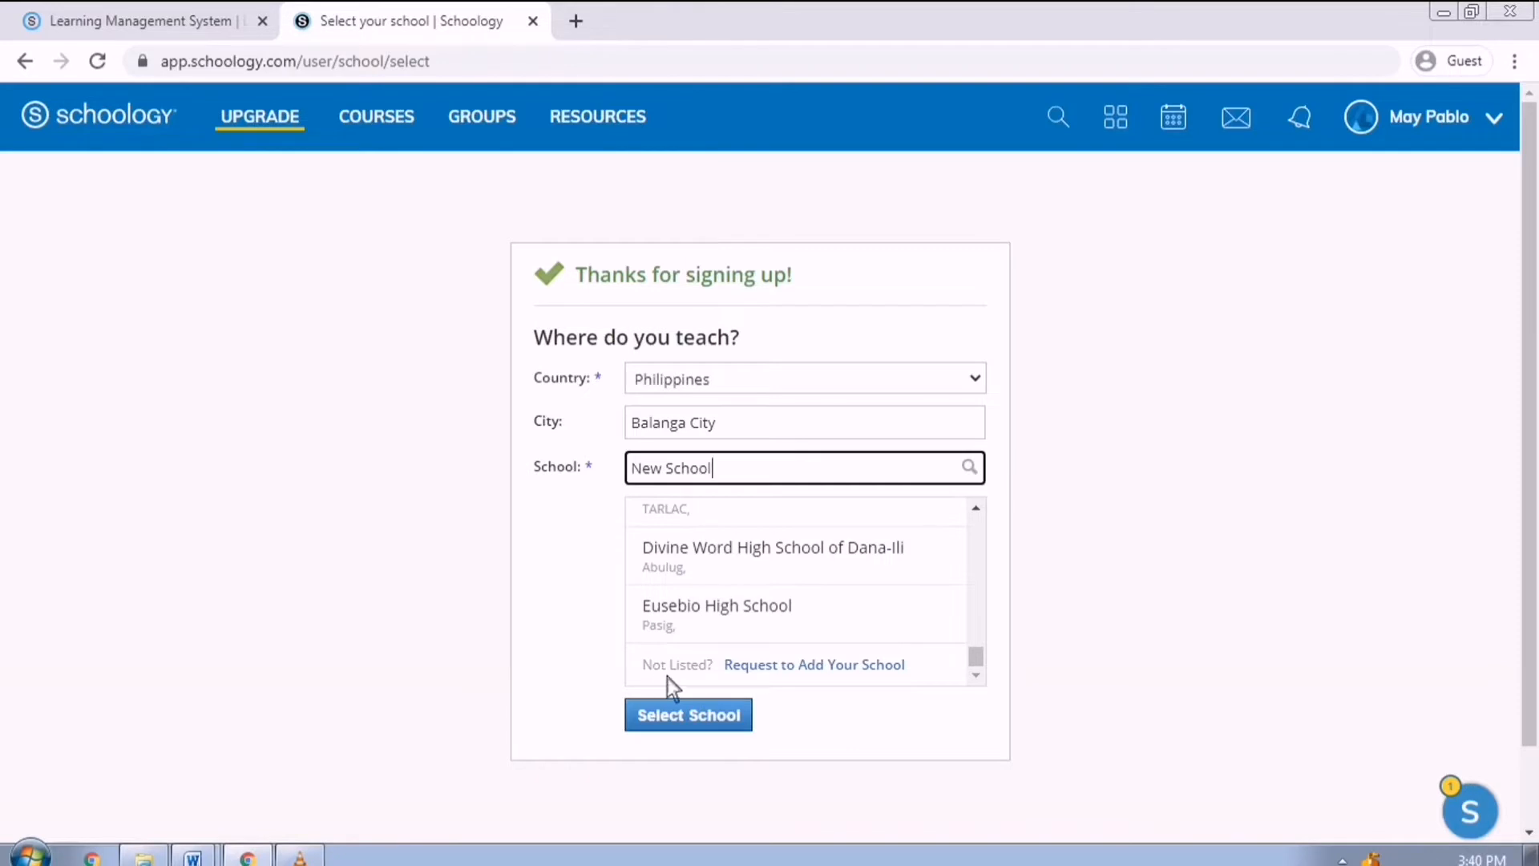
Request adding New School with a street address, ZIP 2100 and no website.
{"action": "left_click", "coordinate": [860, 665]}
{"action": "left_click", "coordinate": [840, 476]}
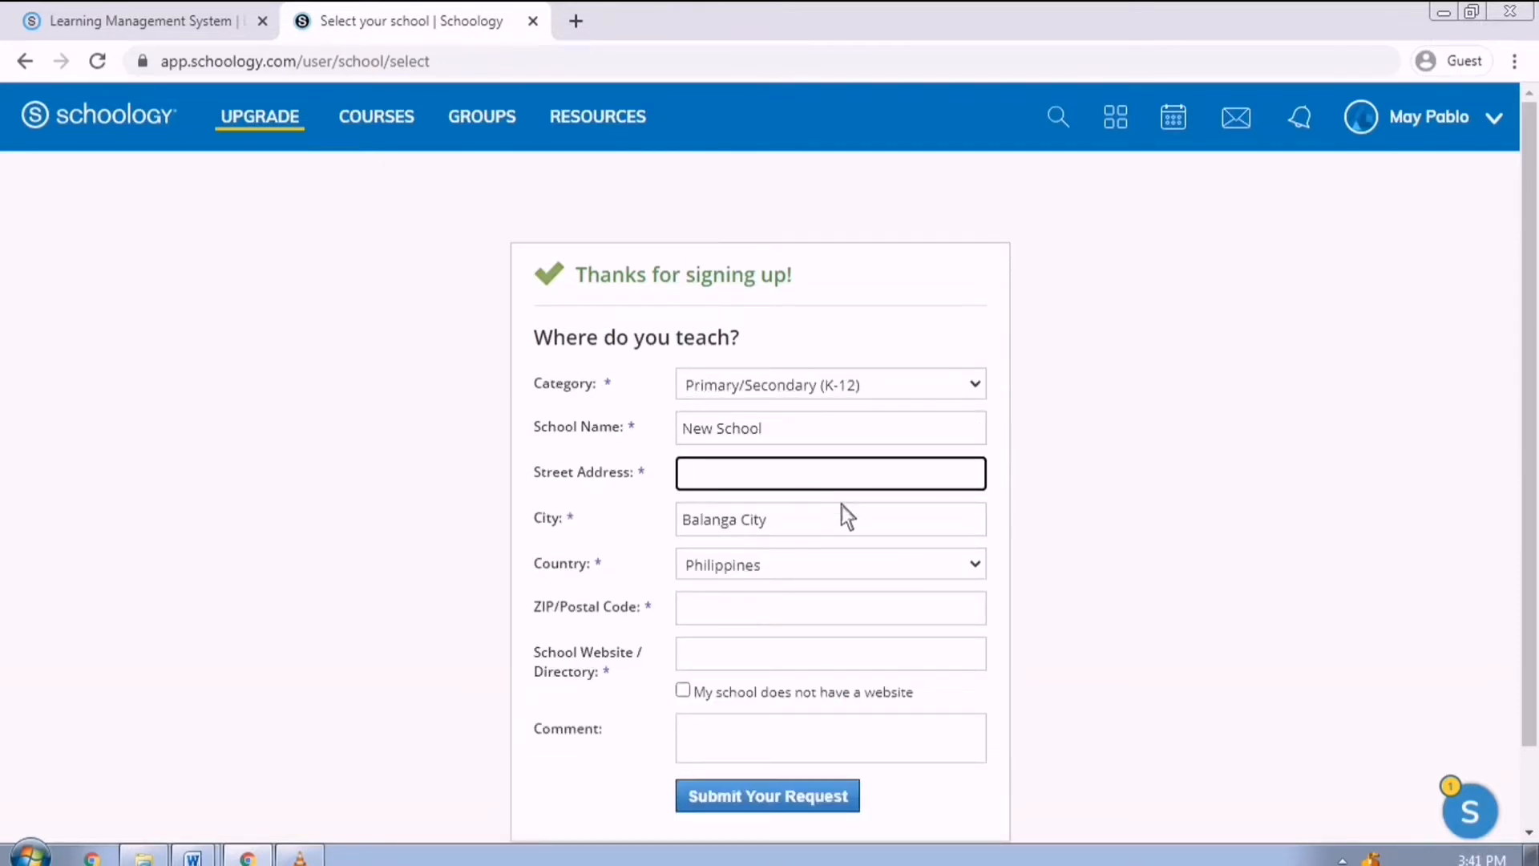
{"action": "type", "text": "Your address"}
{"action": "left_click", "coordinate": [842, 607]}
{"action": "type", "text": "2100"}
{"action": "left_click", "coordinate": [971, 652]}
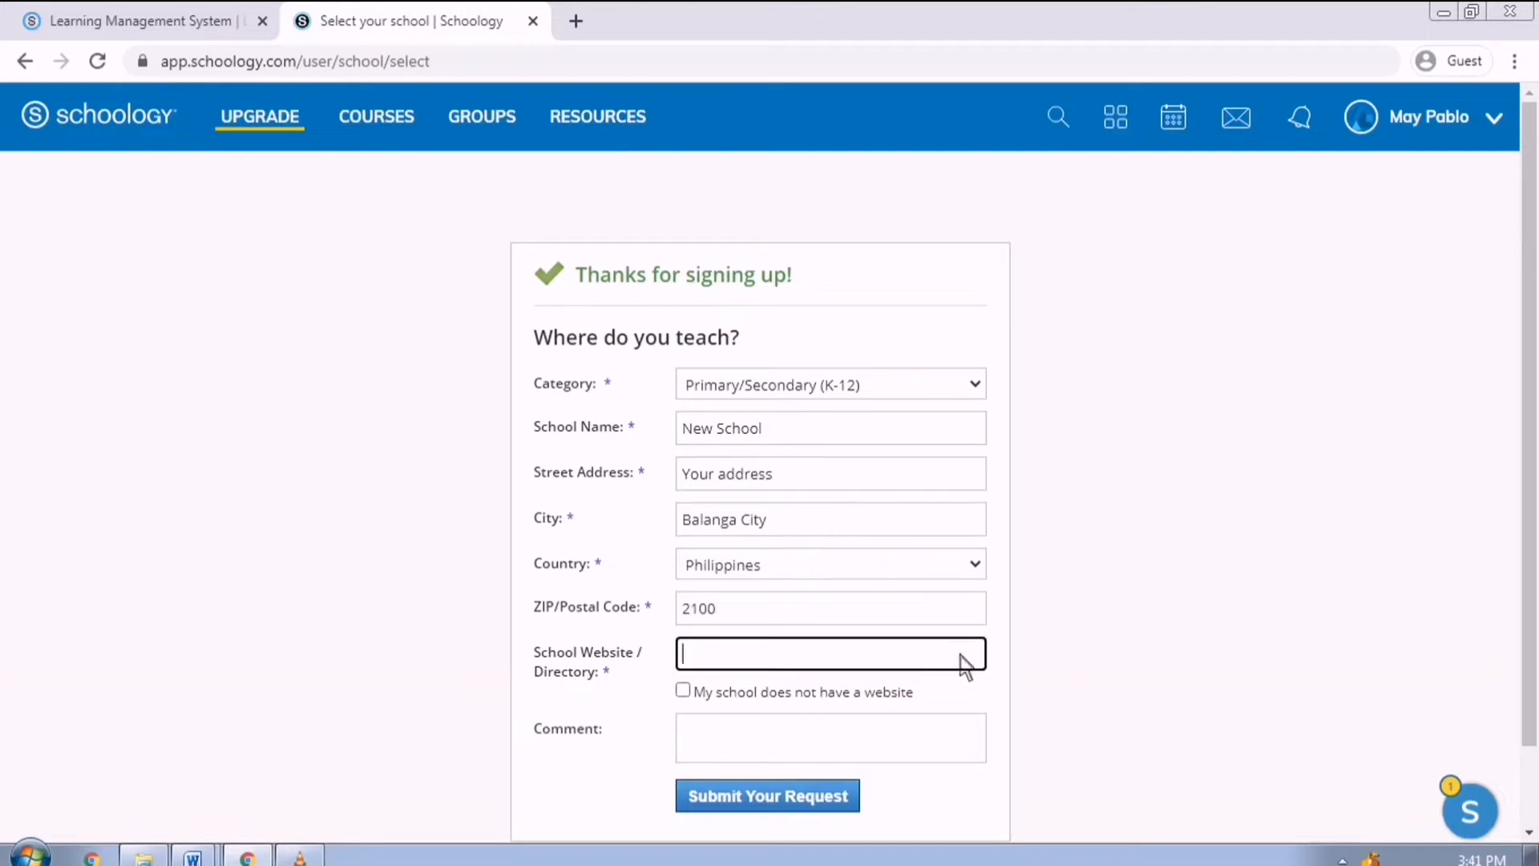
{"action": "type", "text": "www.newschool.com"}
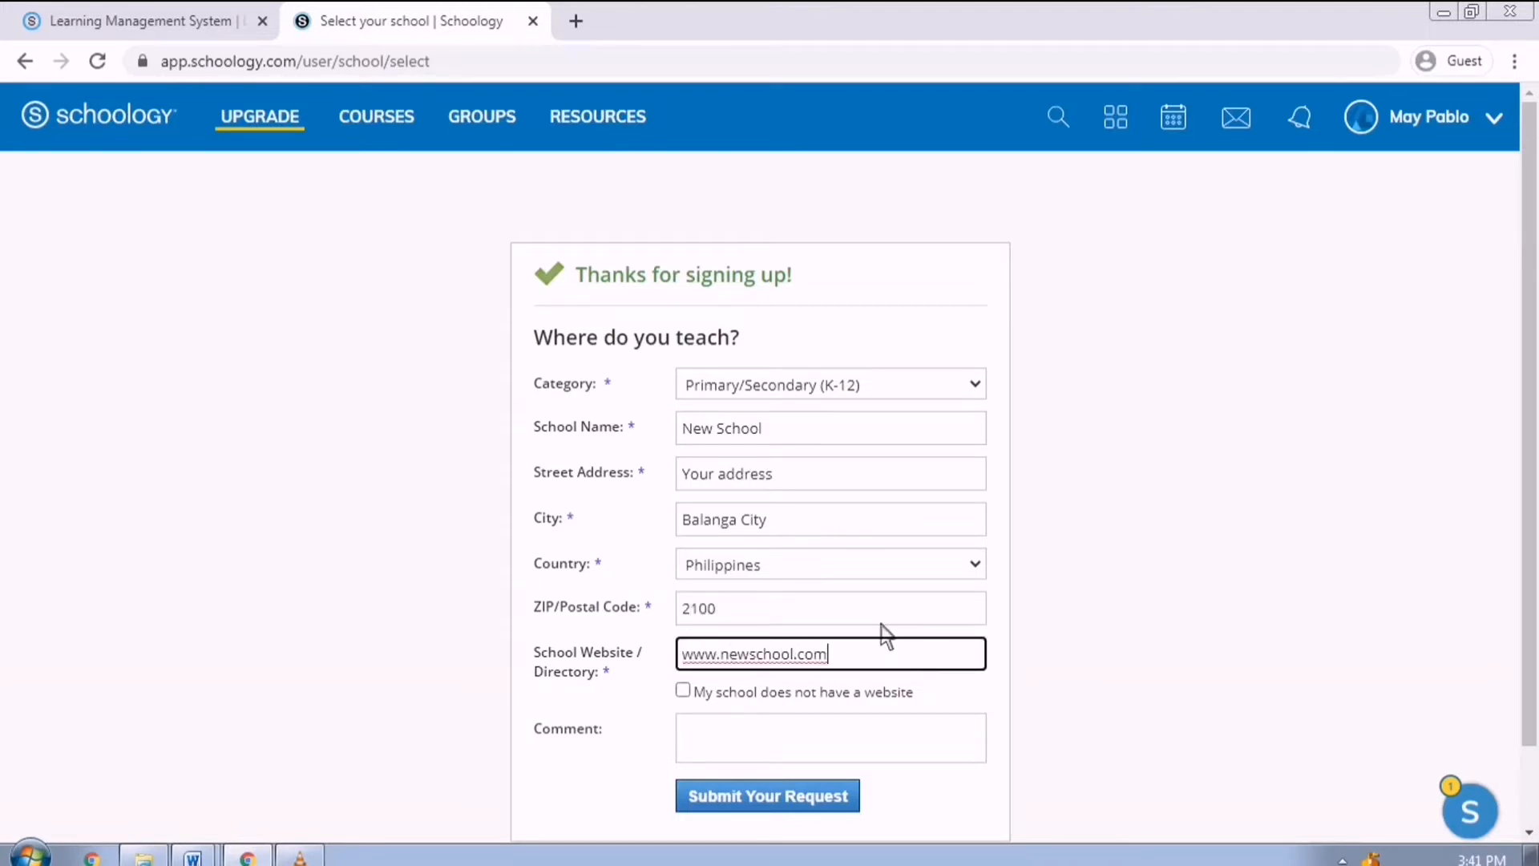
{"action": "left_click", "coordinate": [683, 690]}
{"action": "scroll", "coordinate": [825, 725], "scroll_direction": "down", "scroll_amount": 2}
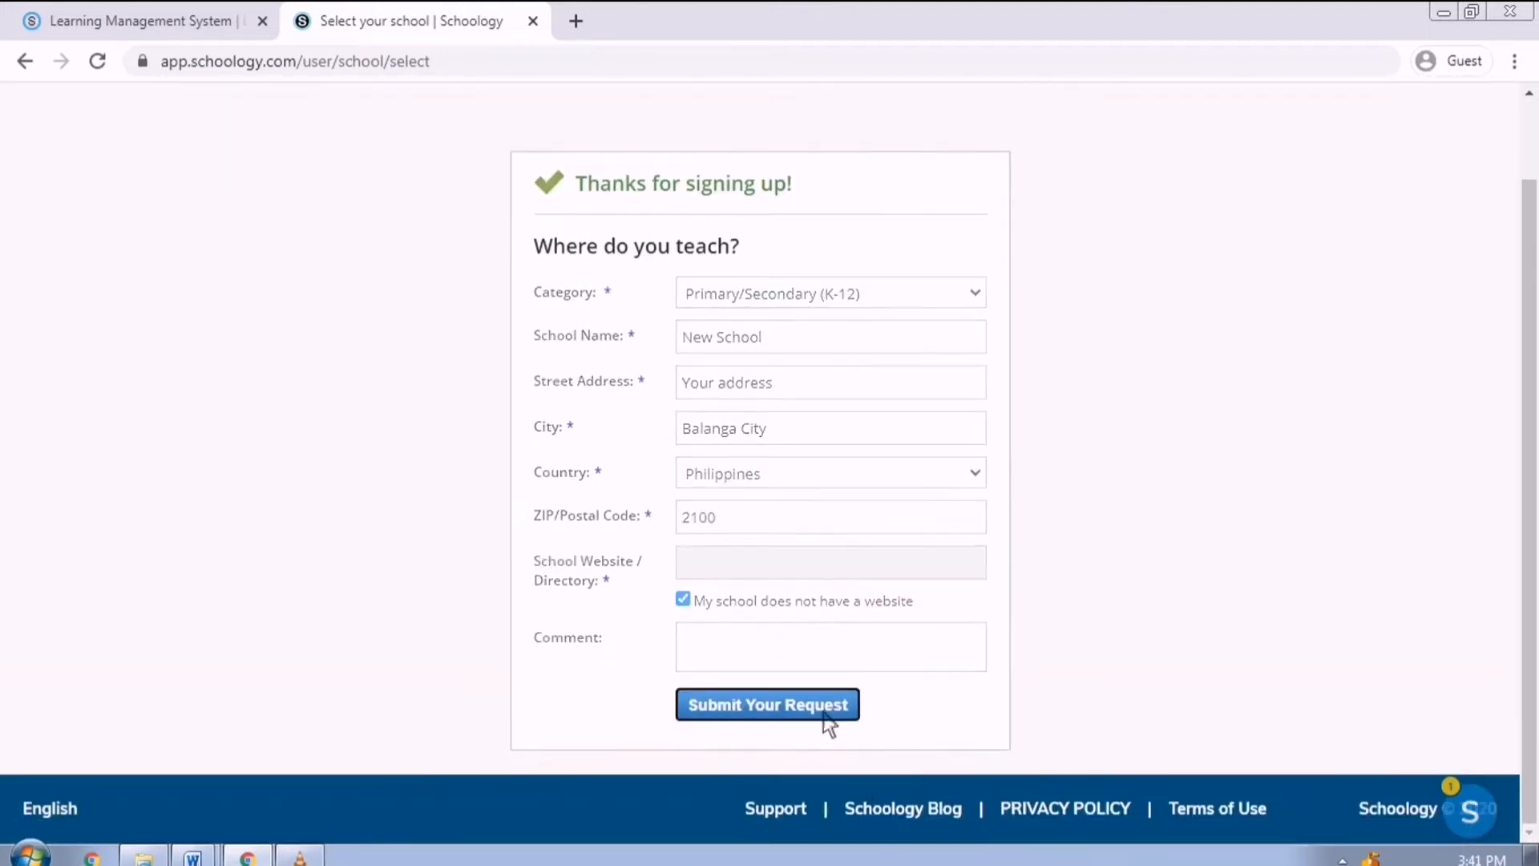
{"action": "left_click", "coordinate": [826, 716]}
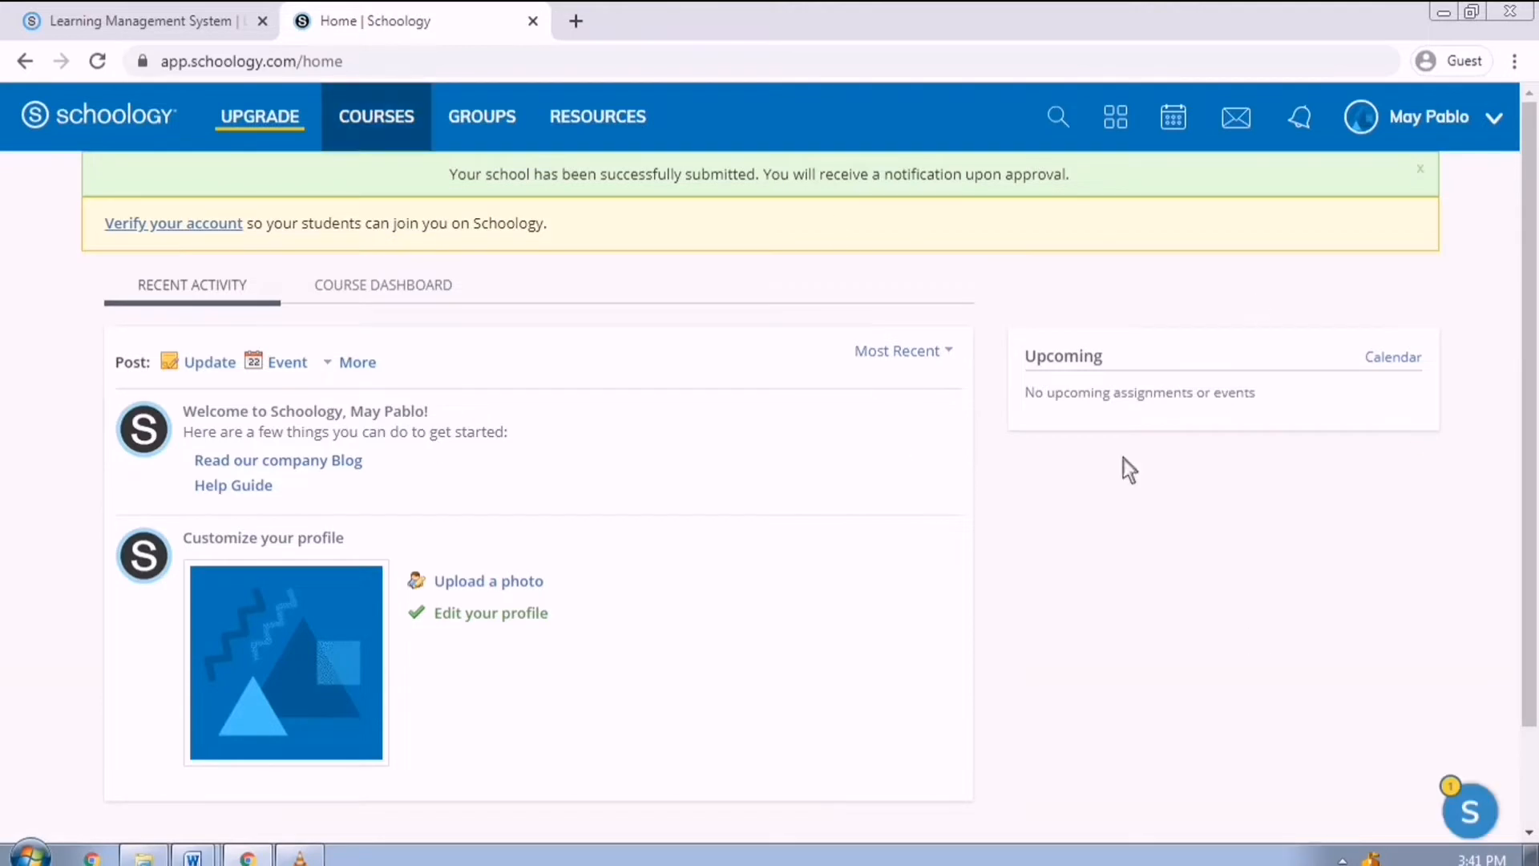
Start a new course named Science 7 with section 7 FLORES.
{"action": "left_click", "coordinate": [409, 125]}
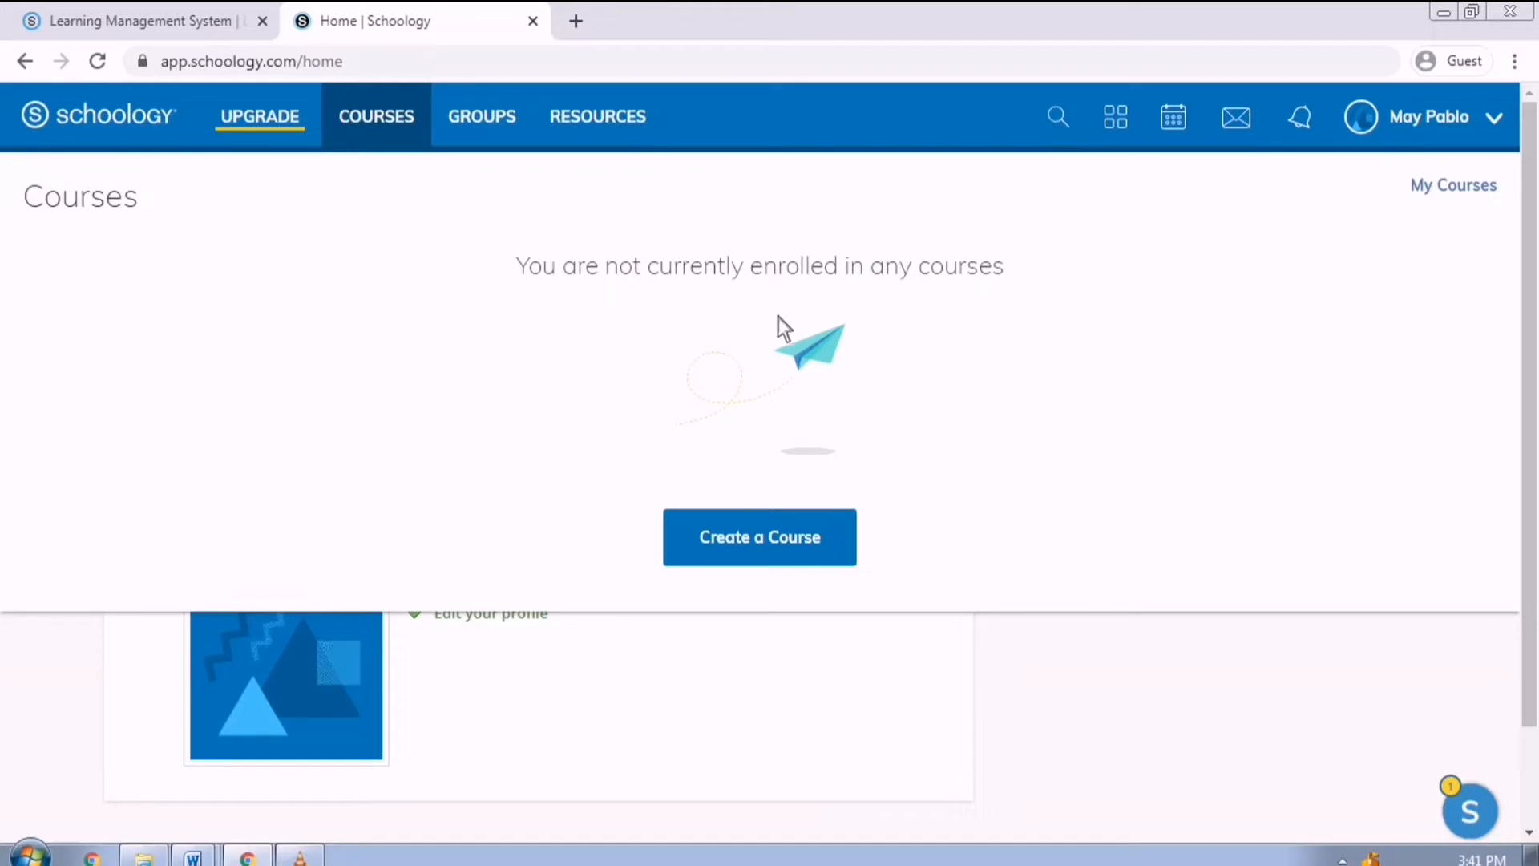
{"action": "left_click", "coordinate": [814, 554]}
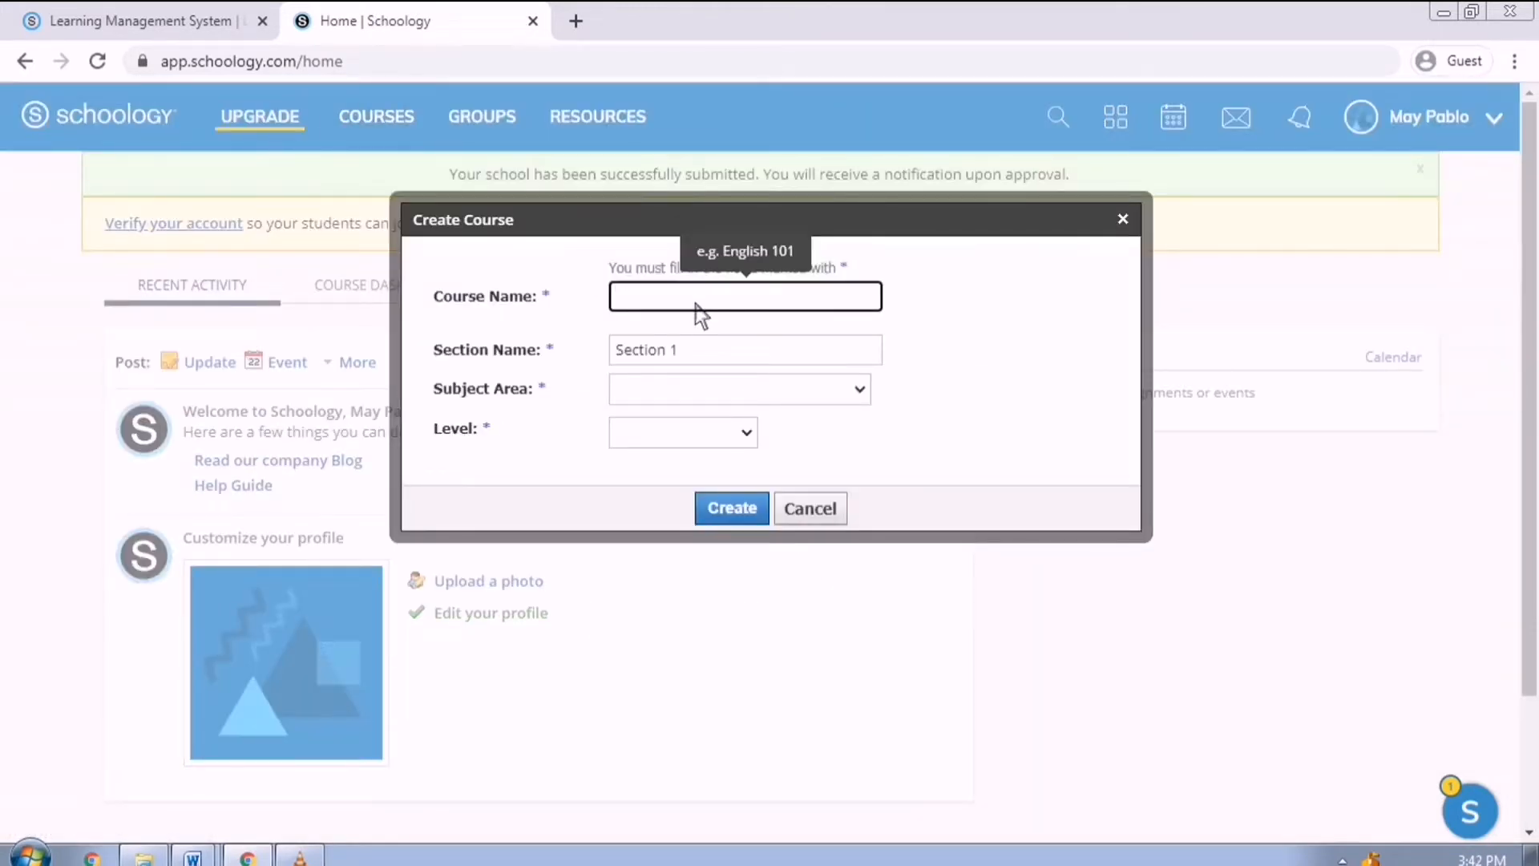
{"action": "type", "text": "Science 7"}
{"action": "key", "text": "Tab"}
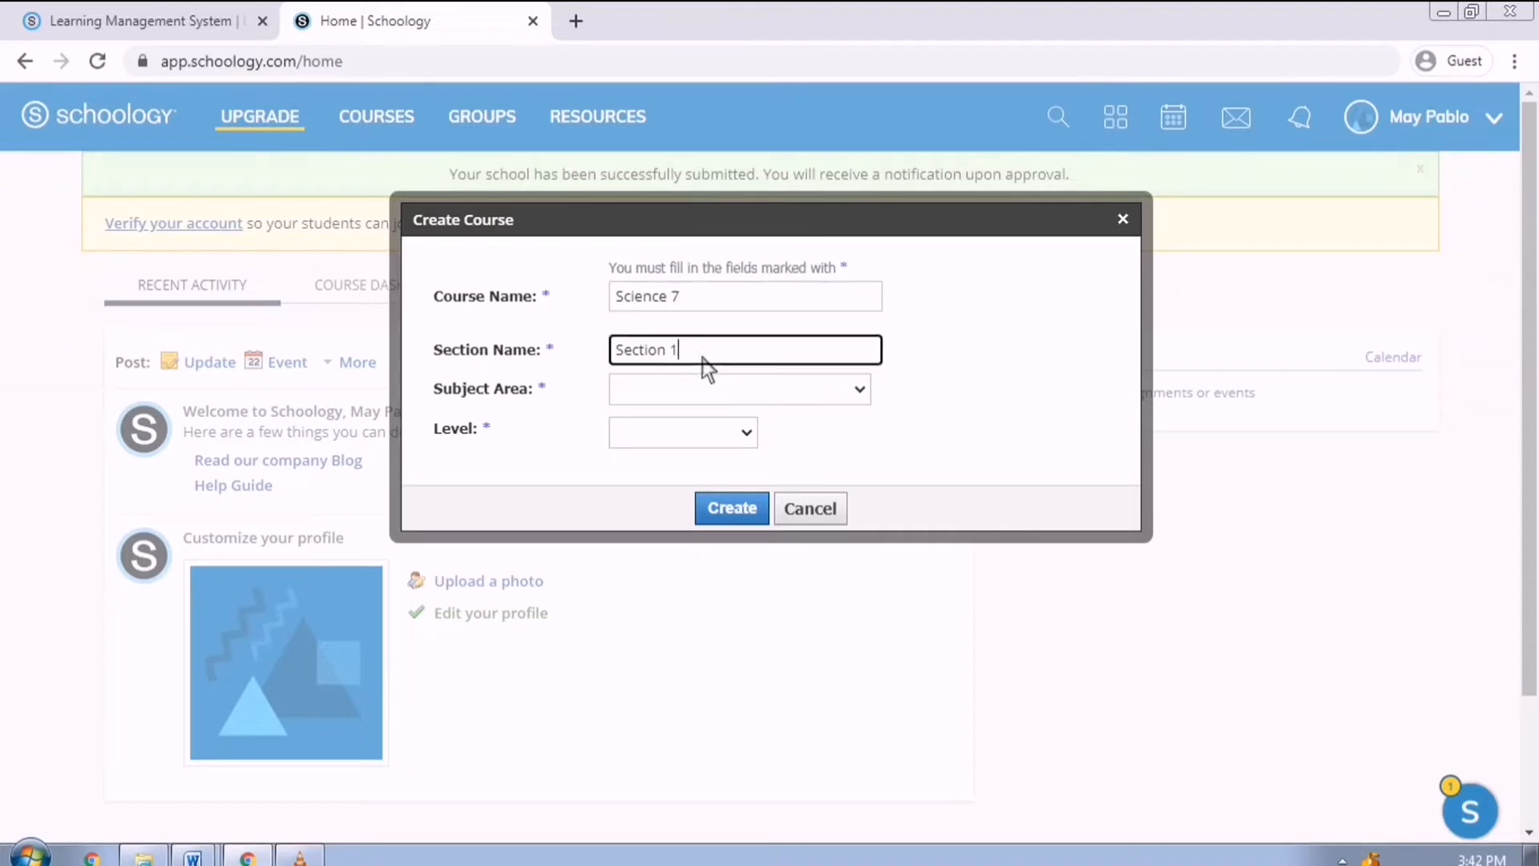
{"action": "key", "text": "BackSpace"}
{"action": "type", "text": "7 FLORES"}
Set subject area Science and level 7, create the course, and open its gradebook.
{"action": "left_click", "coordinate": [749, 389]}
{"action": "left_click", "coordinate": [729, 550]}
{"action": "left_click", "coordinate": [737, 437]}
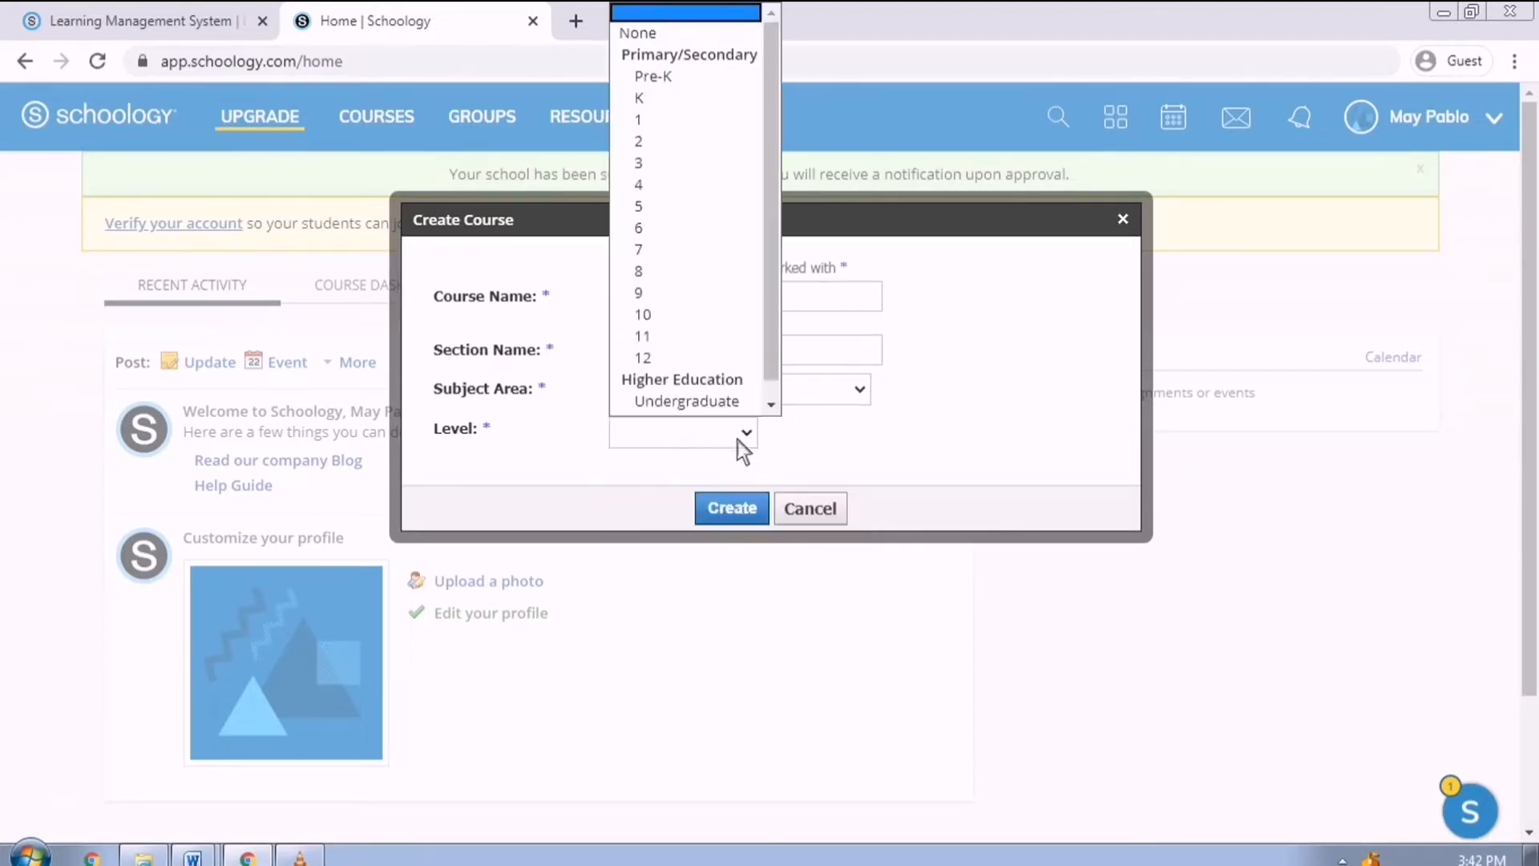
{"action": "left_click", "coordinate": [726, 247]}
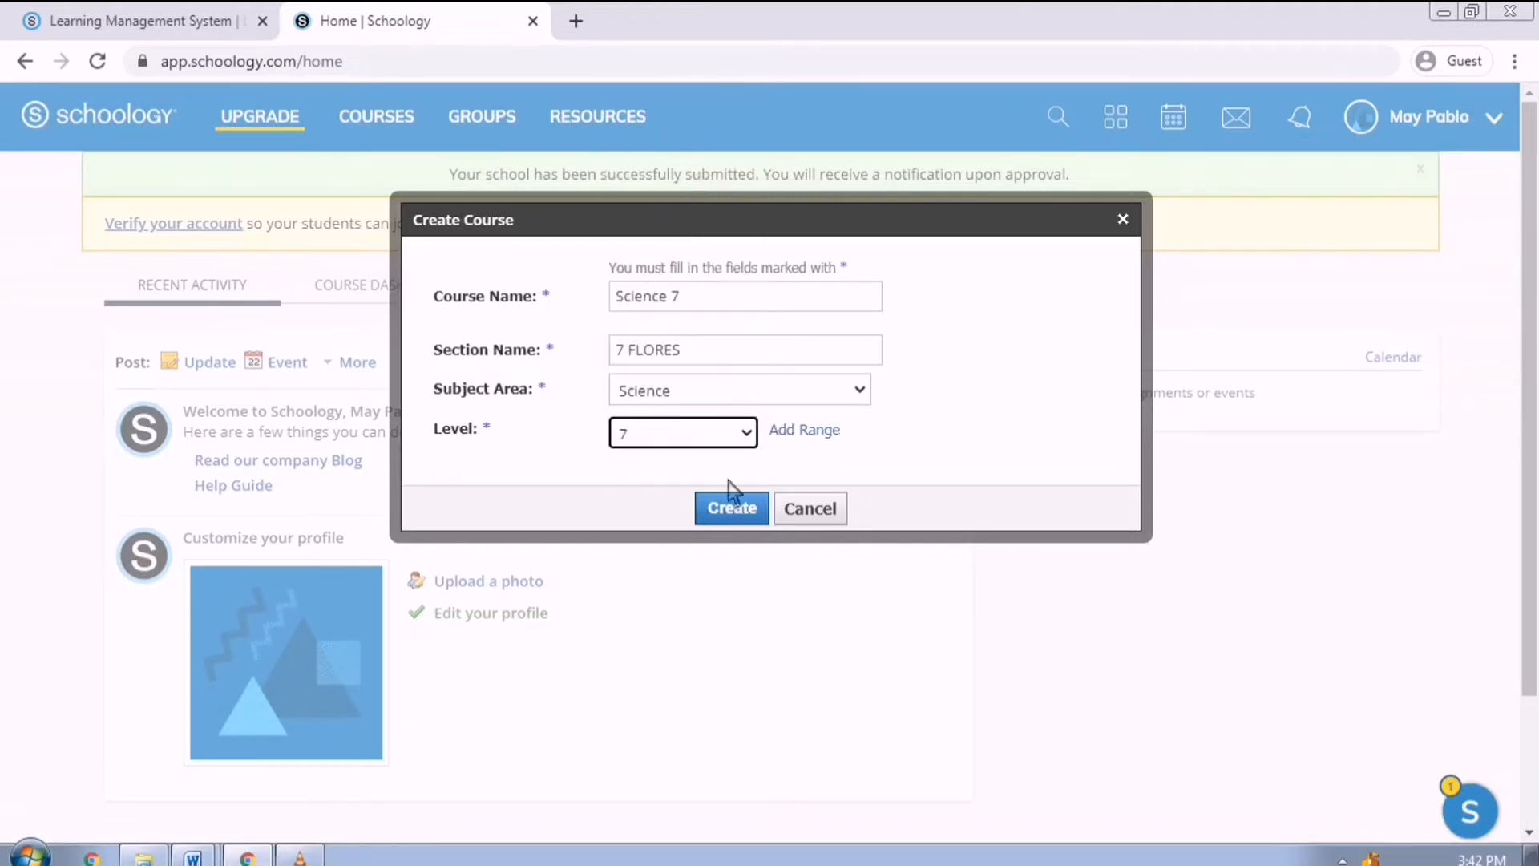
{"action": "left_click", "coordinate": [737, 513]}
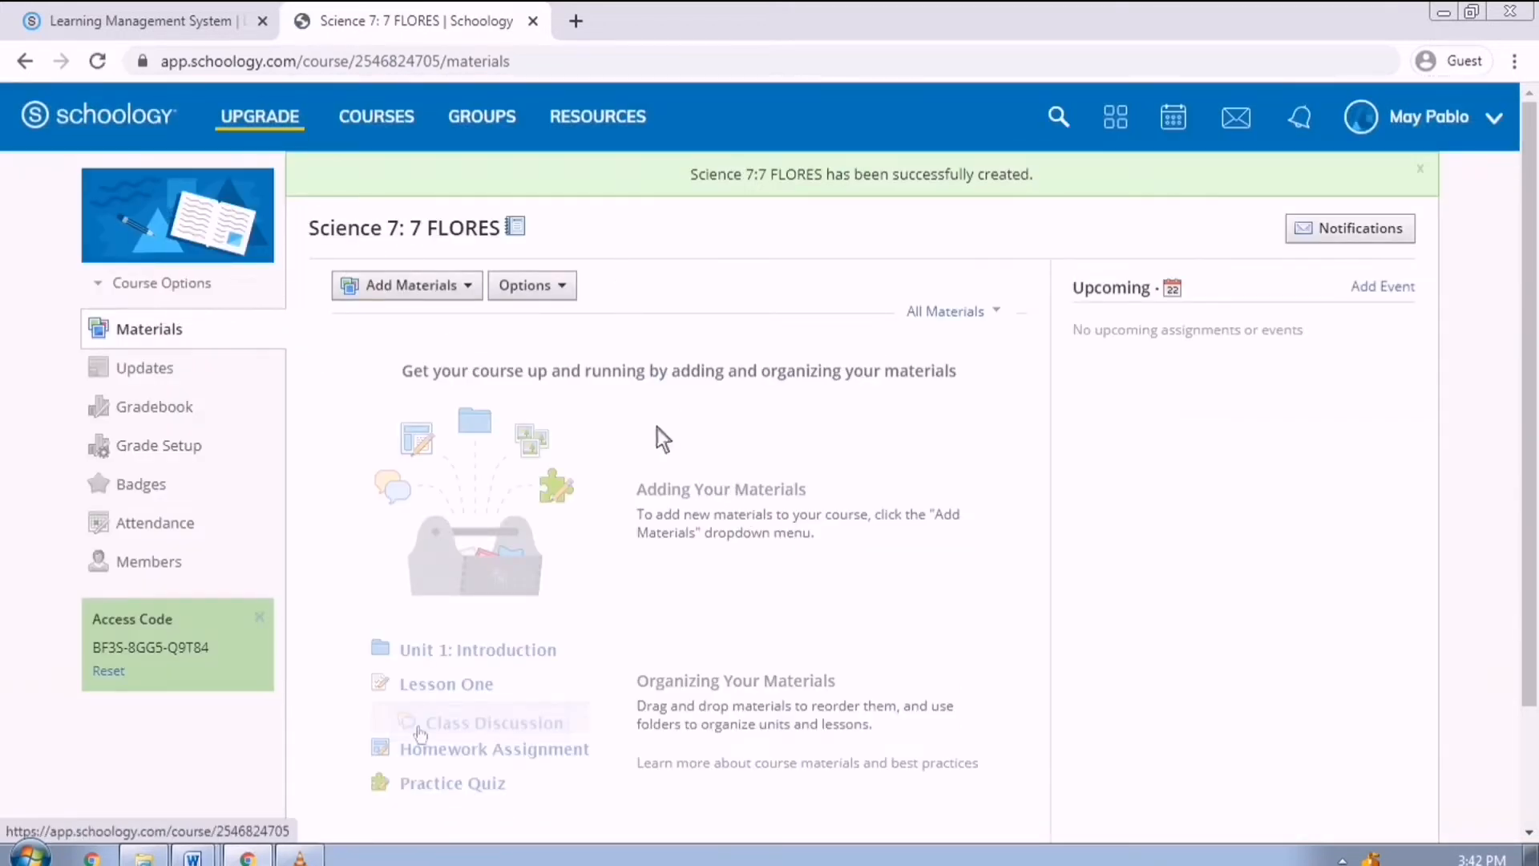
{"action": "left_click", "coordinate": [179, 422]}
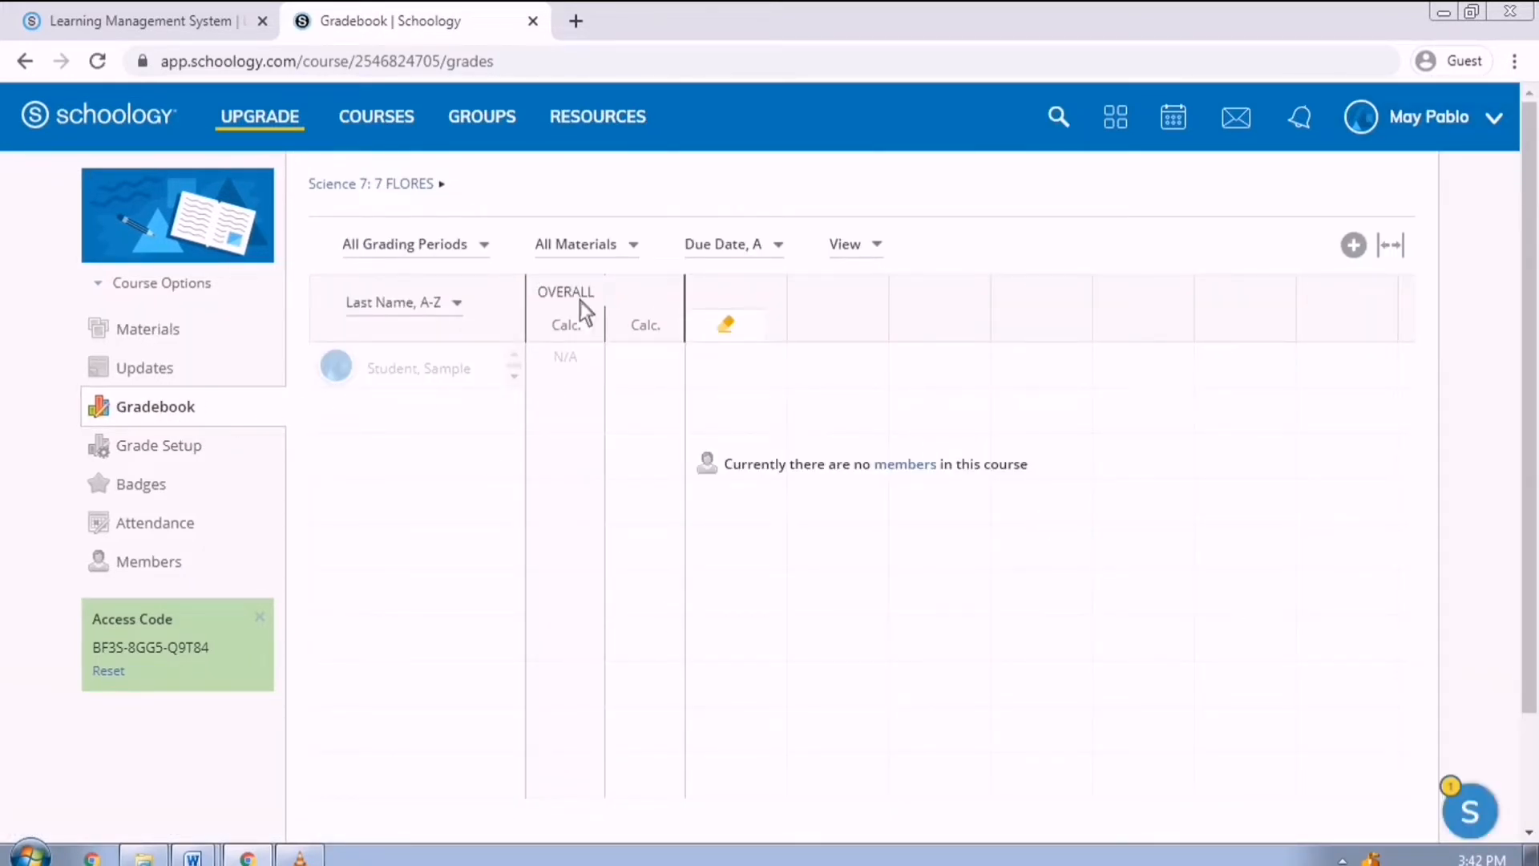
Log out, sign in with the teacher account's email and password, and open the Science 7: 7 FLORES gradebook.
{"action": "left_click", "coordinate": [1431, 117]}
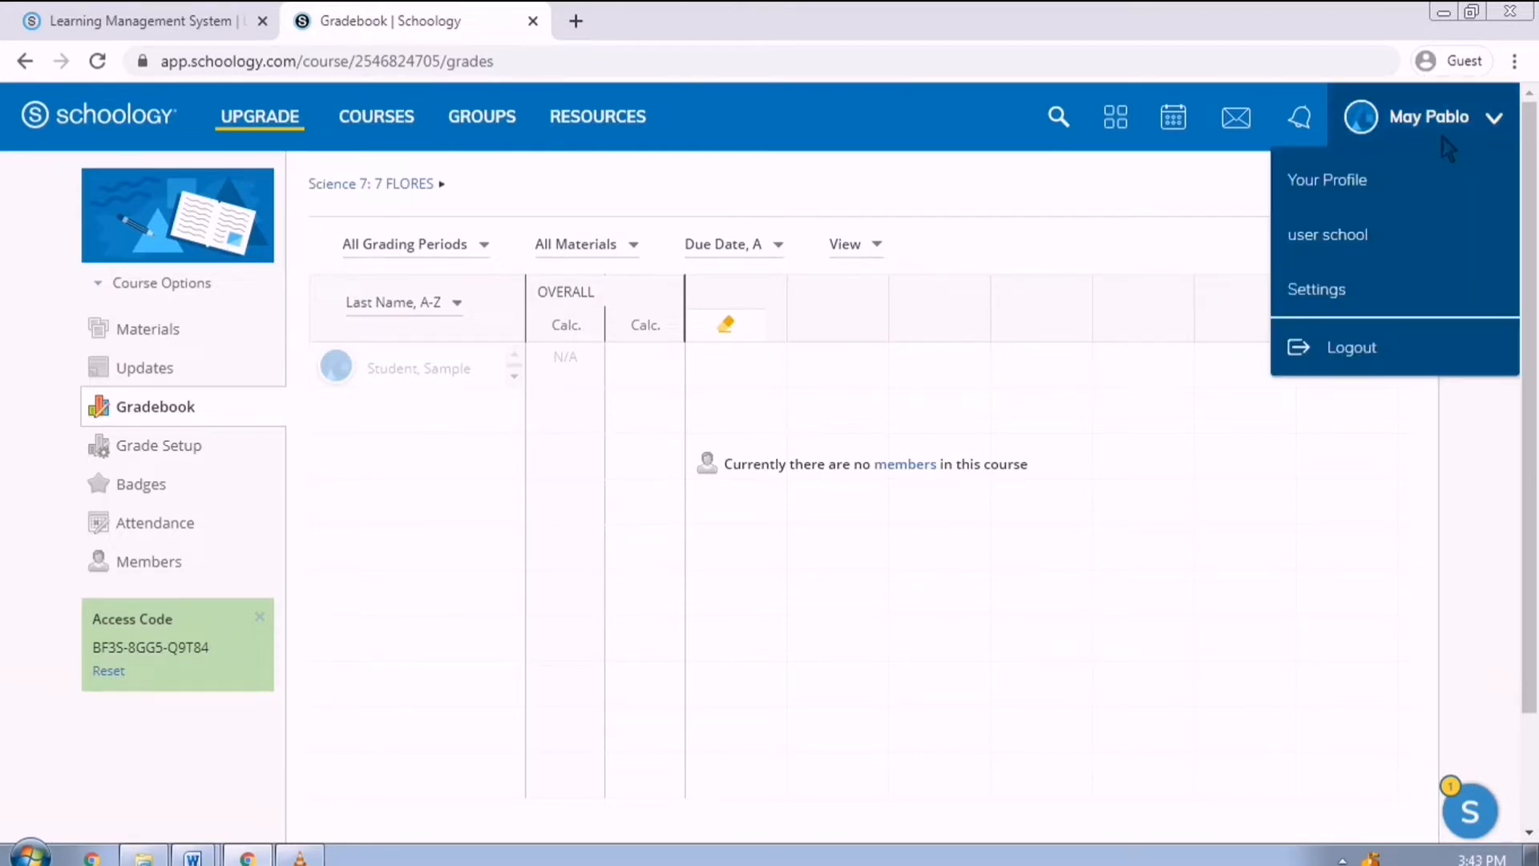
{"action": "left_click", "coordinate": [1362, 352]}
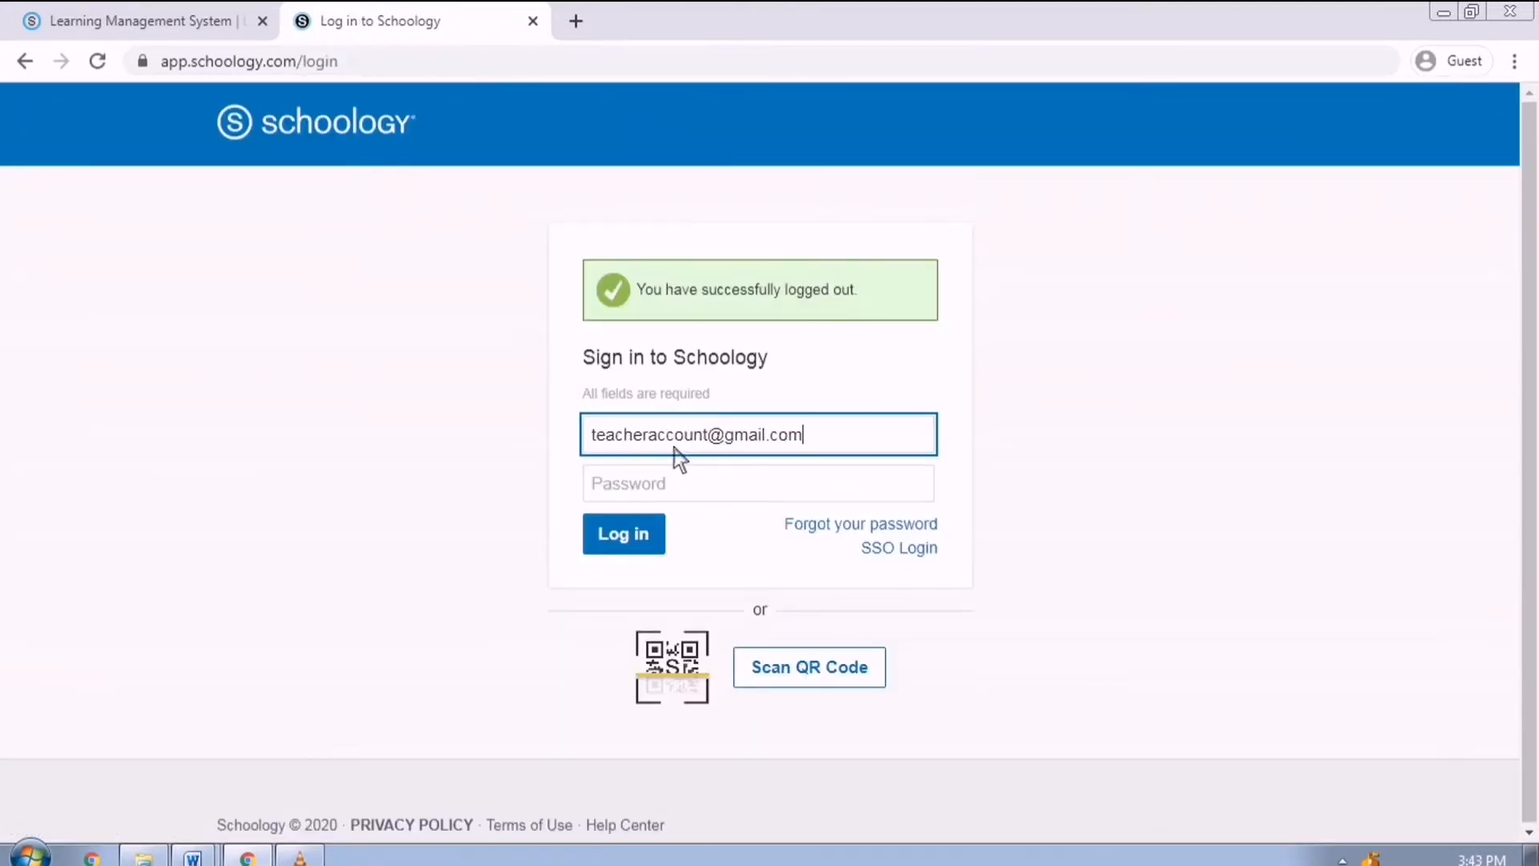
{"action": "key", "text": "Tab"}
{"action": "type", "text": "******"}
{"action": "key", "text": "Return"}
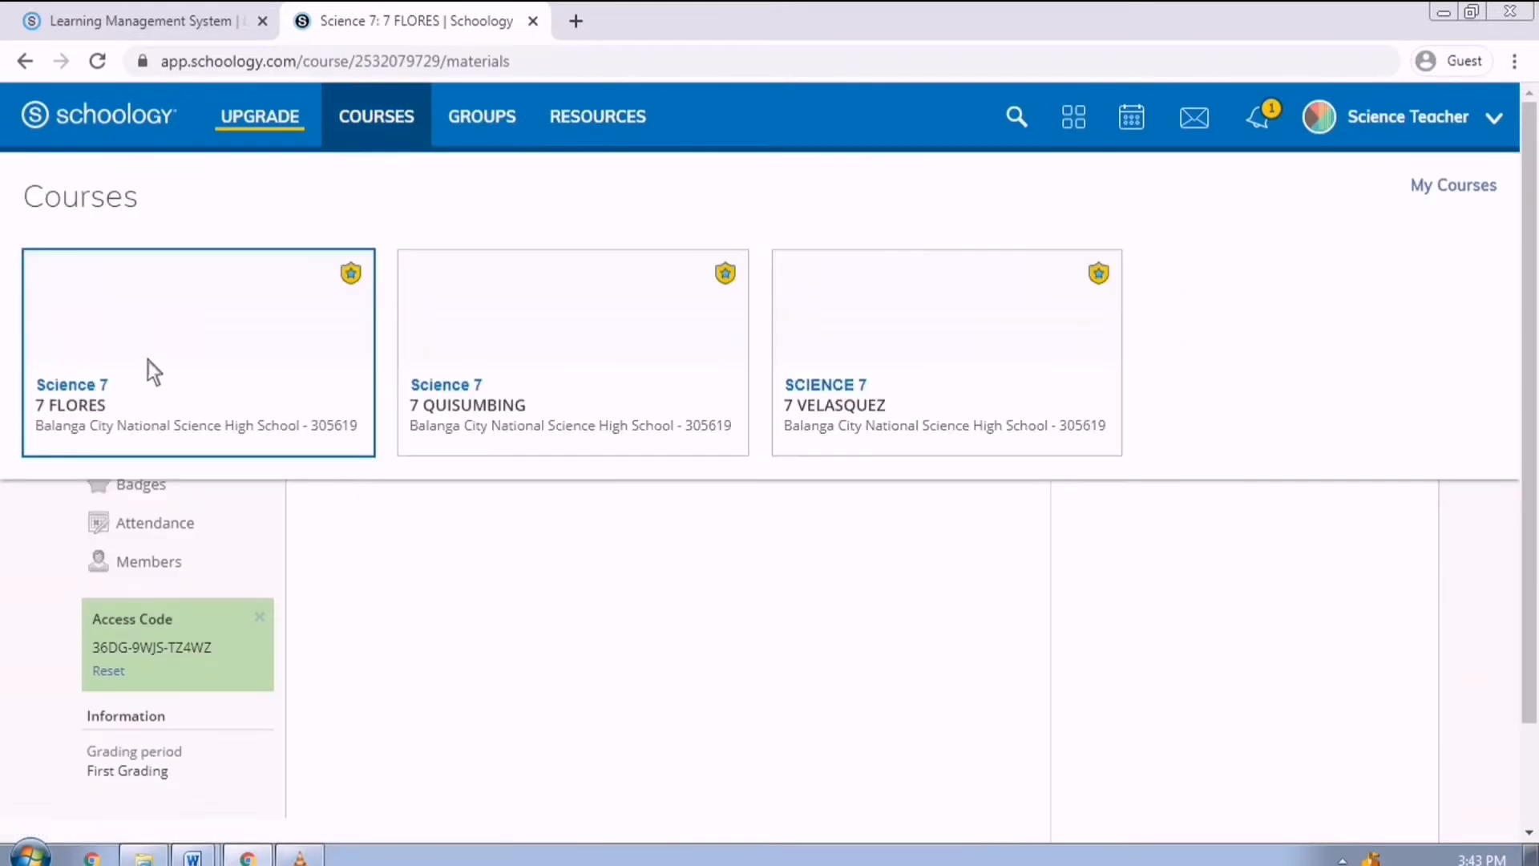
{"action": "left_click", "coordinate": [177, 365]}
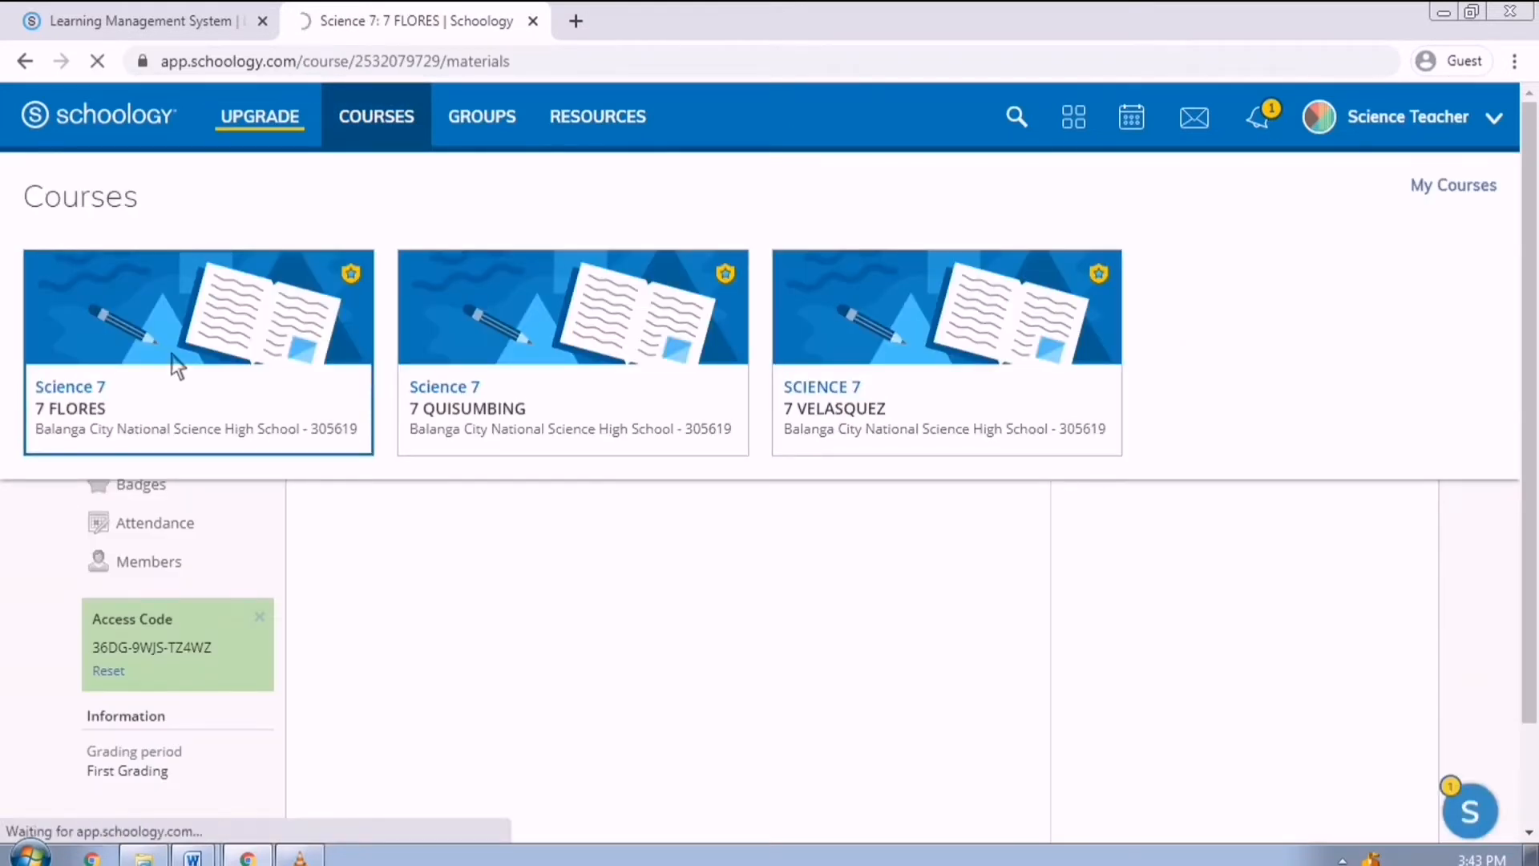
{"action": "left_click", "coordinate": [177, 415]}
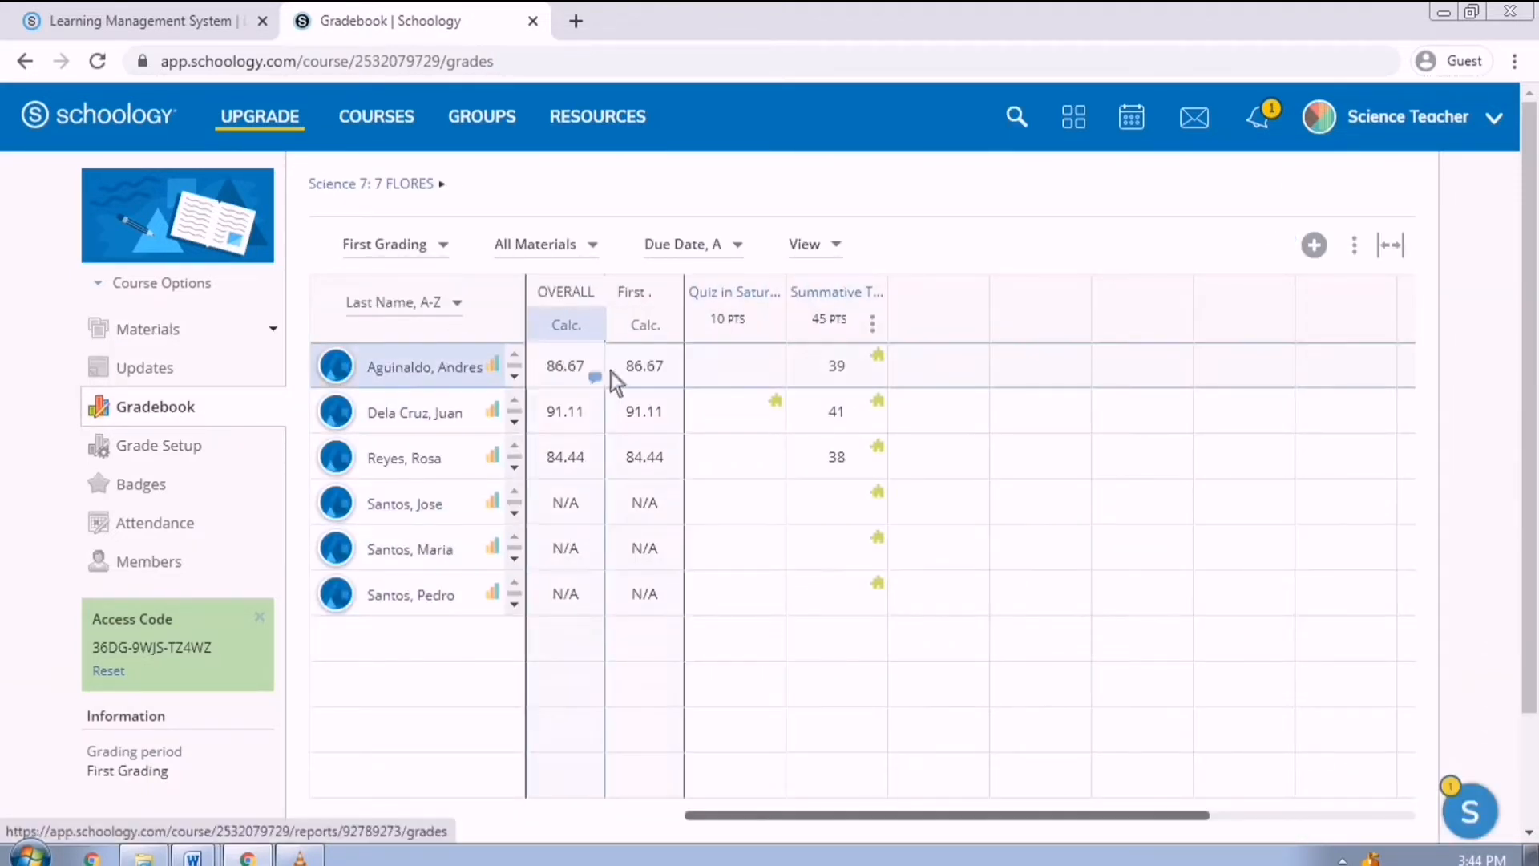
Add a PERIODICAL grading category in the course's grade setup.
{"action": "left_click", "coordinate": [186, 457]}
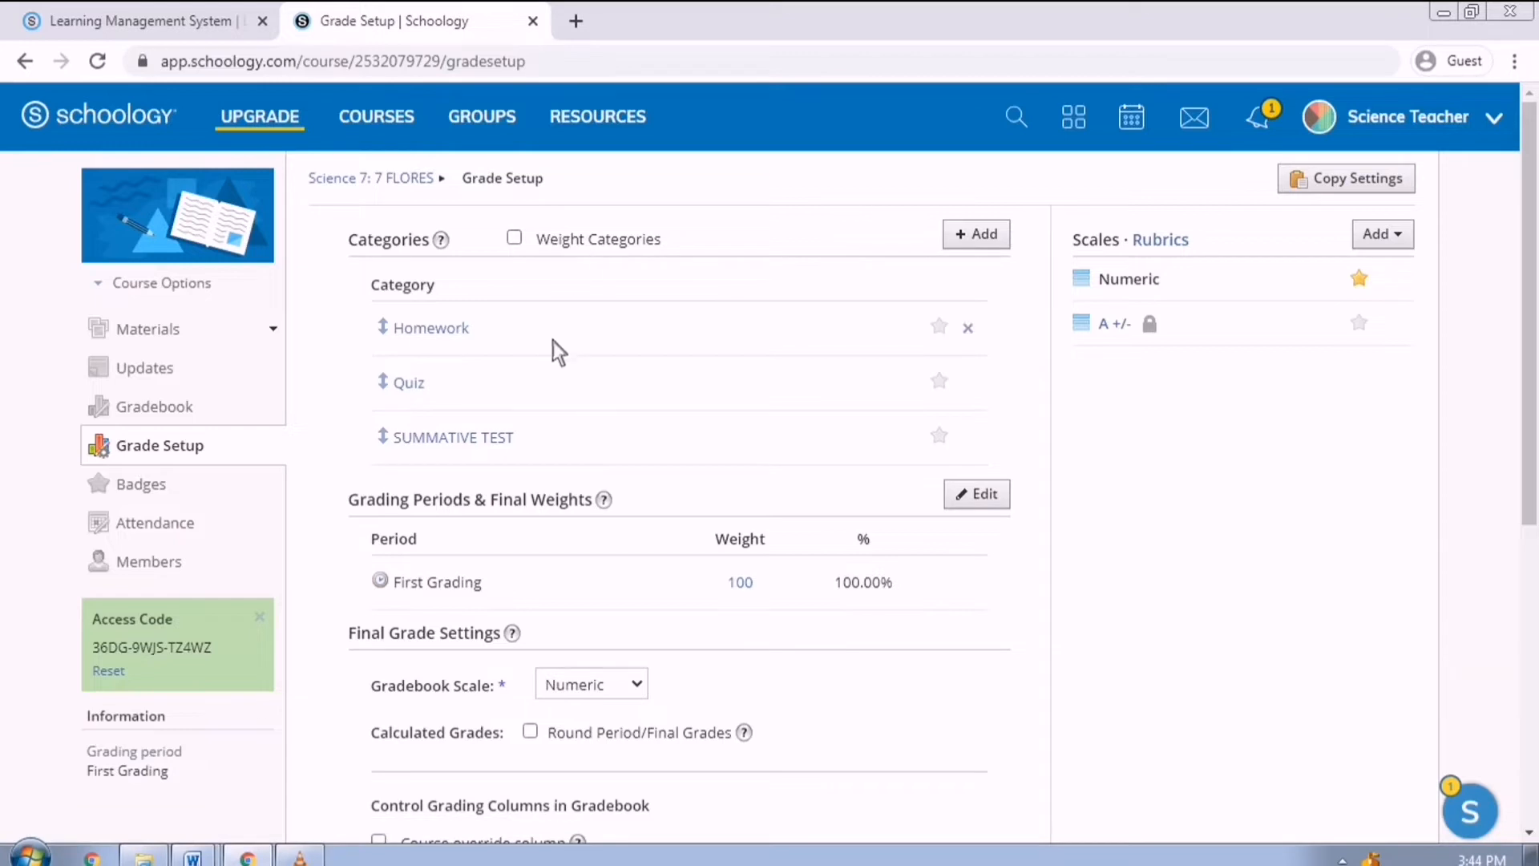
{"action": "left_click", "coordinate": [977, 241]}
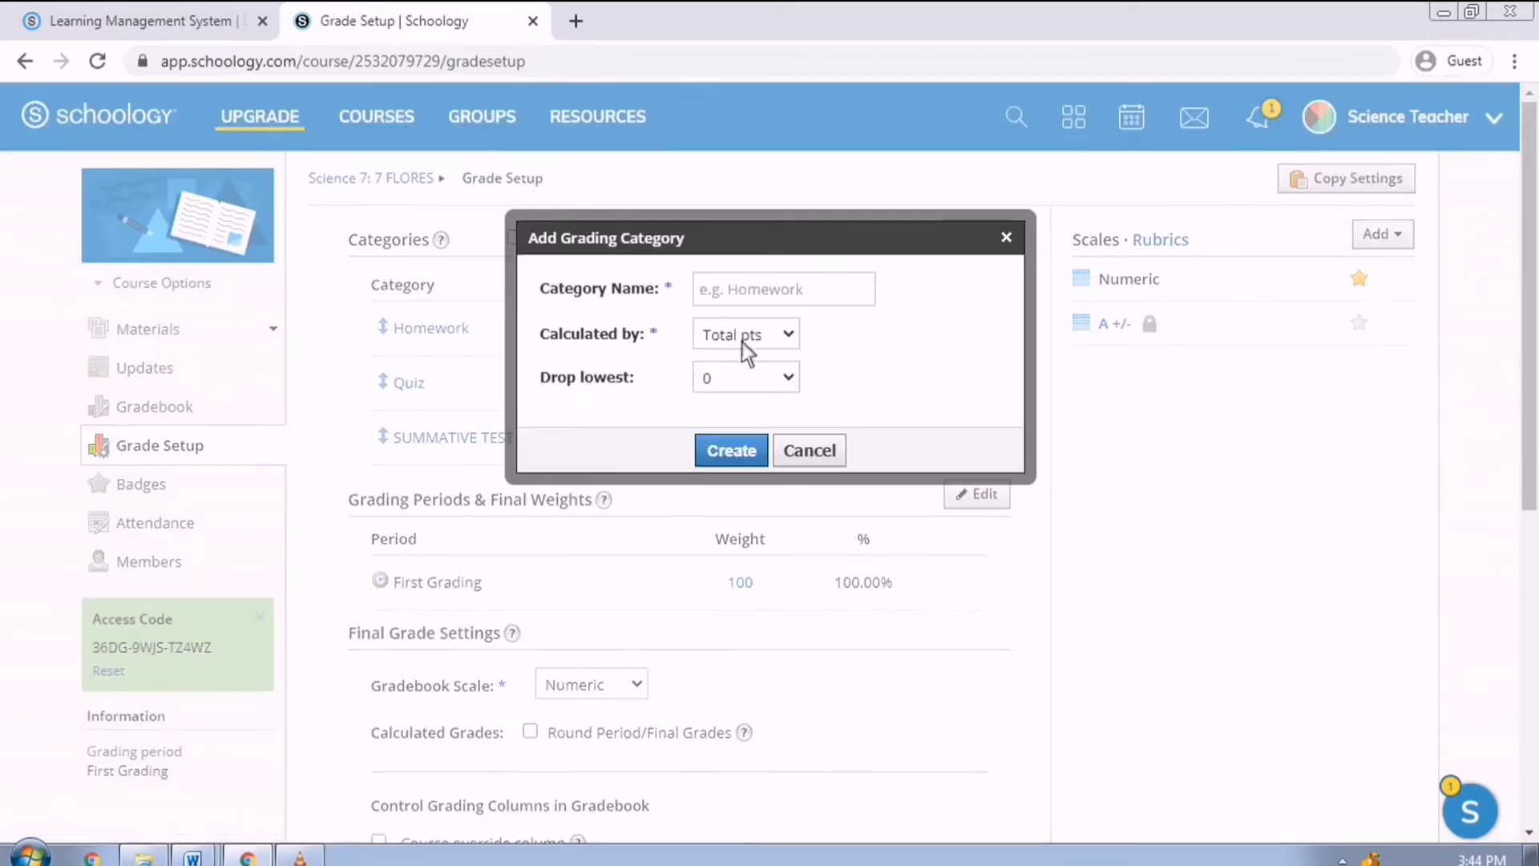
{"action": "left_click", "coordinate": [801, 306]}
{"action": "type", "text": "PER"}
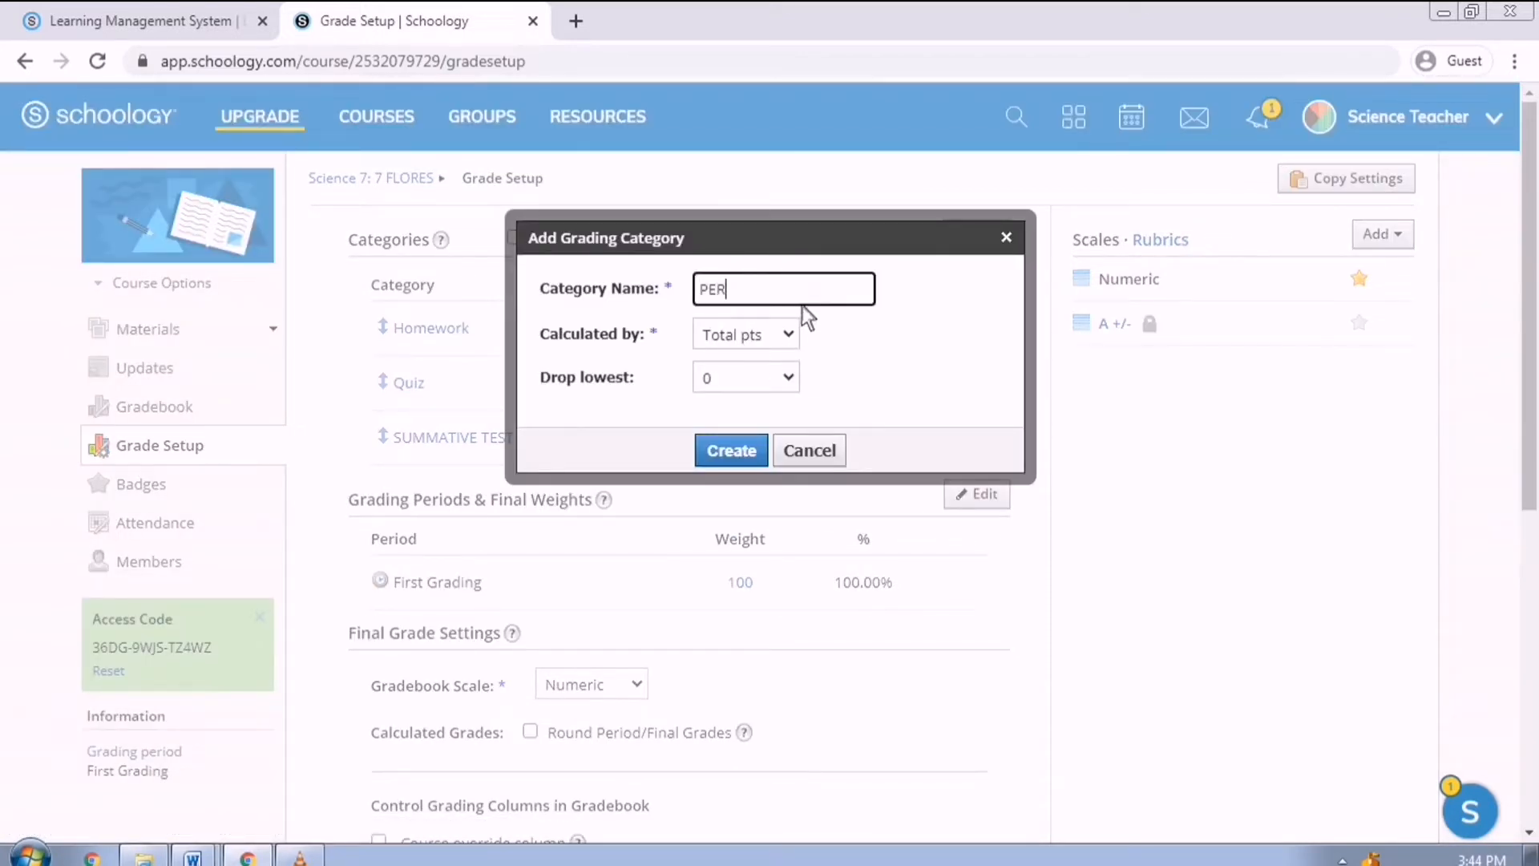
{"action": "type", "text": "IODICAL"}
{"action": "left_click", "coordinate": [788, 340]}
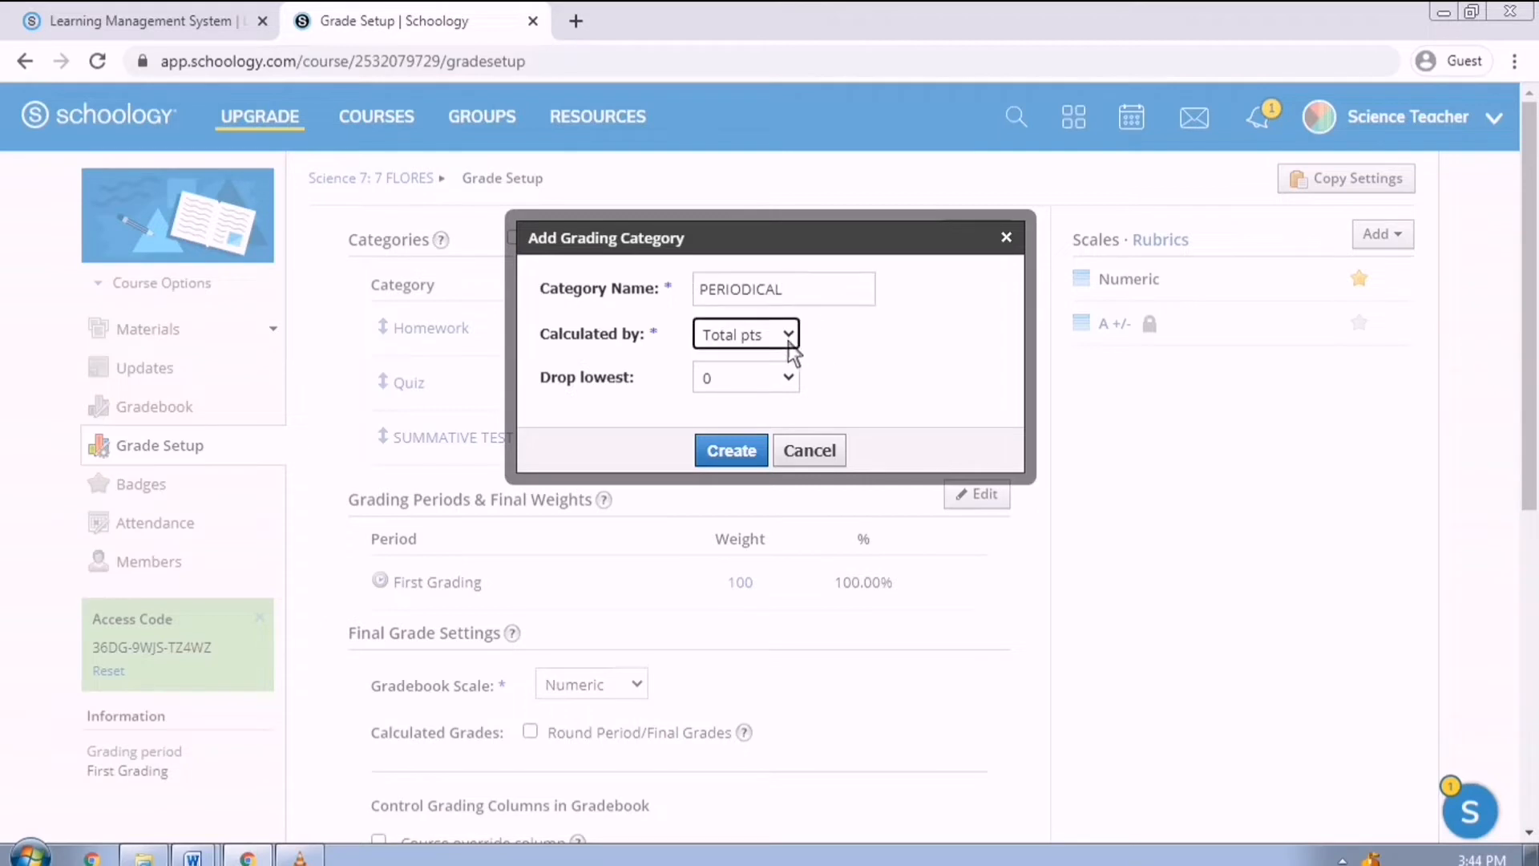
{"action": "left_click", "coordinate": [792, 382]}
{"action": "left_click", "coordinate": [749, 457]}
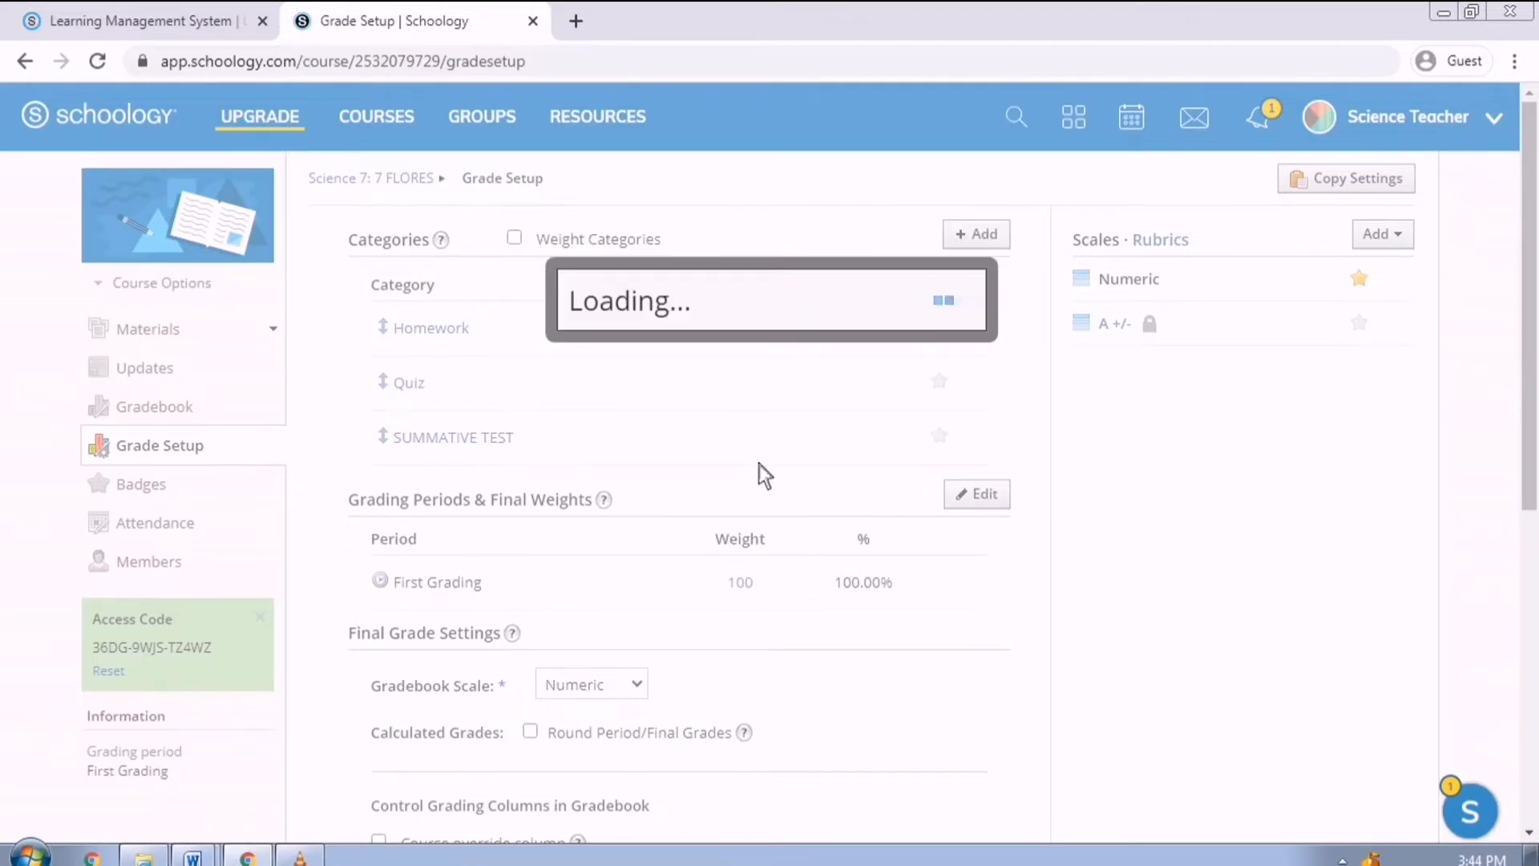
Add and save a Second Grading period running 7/20/20 to 9/18/20.
{"action": "scroll", "coordinate": [543, 481], "scroll_direction": "down", "scroll_amount": 1}
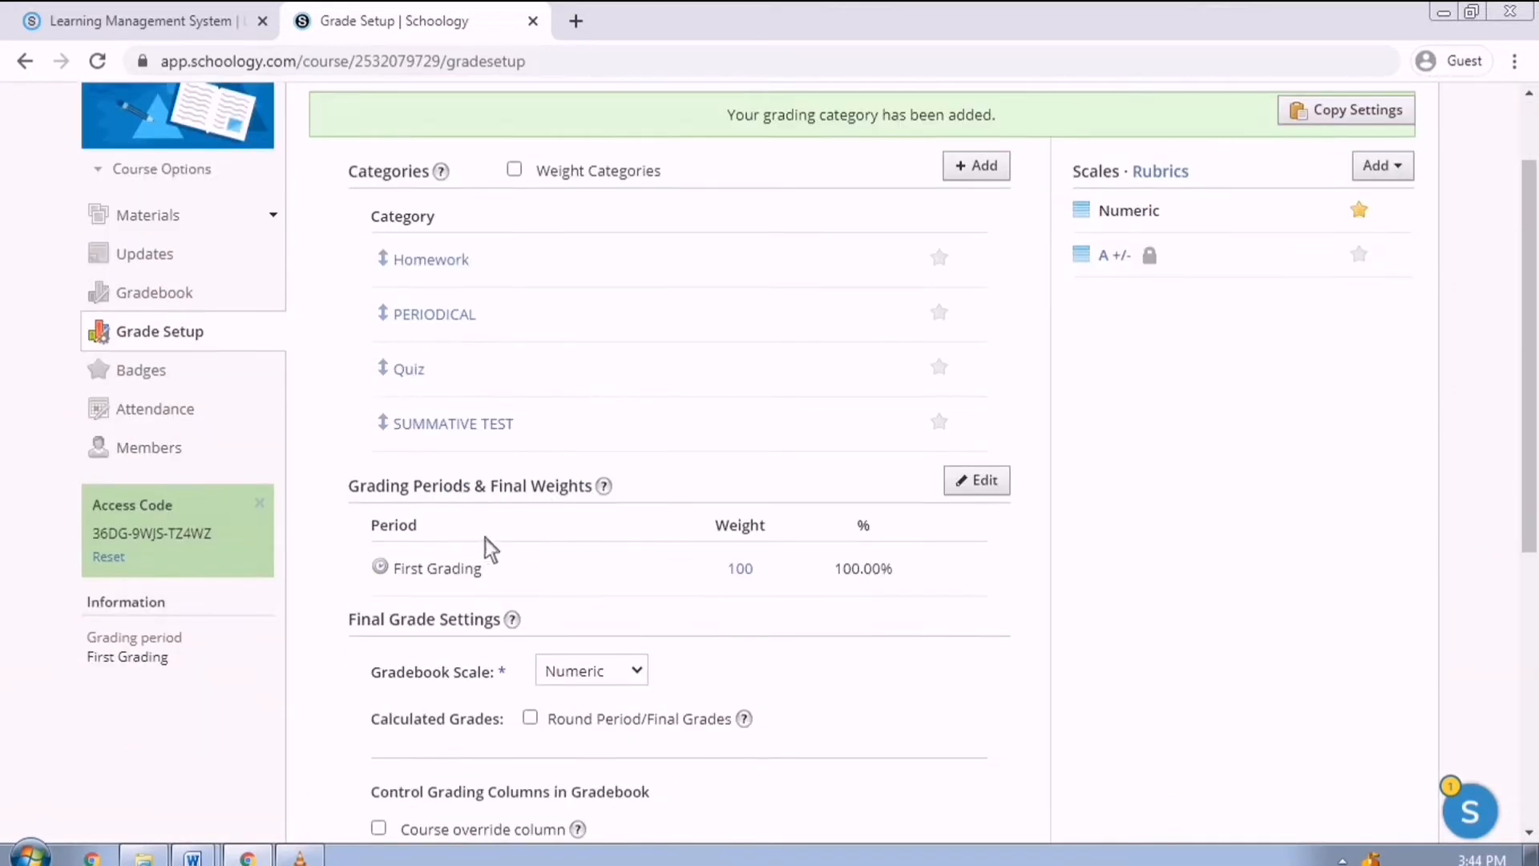
{"action": "left_click", "coordinate": [979, 492]}
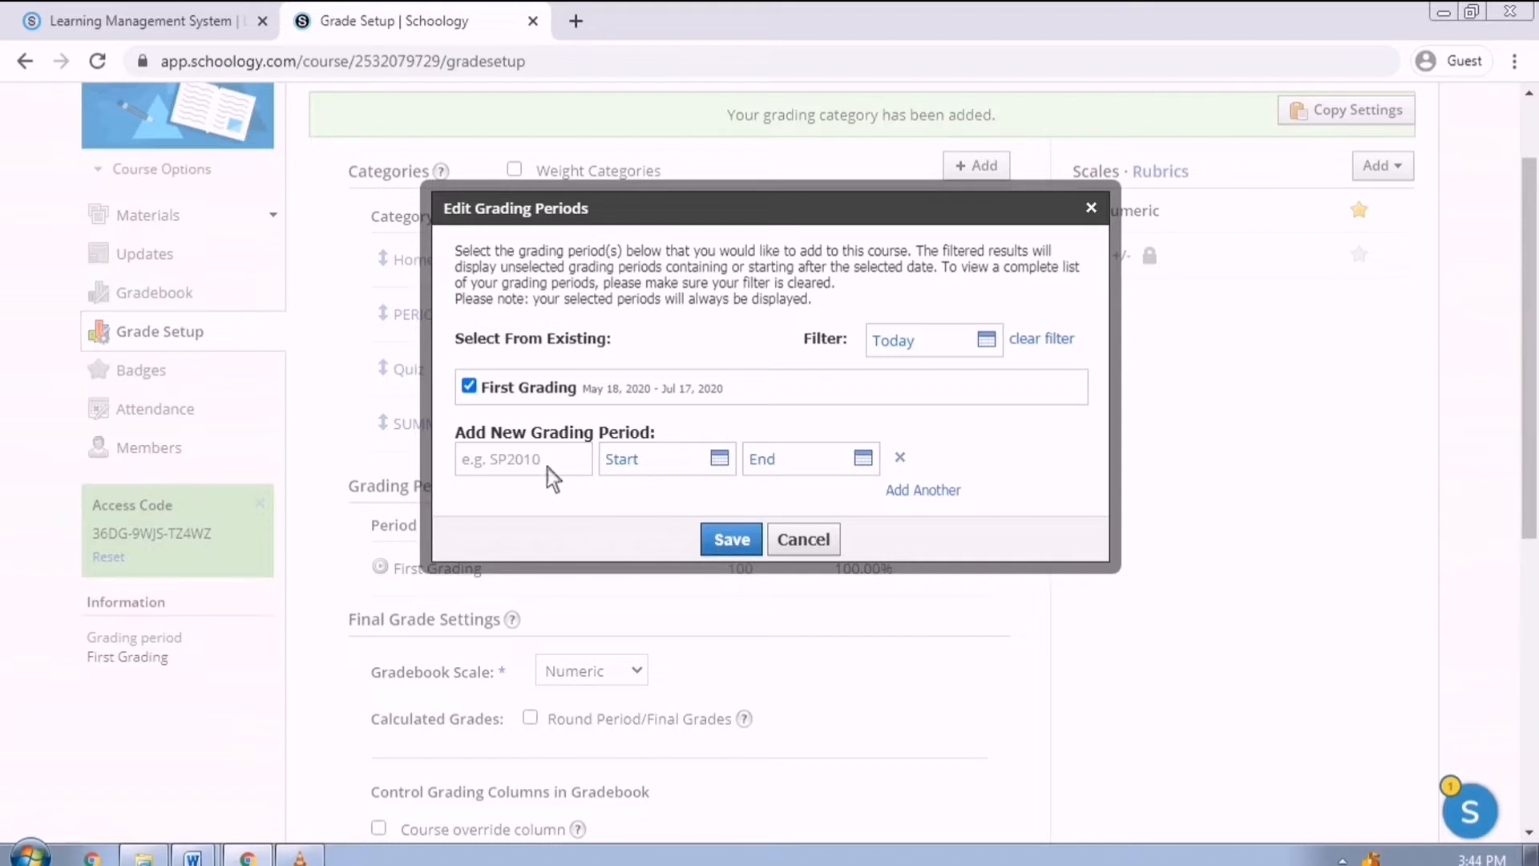
{"action": "left_click", "coordinate": [518, 468]}
{"action": "type", "text": "Second GR"}
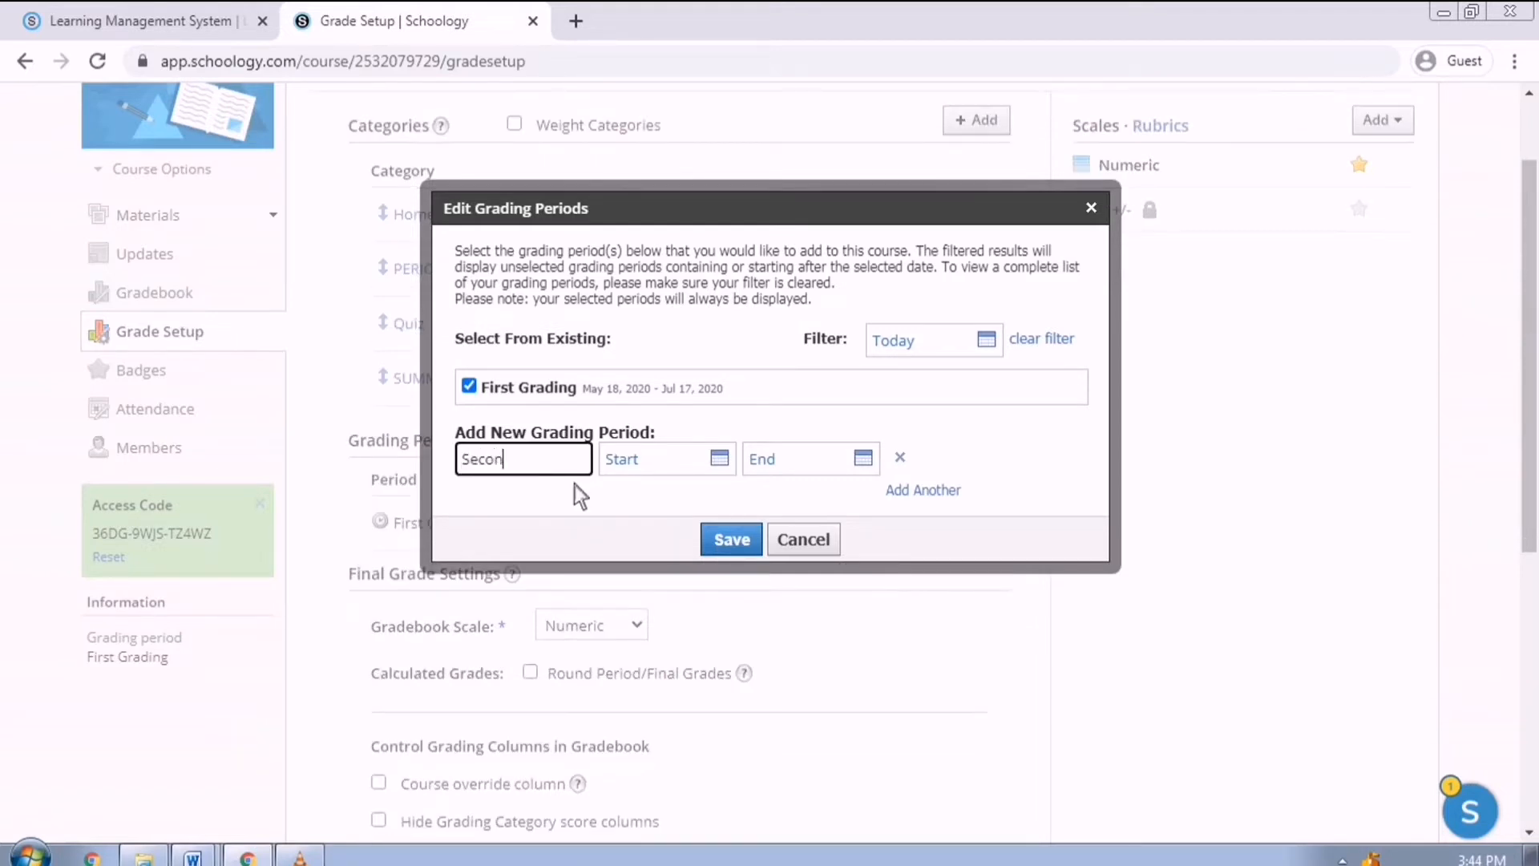
{"action": "key", "text": "BackSpace"}
{"action": "type", "text": "rading"}
{"action": "left_click", "coordinate": [716, 460]}
{"action": "left_click", "coordinate": [885, 508]}
{"action": "left_click", "coordinate": [885, 508]}
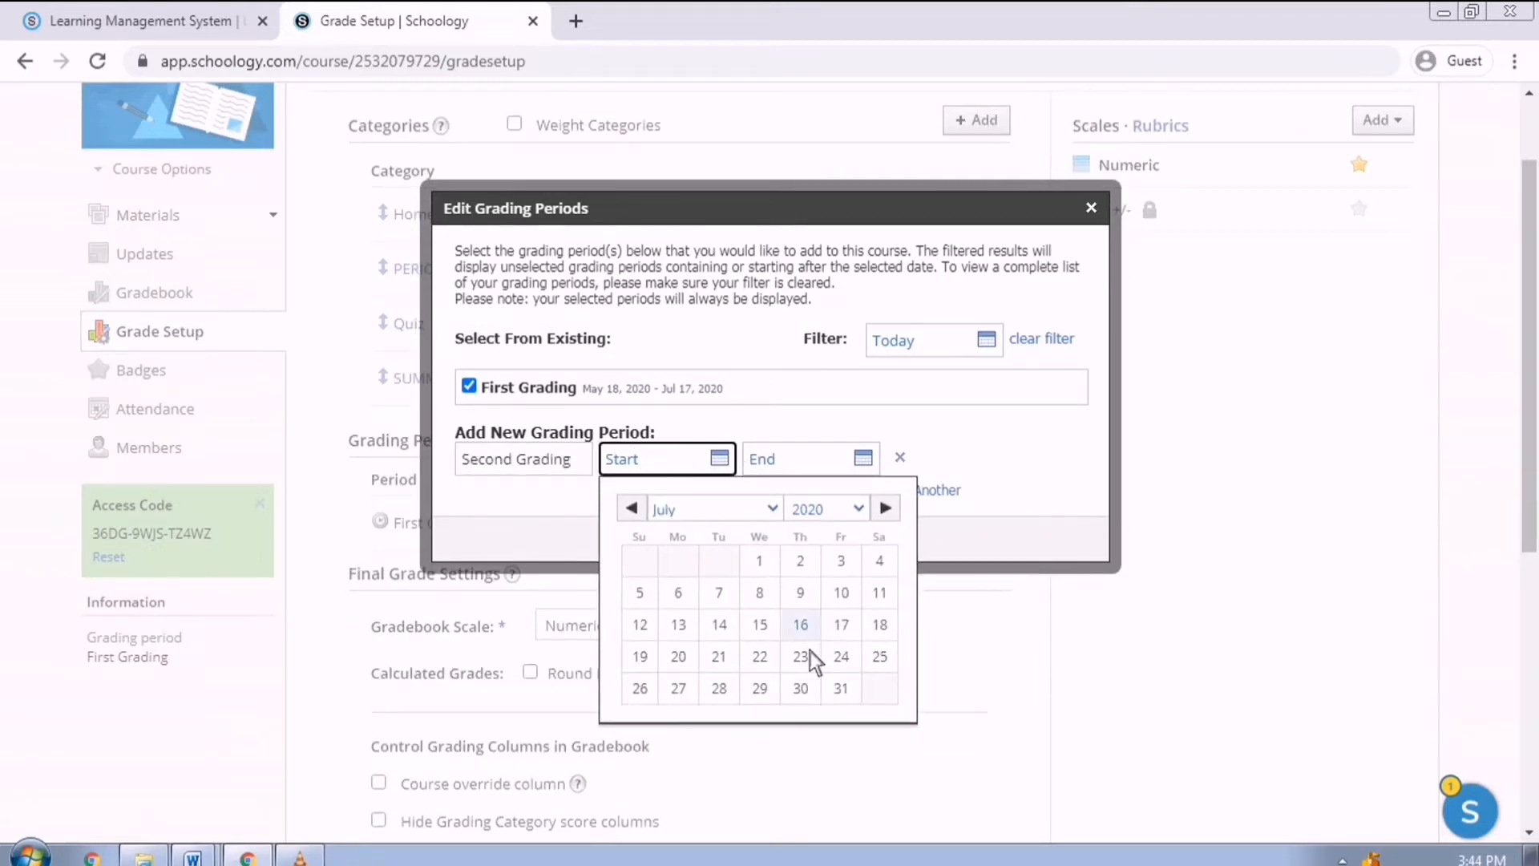
{"action": "left_click", "coordinate": [678, 656]}
{"action": "left_click", "coordinate": [1029, 508]}
{"action": "left_click", "coordinate": [1029, 508]}
{"action": "left_click", "coordinate": [1029, 509]}
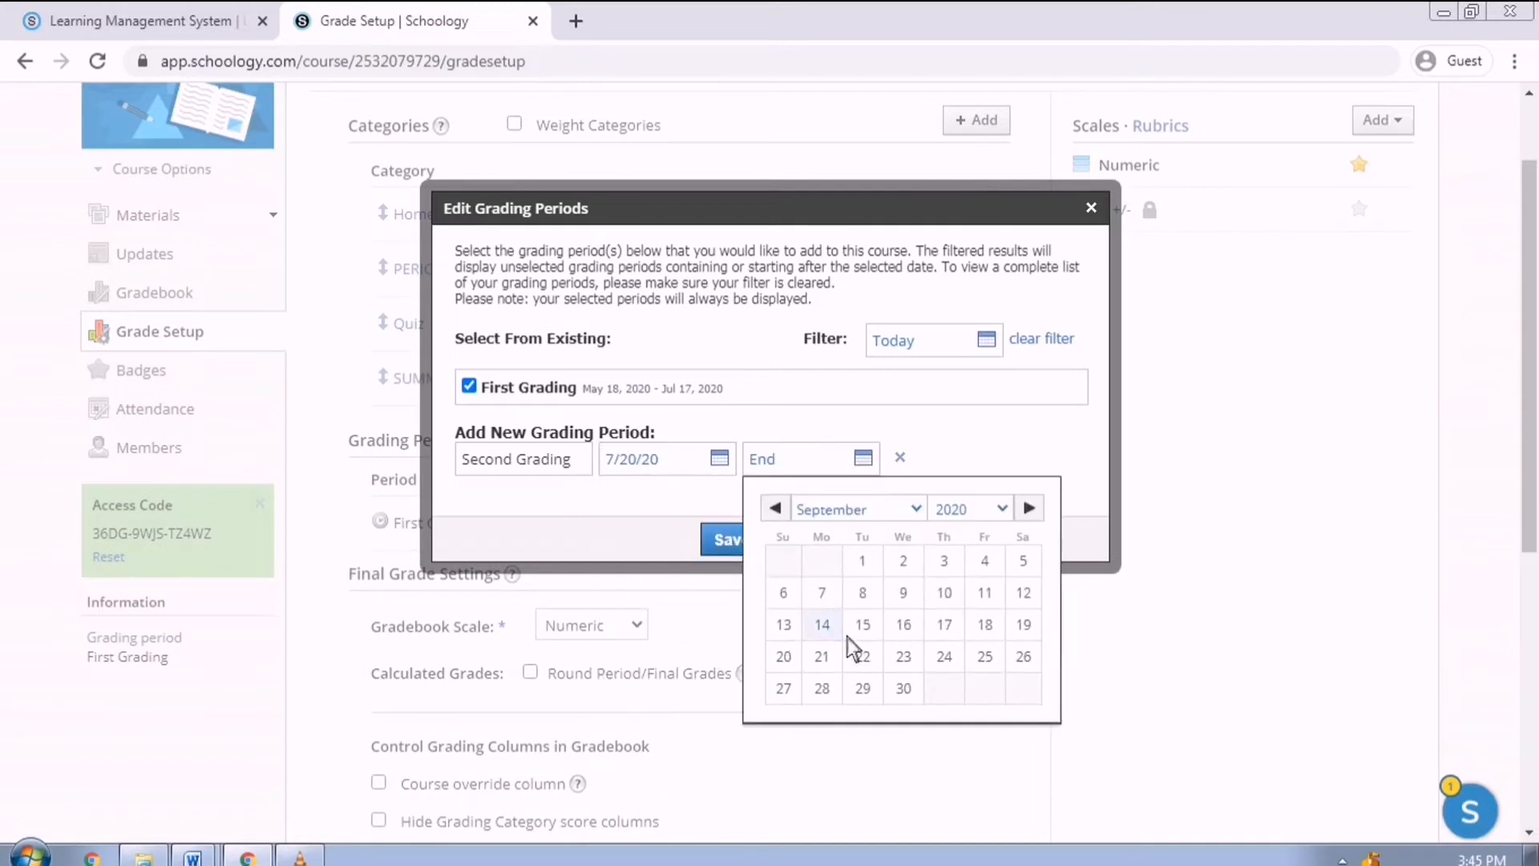
{"action": "left_click", "coordinate": [821, 624]}
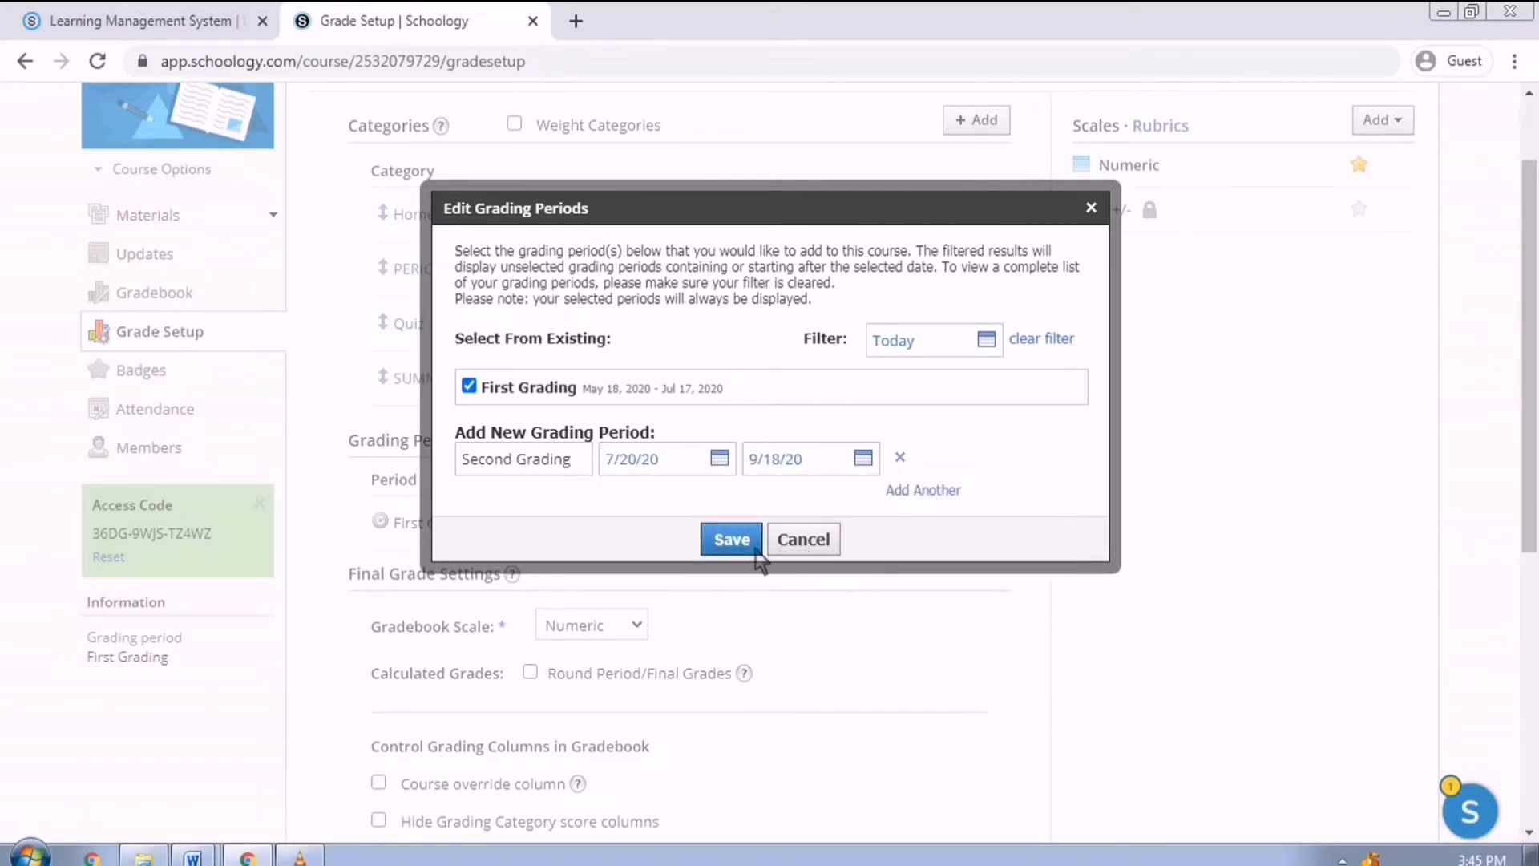
{"action": "left_click", "coordinate": [728, 539]}
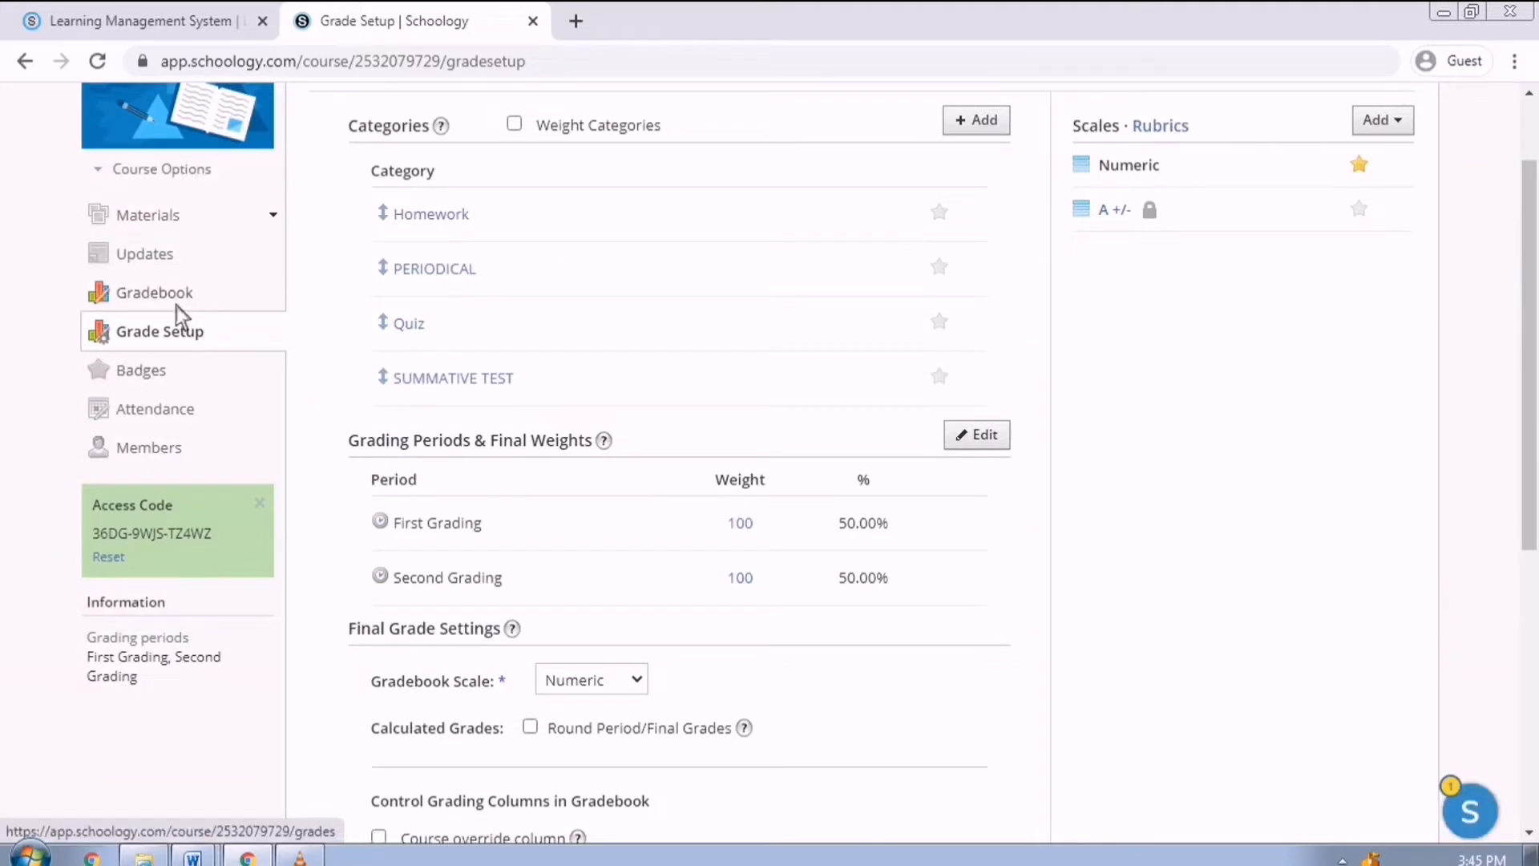
{"action": "left_click", "coordinate": [200, 300]}
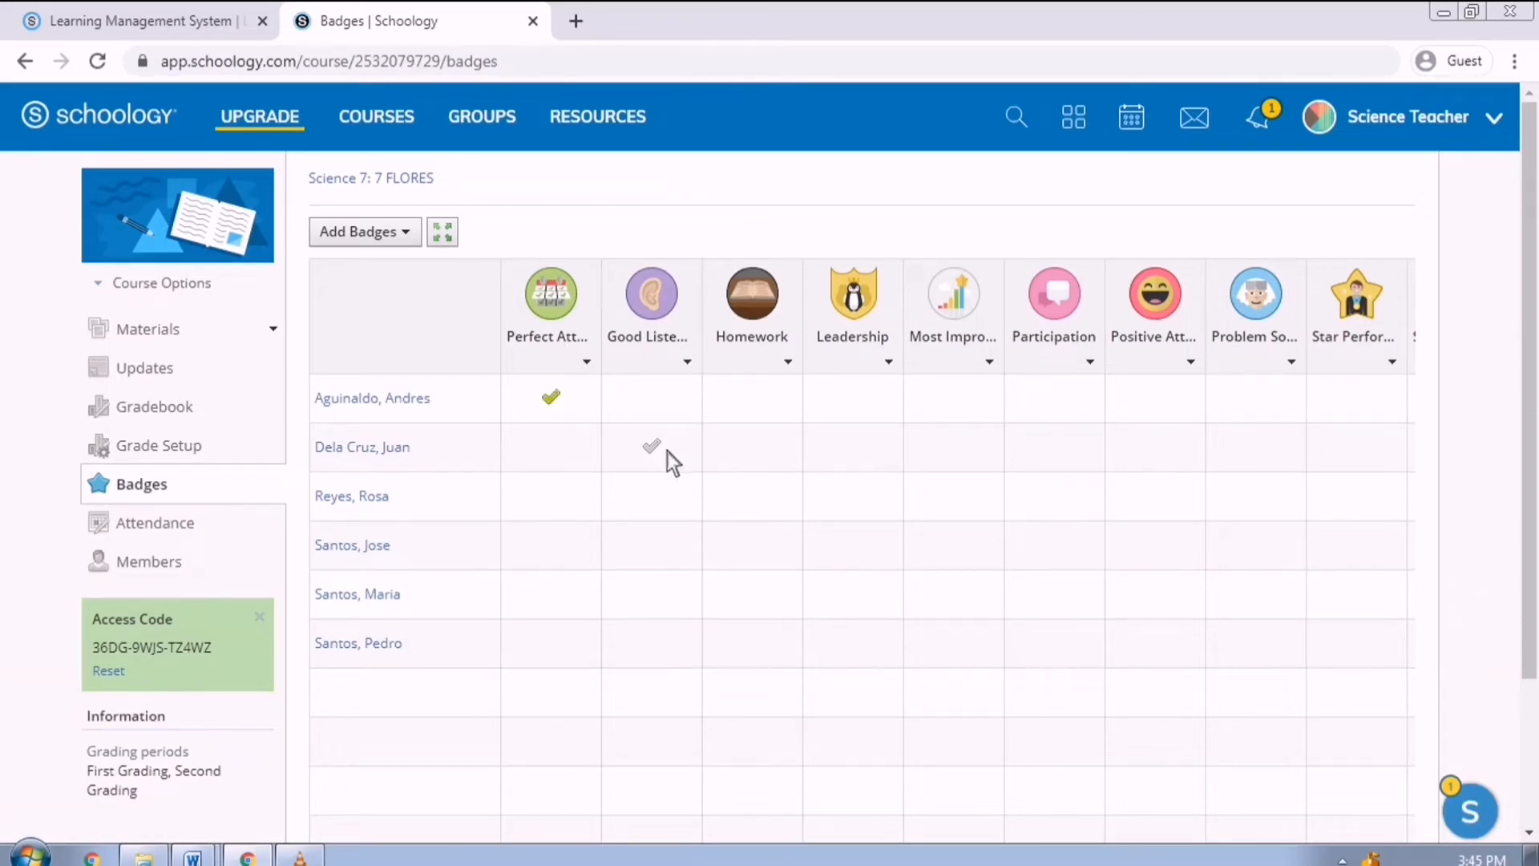
Award badges to two students, then go to the course Attendance page.
{"action": "left_click", "coordinate": [656, 544]}
{"action": "left_click", "coordinate": [1050, 450]}
{"action": "left_click", "coordinate": [194, 529]}
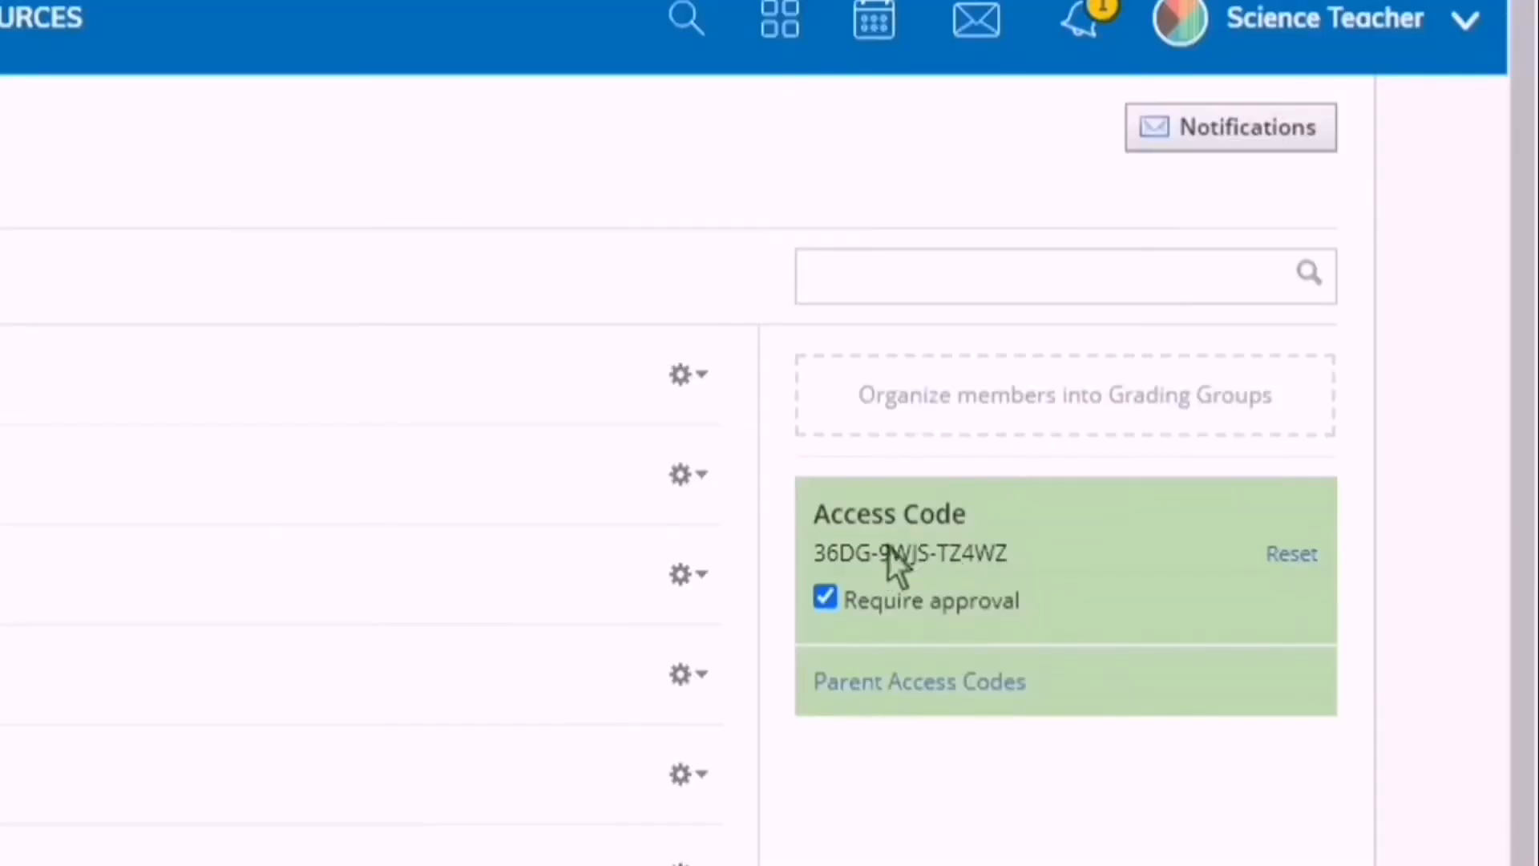
Download the parent access codes as parent-code-export.csv and open the file.
{"action": "left_click_drag", "start_coordinate": [995, 555], "coordinate": [826, 561]}
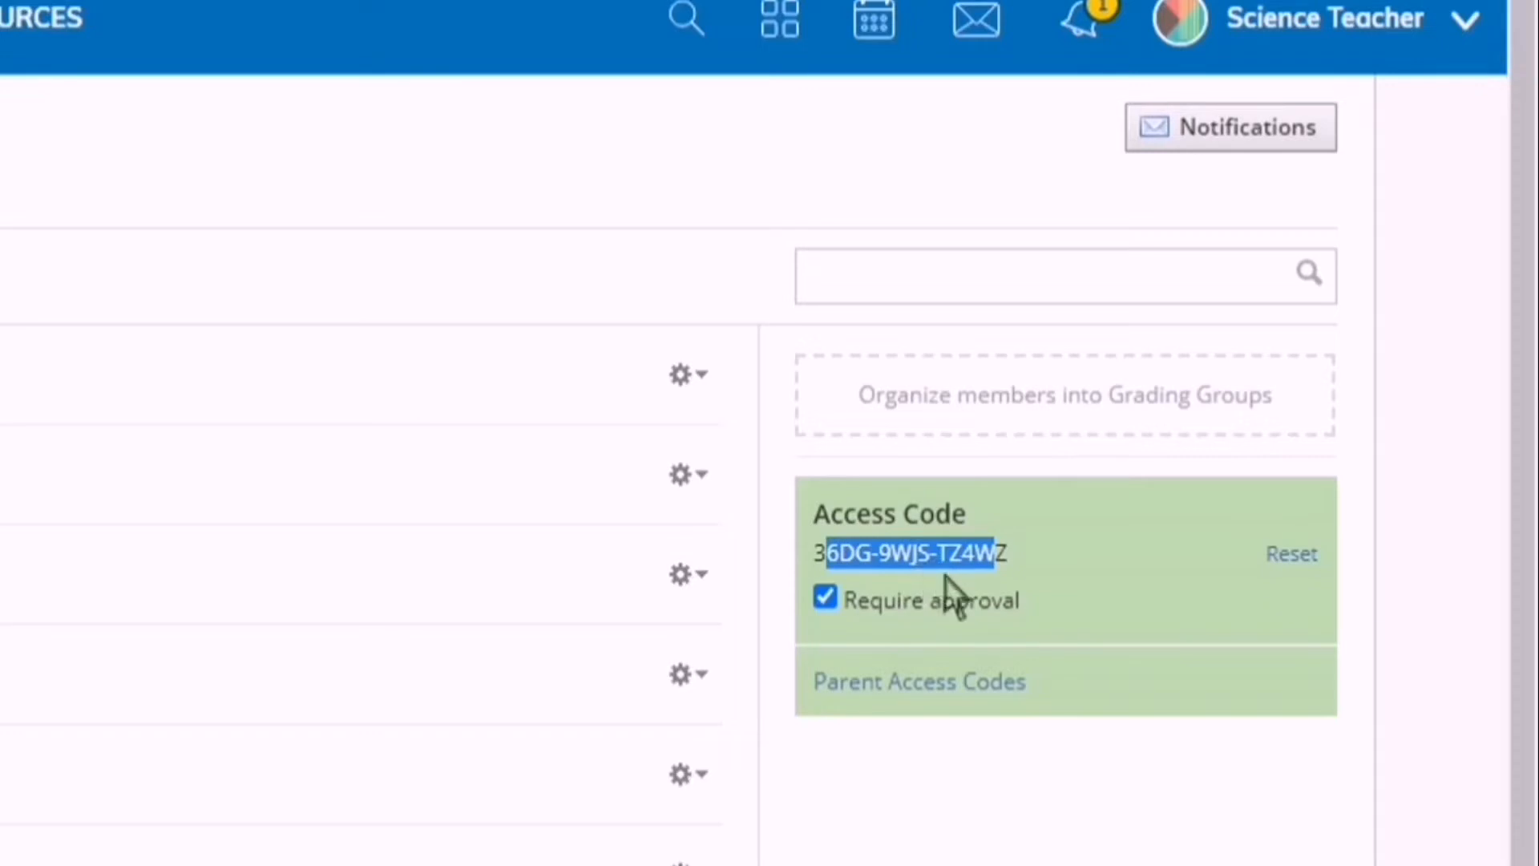
{"action": "left_click", "coordinate": [1008, 630]}
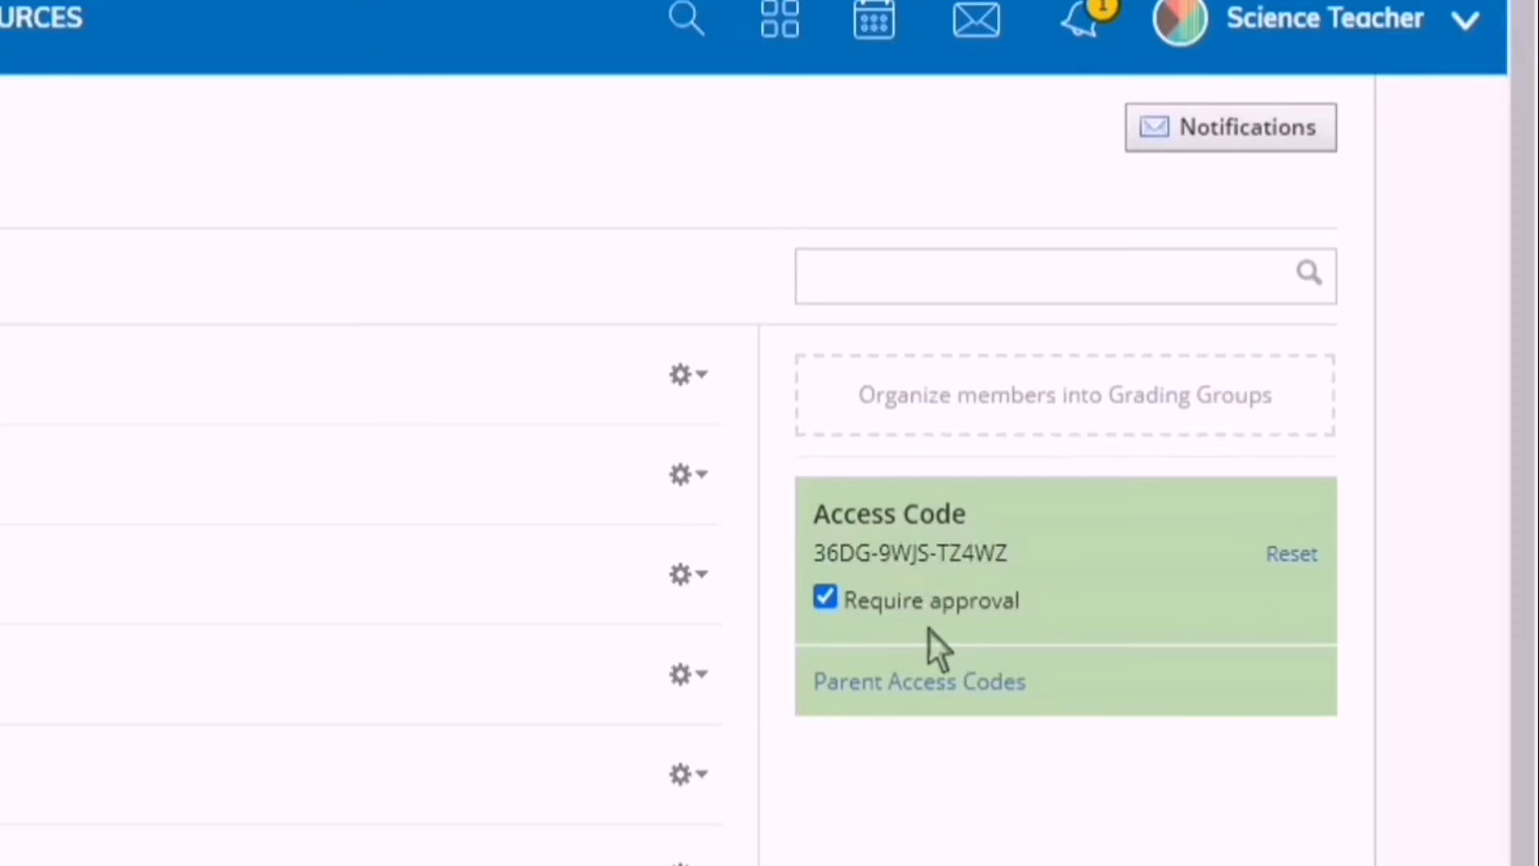
{"action": "mouse_move", "coordinate": [910, 619]}
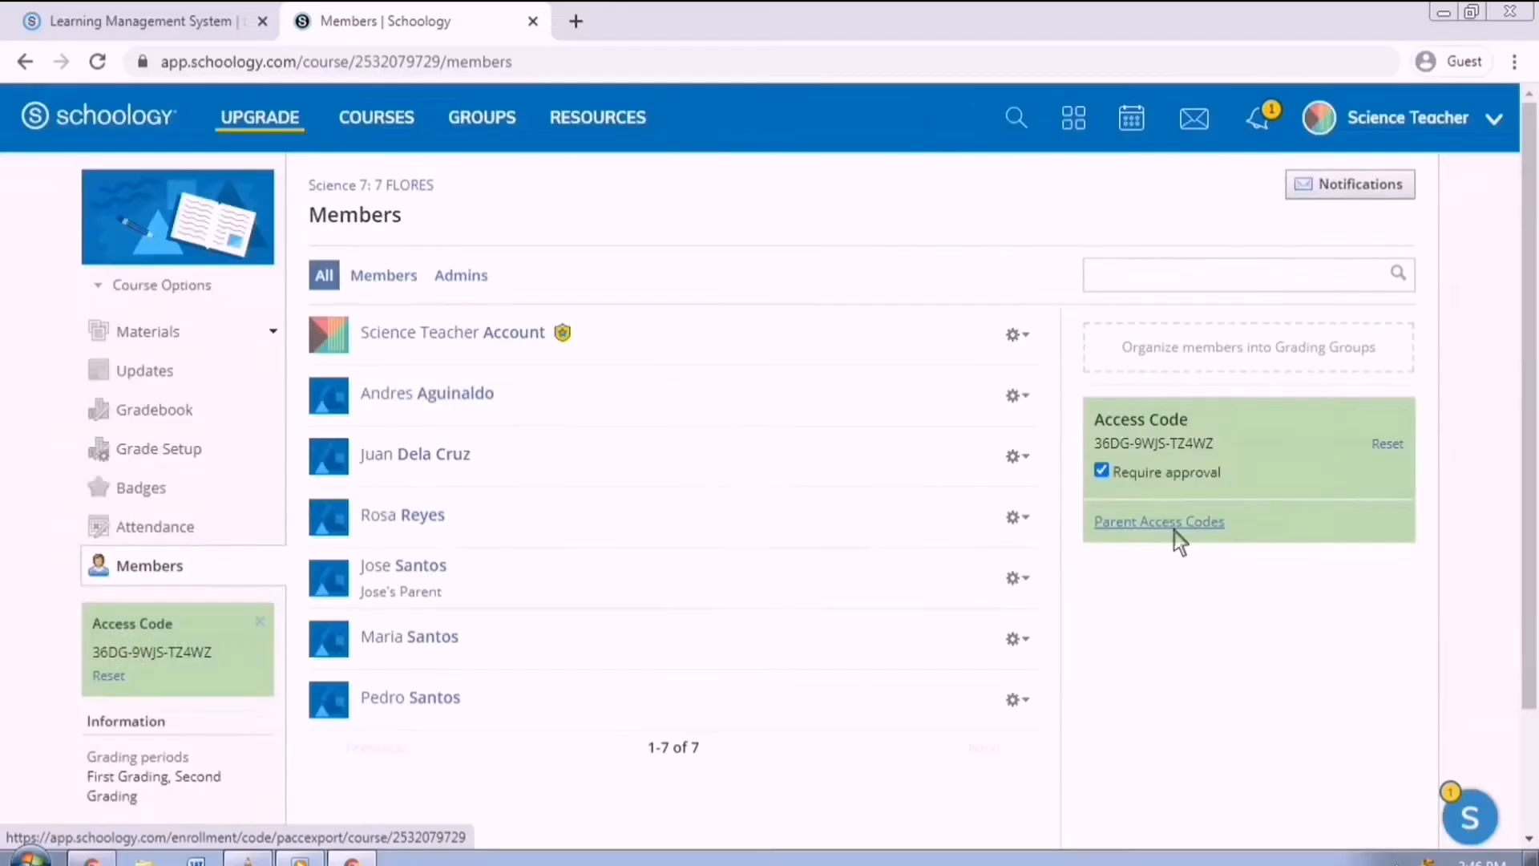
{"action": "left_click", "coordinate": [944, 695]}
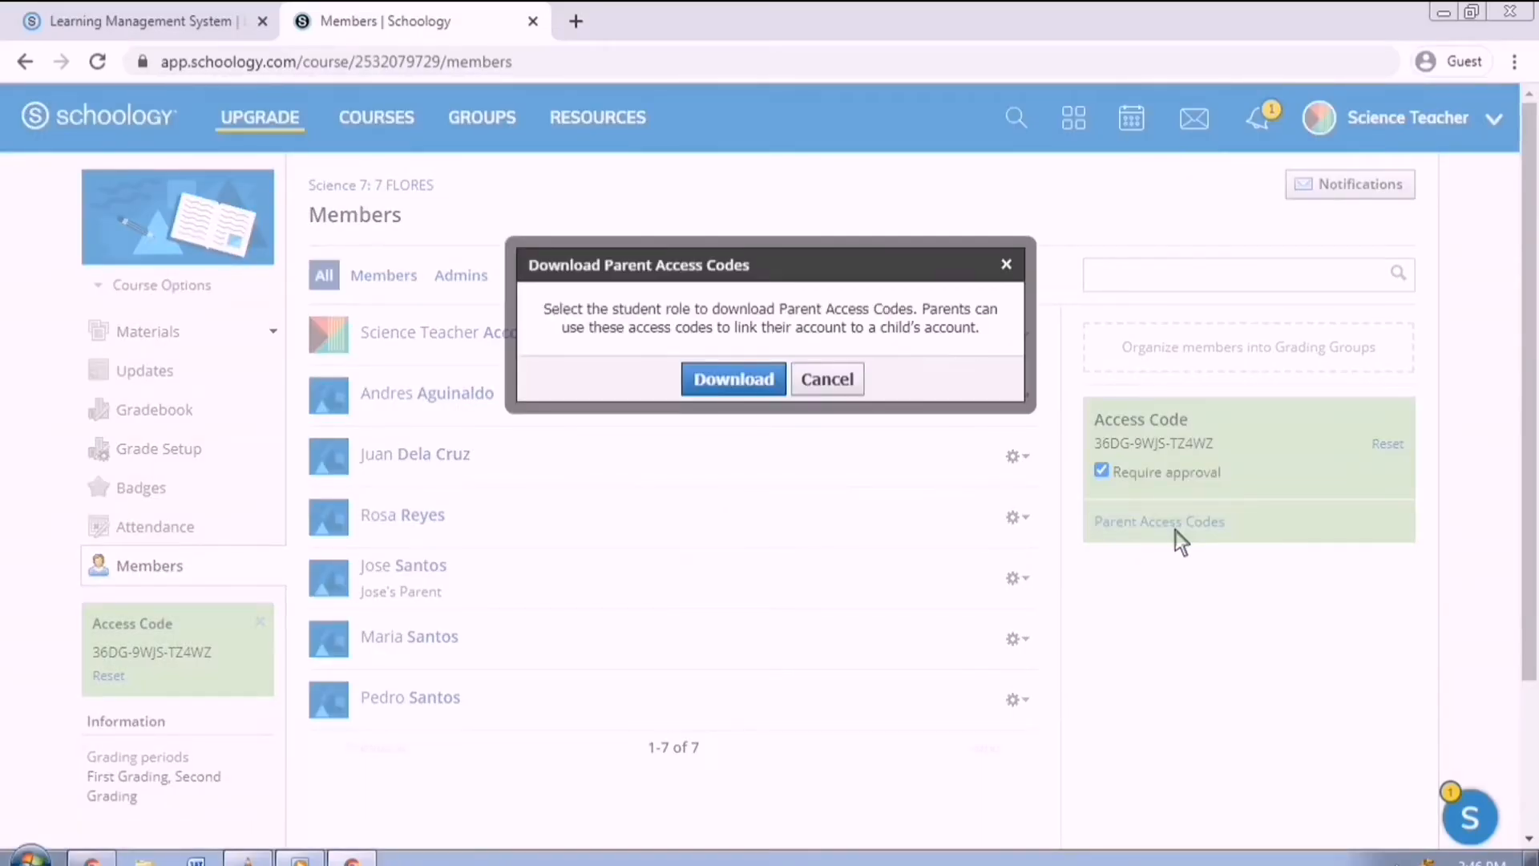
{"action": "left_click", "coordinate": [767, 382]}
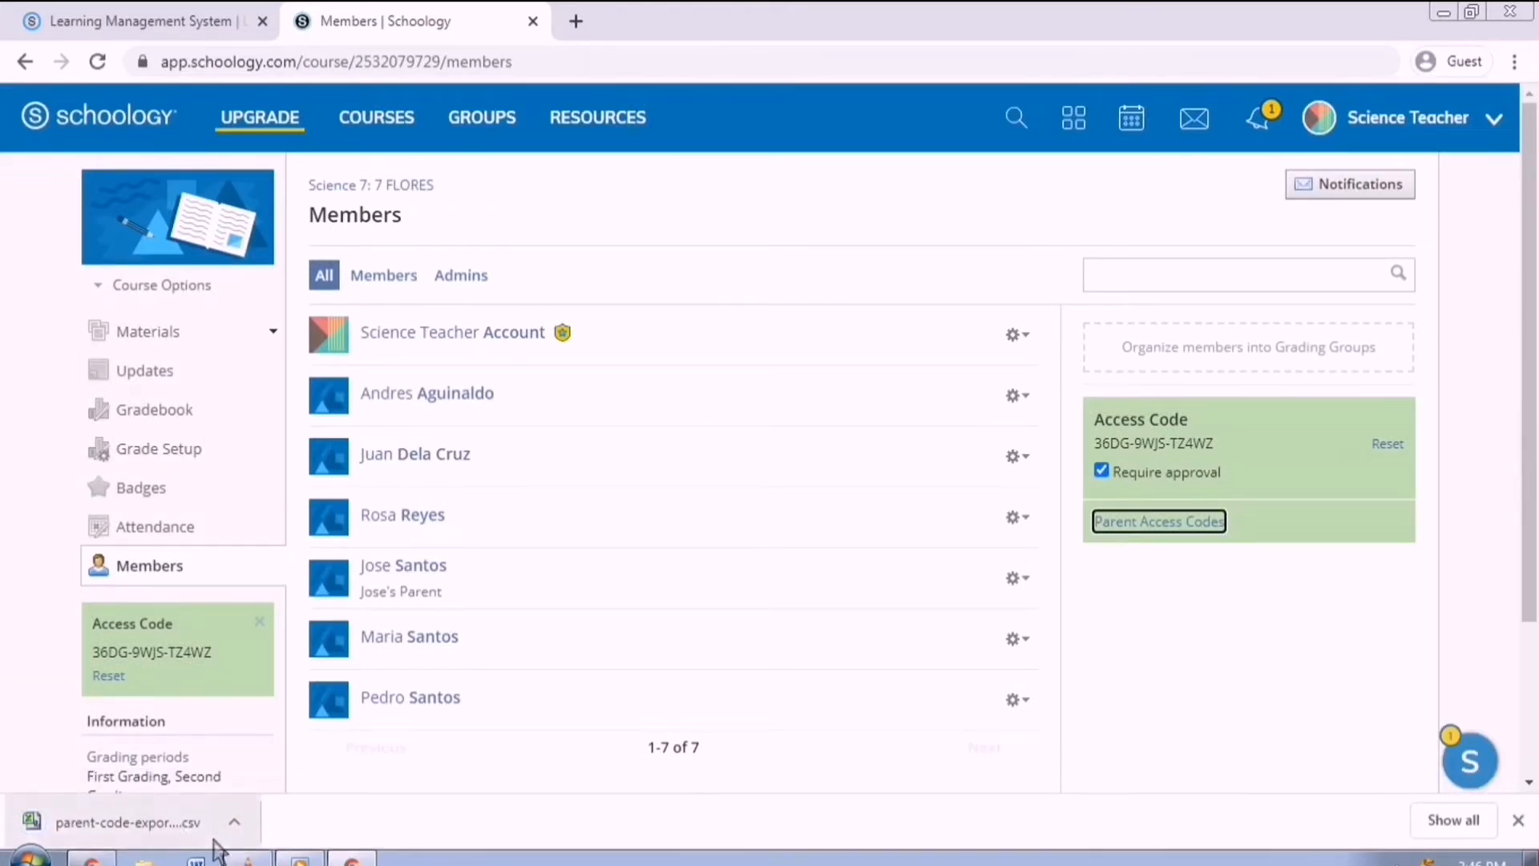
{"action": "left_click", "coordinate": [171, 833]}
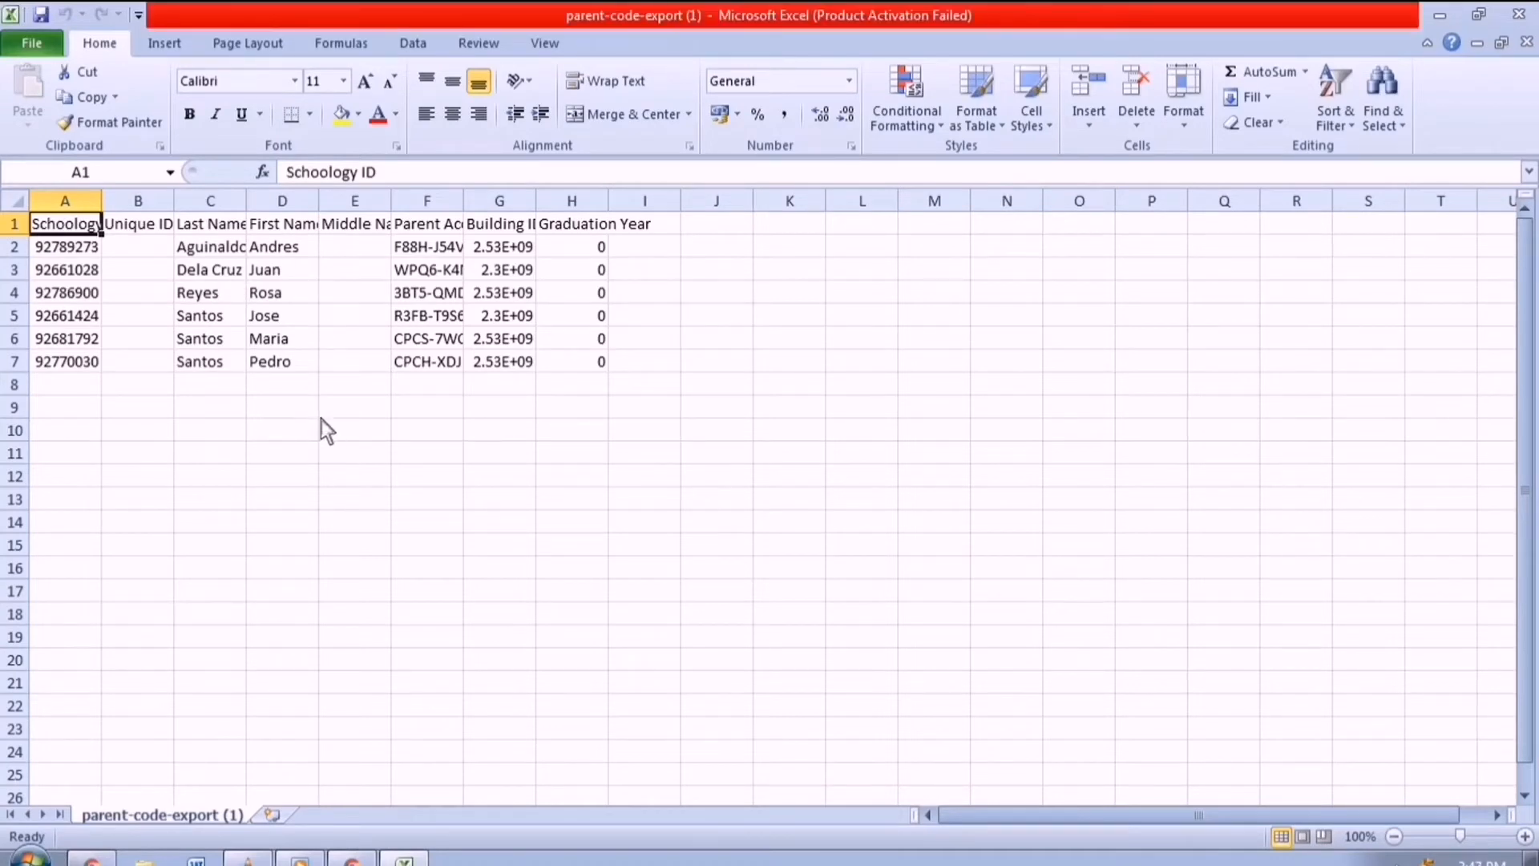
Widen column F so the full Parent Access Codes show, then minimise Excel.
{"action": "left_click", "coordinate": [448, 201]}
{"action": "left_click_drag", "start_coordinate": [465, 201], "coordinate": [584, 228]}
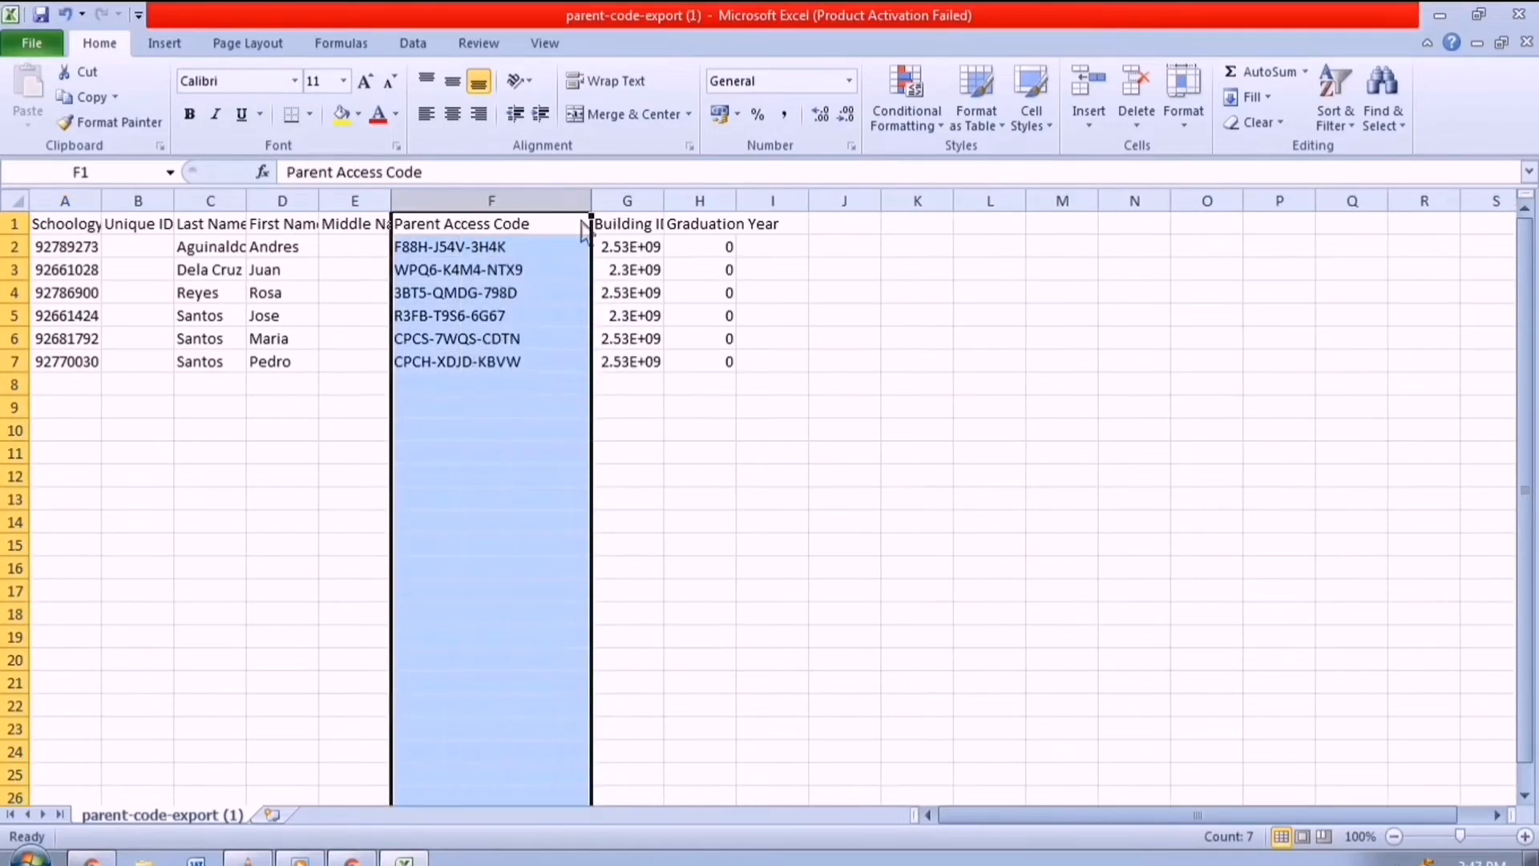
{"action": "left_click", "coordinate": [575, 228]}
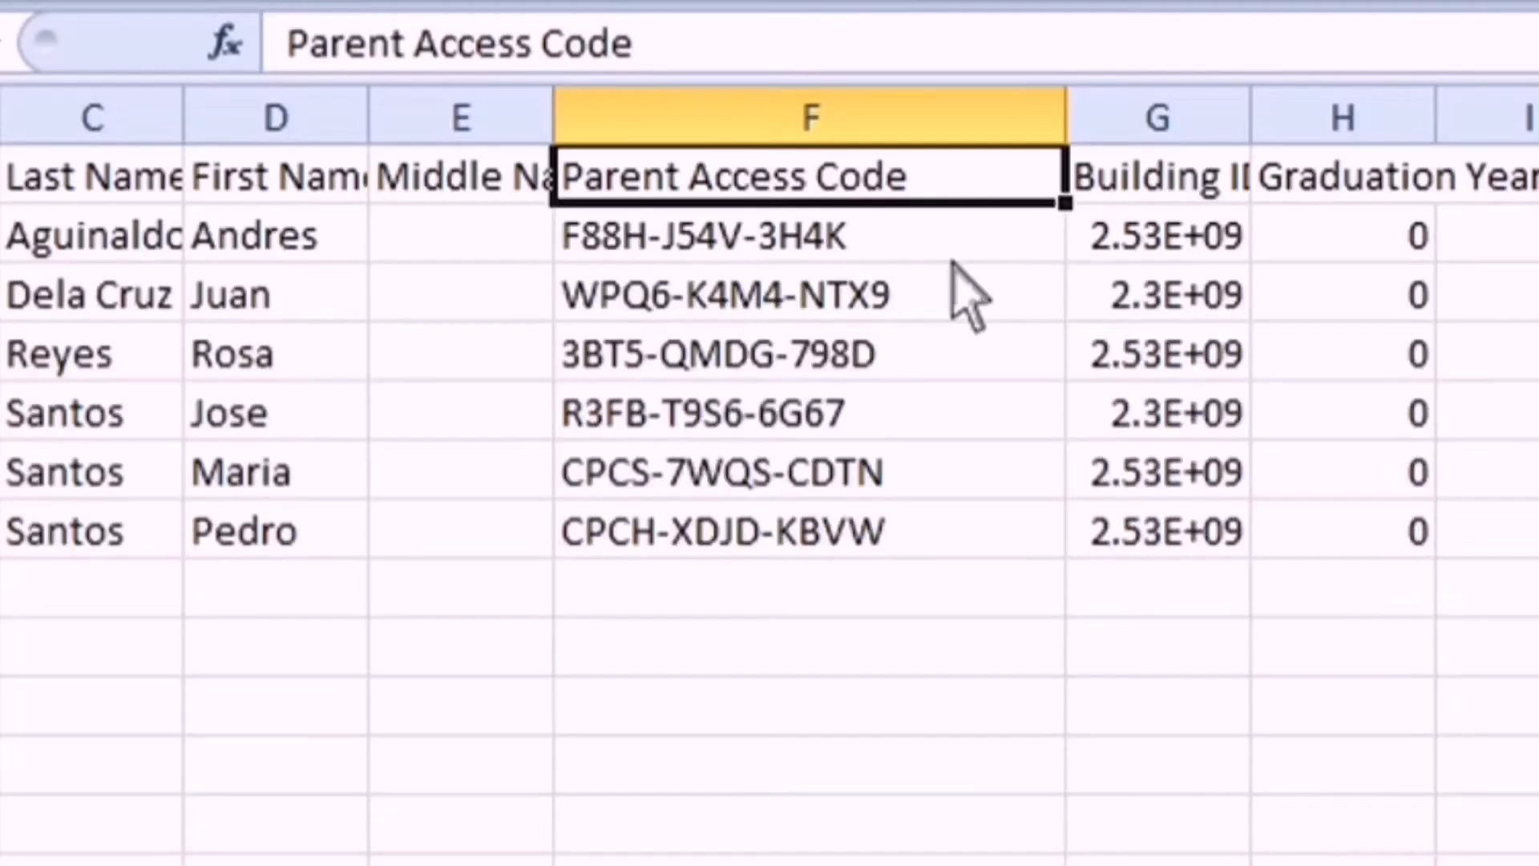
{"action": "key", "text": "Down"}
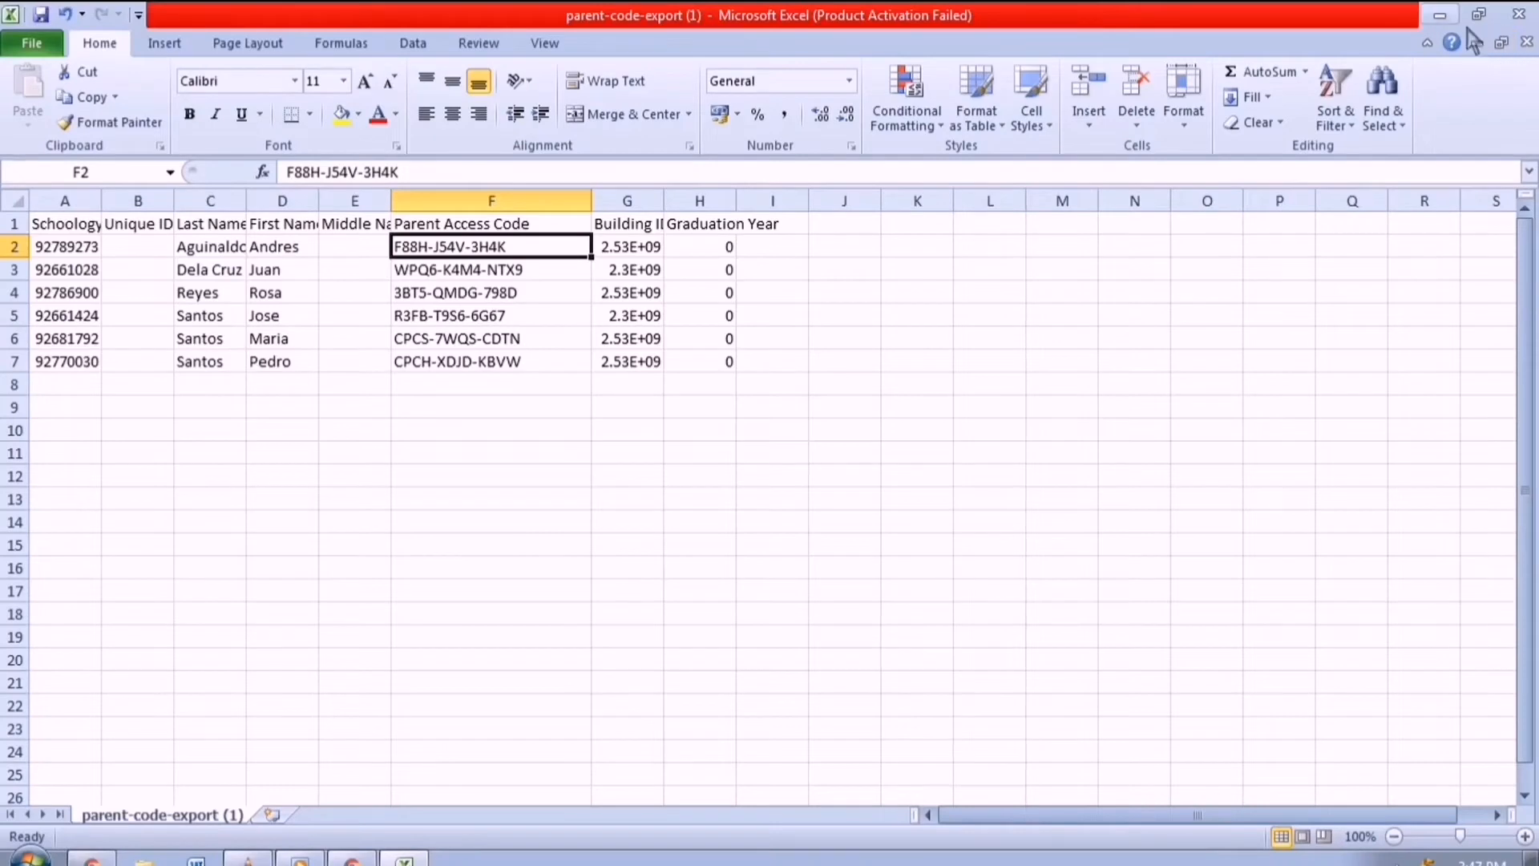
{"action": "left_click", "coordinate": [1475, 42]}
{"action": "left_click", "coordinate": [1439, 15]}
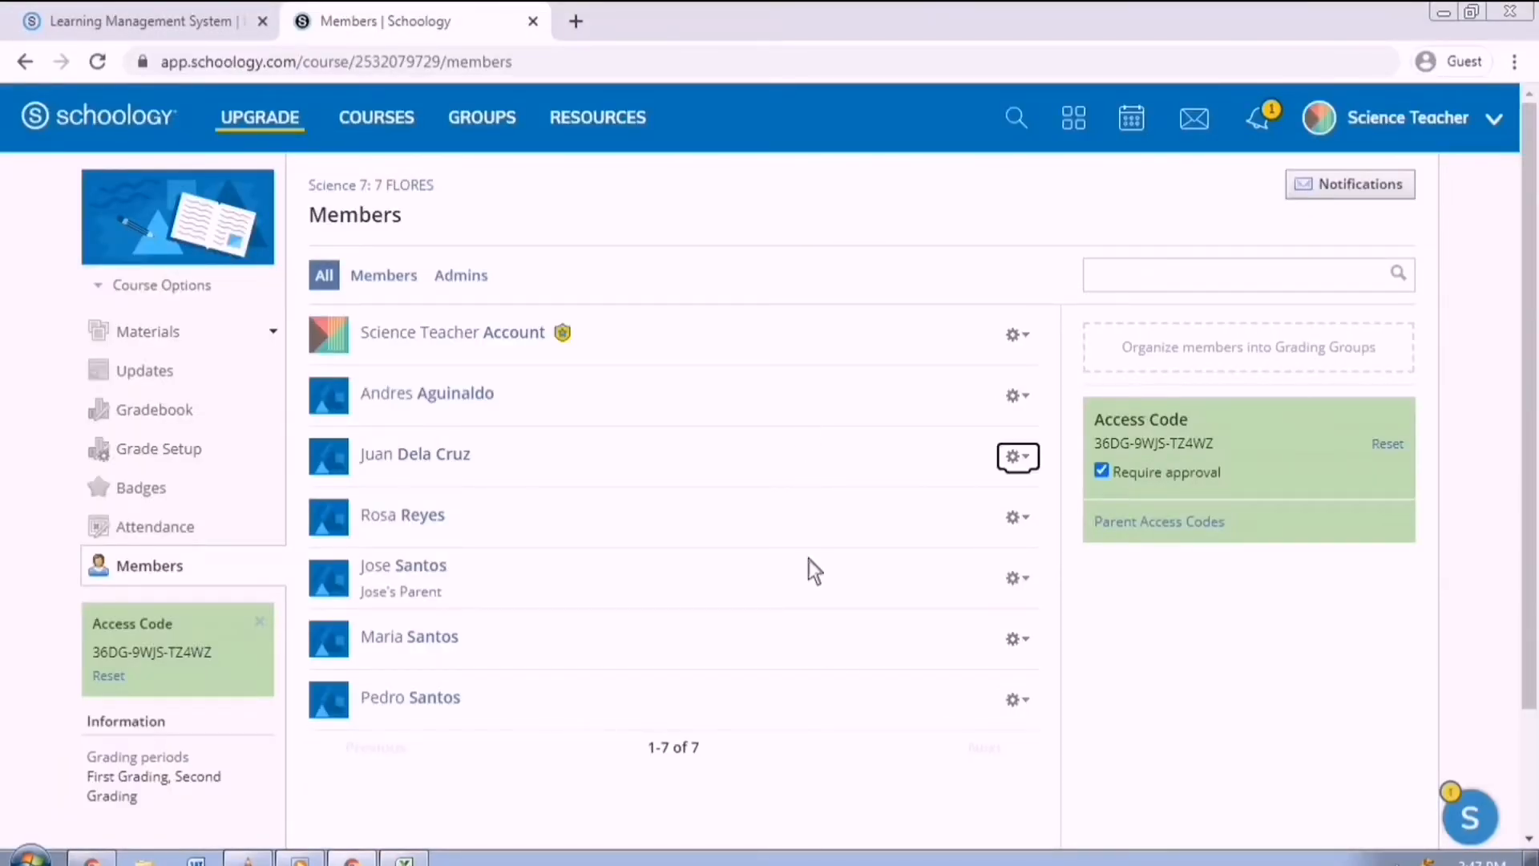
{"action": "left_click", "coordinate": [1109, 609]}
{"action": "left_click", "coordinate": [1038, 401]}
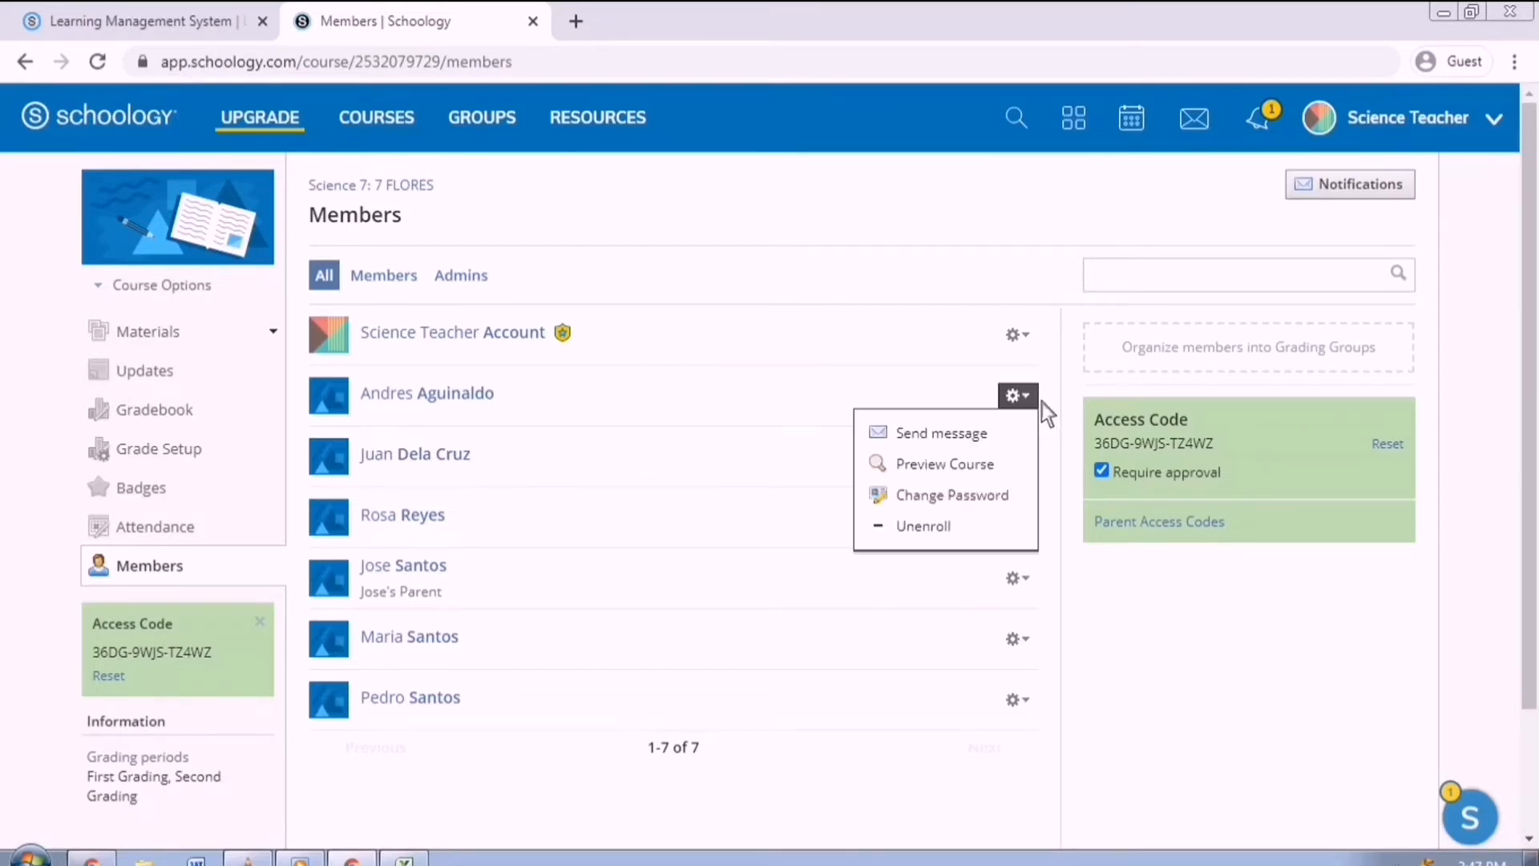
{"action": "left_click", "coordinate": [1007, 497]}
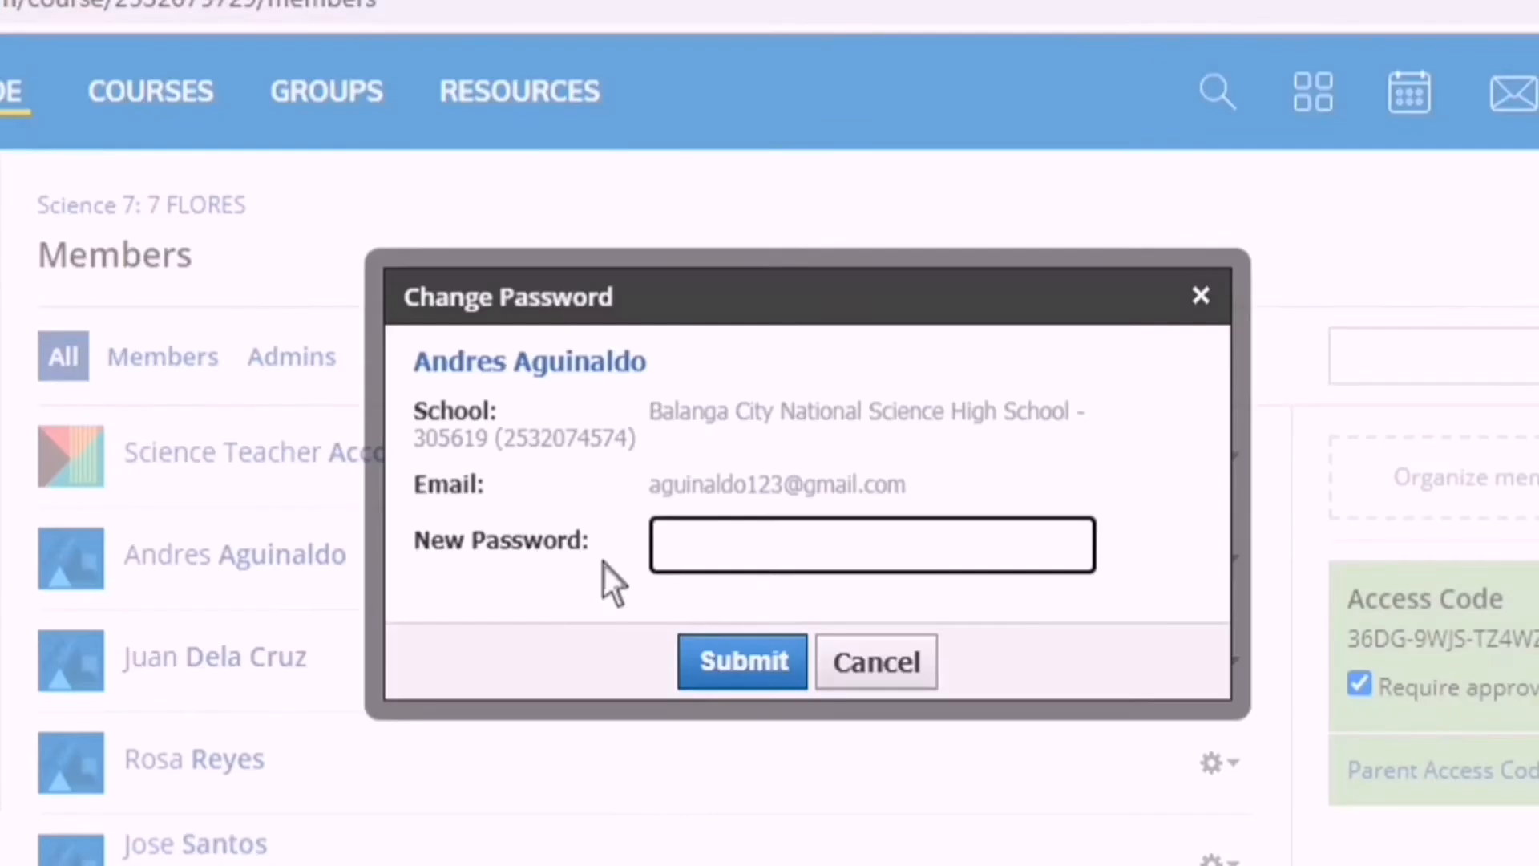
{"action": "left_click_drag", "start_coordinate": [947, 505], "coordinate": [712, 497]}
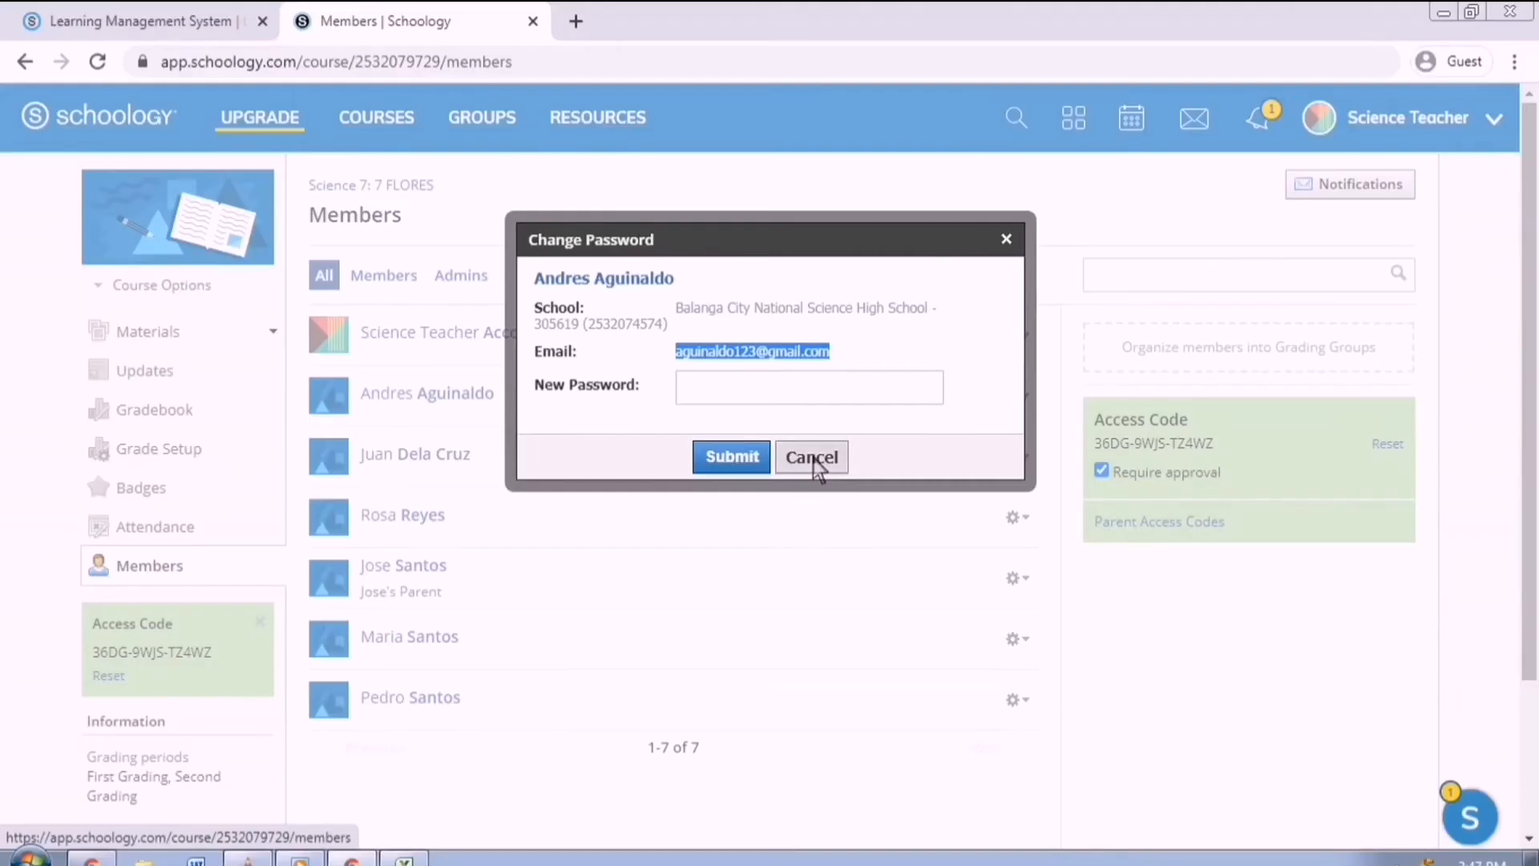
{"action": "left_click", "coordinate": [812, 457]}
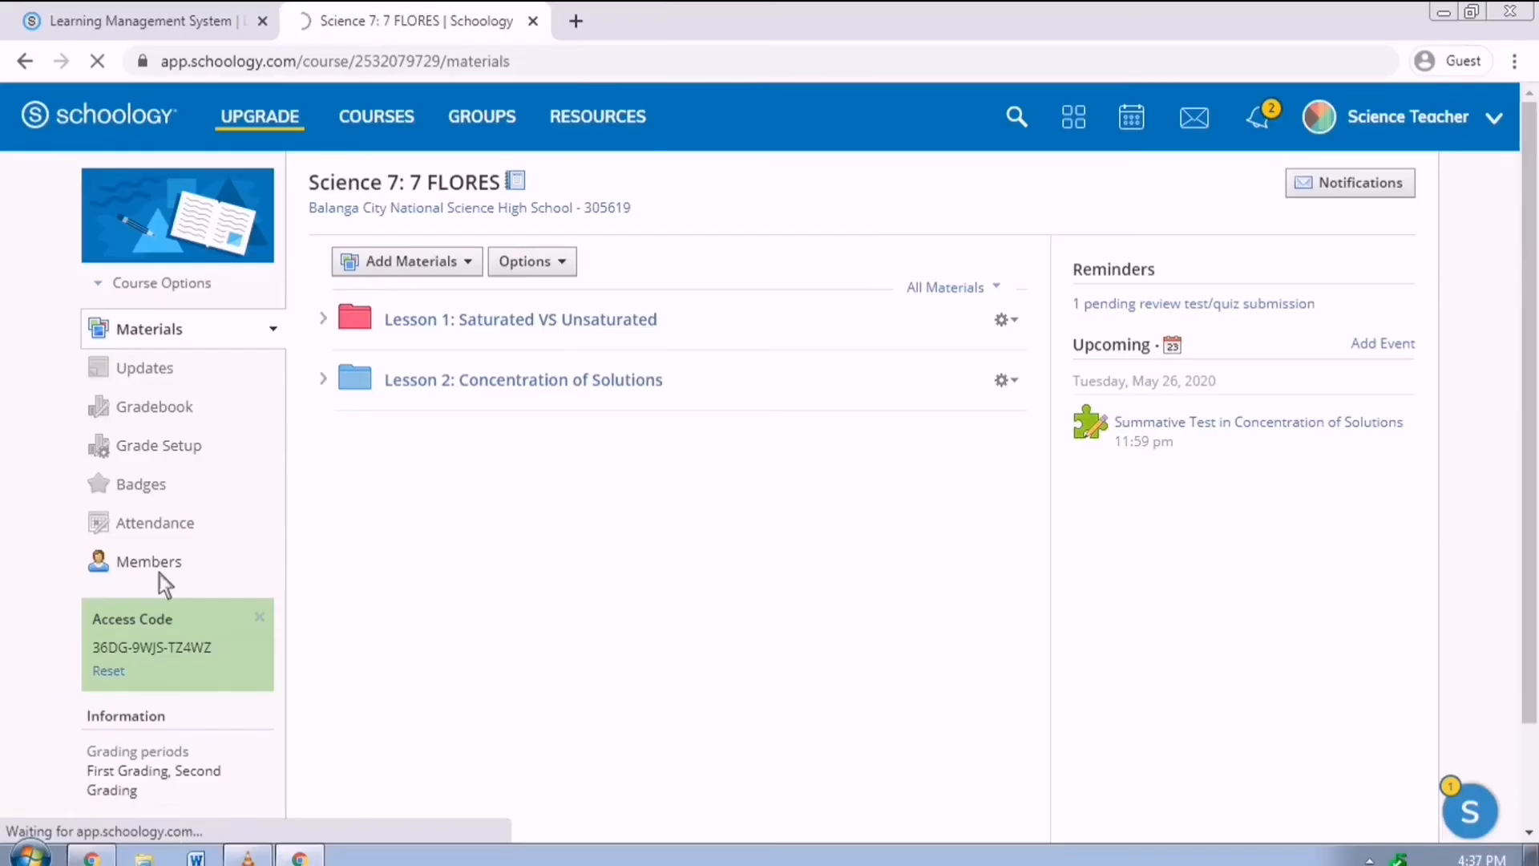
{"action": "left_click", "coordinate": [159, 574]}
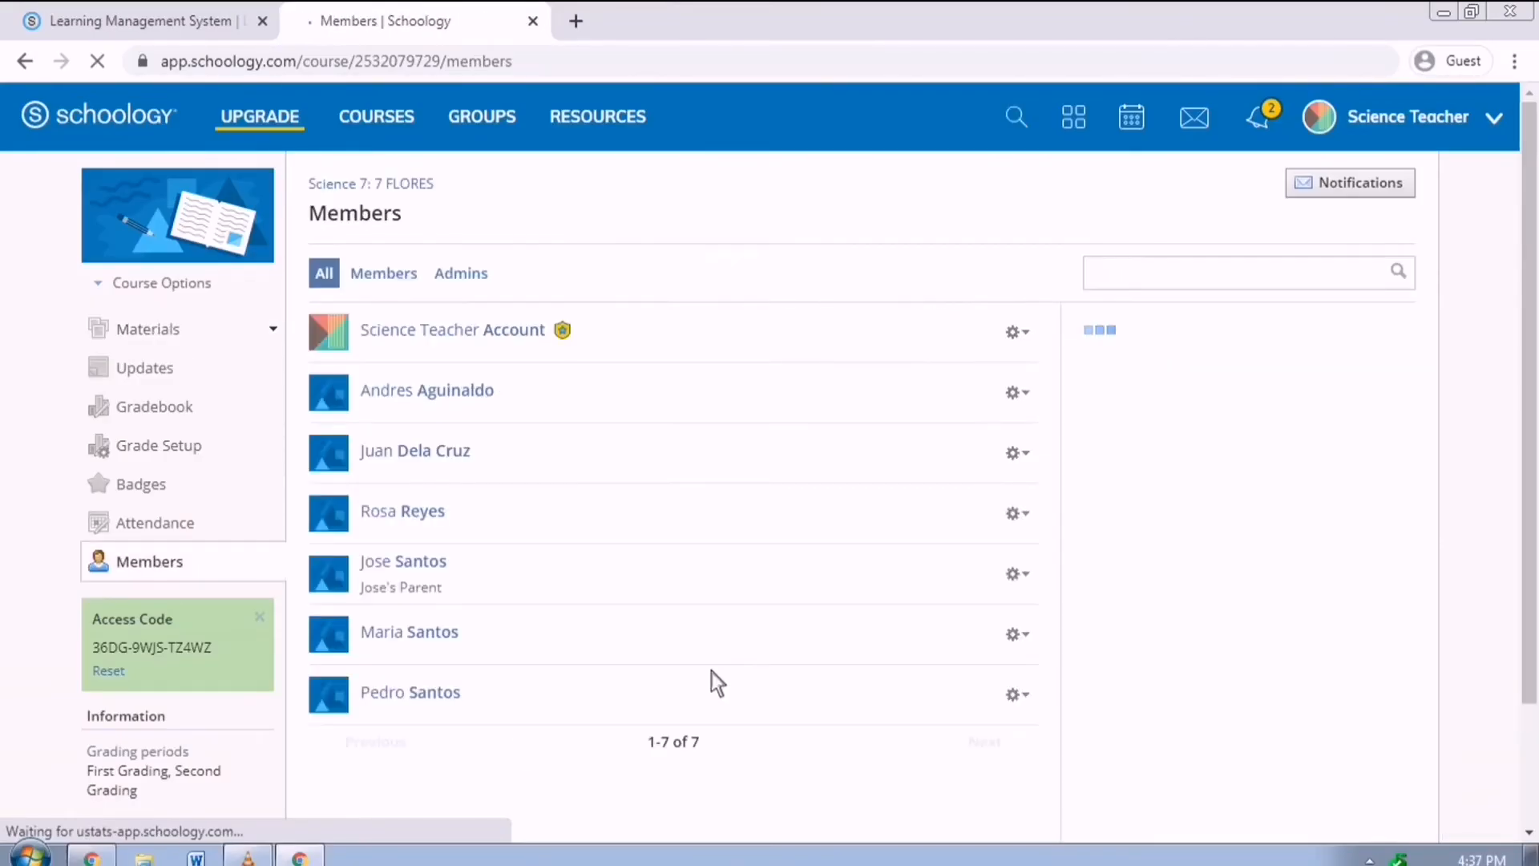
{"action": "left_click", "coordinate": [180, 332]}
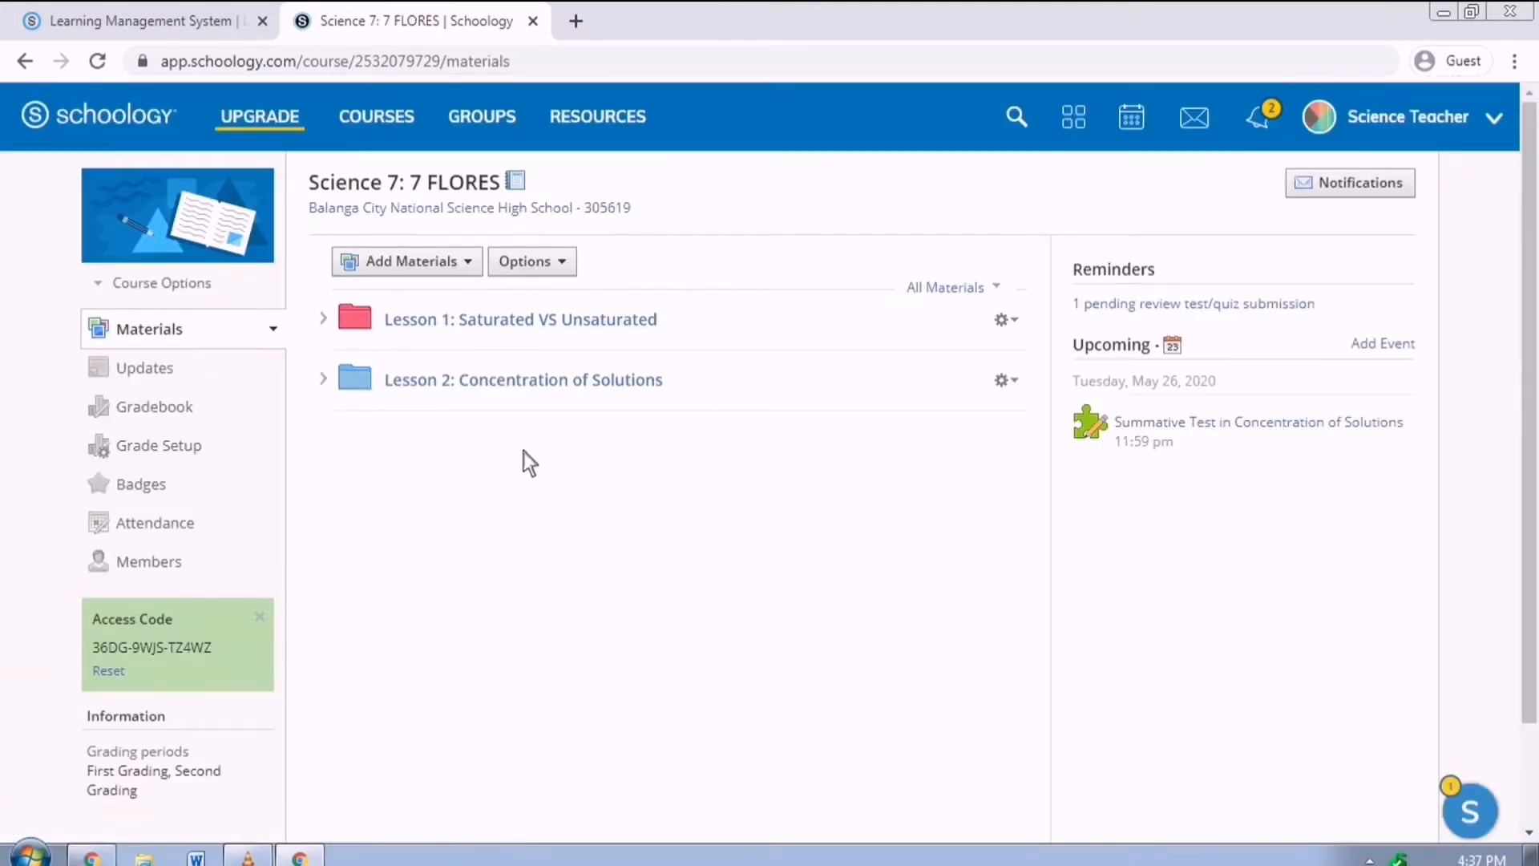
Create QUIZ NO. 2 due 5/29/20 in the Quiz category.
{"action": "left_click", "coordinate": [477, 269]}
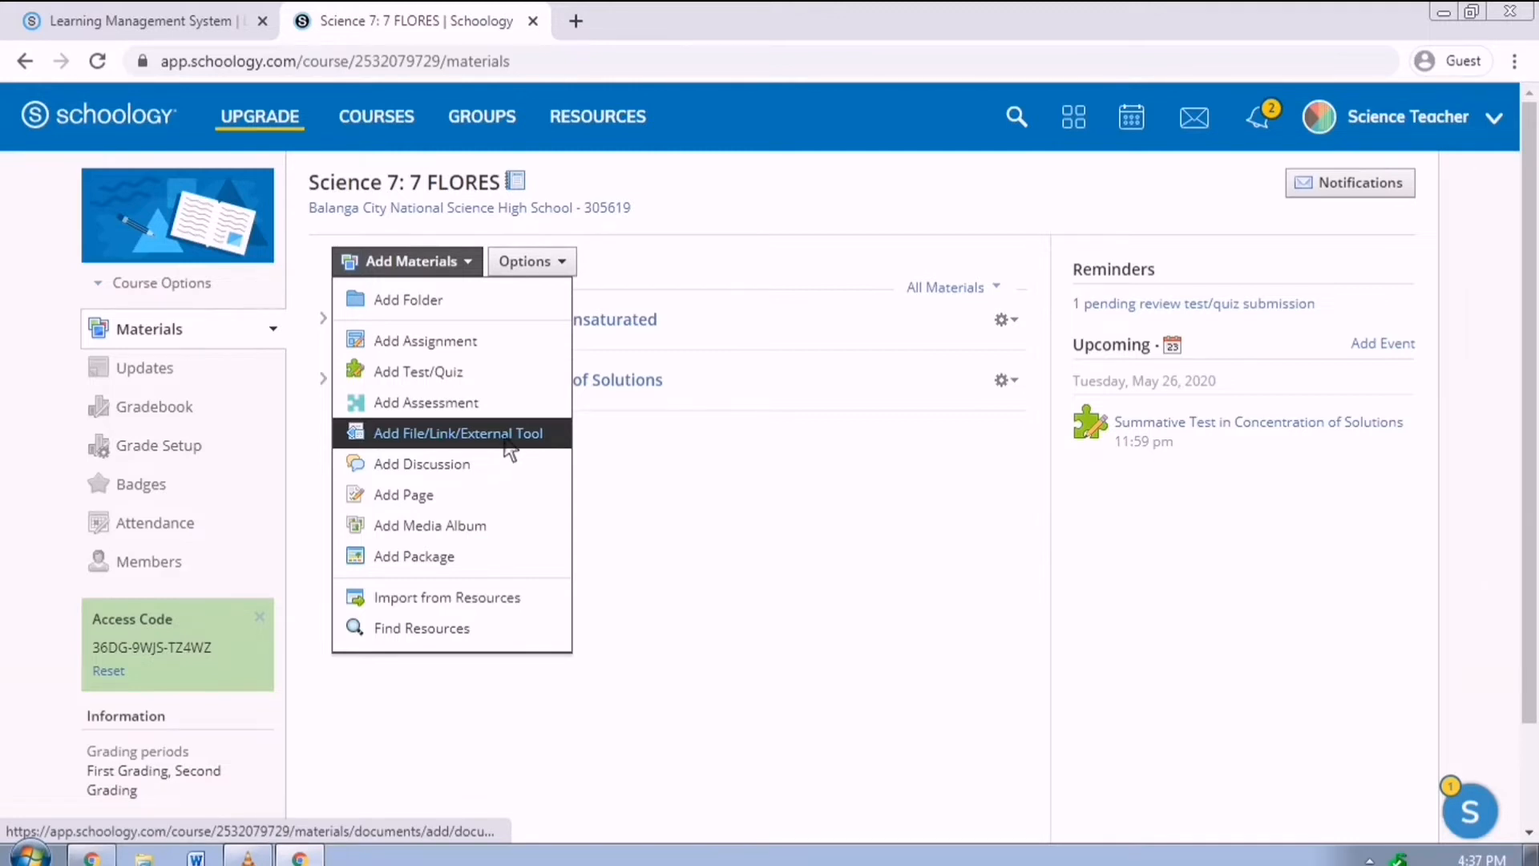
{"action": "left_click", "coordinate": [493, 385]}
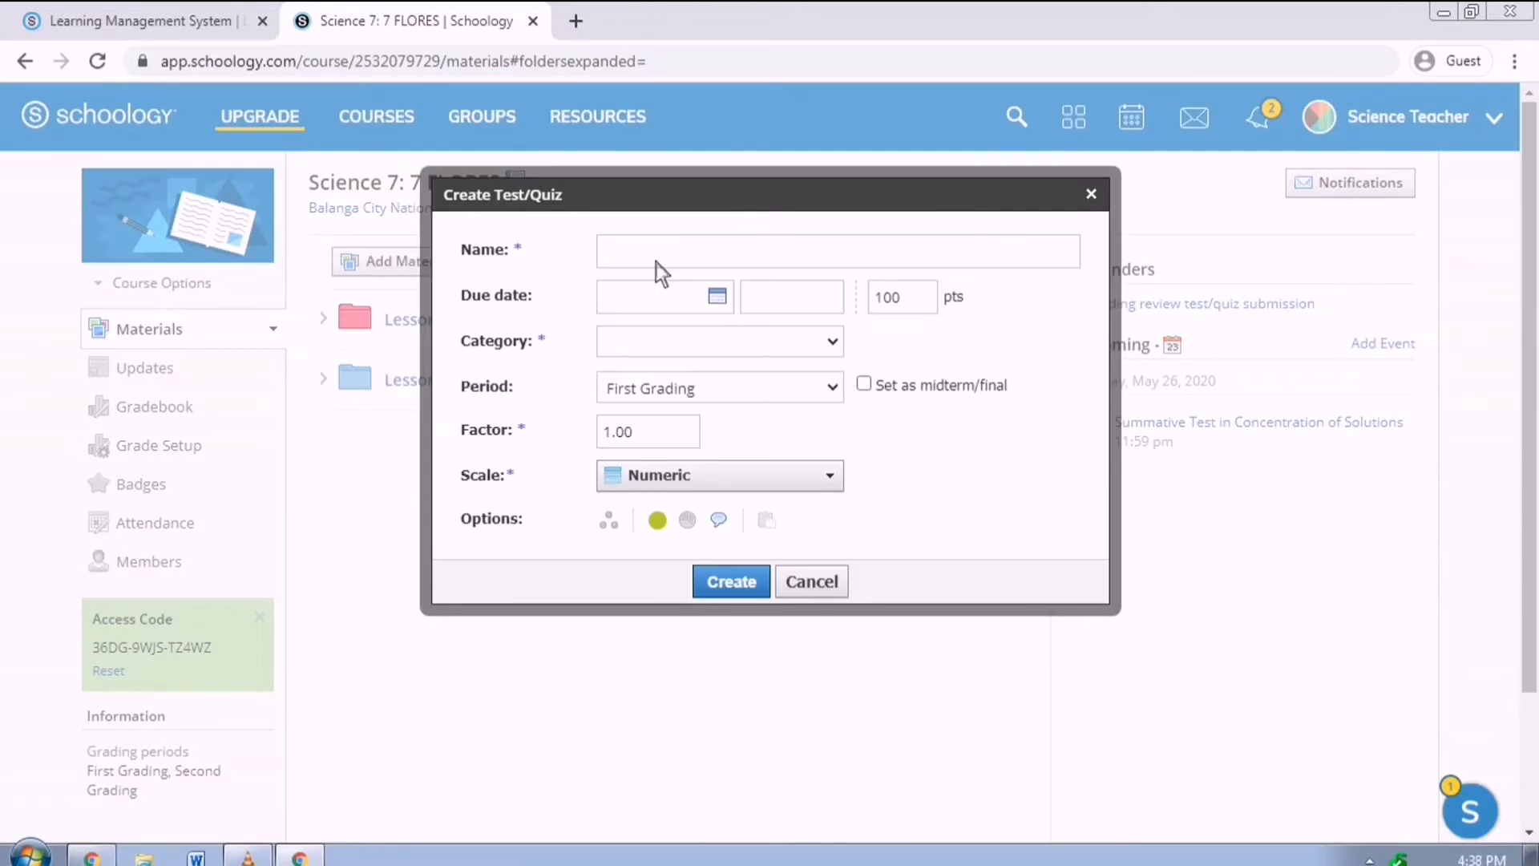
{"action": "type", "text": "QUIZ NO. 2"}
{"action": "left_click", "coordinate": [722, 298]}
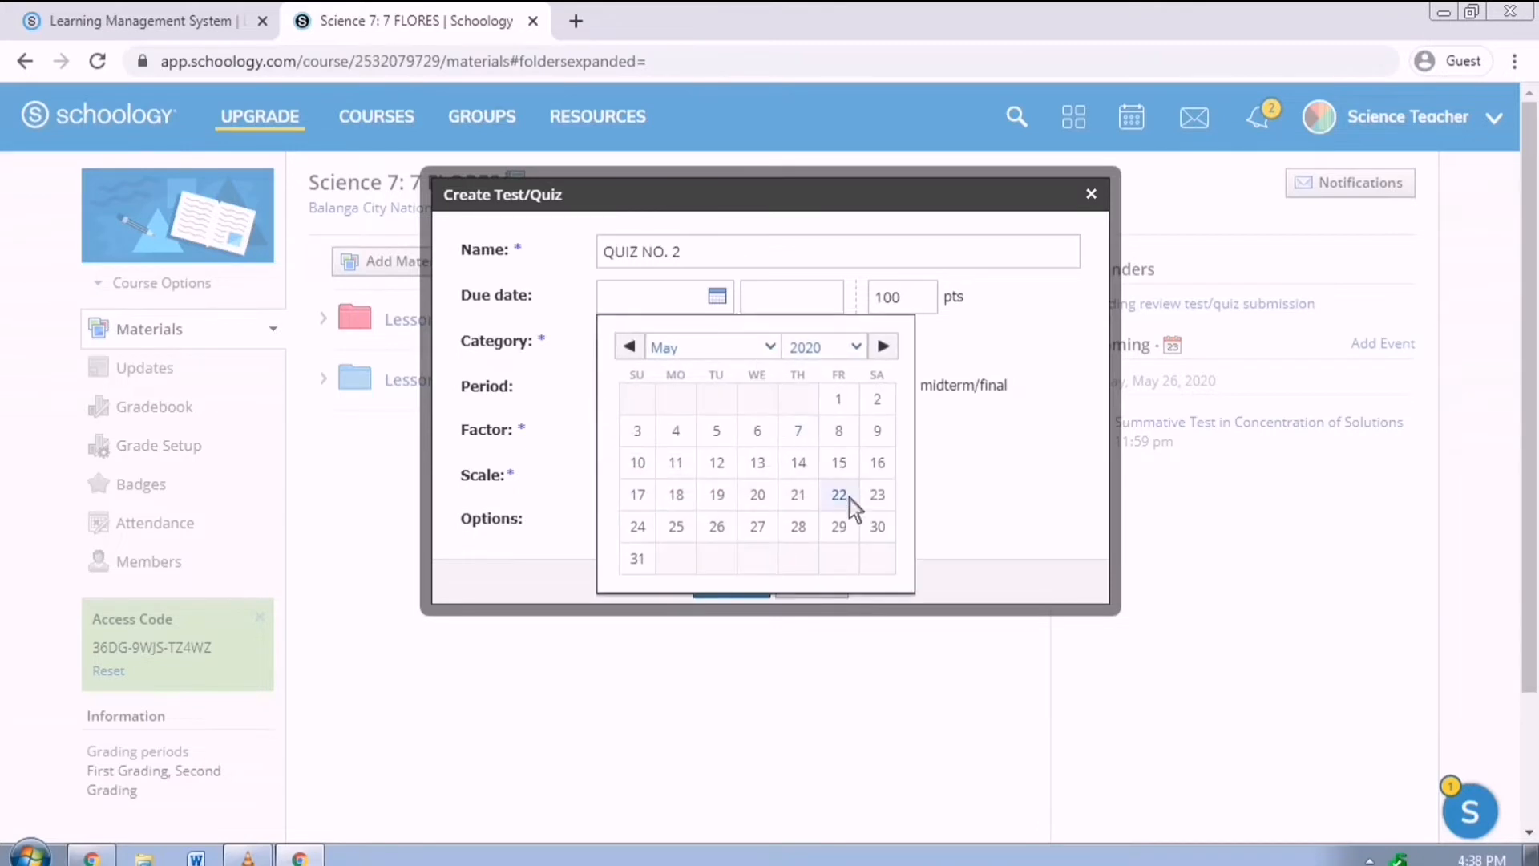
{"action": "left_click", "coordinate": [839, 529]}
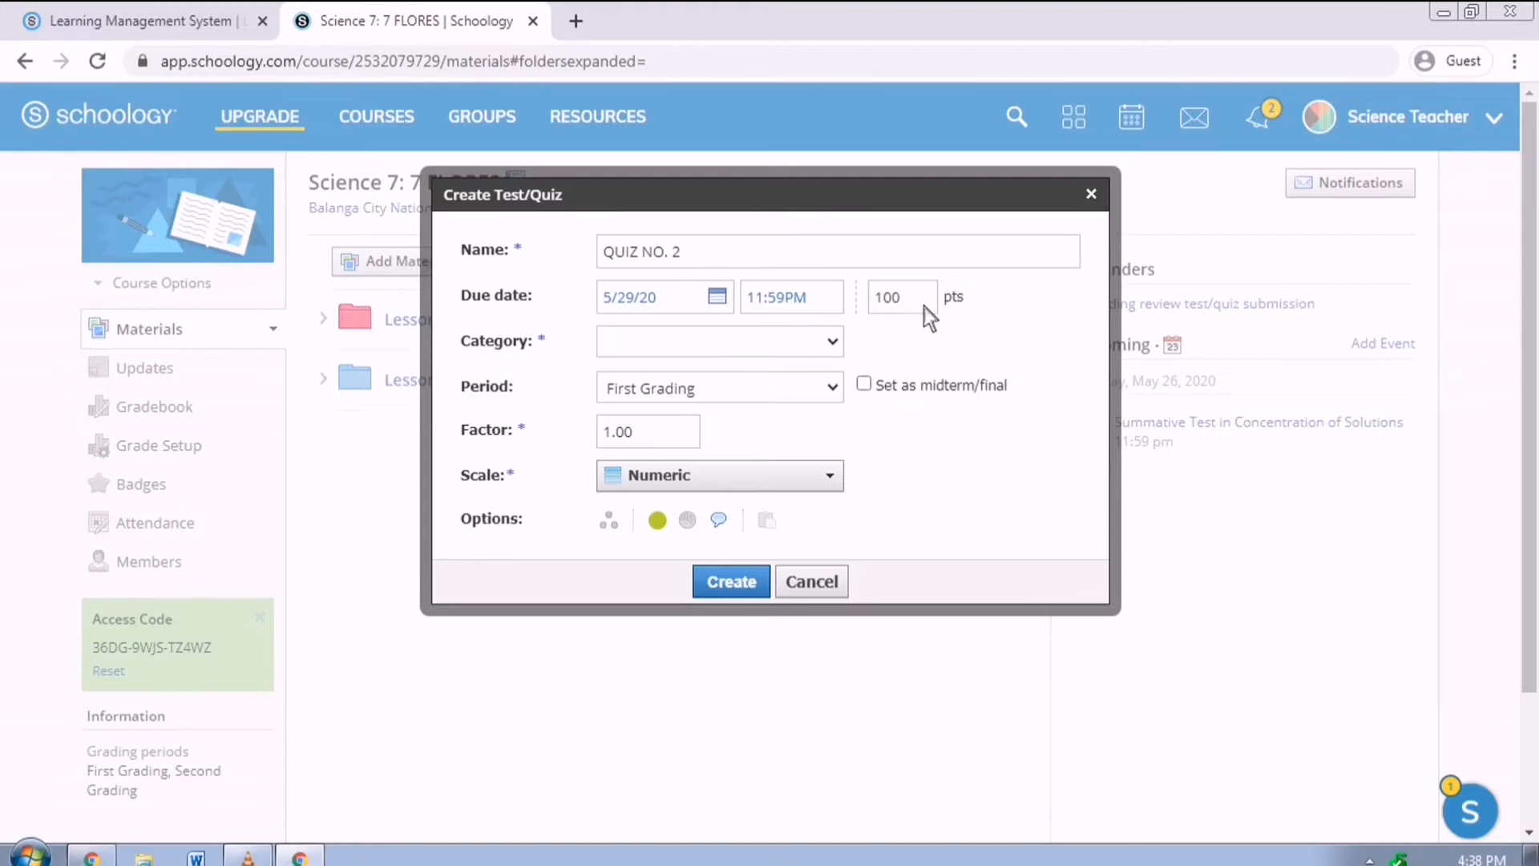
{"action": "left_click", "coordinate": [848, 344]}
{"action": "left_click", "coordinate": [833, 471]}
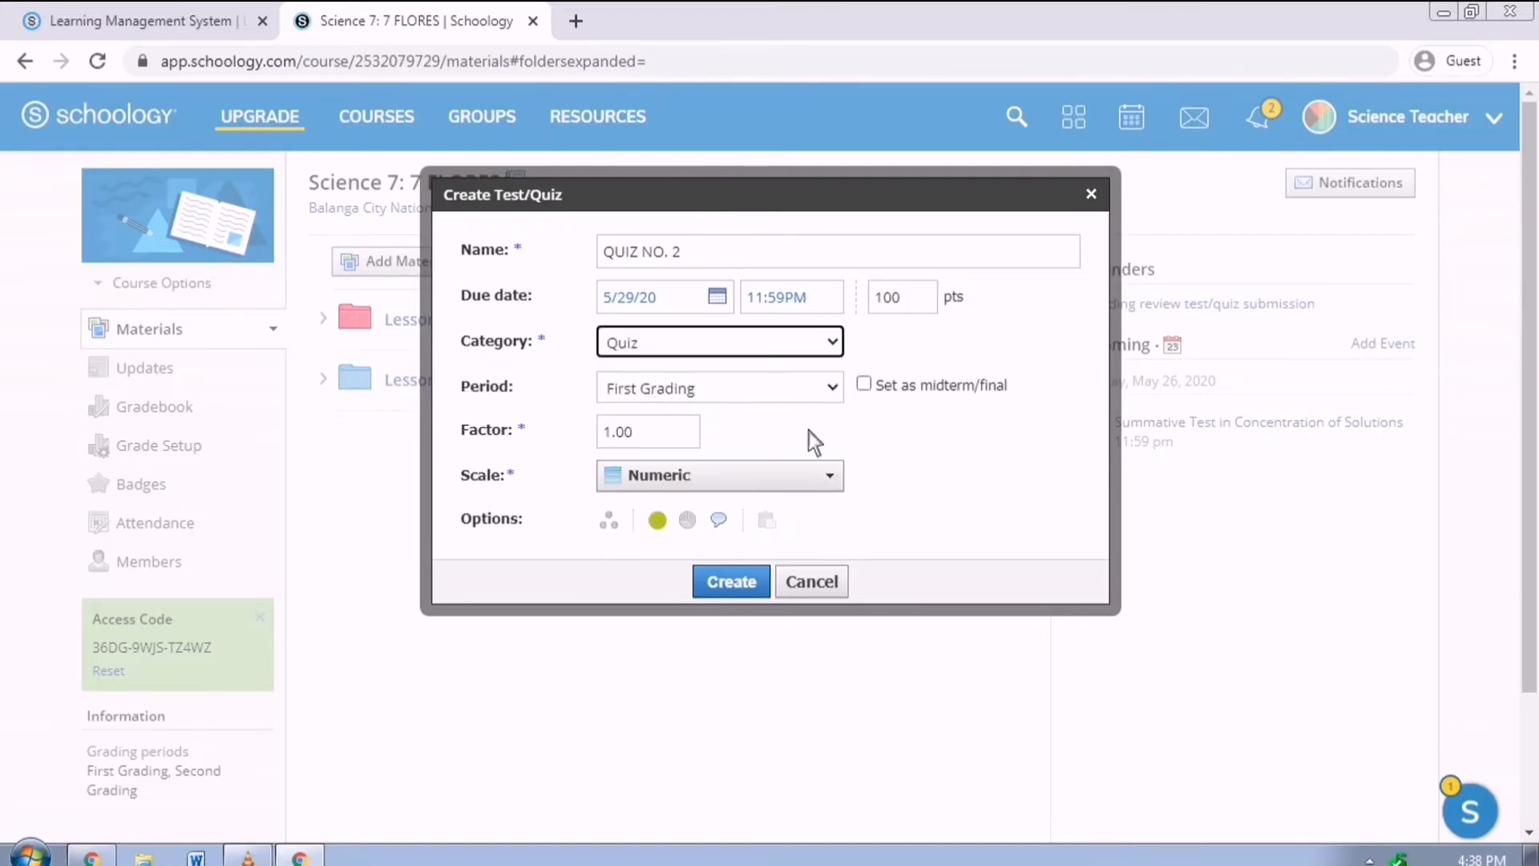
{"action": "left_click", "coordinate": [758, 586]}
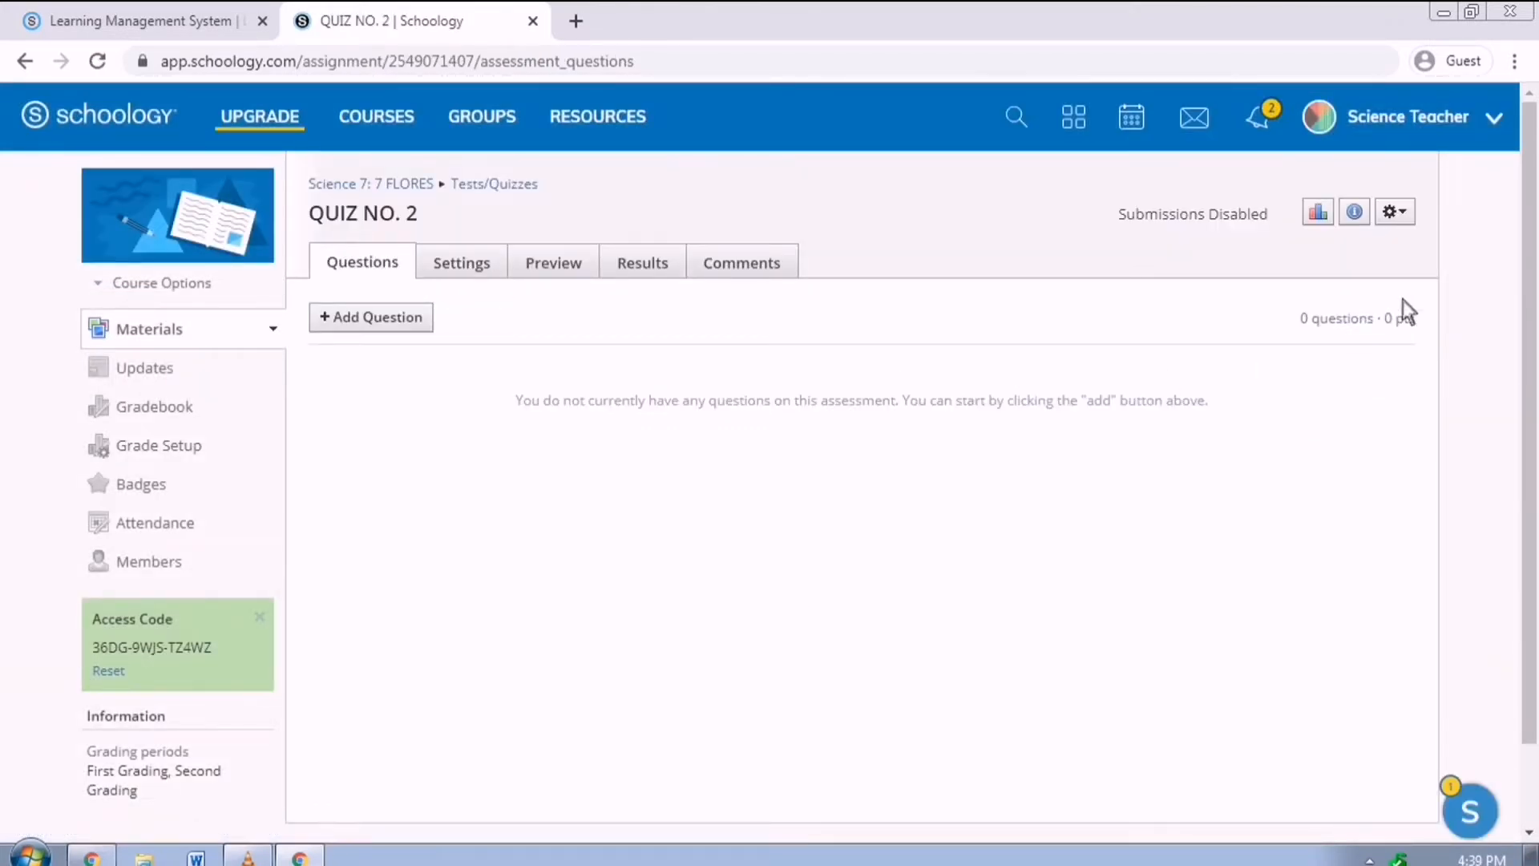
{"action": "left_click", "coordinate": [1417, 222]}
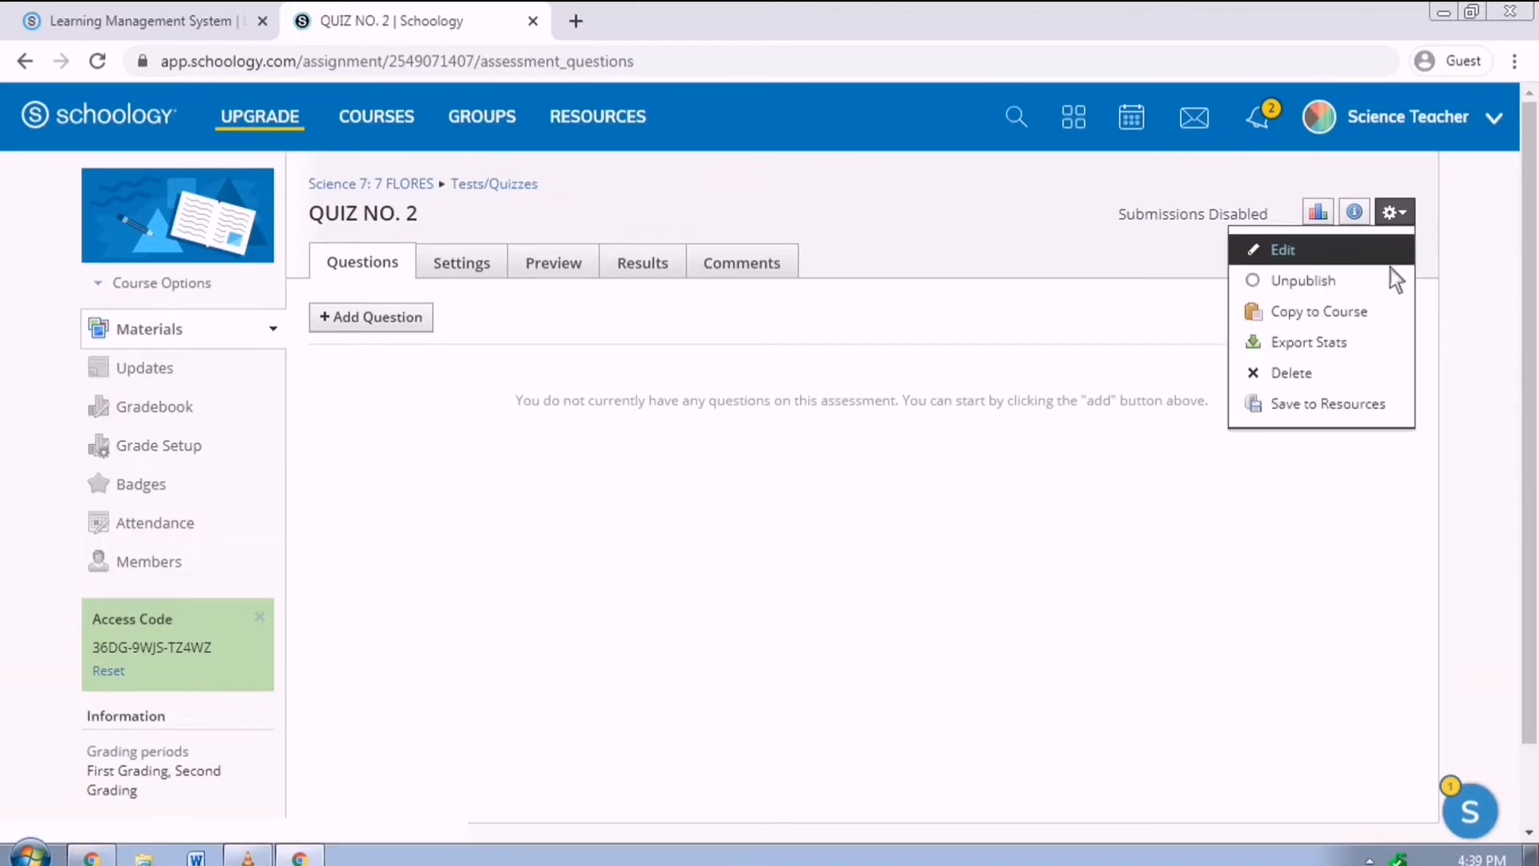
{"action": "left_click", "coordinate": [1372, 258]}
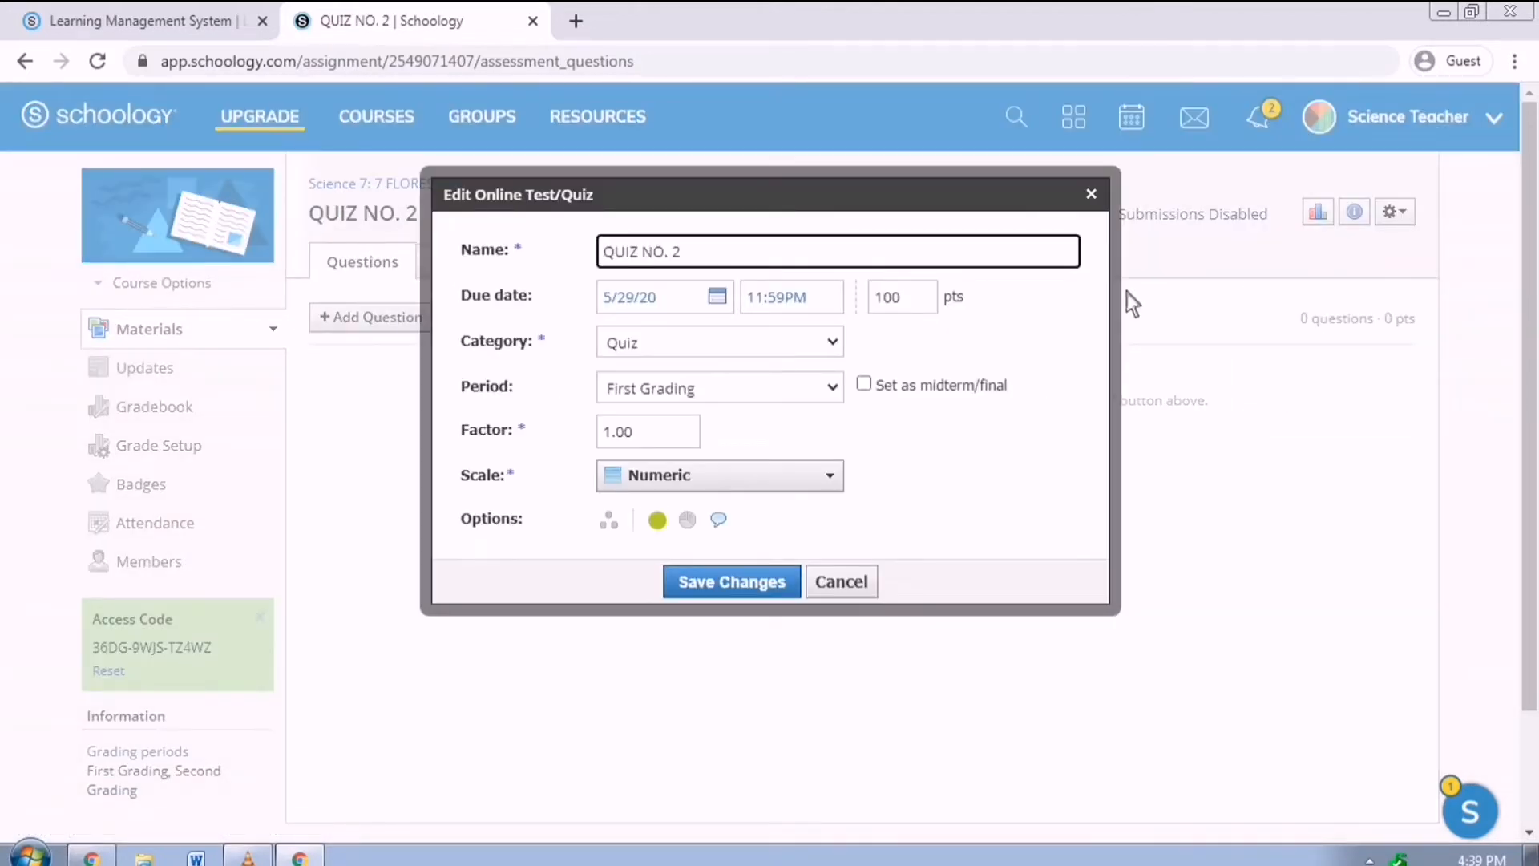
{"action": "left_click", "coordinate": [841, 583]}
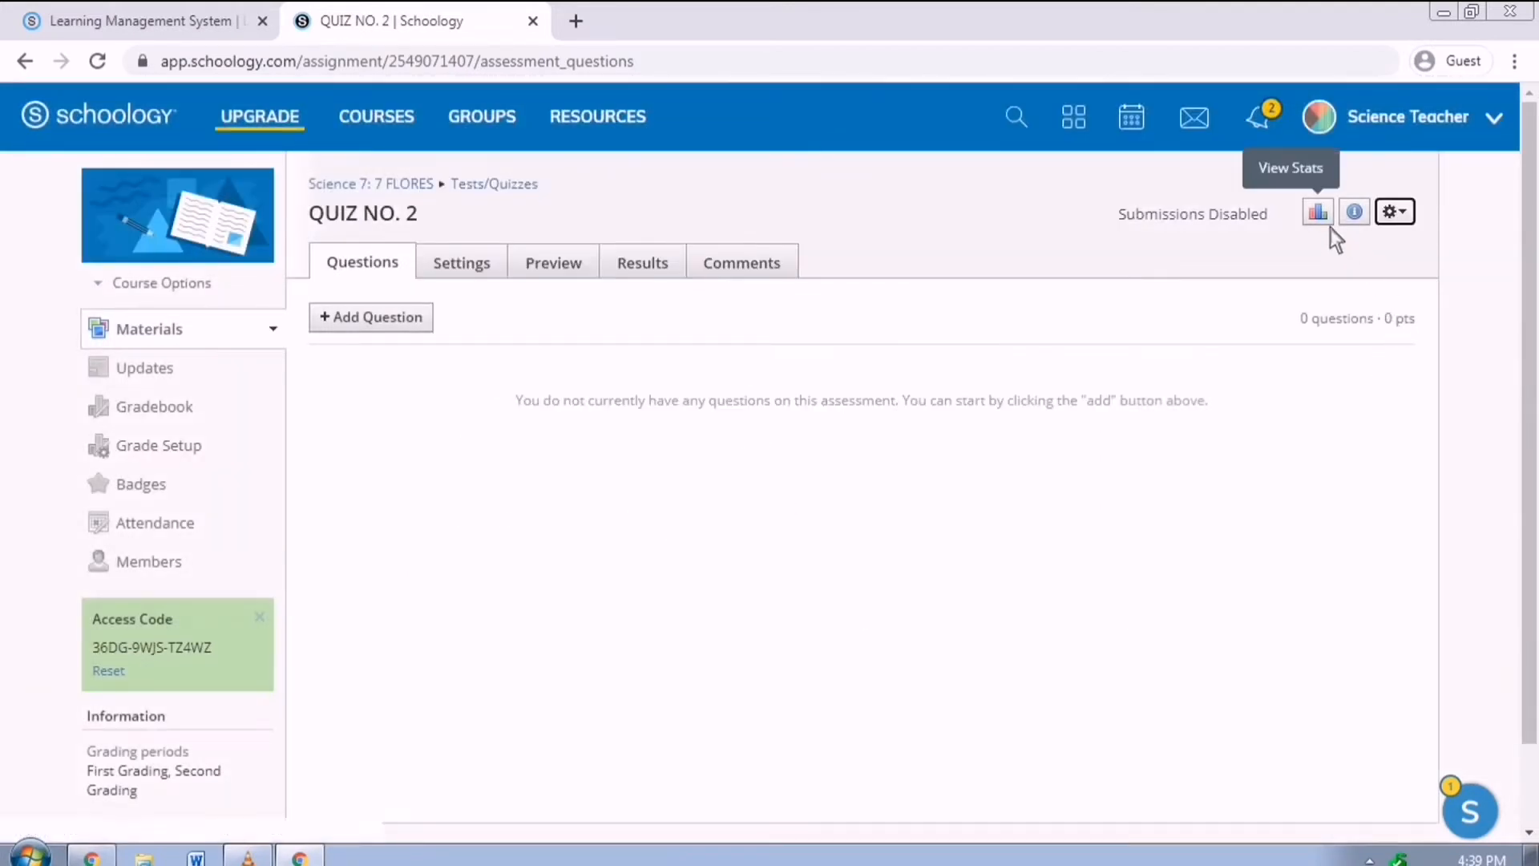
{"action": "left_click", "coordinate": [1329, 226]}
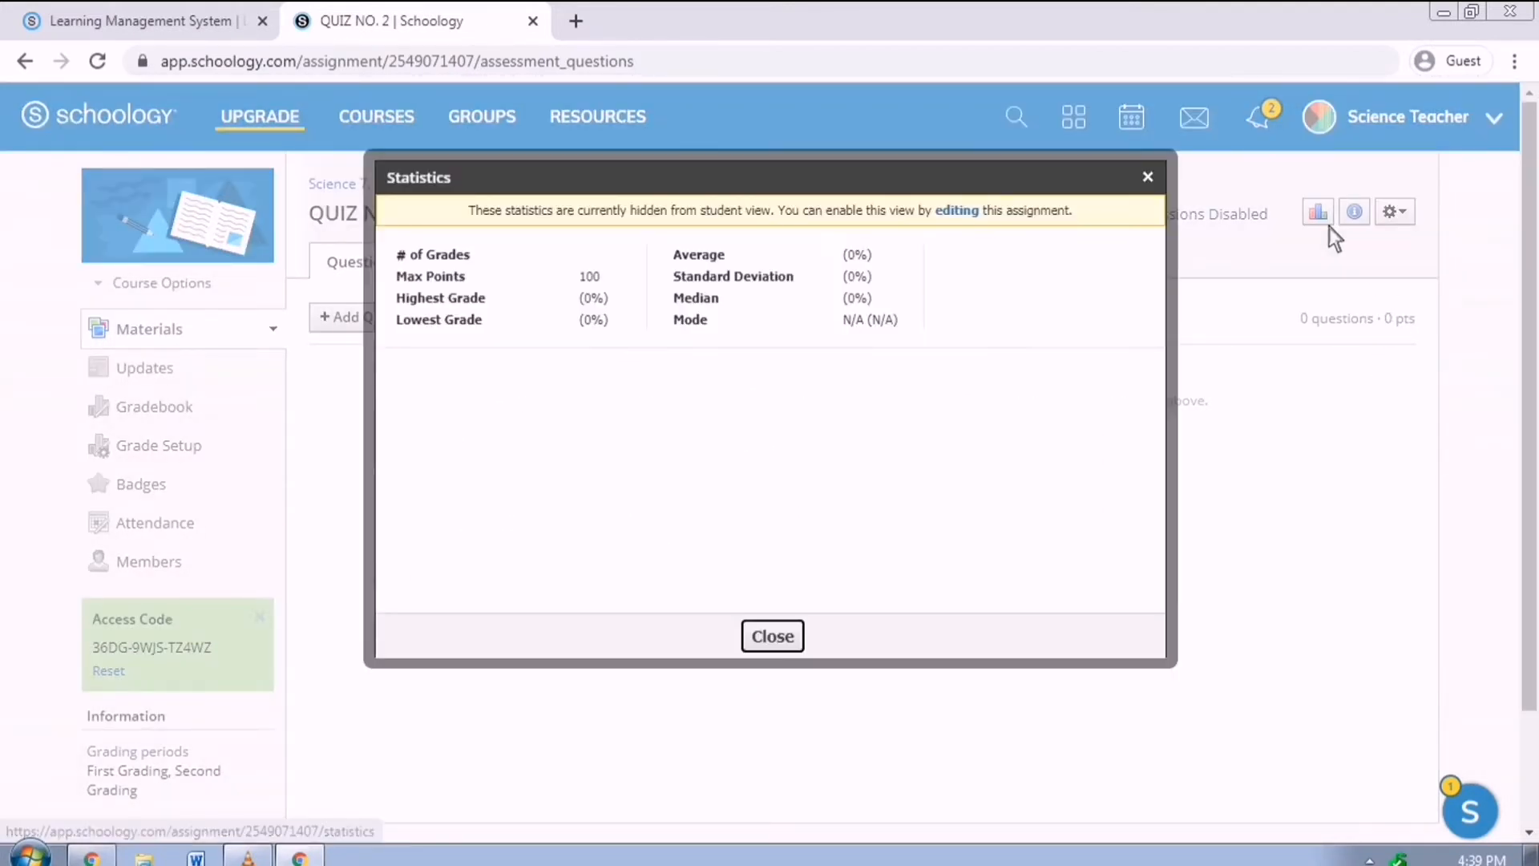
{"action": "left_click", "coordinate": [795, 641]}
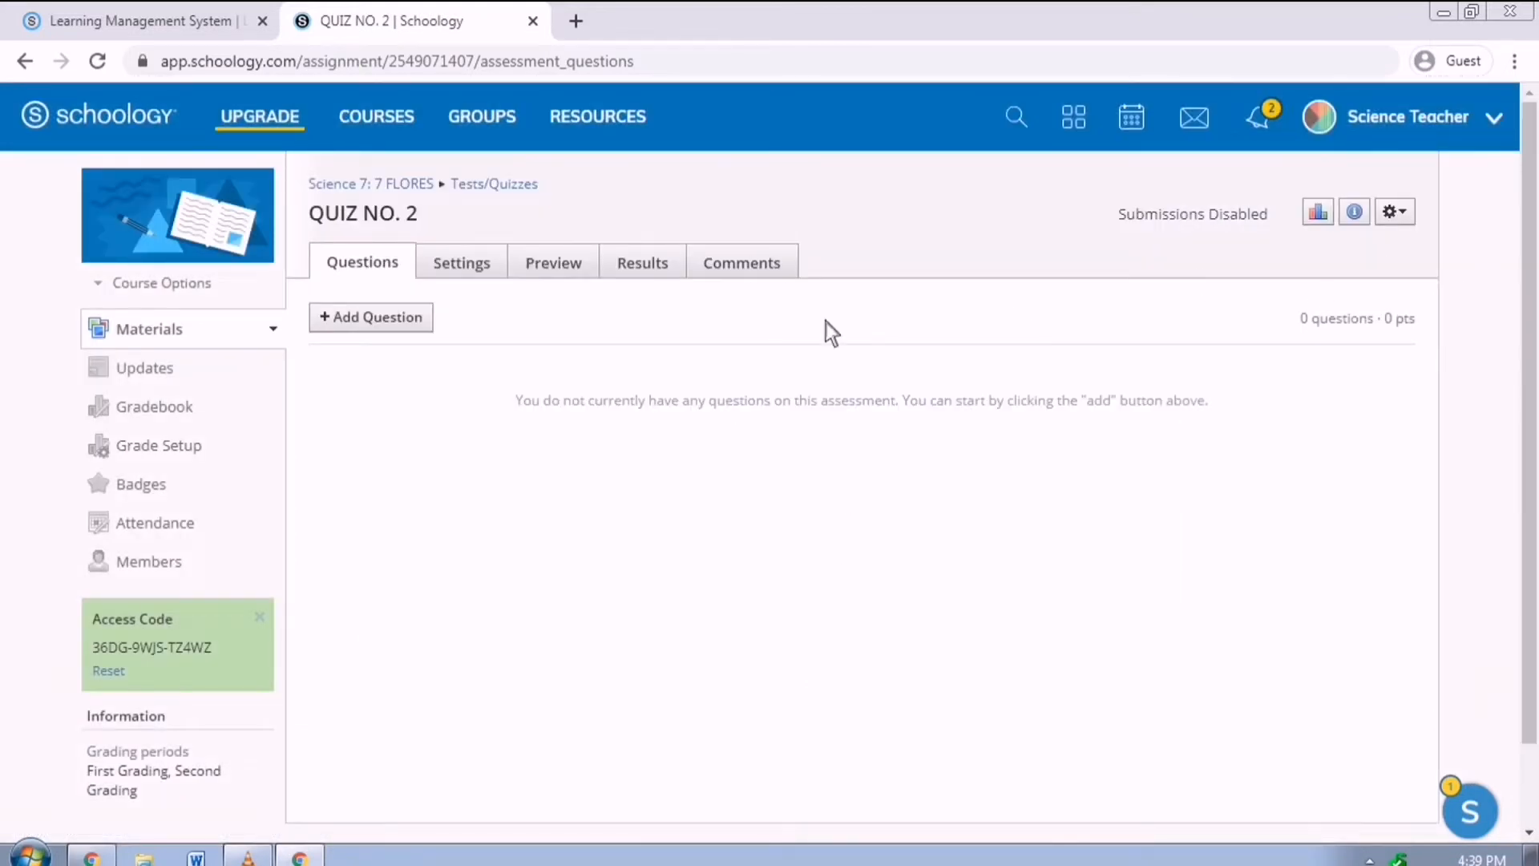
{"action": "left_click", "coordinate": [425, 329]}
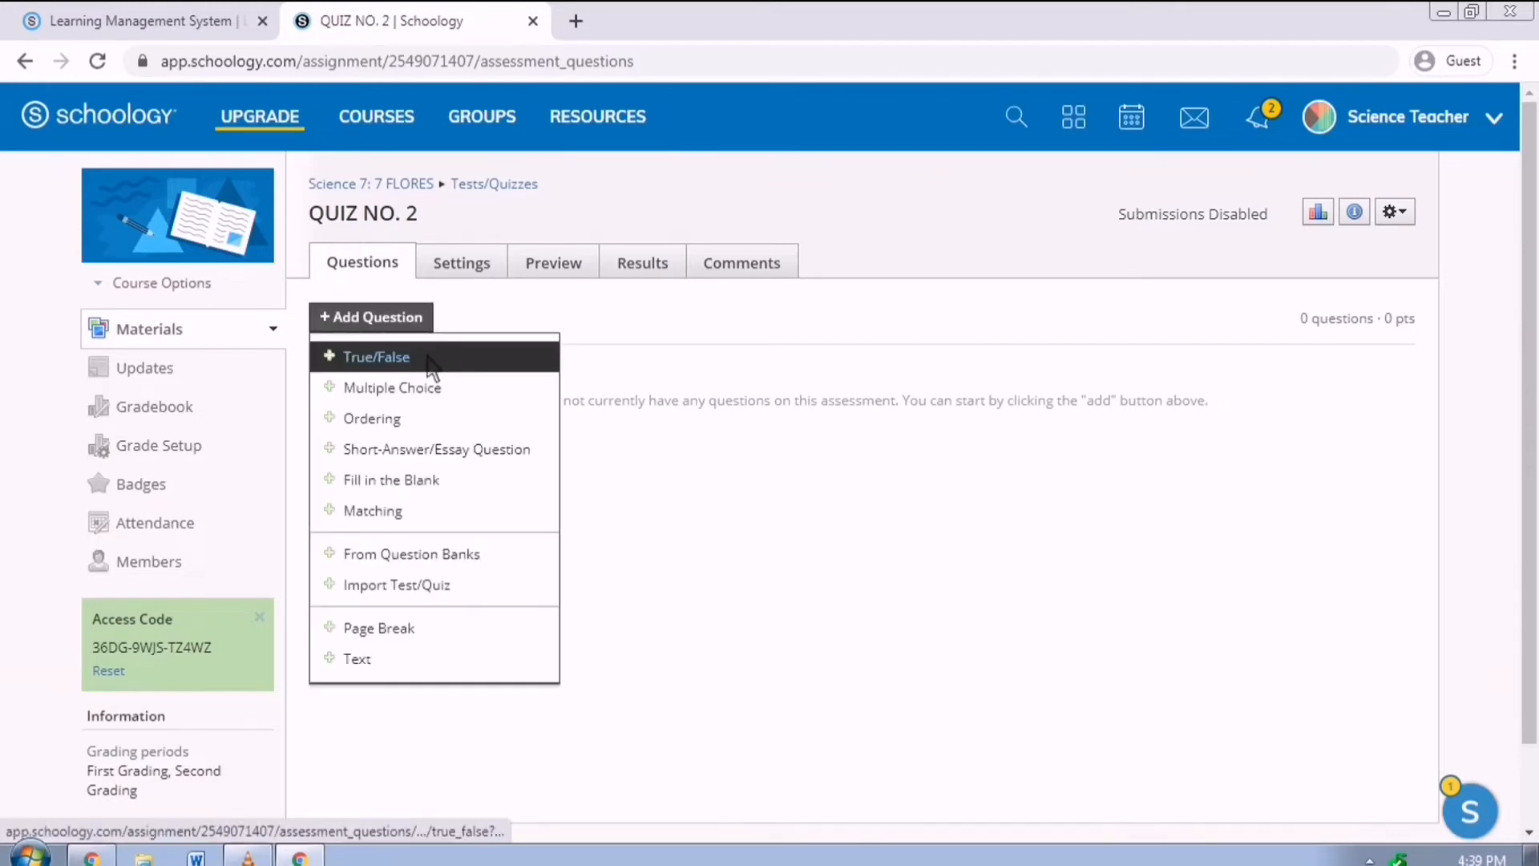
Write a True/False statement on concentrated solutions, making 'concentrated' bold, italic and underlined.
{"action": "left_click", "coordinate": [433, 361]}
{"action": "type", "text": "A"}
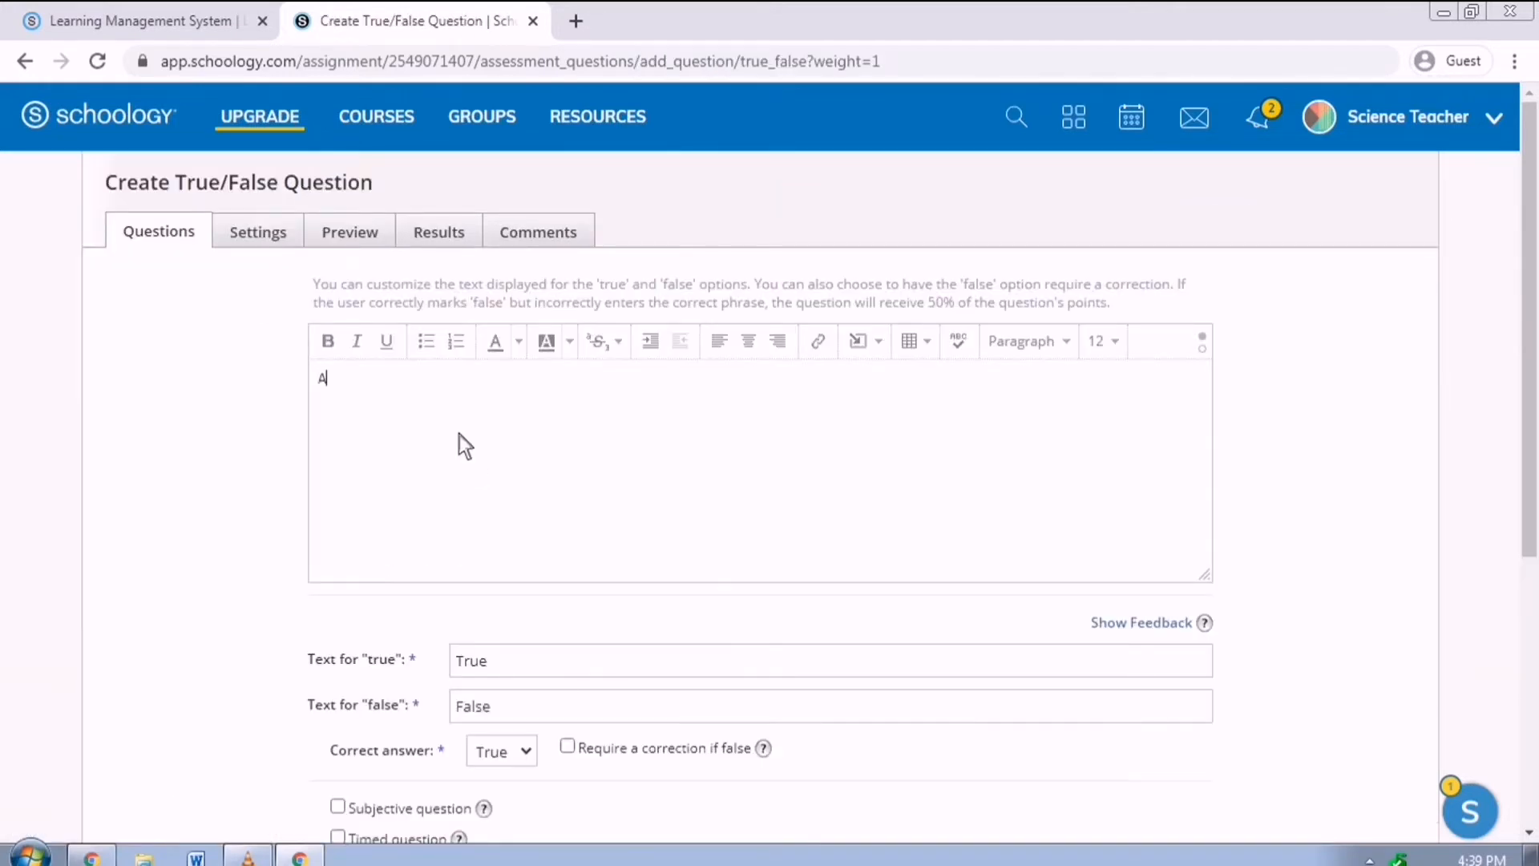
{"action": "type", "text": " concentratet"}
{"action": "type", "text": " solution has a small amount of dissolved solute in "}
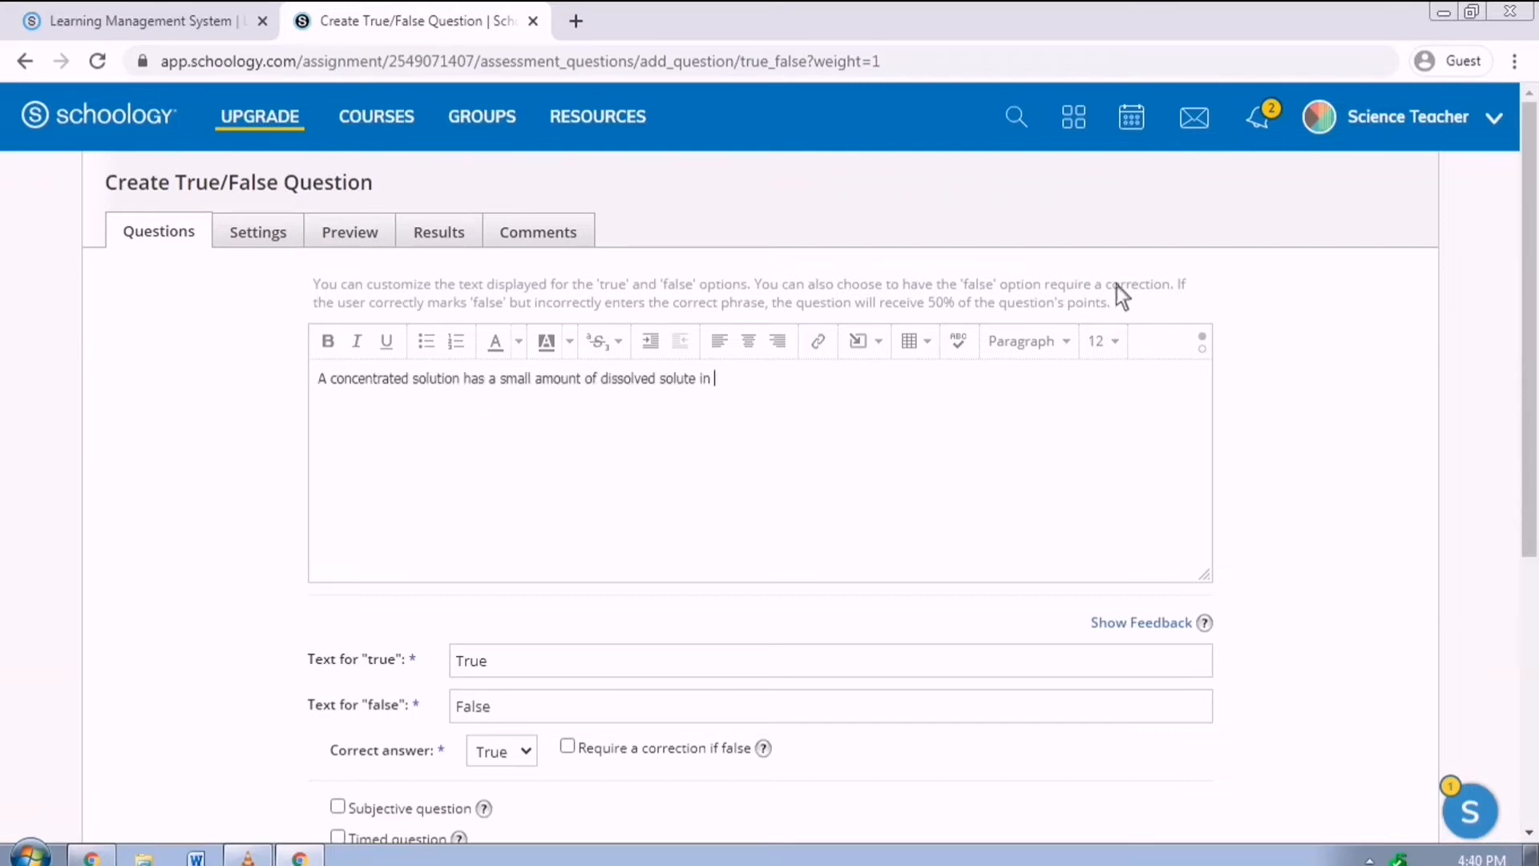
{"action": "type", "text": "comparison to the amount of solvent."}
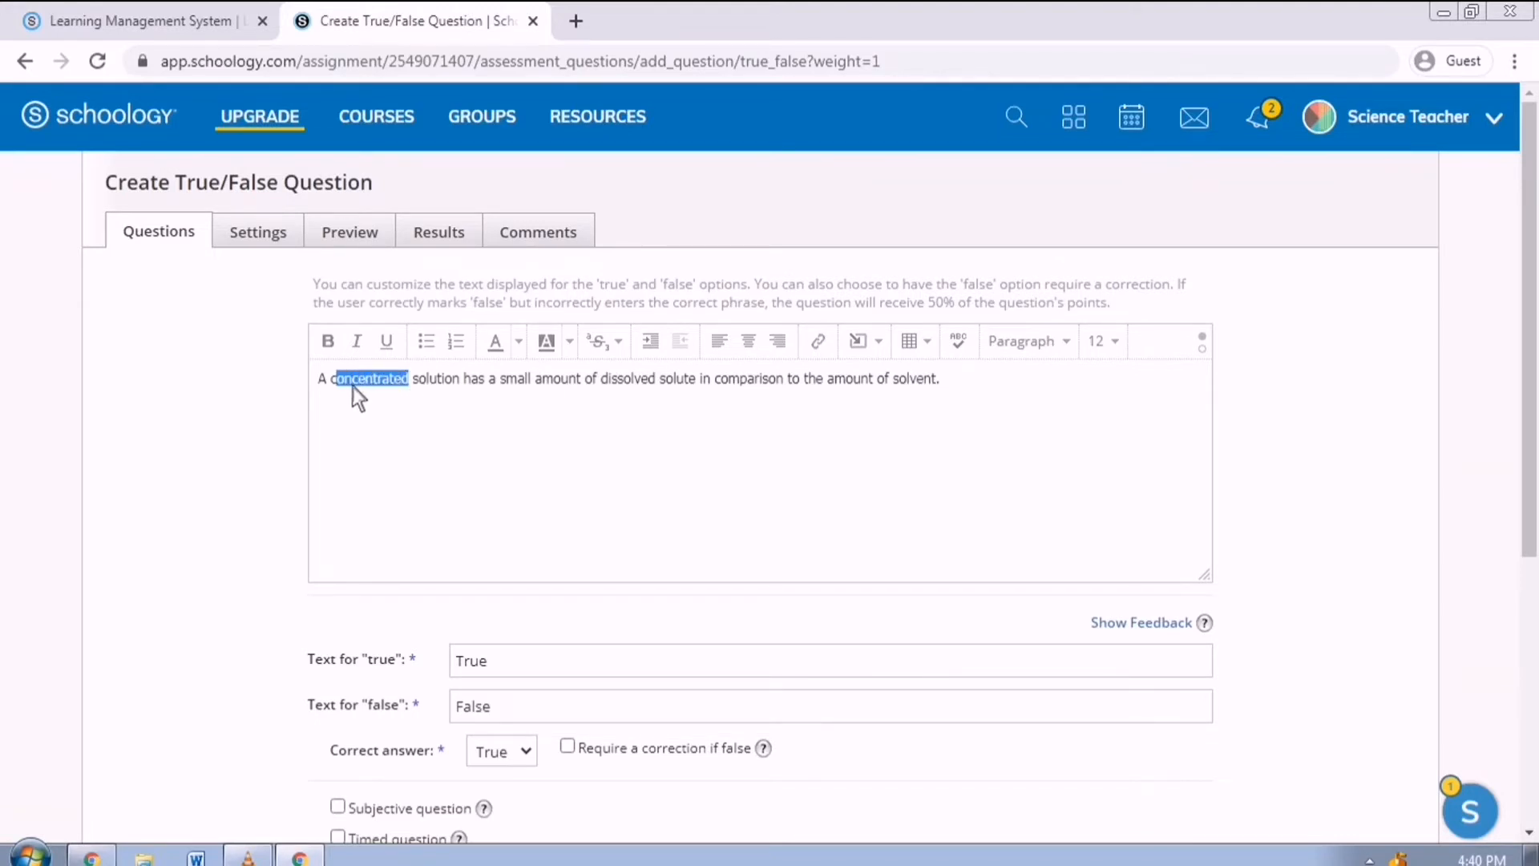
{"action": "left_click", "coordinate": [328, 345]}
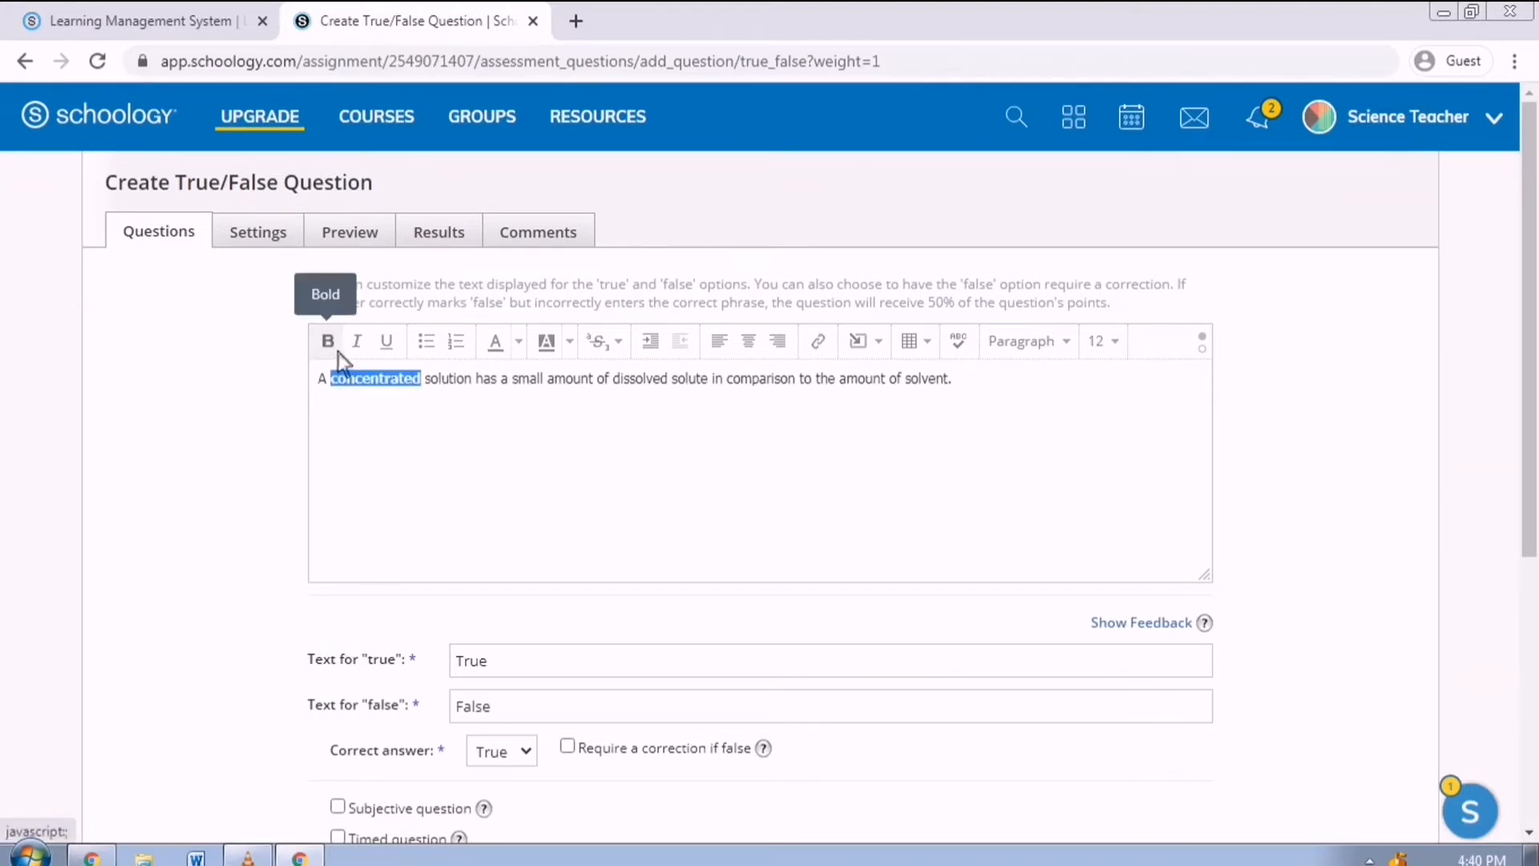
{"action": "left_click", "coordinate": [356, 343]}
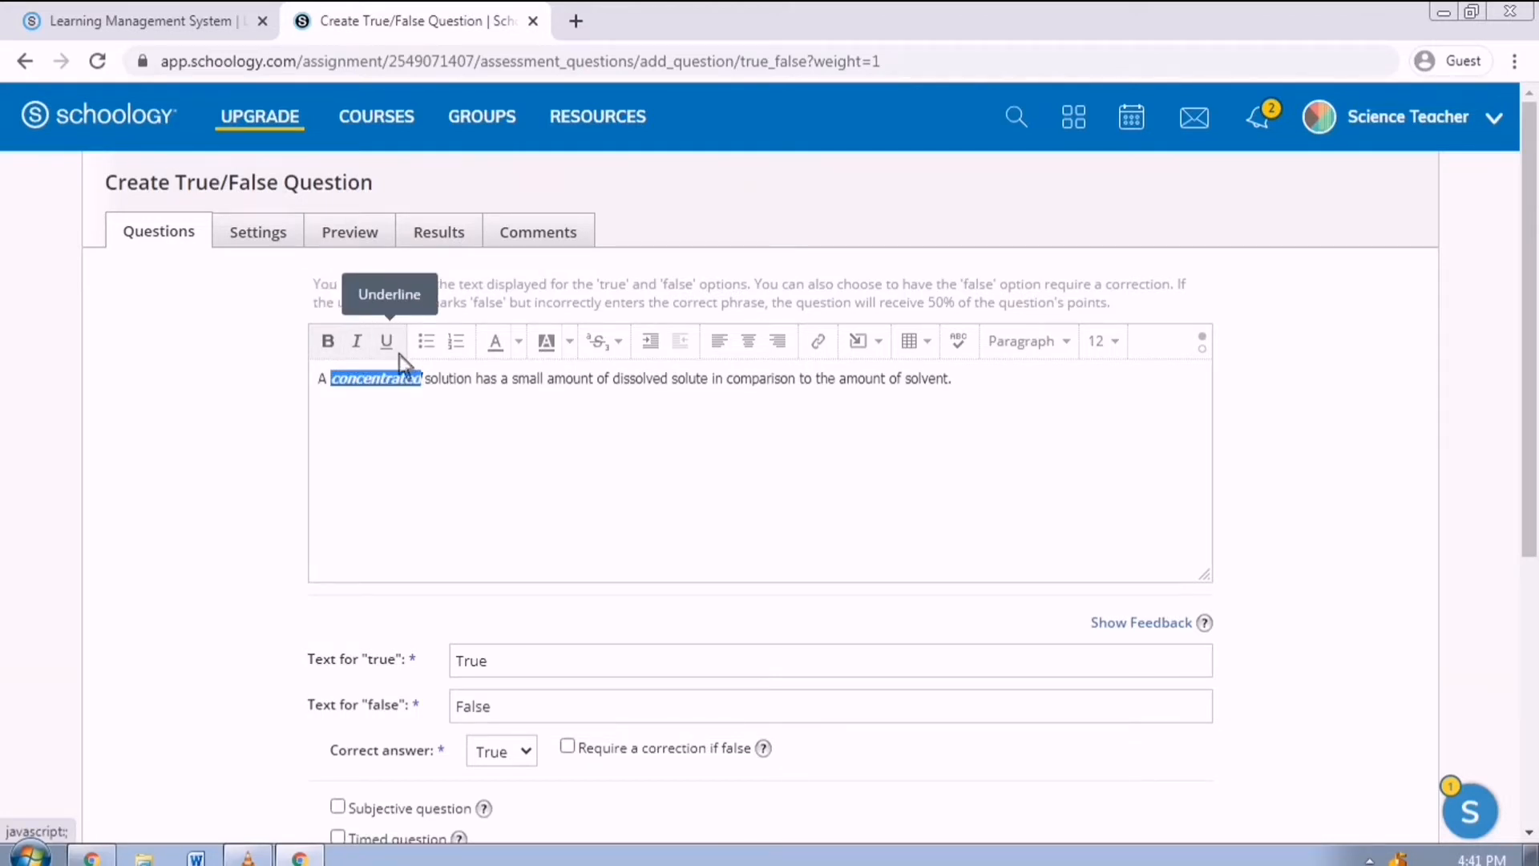
{"action": "left_click", "coordinate": [396, 385]}
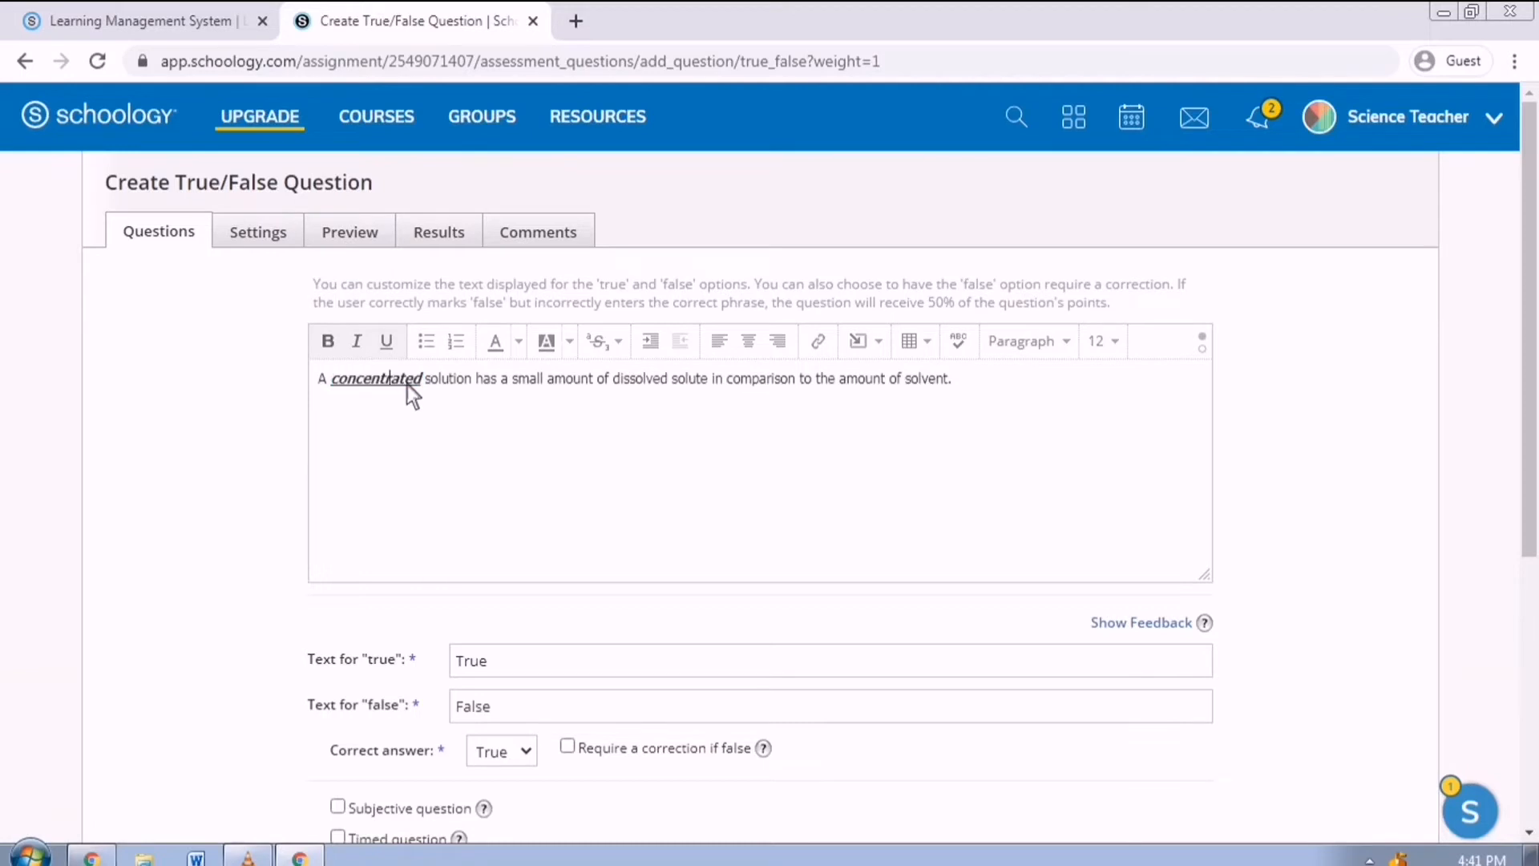
{"action": "scroll", "coordinate": [521, 561], "scroll_direction": "down", "scroll_amount": 2}
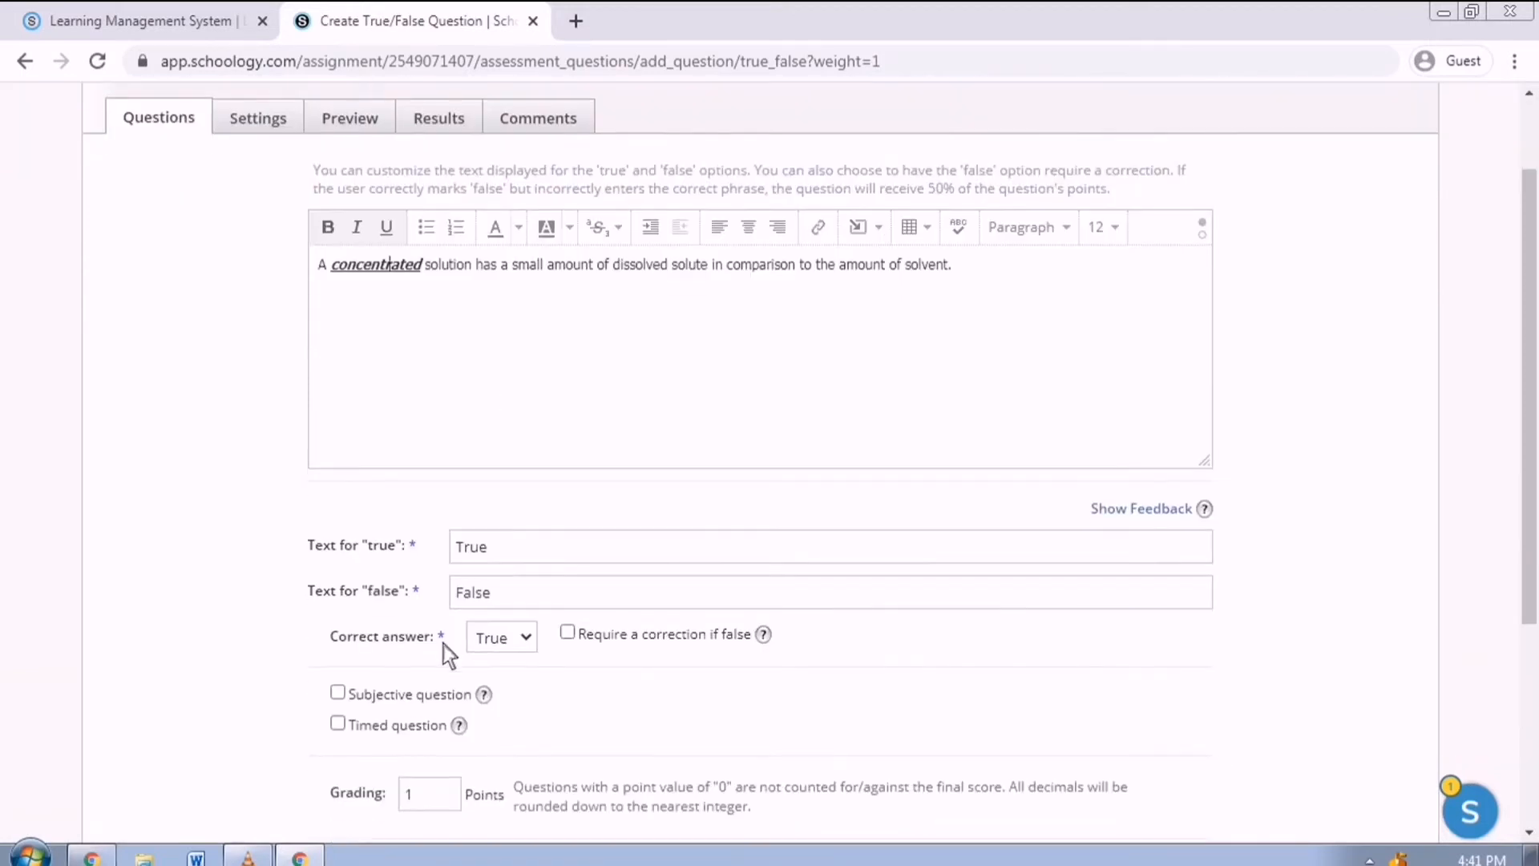
Set the correct answer to False with required correction 'dilute' and save the question.
{"action": "left_click", "coordinate": [538, 646]}
{"action": "left_click", "coordinate": [532, 686]}
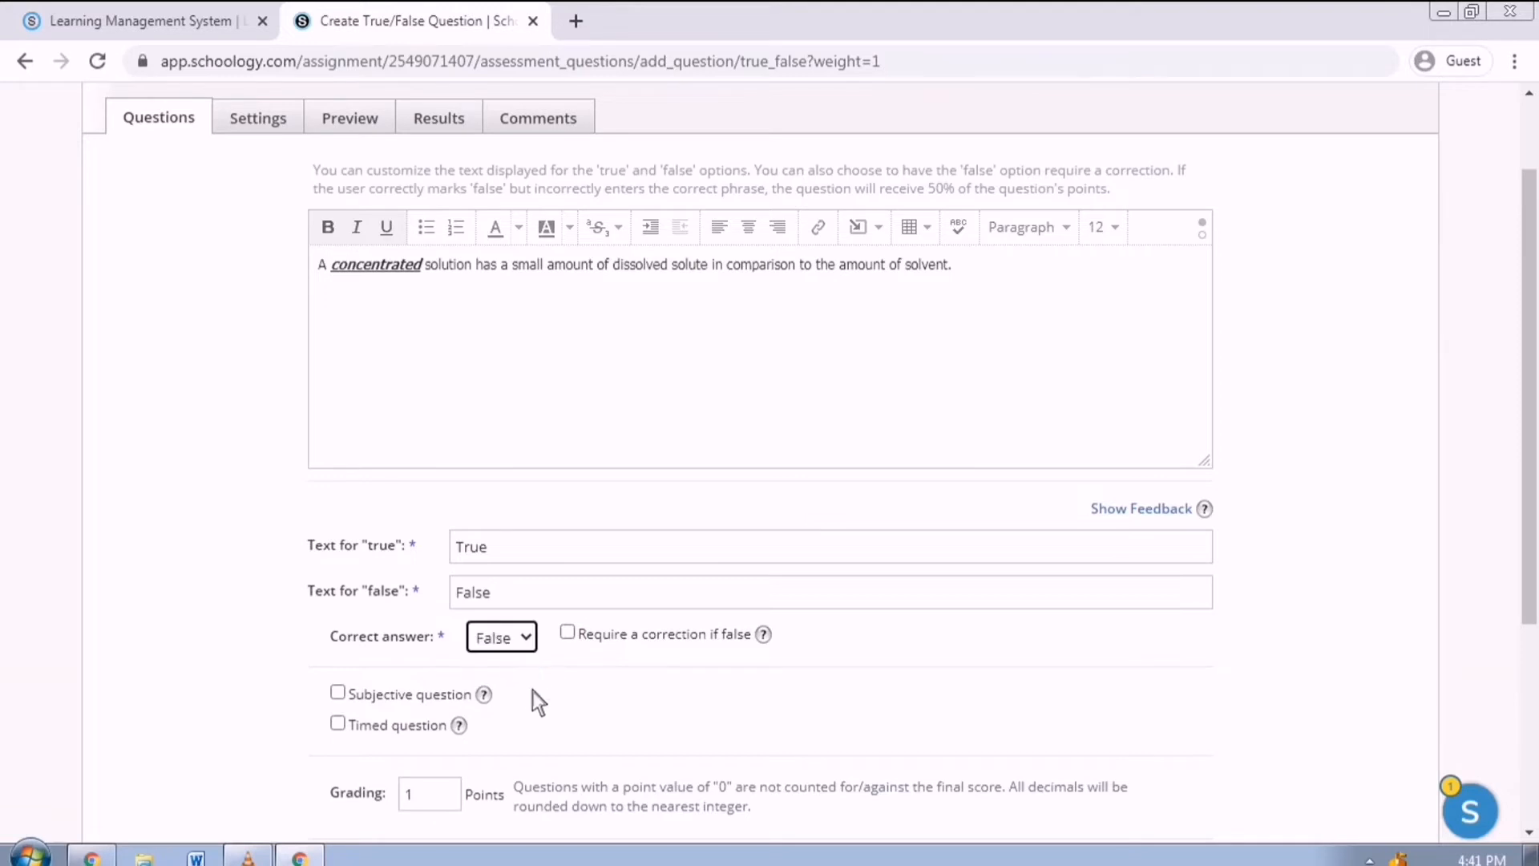
{"action": "left_click", "coordinate": [582, 643]}
{"action": "left_click", "coordinate": [584, 694]}
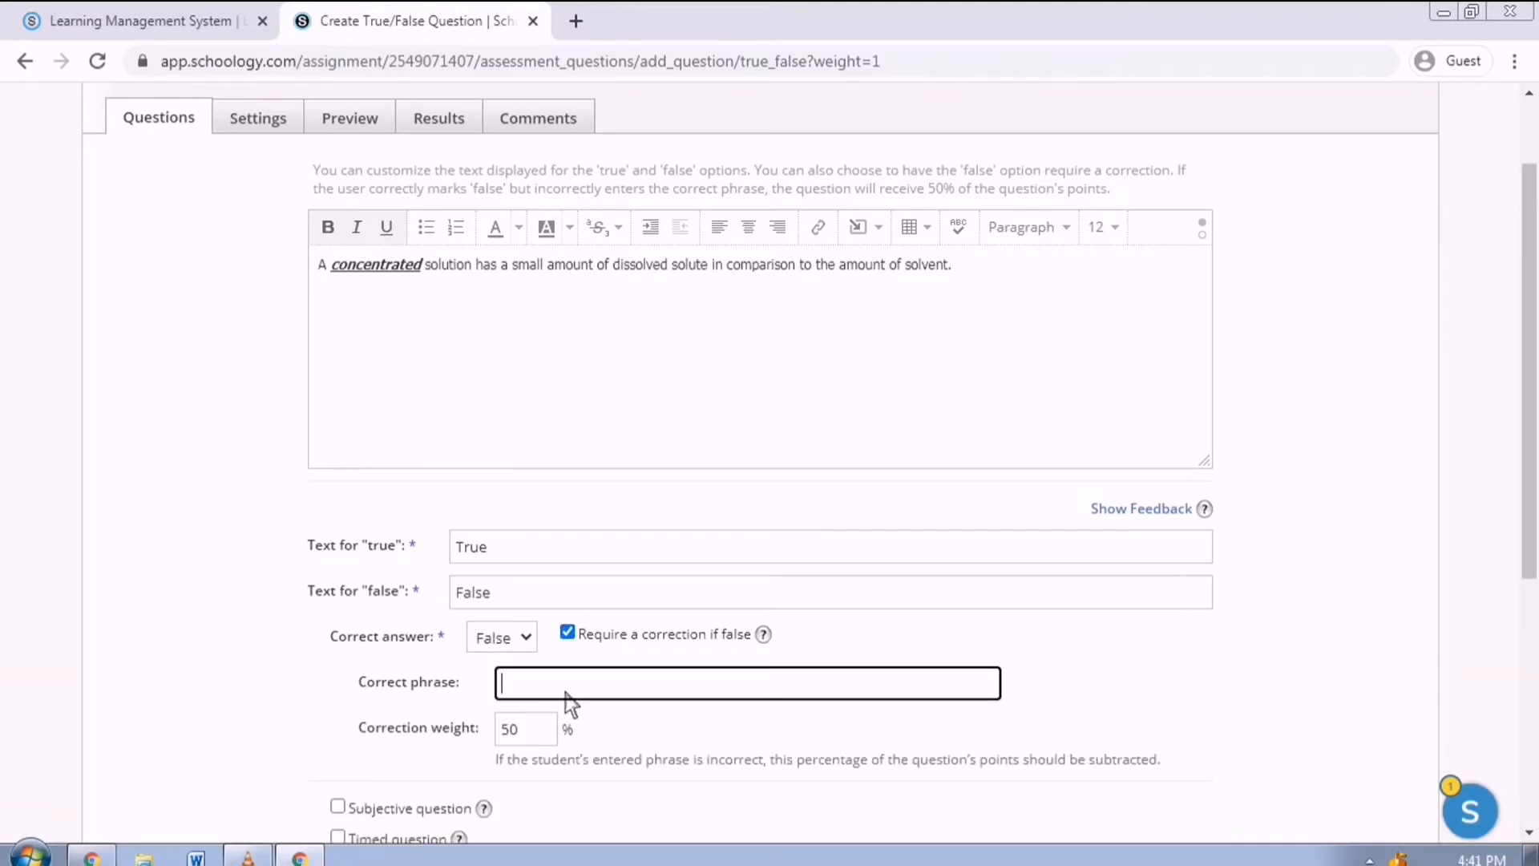
{"action": "type", "text": "dilute"}
{"action": "scroll", "coordinate": [715, 529], "scroll_direction": "down", "scroll_amount": 3}
{"action": "left_click", "coordinate": [754, 829]}
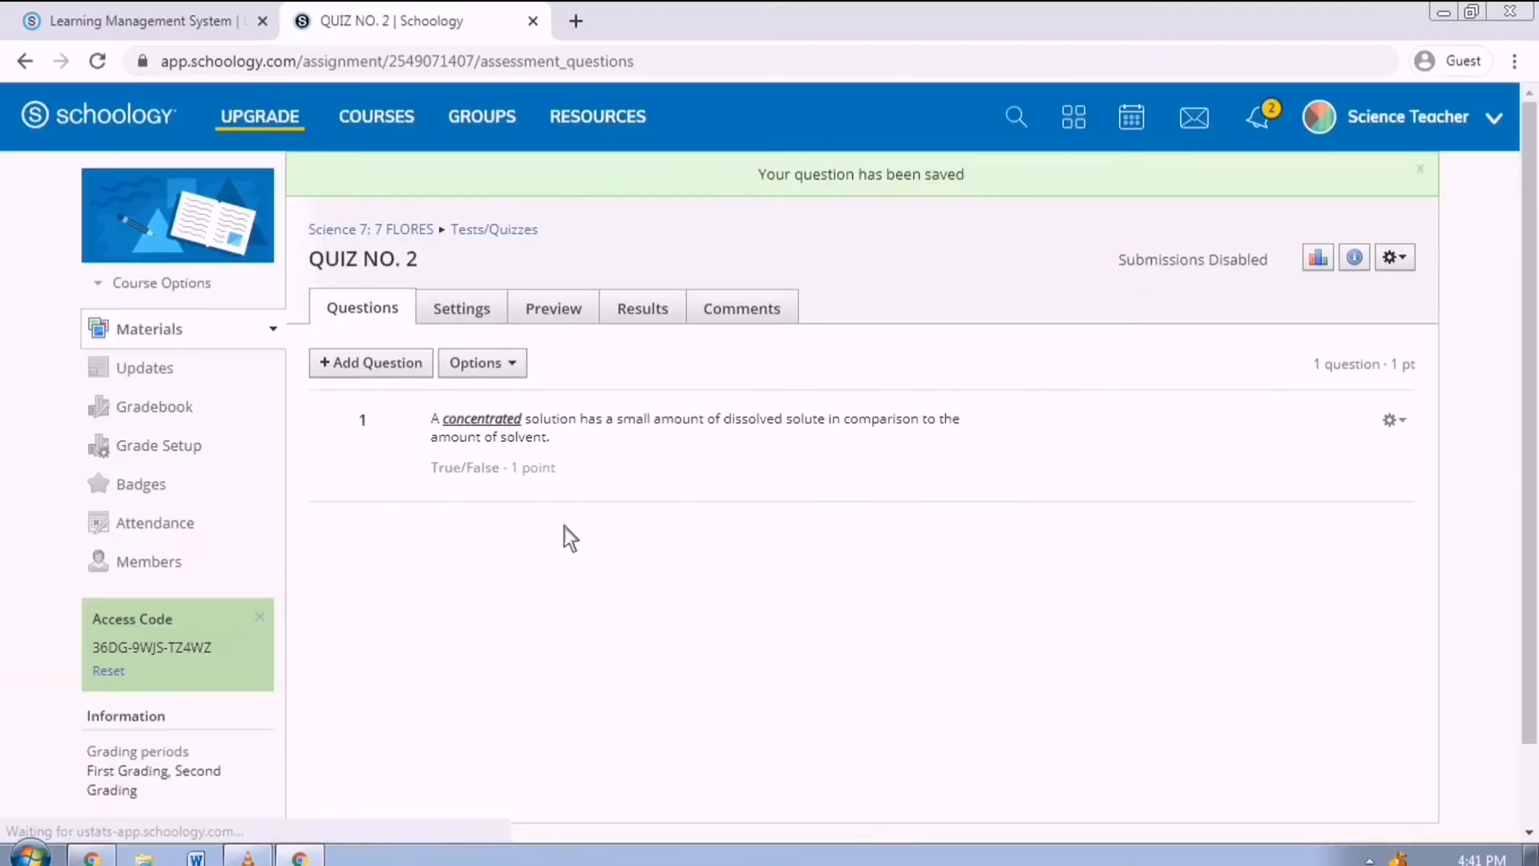
Start a multiple-choice question reading 'Refer to the image below, which is the acute?'.
{"action": "left_click", "coordinate": [422, 372]}
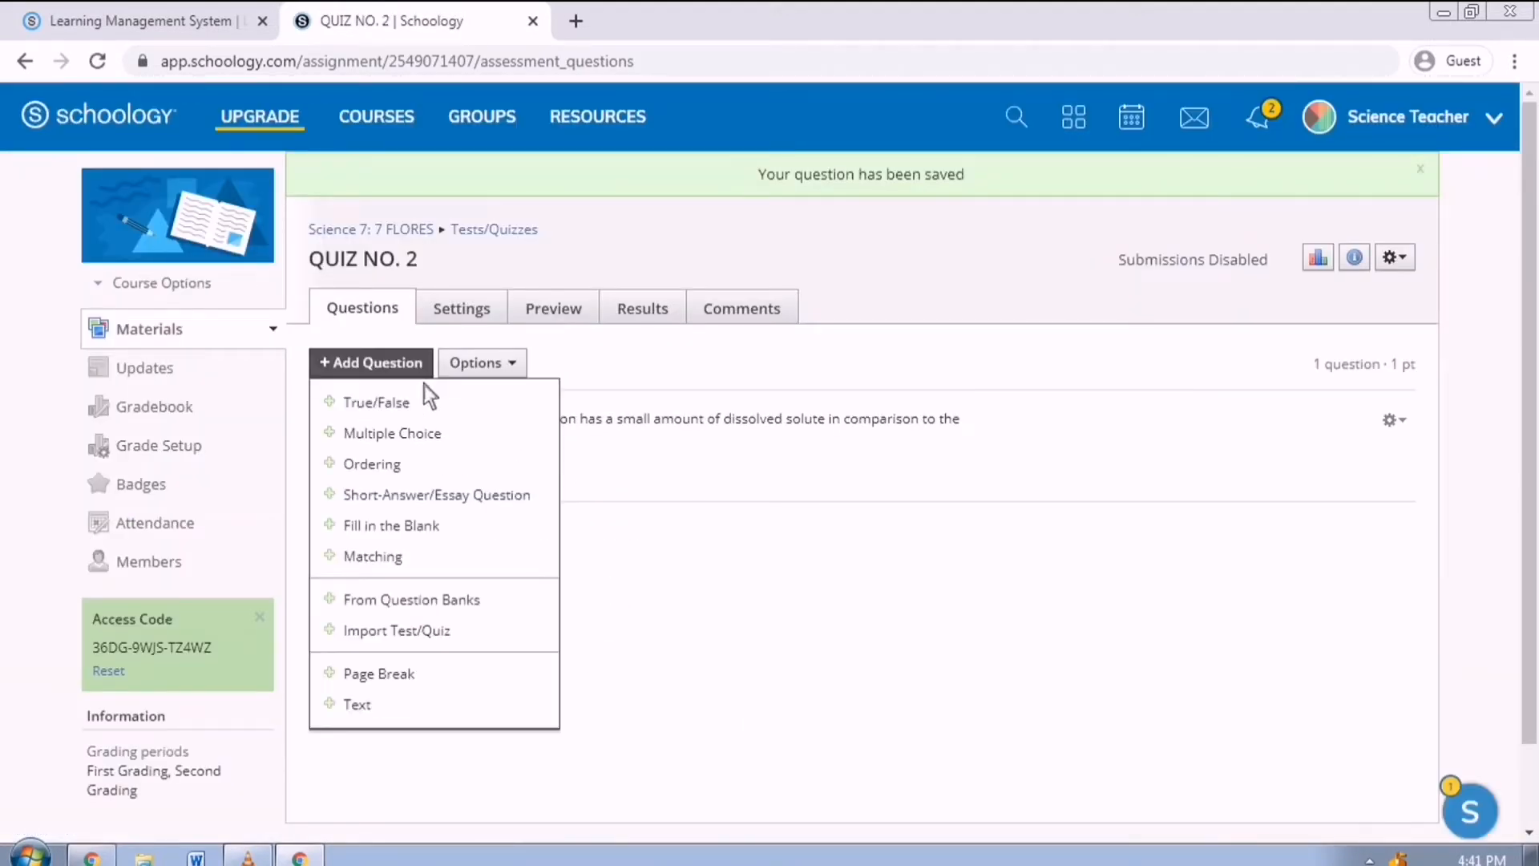
{"action": "left_click", "coordinate": [438, 433]}
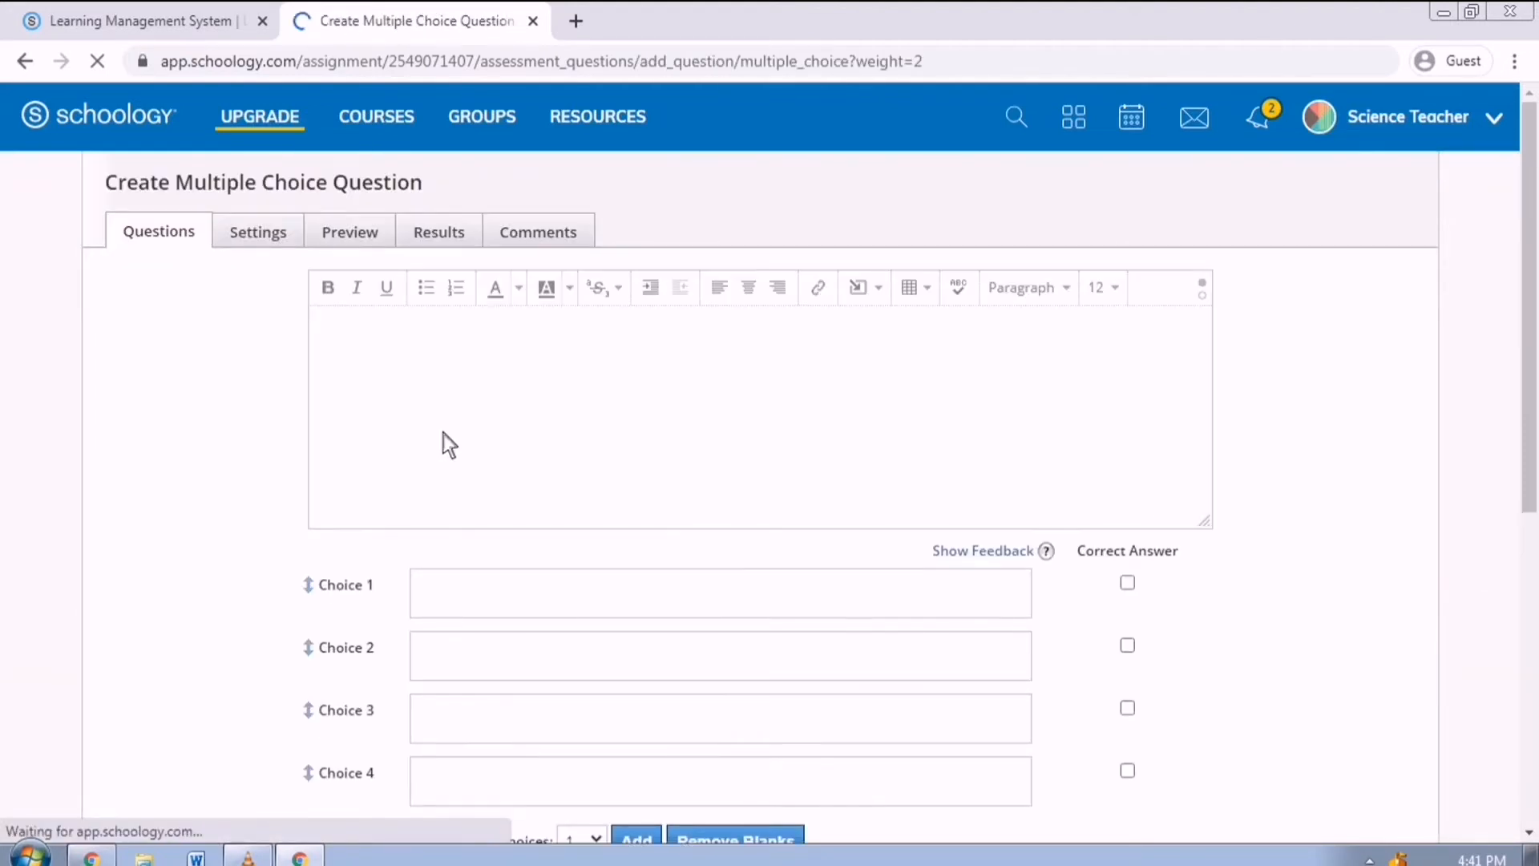
{"action": "left_click", "coordinate": [471, 442]}
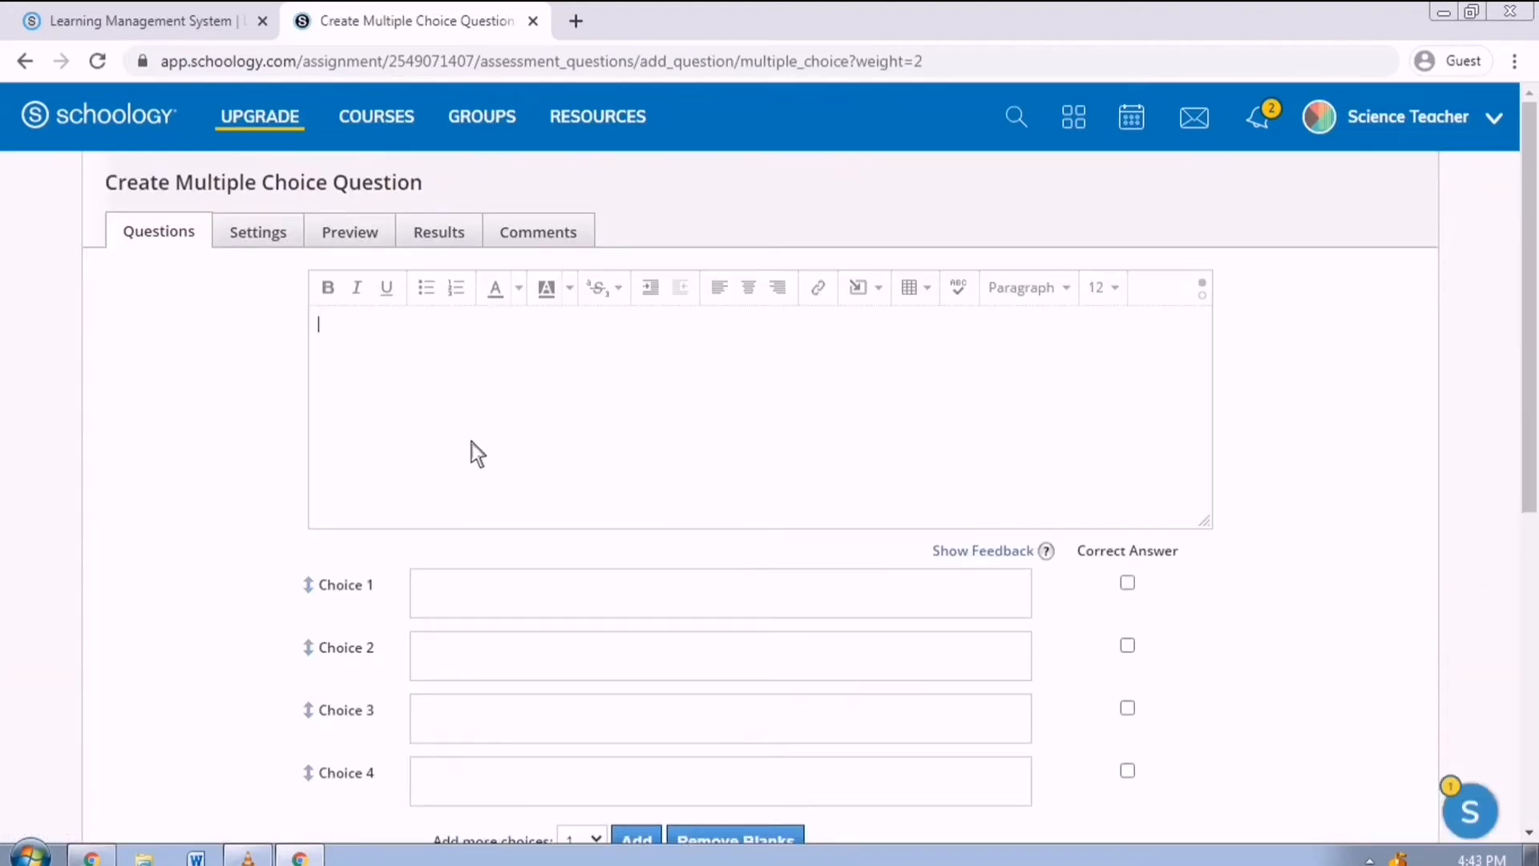
{"action": "type", "text": "Refer to th"}
{"action": "type", "text": "e image below, which is the acute?"}
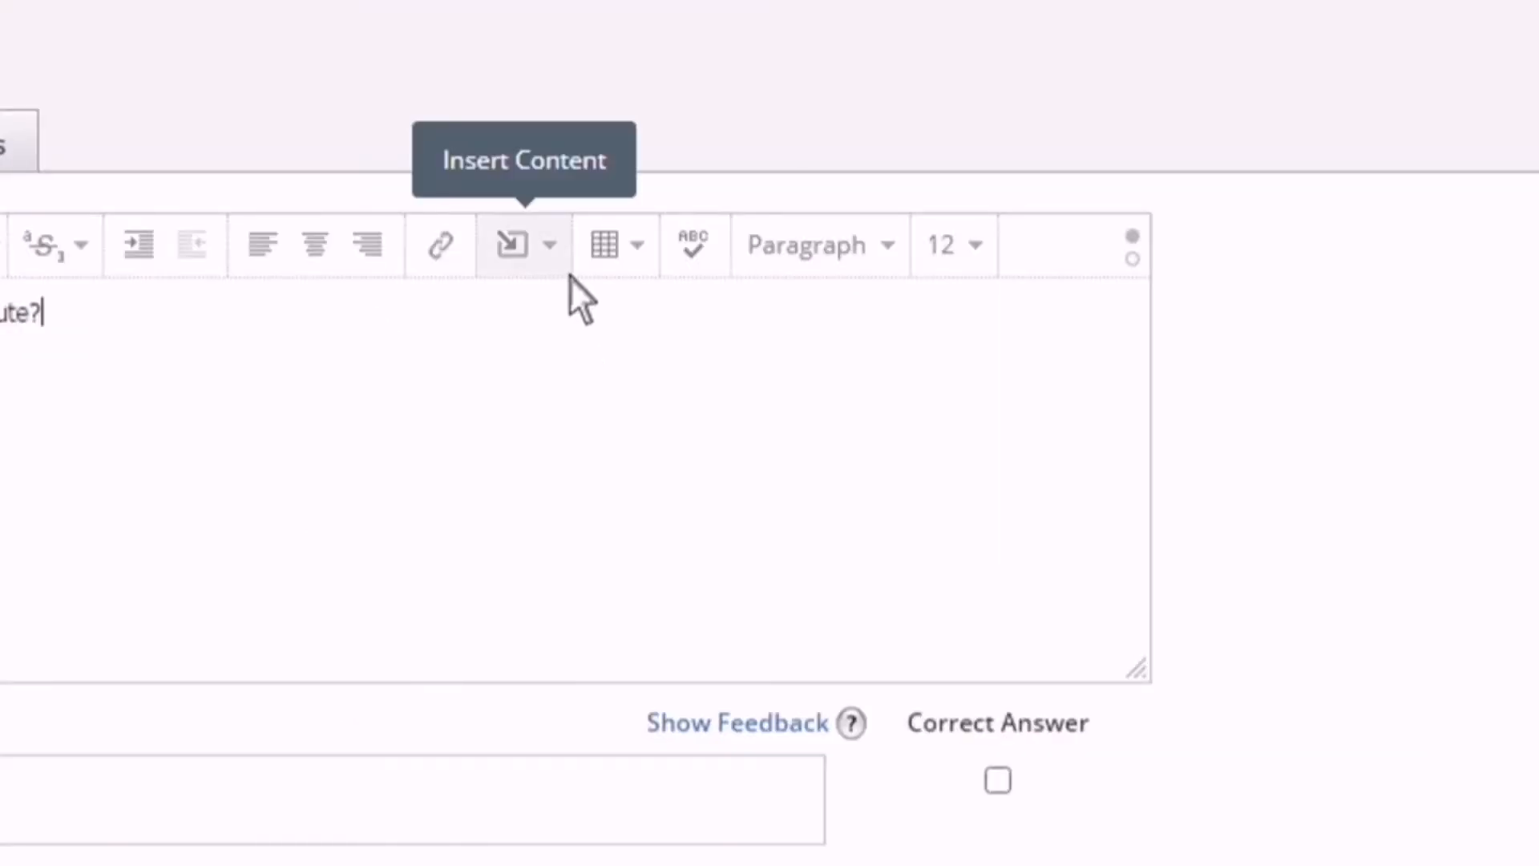
Insert the pic image from the D: drive into the question, shrunk to a small thumbnail.
{"action": "left_click", "coordinate": [569, 275]}
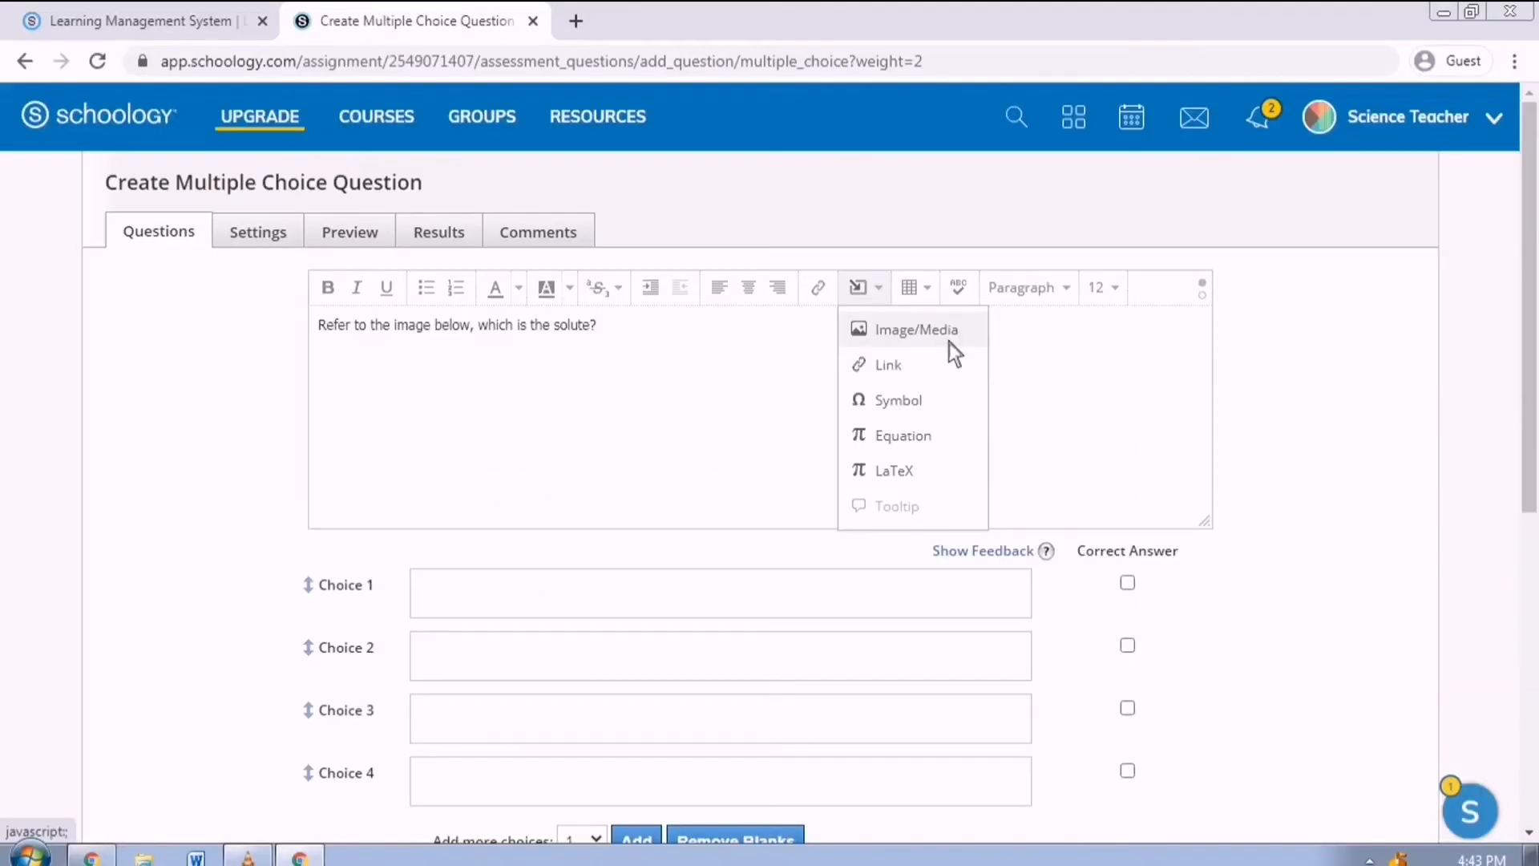
{"action": "left_click", "coordinate": [680, 337]}
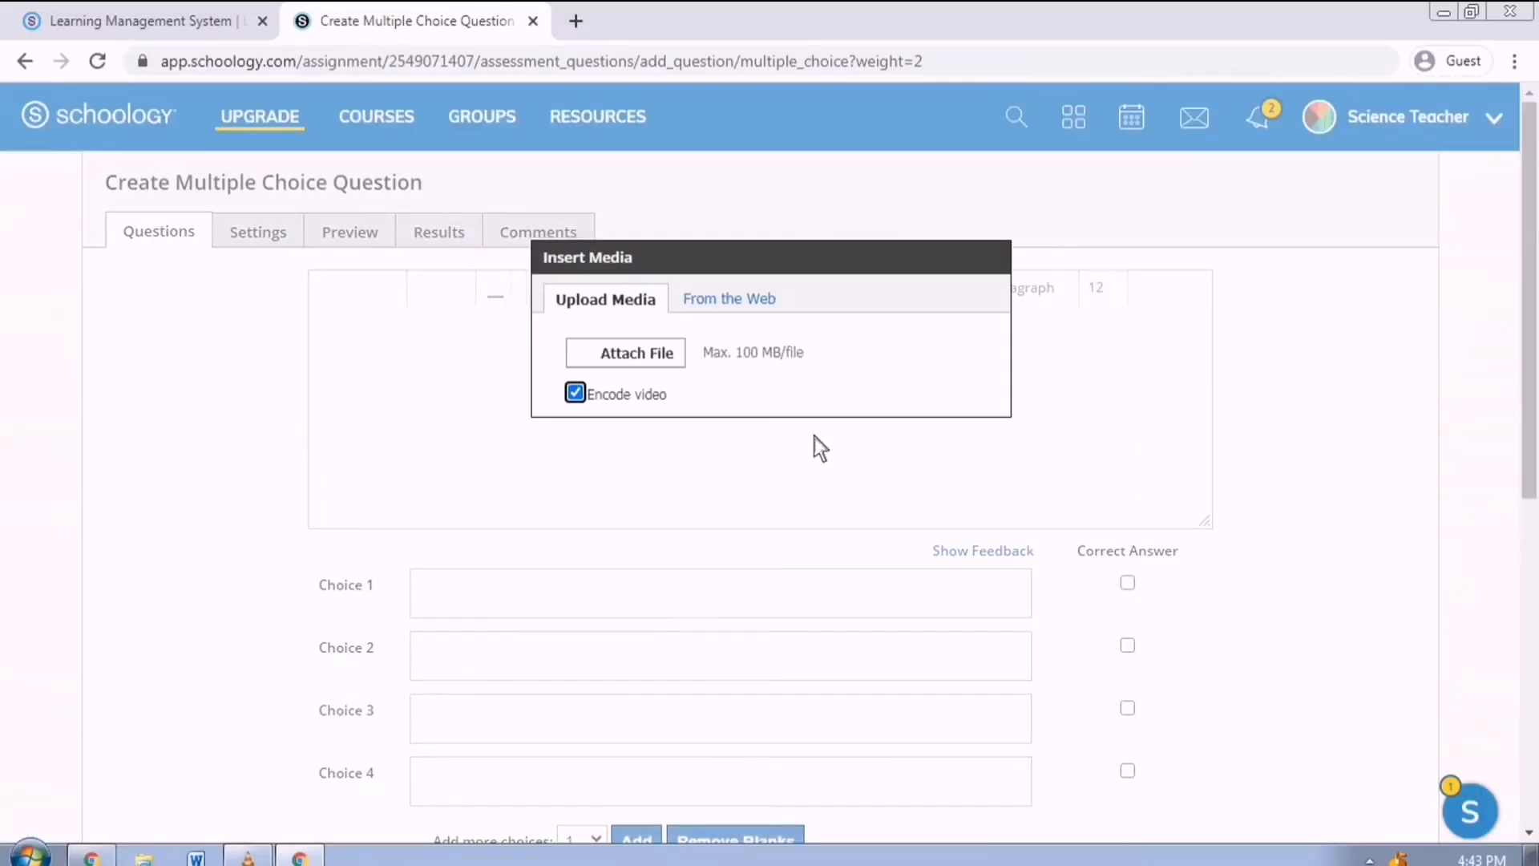
{"action": "left_click", "coordinate": [671, 367]}
{"action": "left_click", "coordinate": [41, 427]}
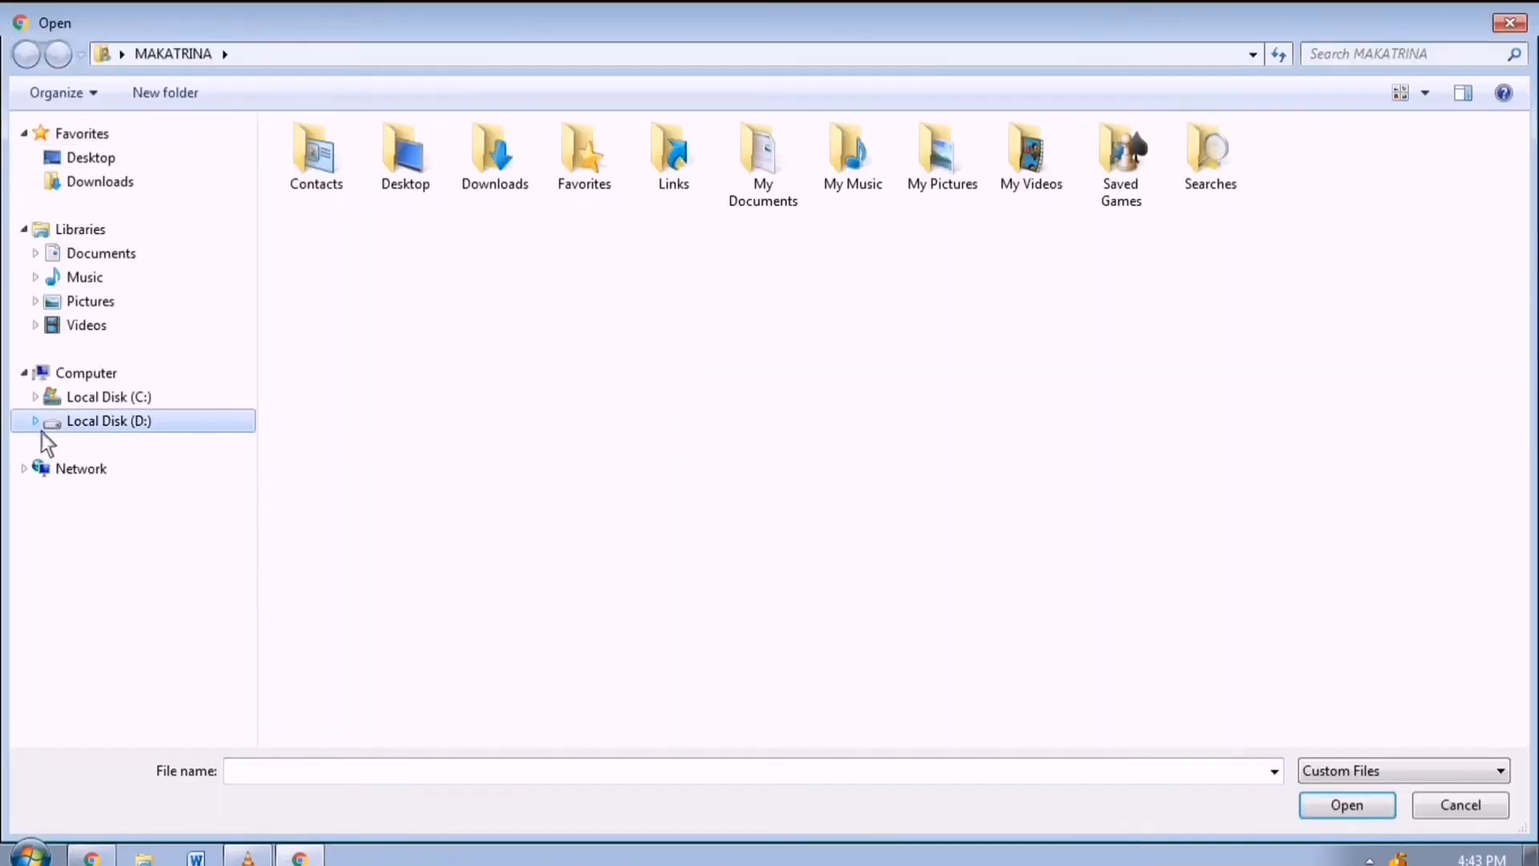
{"action": "left_click", "coordinate": [329, 241]}
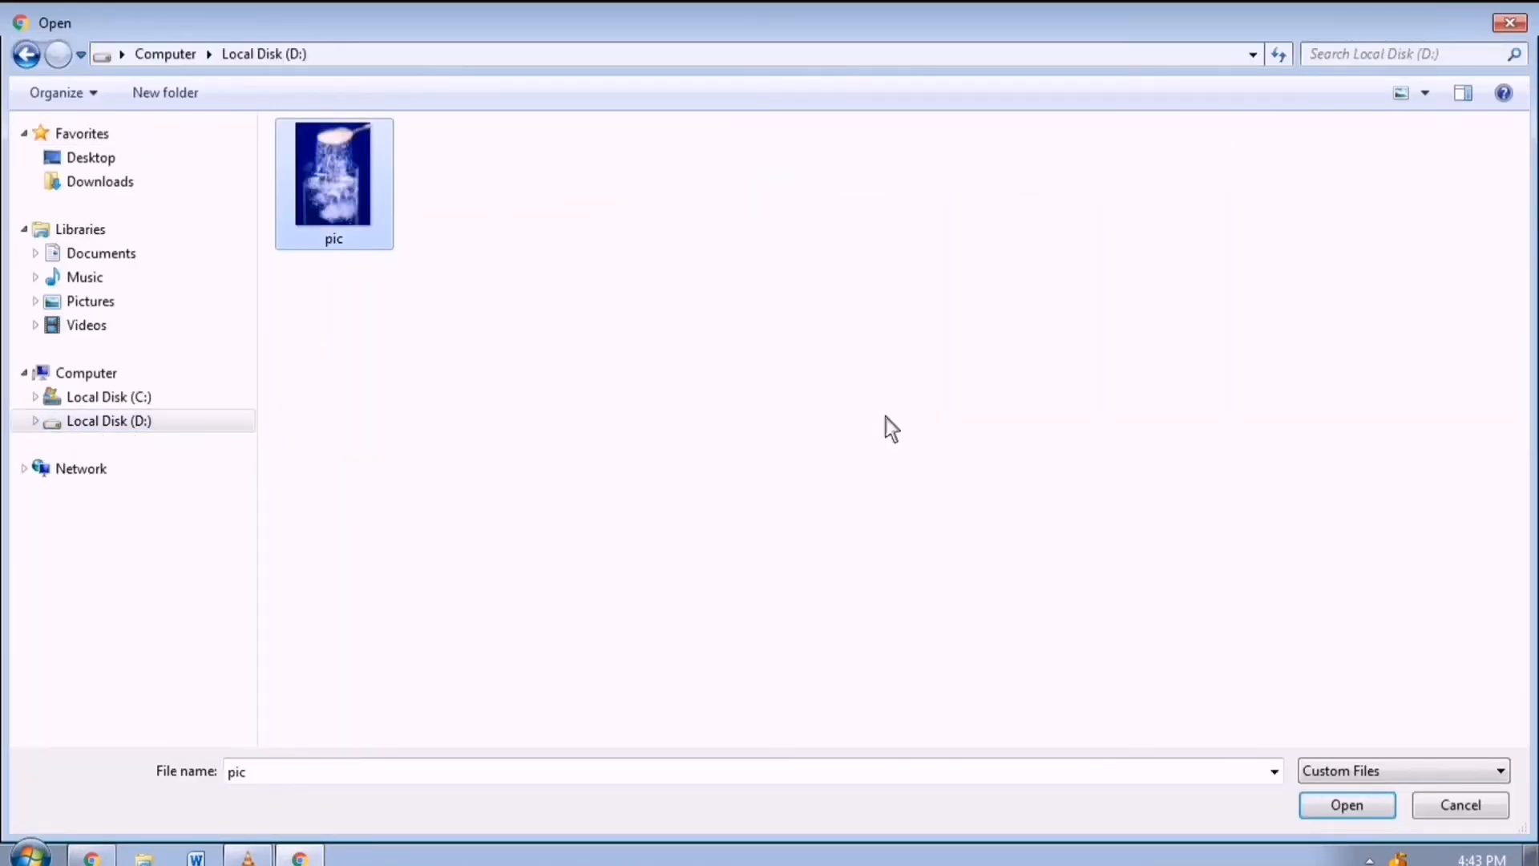
{"action": "left_click", "coordinate": [1346, 805]}
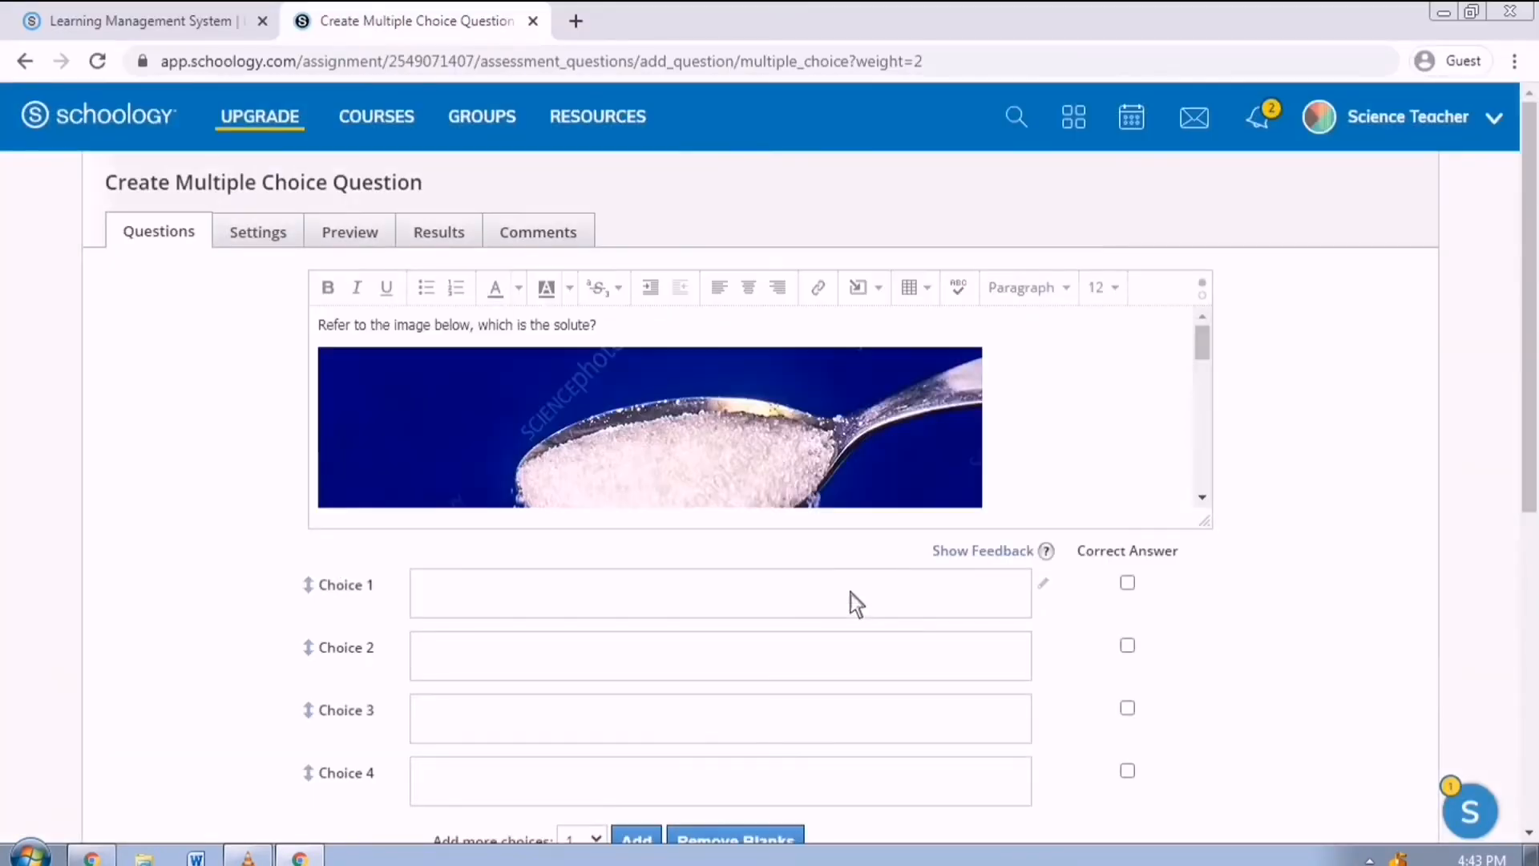
{"action": "left_click", "coordinate": [928, 451]}
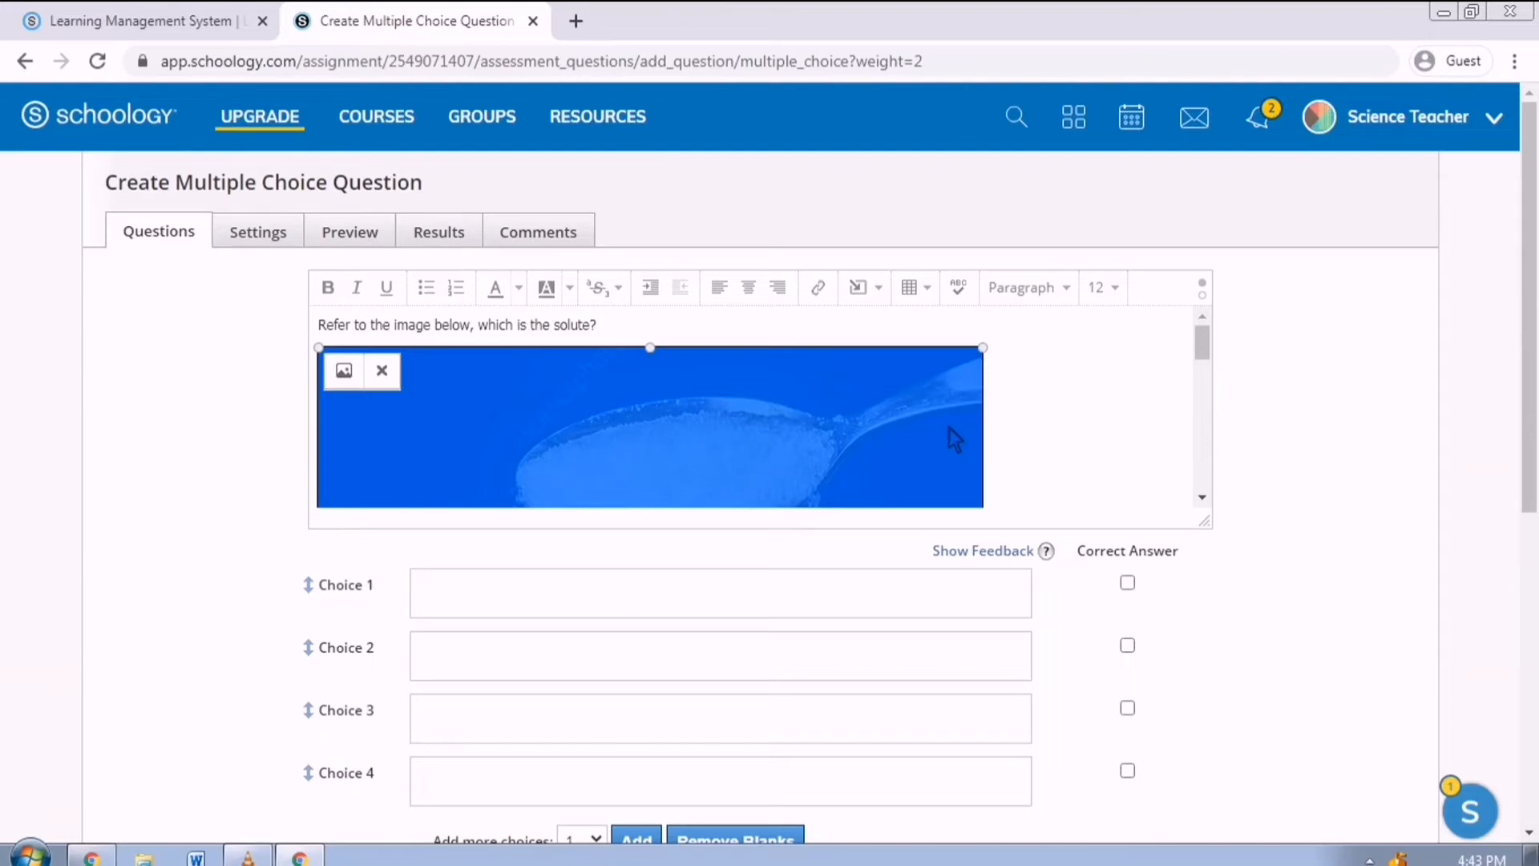
{"action": "scroll", "coordinate": [952, 416], "scroll_direction": "down", "scroll_amount": 8}
{"action": "scroll", "coordinate": [993, 391], "scroll_direction": "up", "scroll_amount": 1}
{"action": "left_click_drag", "start_coordinate": [982, 495], "coordinate": [466, 431]}
{"action": "left_click", "coordinate": [521, 429]}
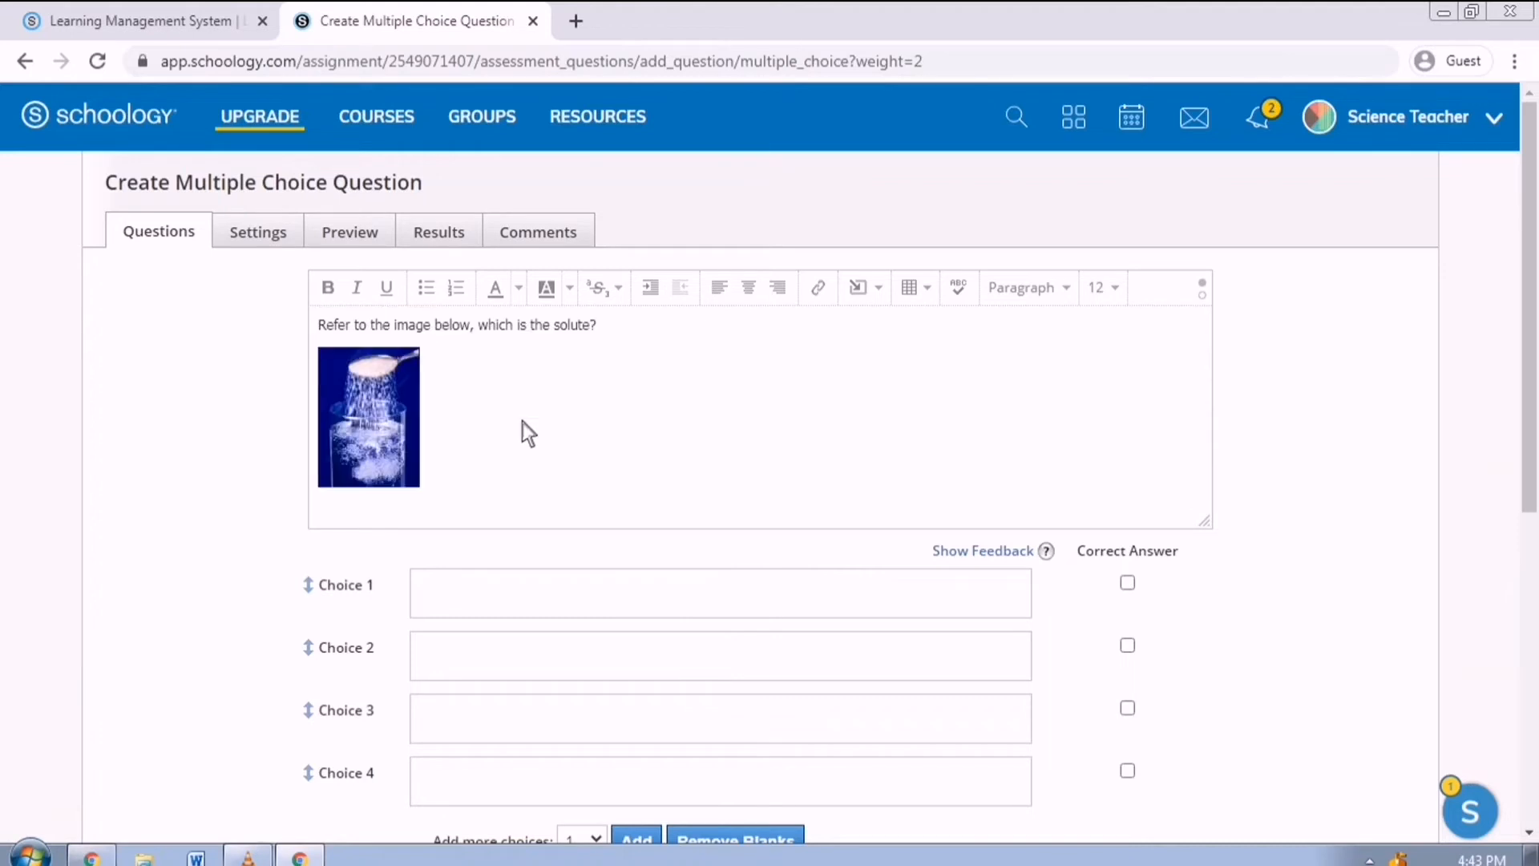
Enter the choices spoon, glass, water and sugar, marking sugar as correct.
{"action": "left_click", "coordinate": [522, 579]}
{"action": "type", "text": "spoon"}
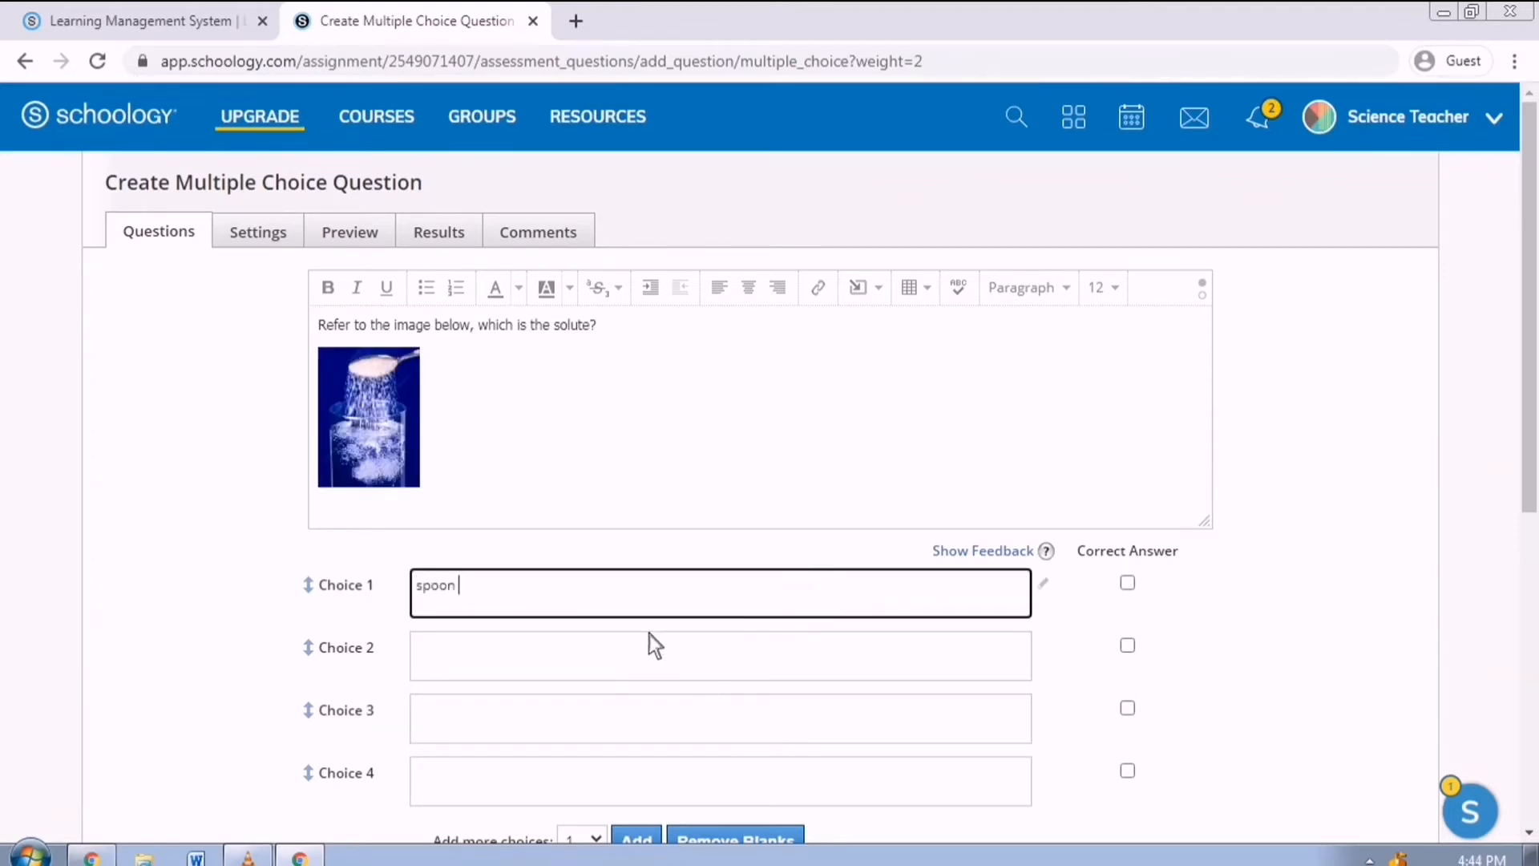
{"action": "left_click", "coordinate": [652, 657]}
{"action": "type", "text": "glass"}
{"action": "left_click", "coordinate": [612, 731]}
{"action": "type", "text": "wa"}
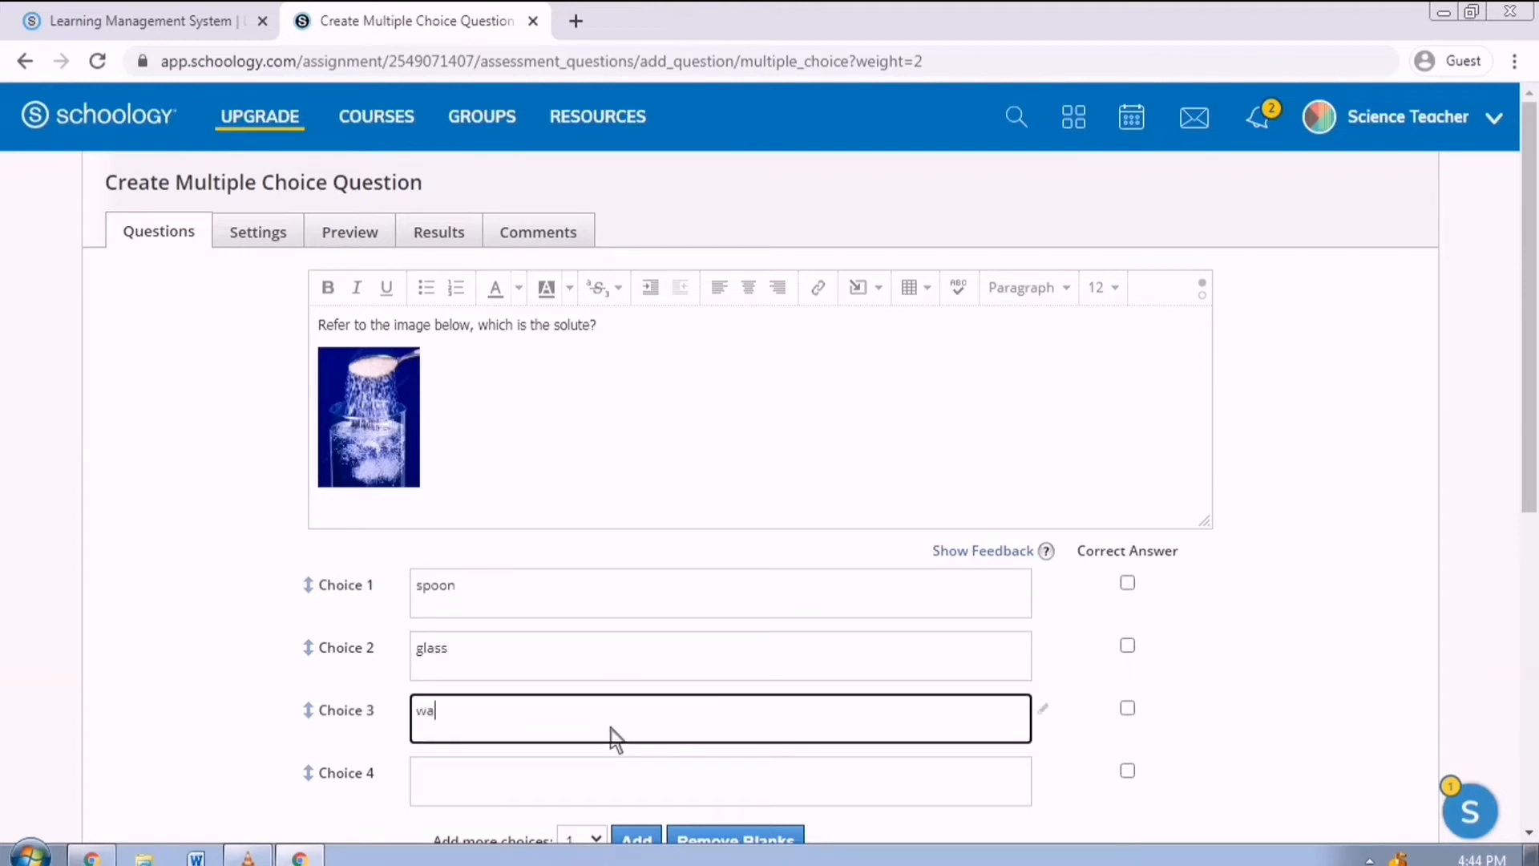
{"action": "type", "text": "ter"}
{"action": "left_click", "coordinate": [552, 783]}
{"action": "type", "text": "sugar"}
{"action": "left_click", "coordinate": [1389, 605]}
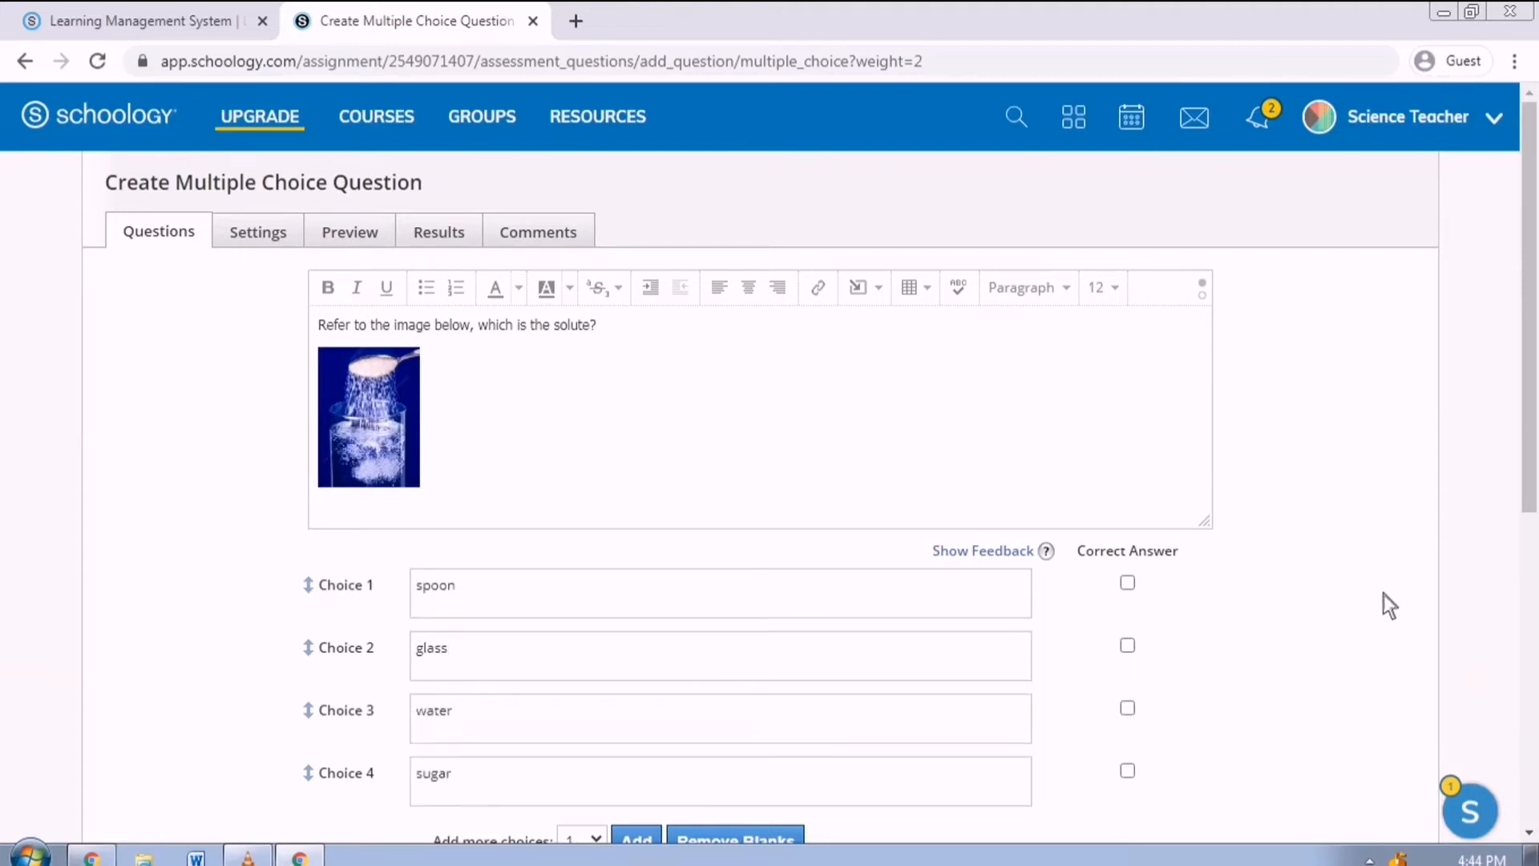
{"action": "scroll", "coordinate": [1274, 569], "scroll_direction": "down", "scroll_amount": 3}
{"action": "scroll", "coordinate": [1212, 641], "scroll_direction": "up", "scroll_amount": 2}
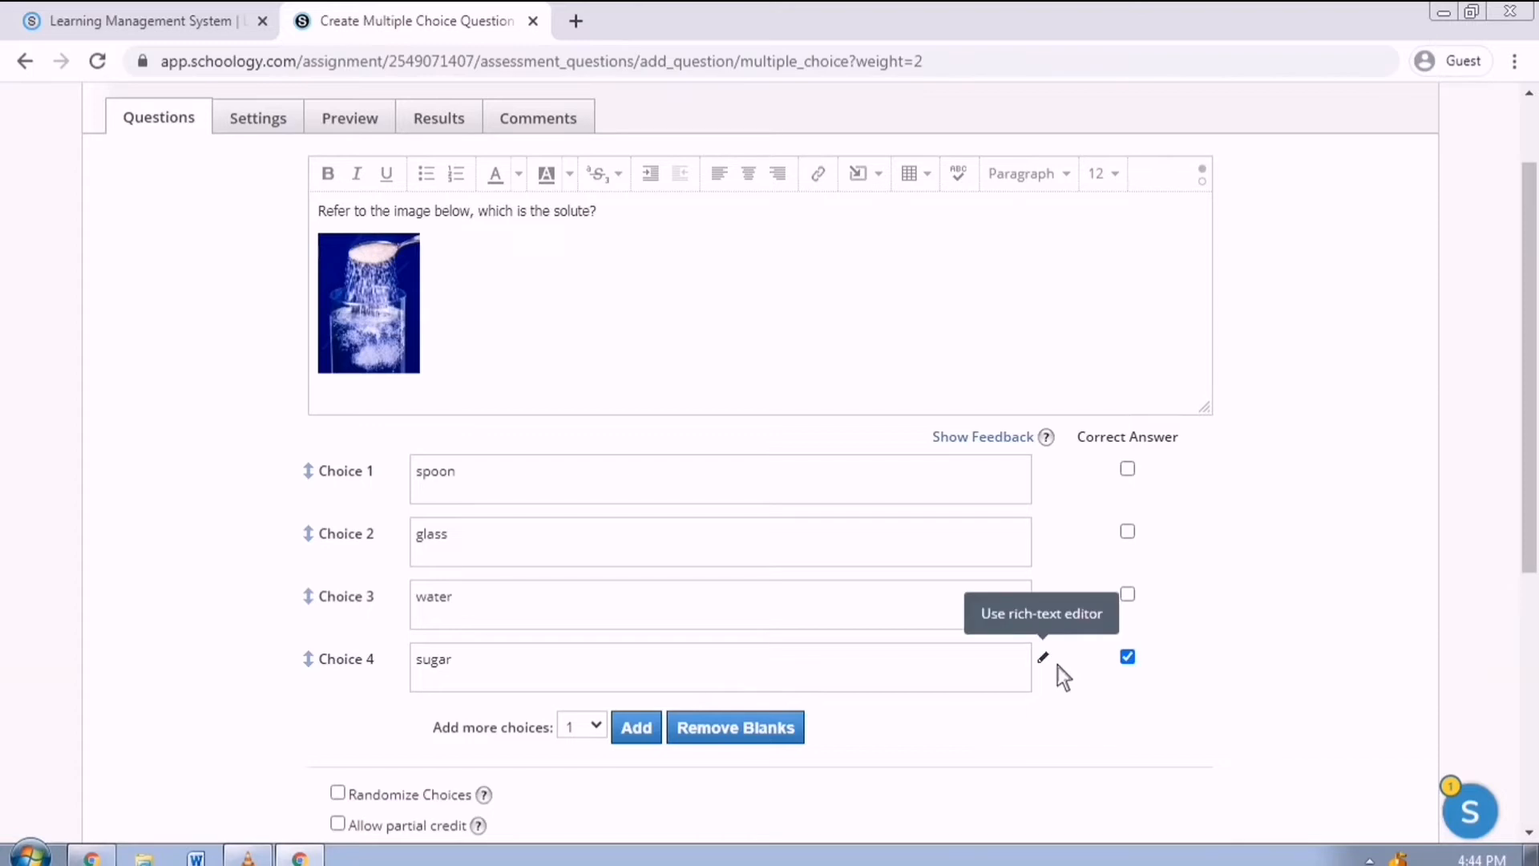
Leave the question untimed and save the multiple-choice question.
{"action": "left_click", "coordinate": [1054, 664]}
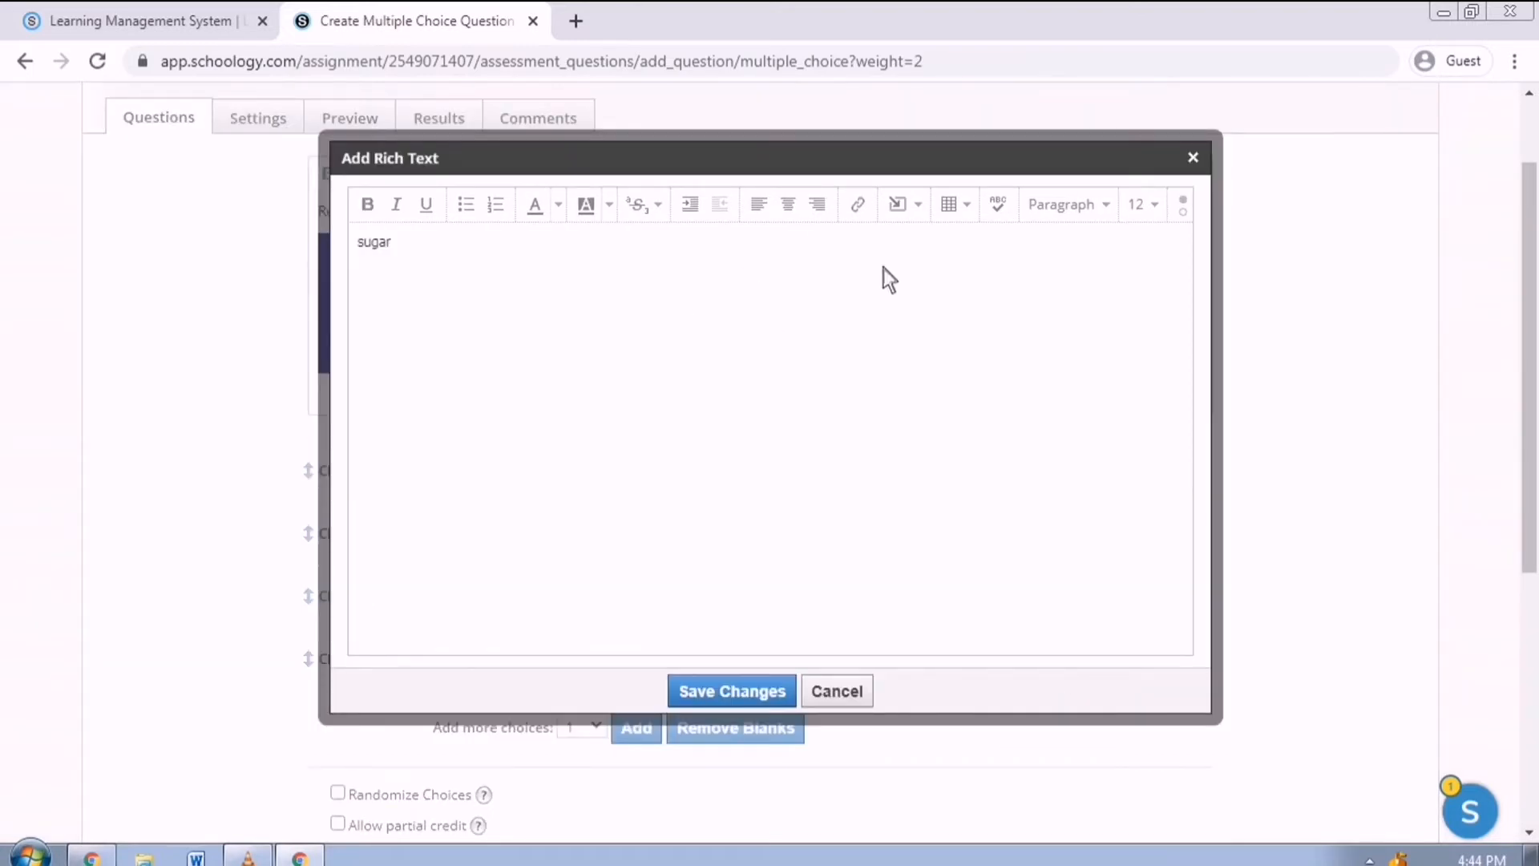
{"action": "left_click", "coordinate": [921, 210]}
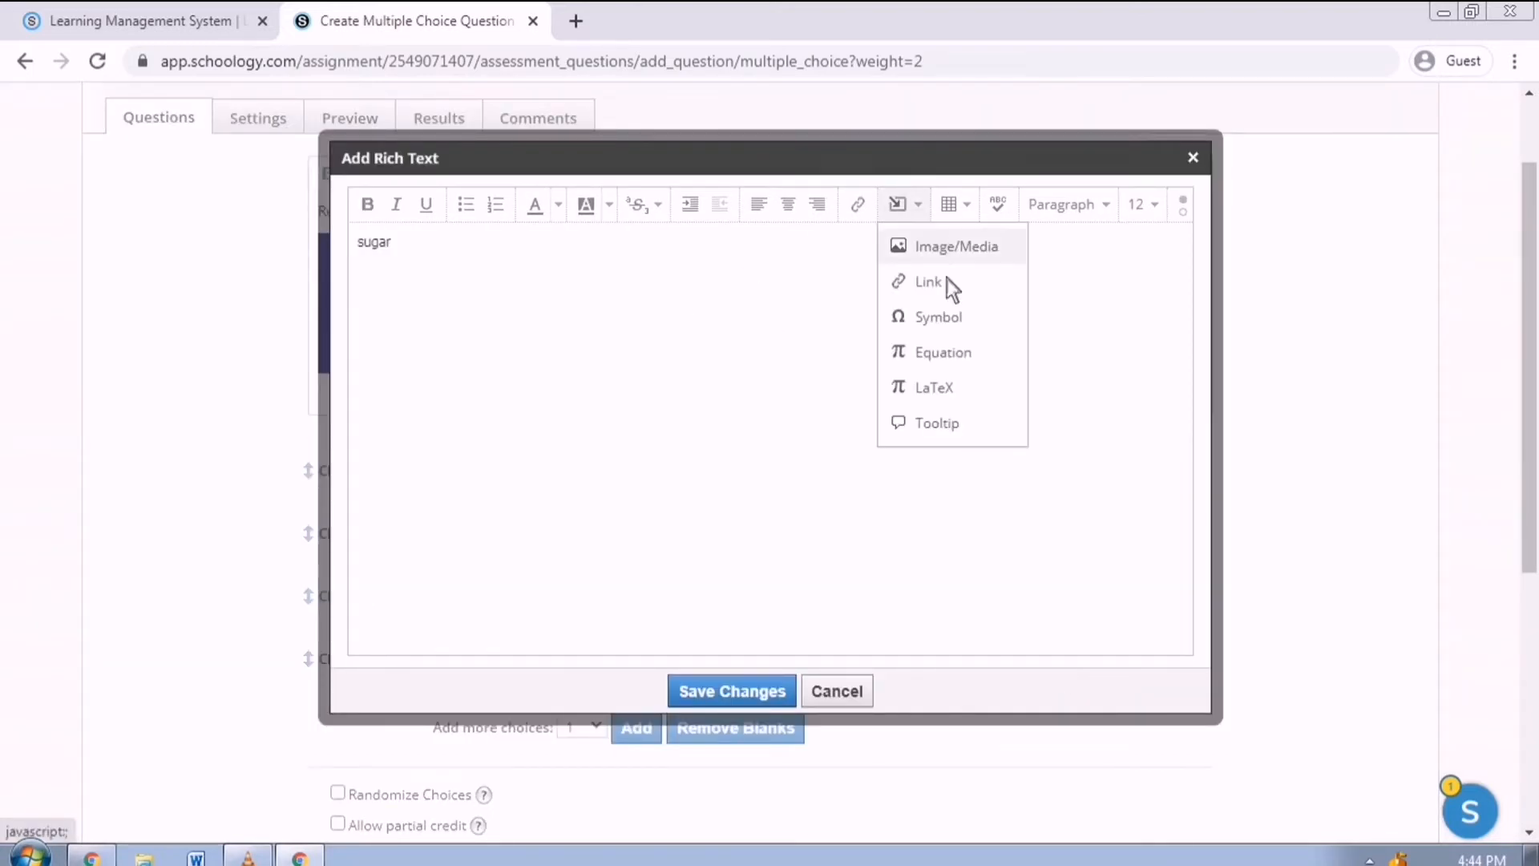
{"action": "left_click", "coordinate": [745, 453]}
{"action": "left_click", "coordinate": [837, 691]}
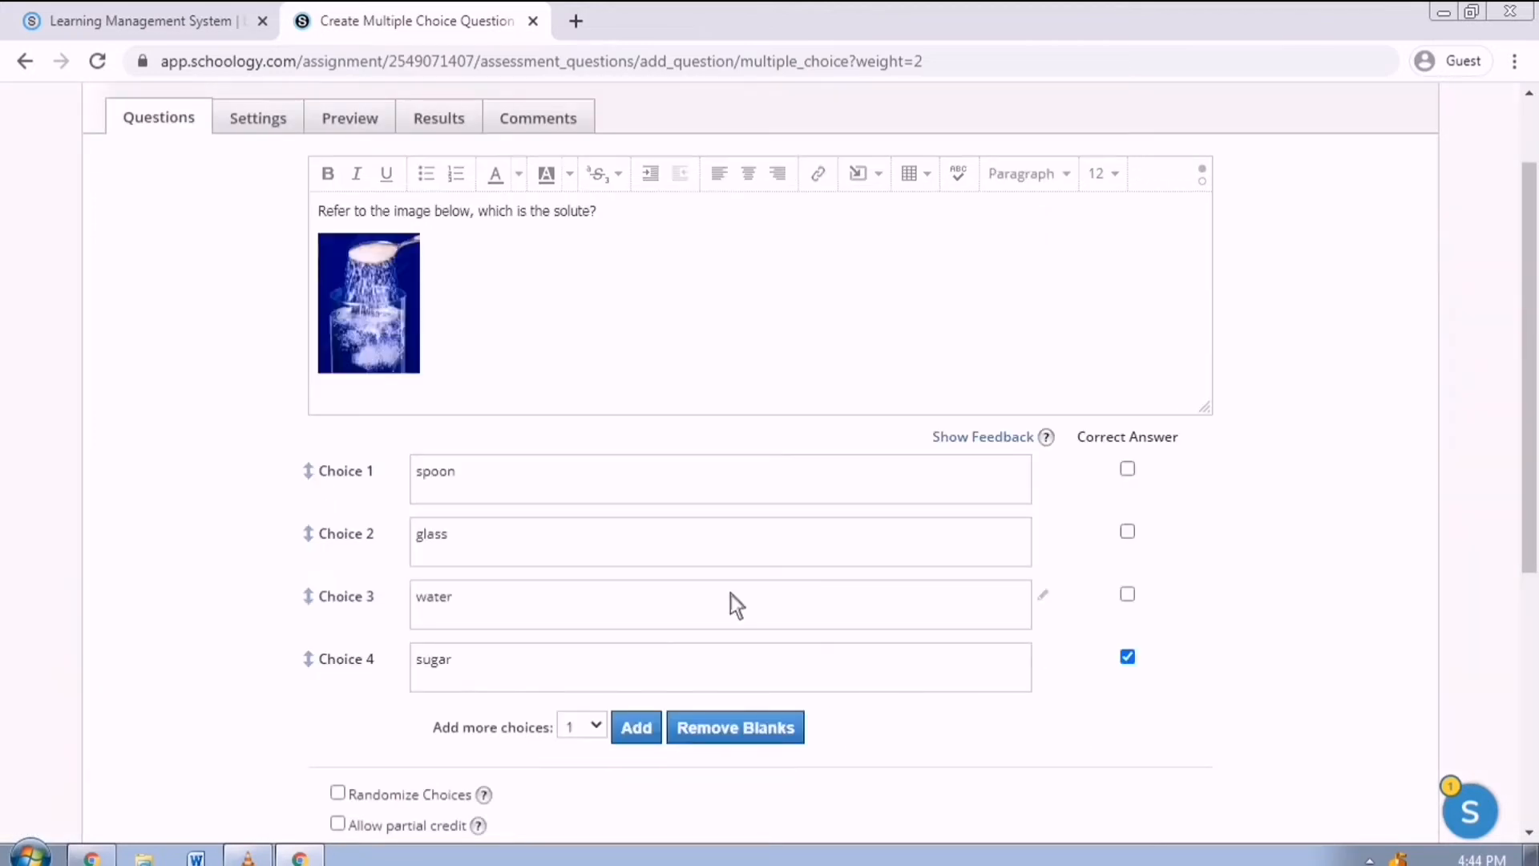
{"action": "scroll", "coordinate": [723, 579], "scroll_direction": "down", "scroll_amount": 2}
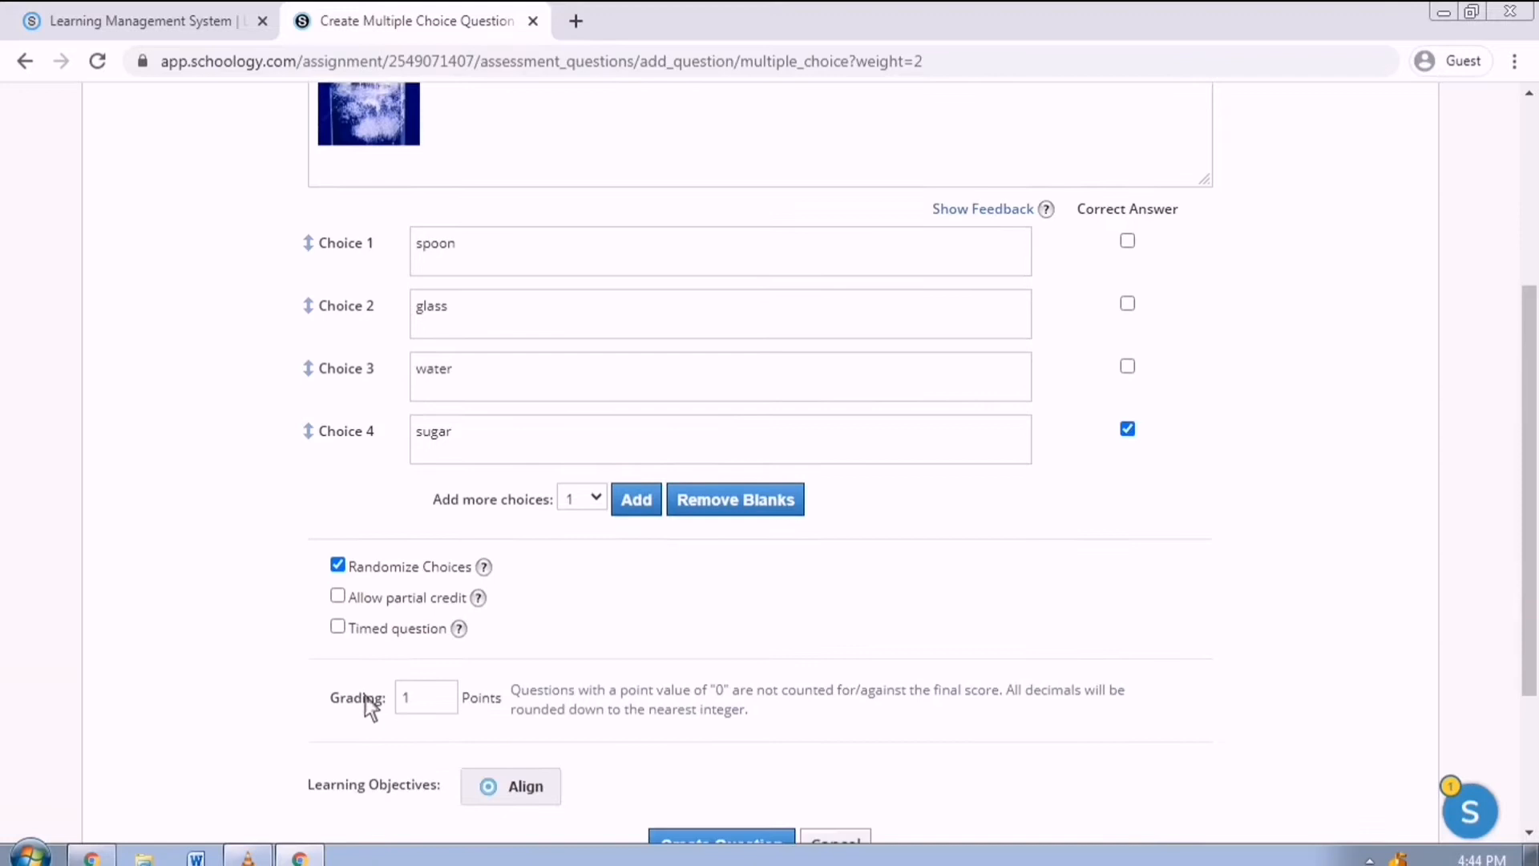
{"action": "left_click", "coordinate": [356, 632]}
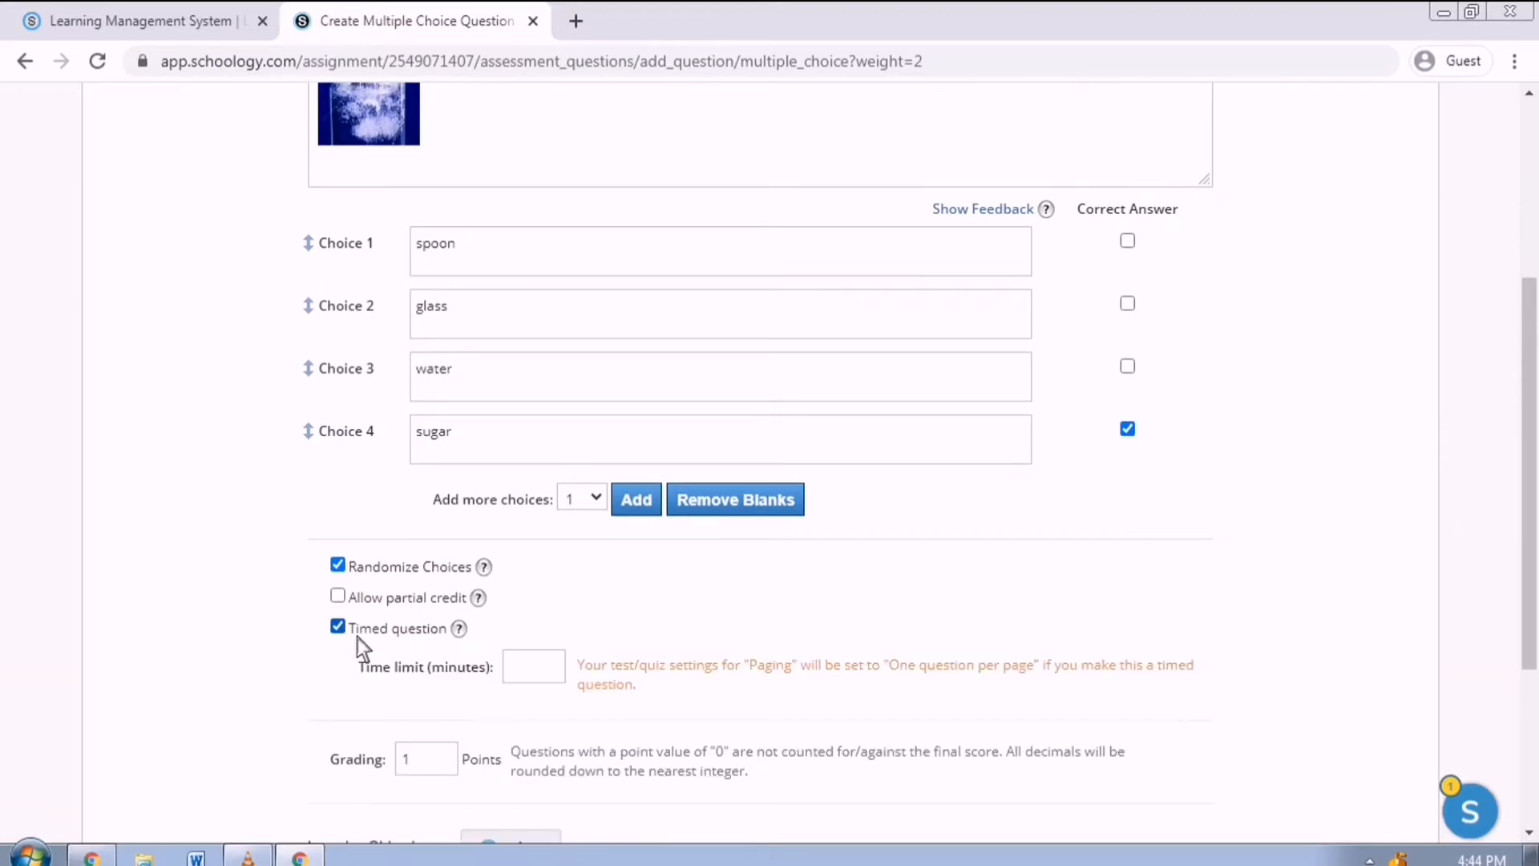
{"action": "left_click", "coordinate": [358, 637]}
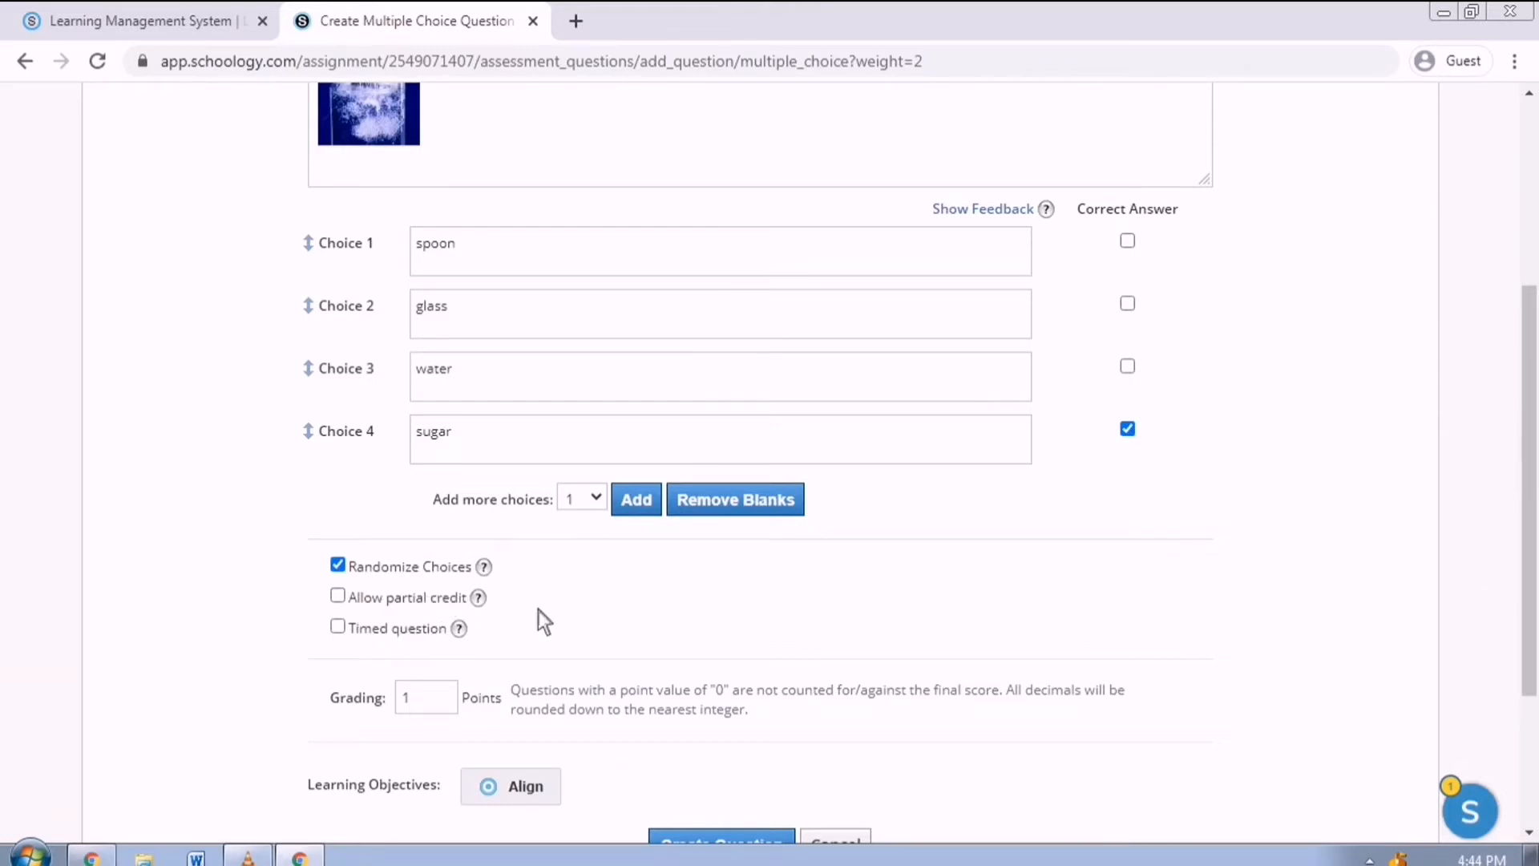
{"action": "scroll", "coordinate": [538, 617], "scroll_direction": "down", "scroll_amount": 1}
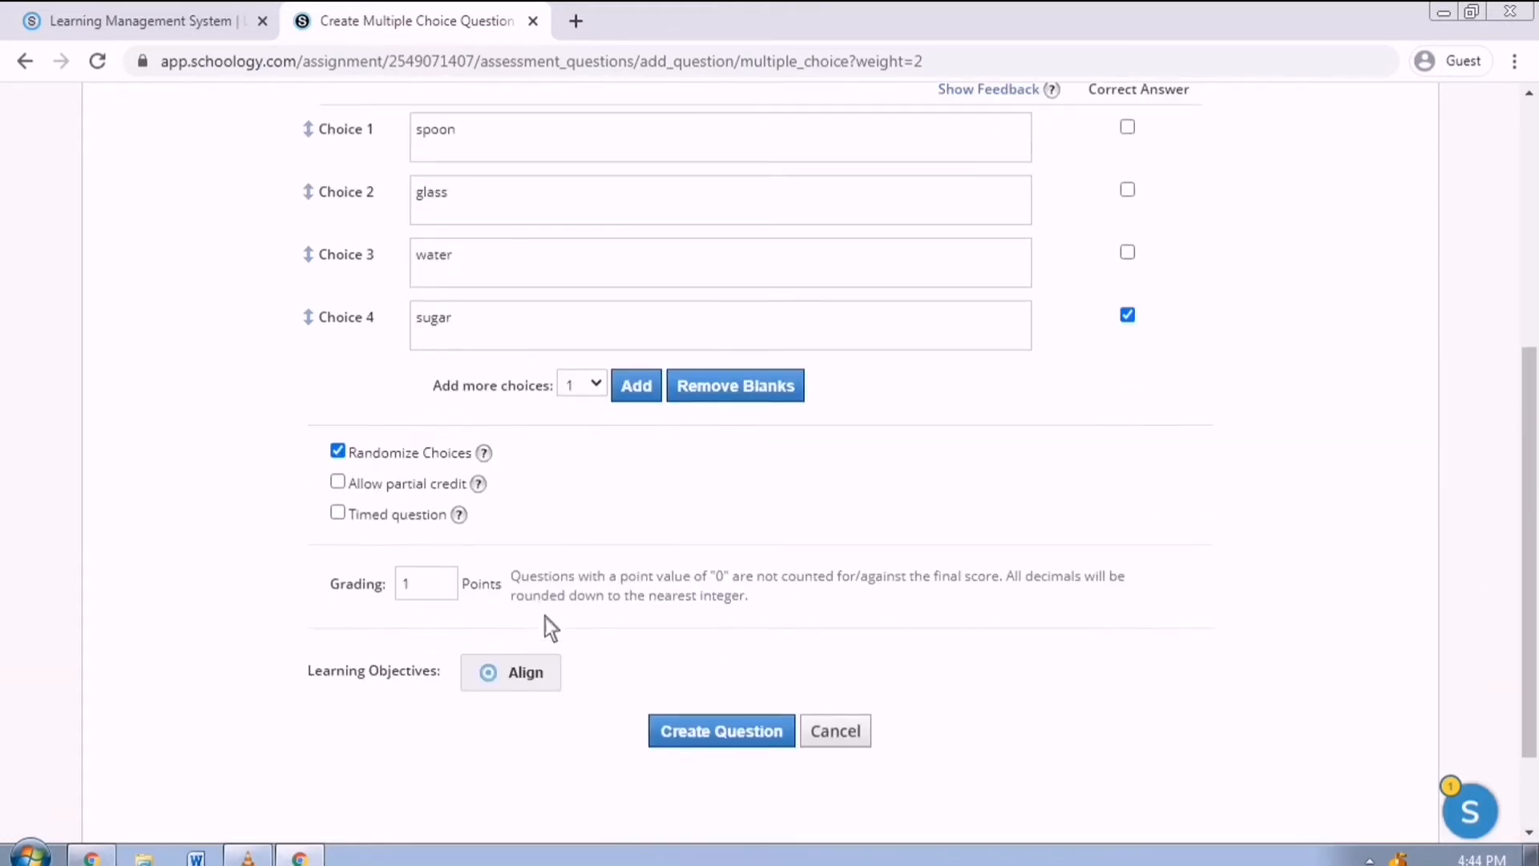
{"action": "left_click", "coordinate": [746, 737]}
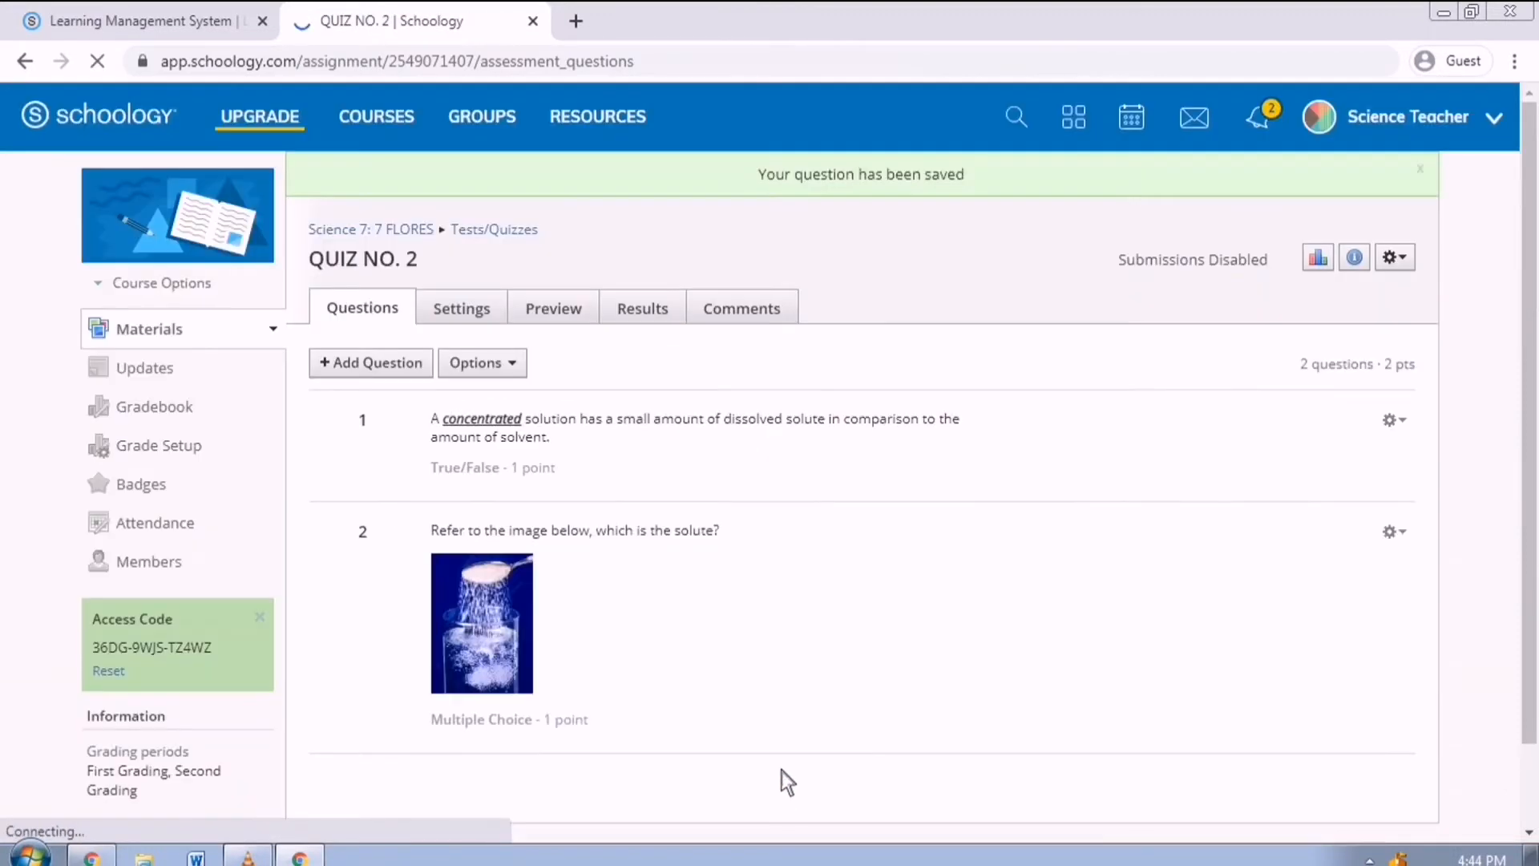
Start an ordering question: 'Arrange the following according to increasing condentration of solution.'.
{"action": "left_click", "coordinate": [427, 376]}
{"action": "left_click", "coordinate": [459, 464]}
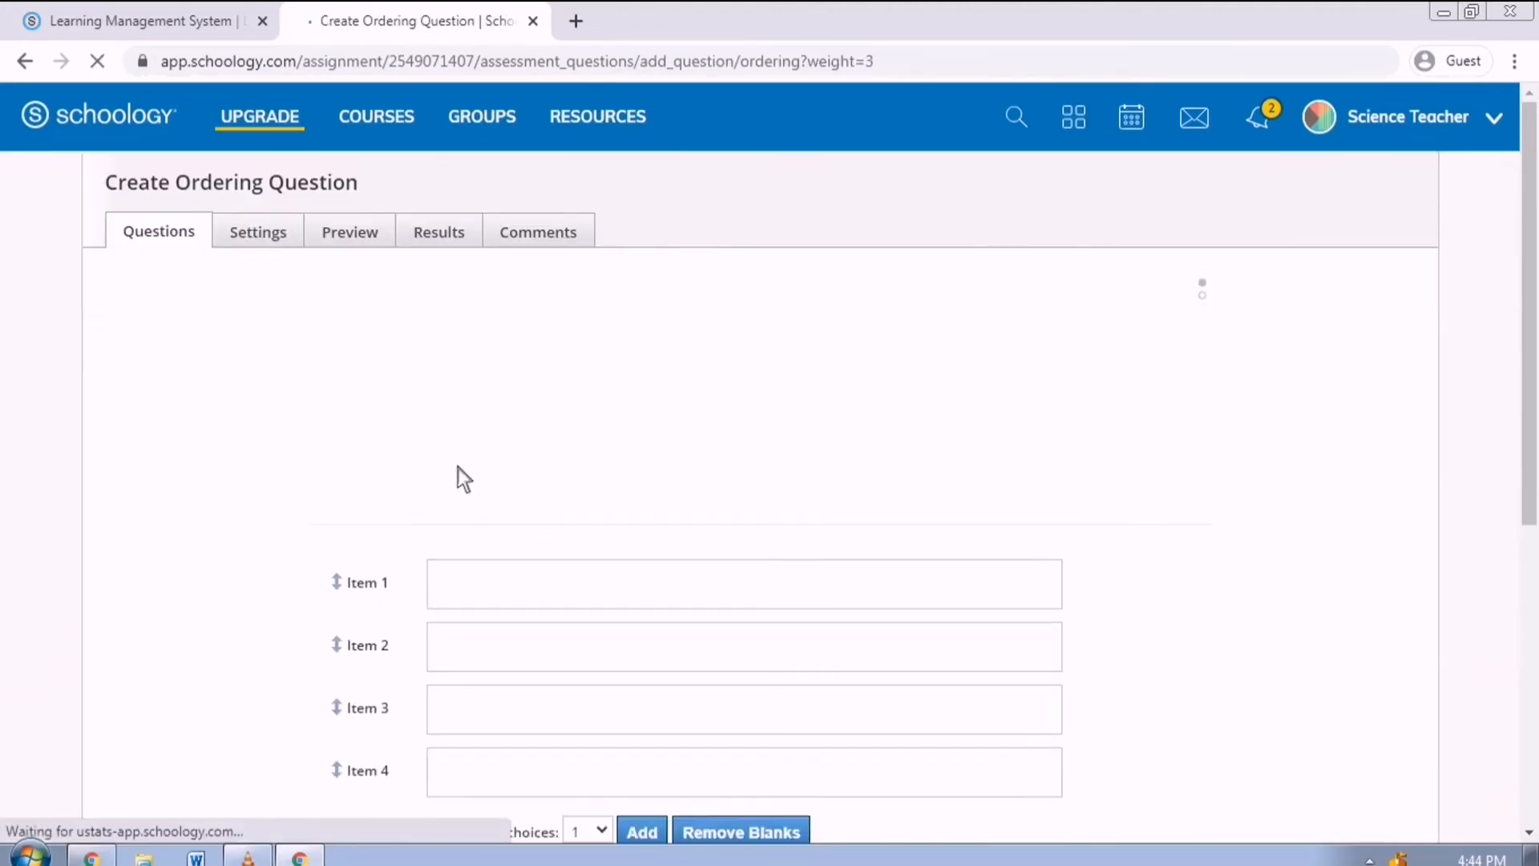
{"action": "left_click", "coordinate": [509, 404]}
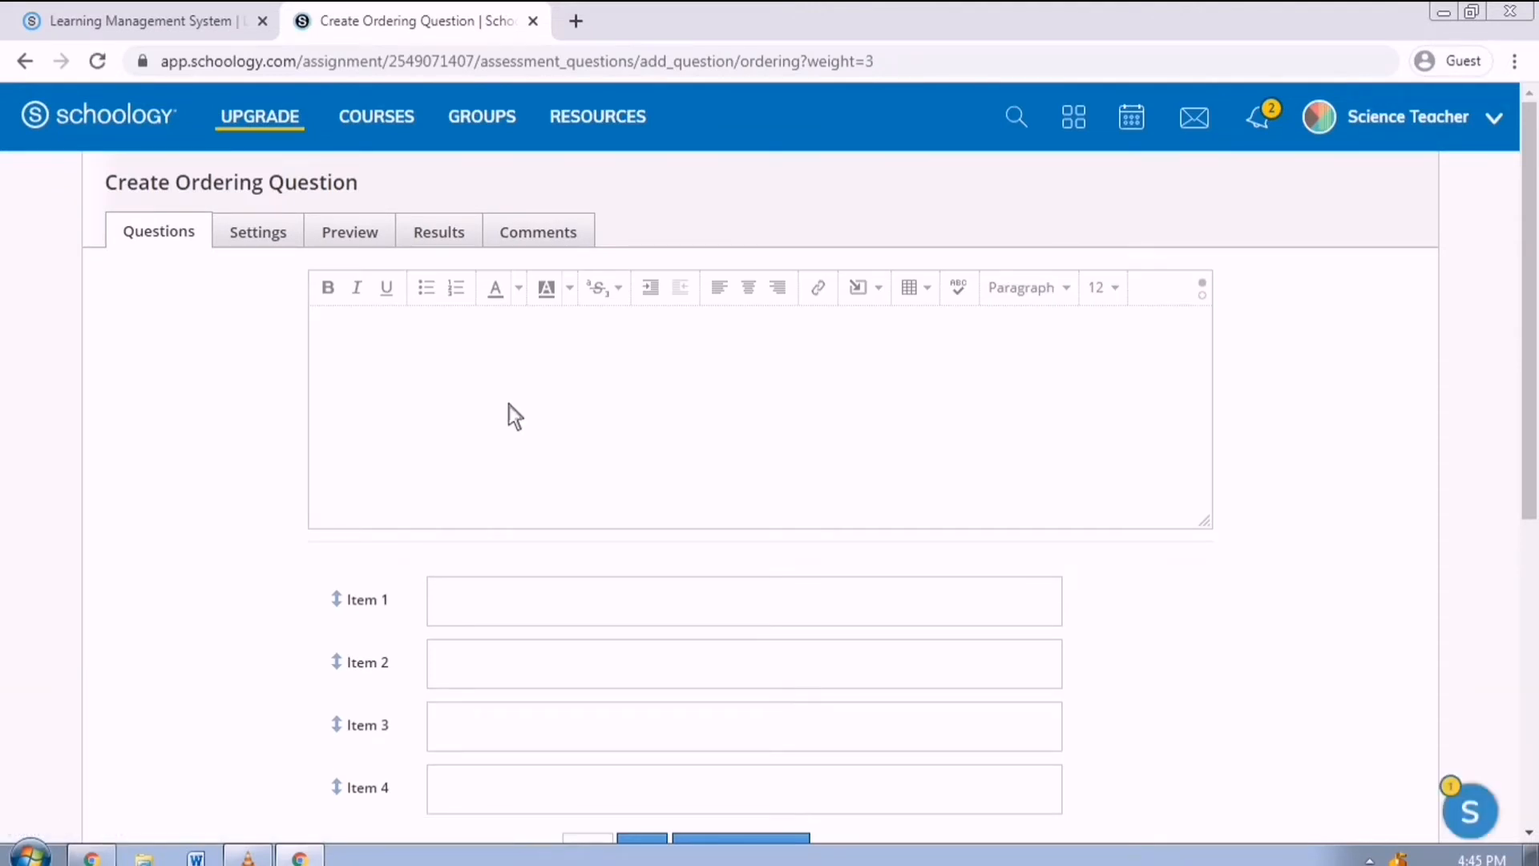
{"action": "type", "text": "Arrange the following according to incre"}
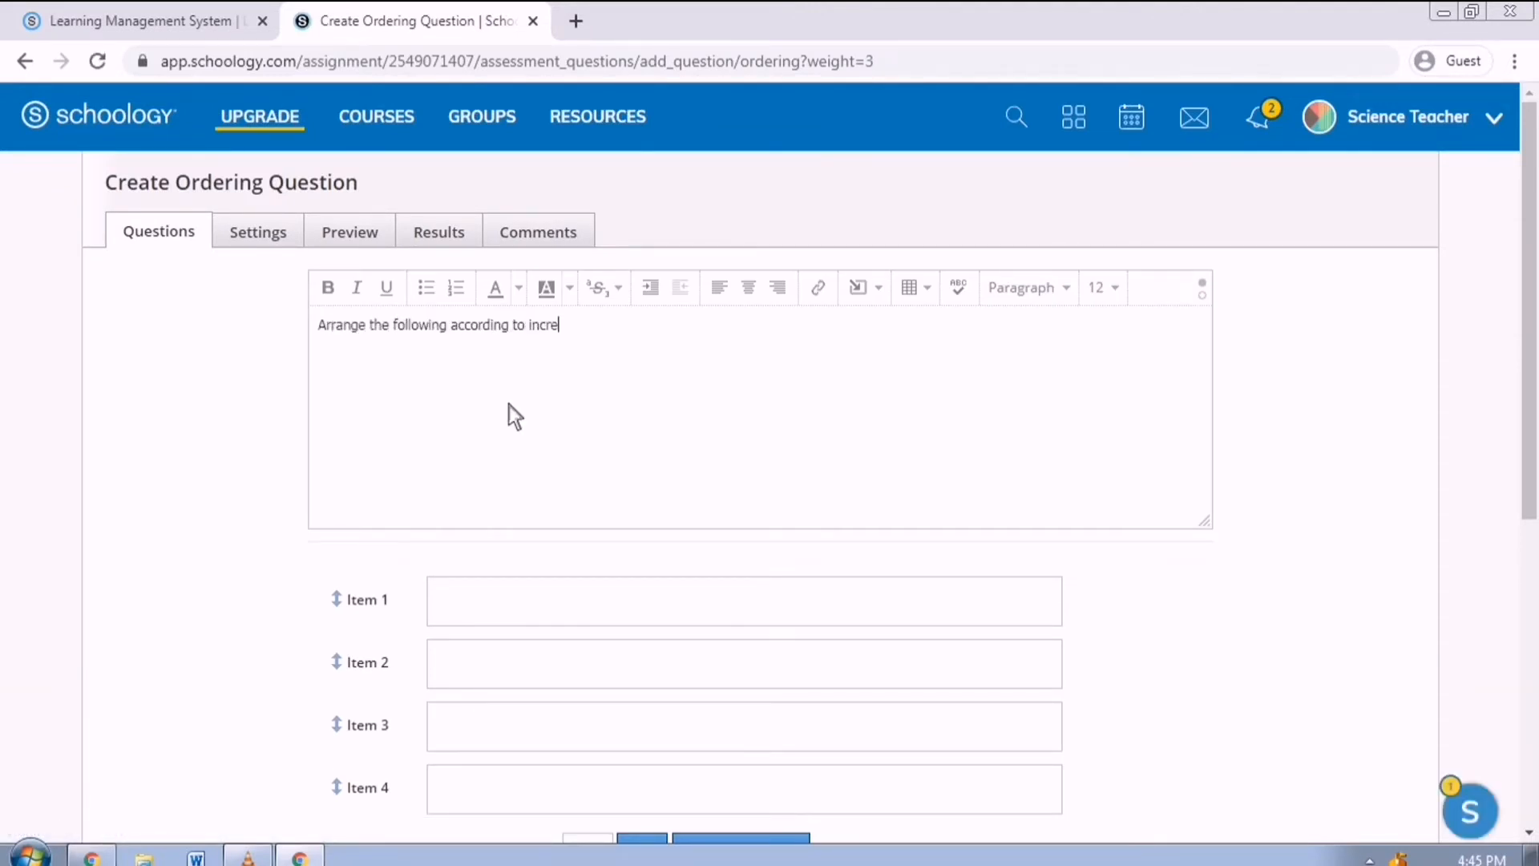
{"action": "type", "text": "asing condentration of solution."}
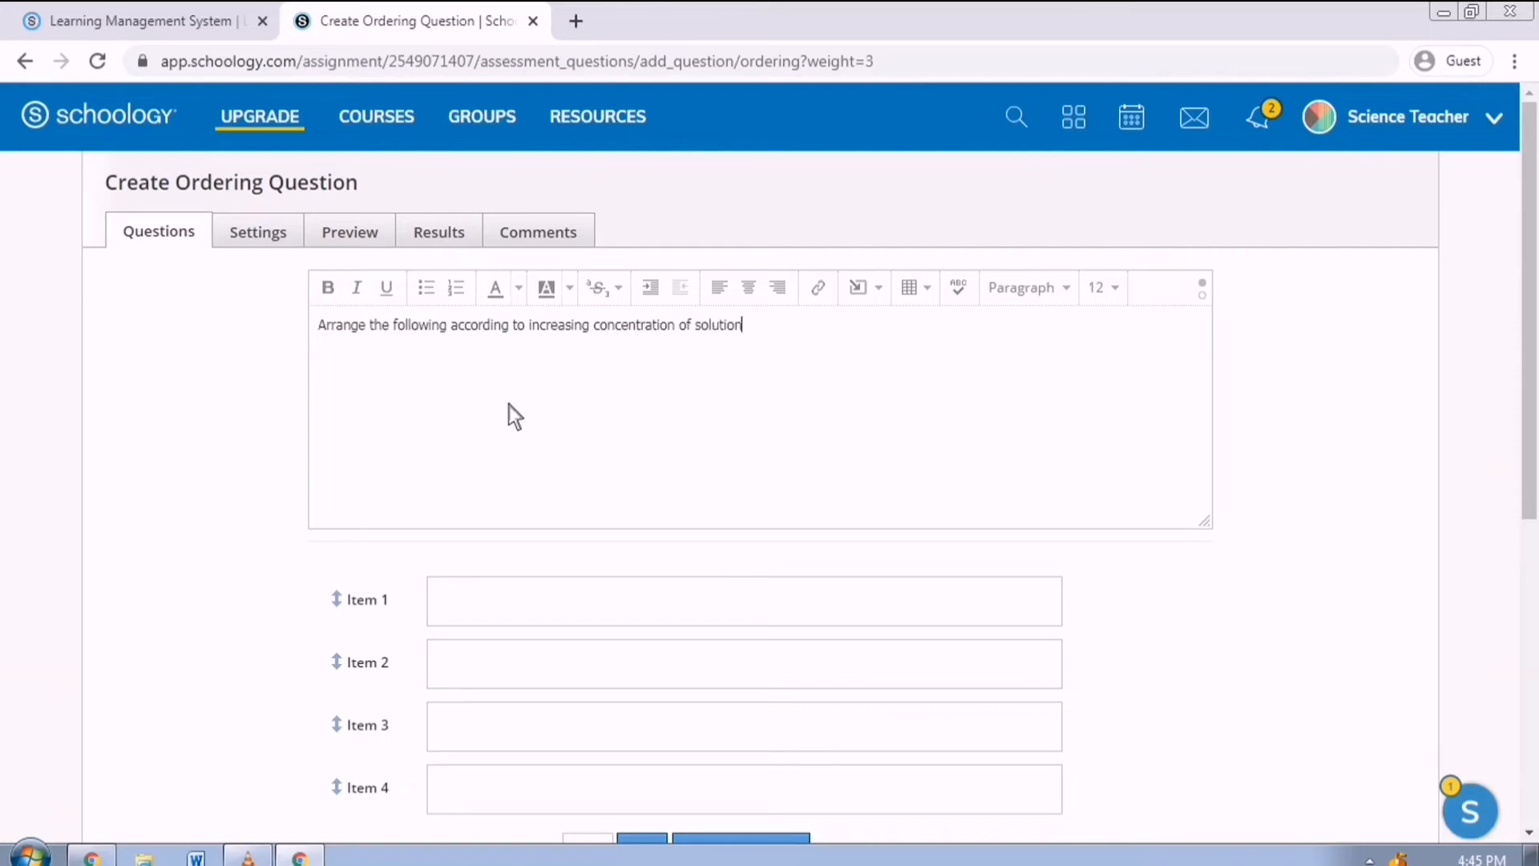
{"action": "scroll", "coordinate": [605, 646], "scroll_direction": "down", "scroll_amount": 2}
List five items: 10, 20, 40, 60 and 70 grams of salt in 50 ml of water.
{"action": "left_click", "coordinate": [617, 484]}
{"action": "type", "text": "50ml of water with 10 grams of salt"}
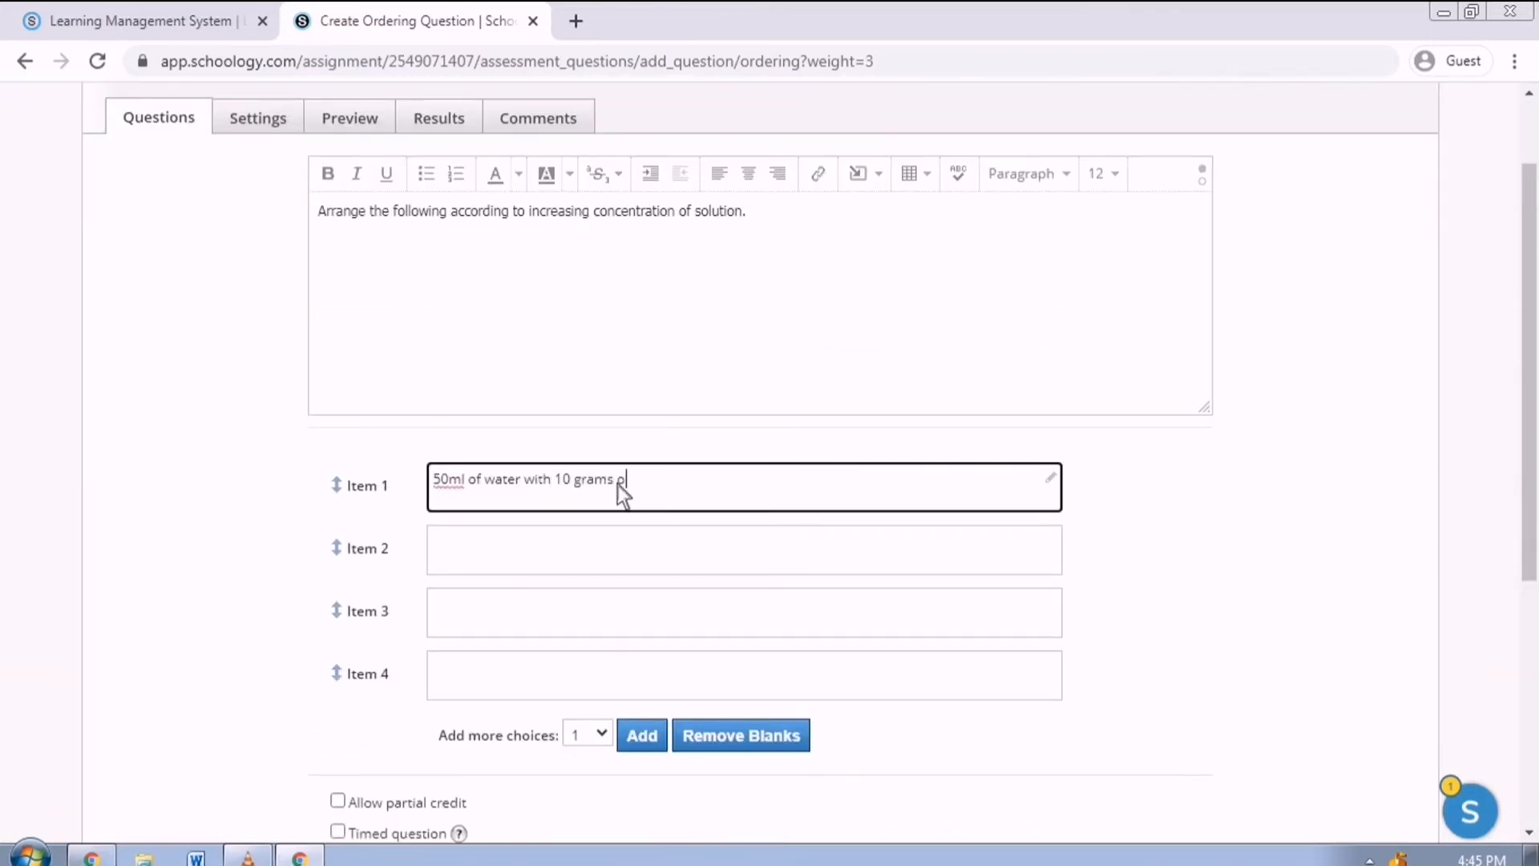
{"action": "left_click", "coordinate": [648, 550]}
{"action": "type", "text": "20 grams of salt in 50 mo of water"}
{"action": "left_click", "coordinate": [688, 625]}
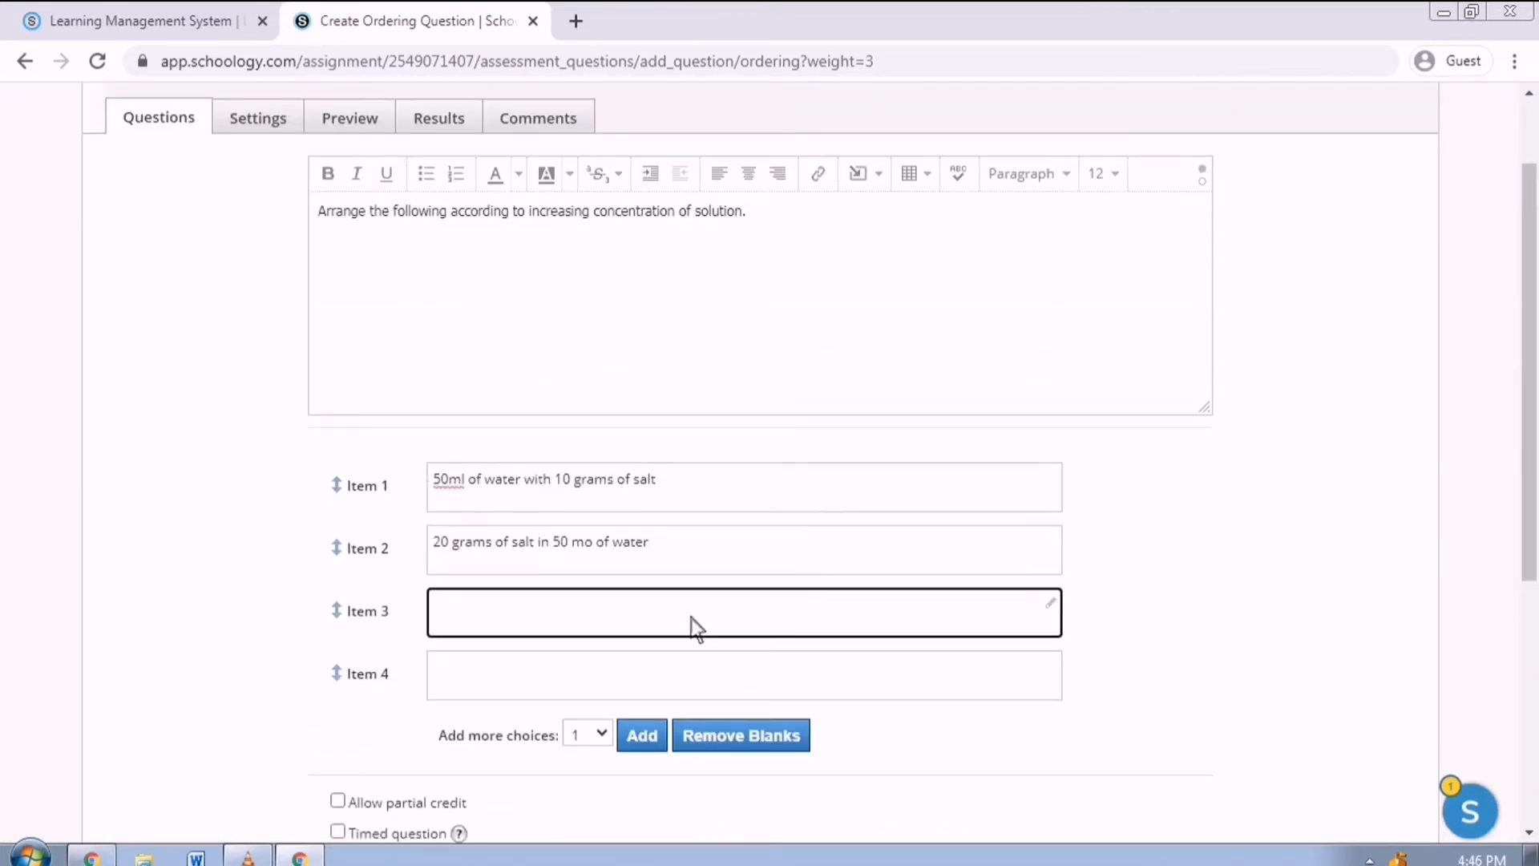
{"action": "type", "text": "50 ml of water with 40 grams of salt"}
{"action": "left_click", "coordinate": [649, 682]}
{"action": "type", "text": "50"}
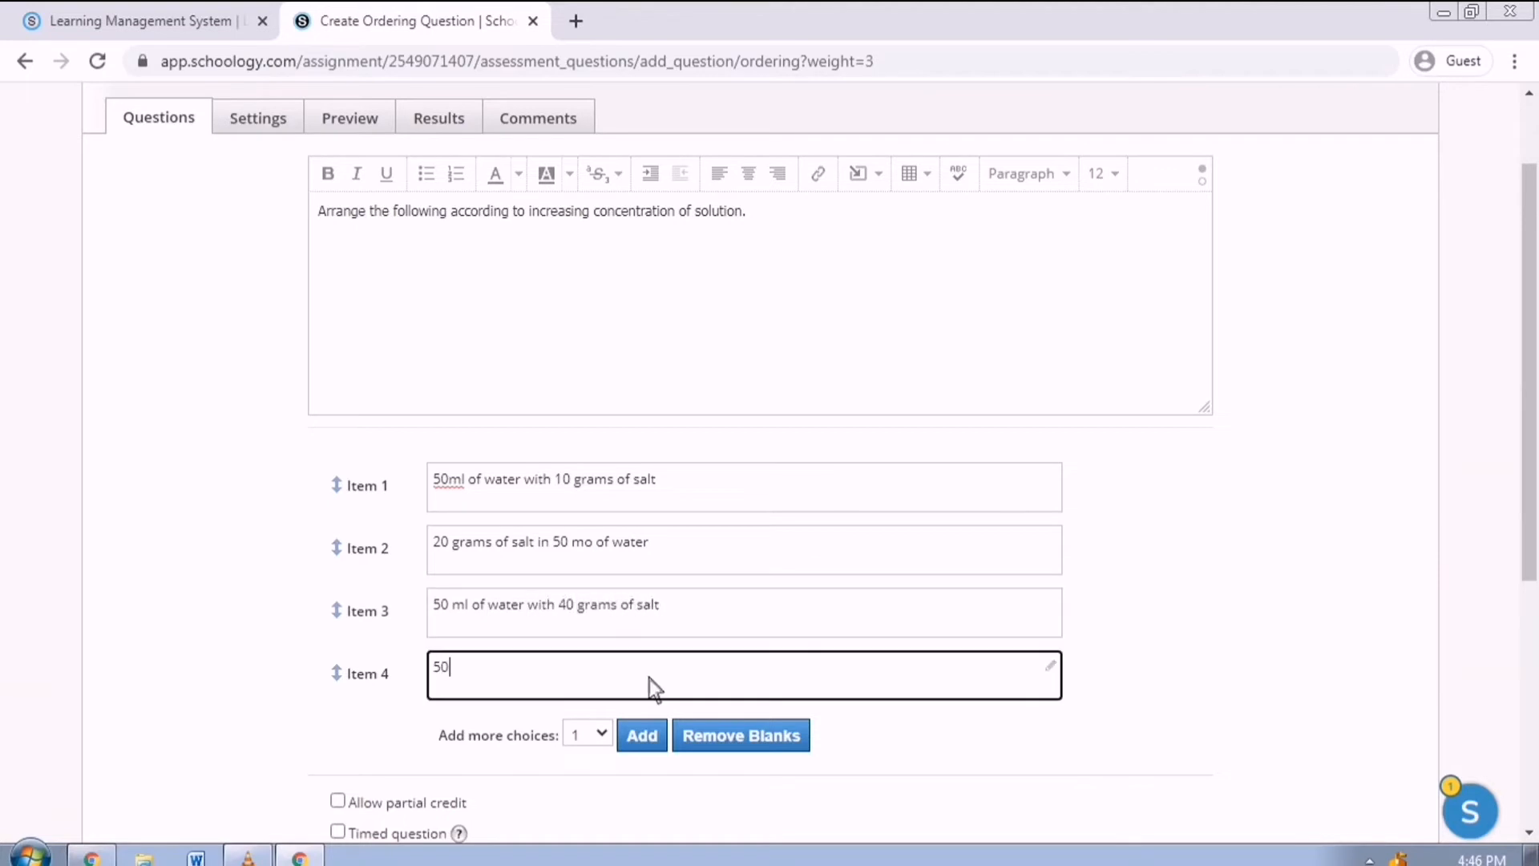
{"action": "type", "text": " ml of water with 60 grams of salt"}
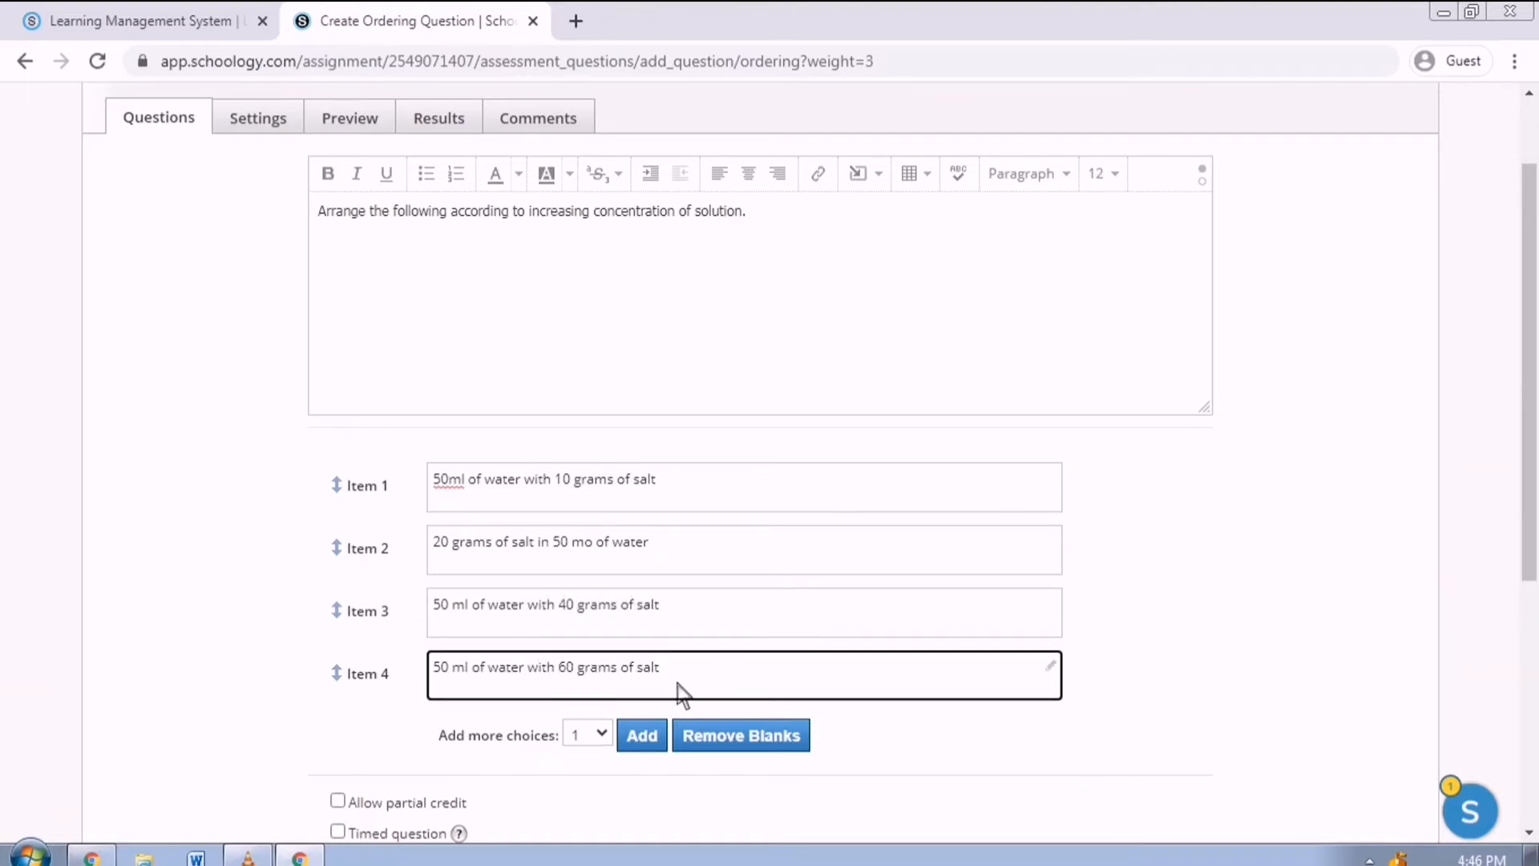
{"action": "scroll", "coordinate": [675, 745], "scroll_direction": "down", "scroll_amount": 1}
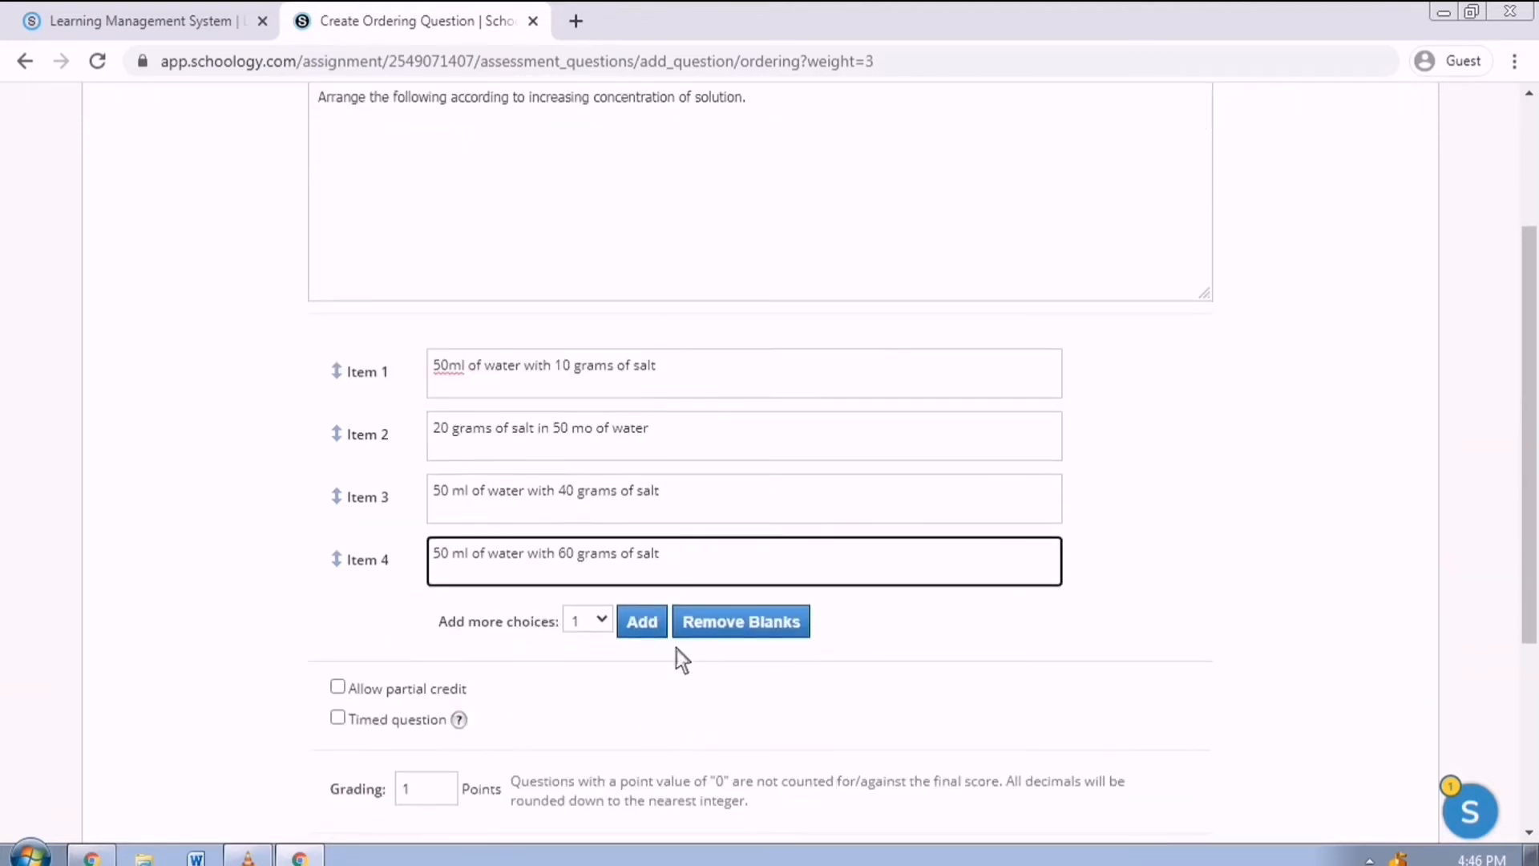
{"action": "left_click", "coordinate": [659, 633]}
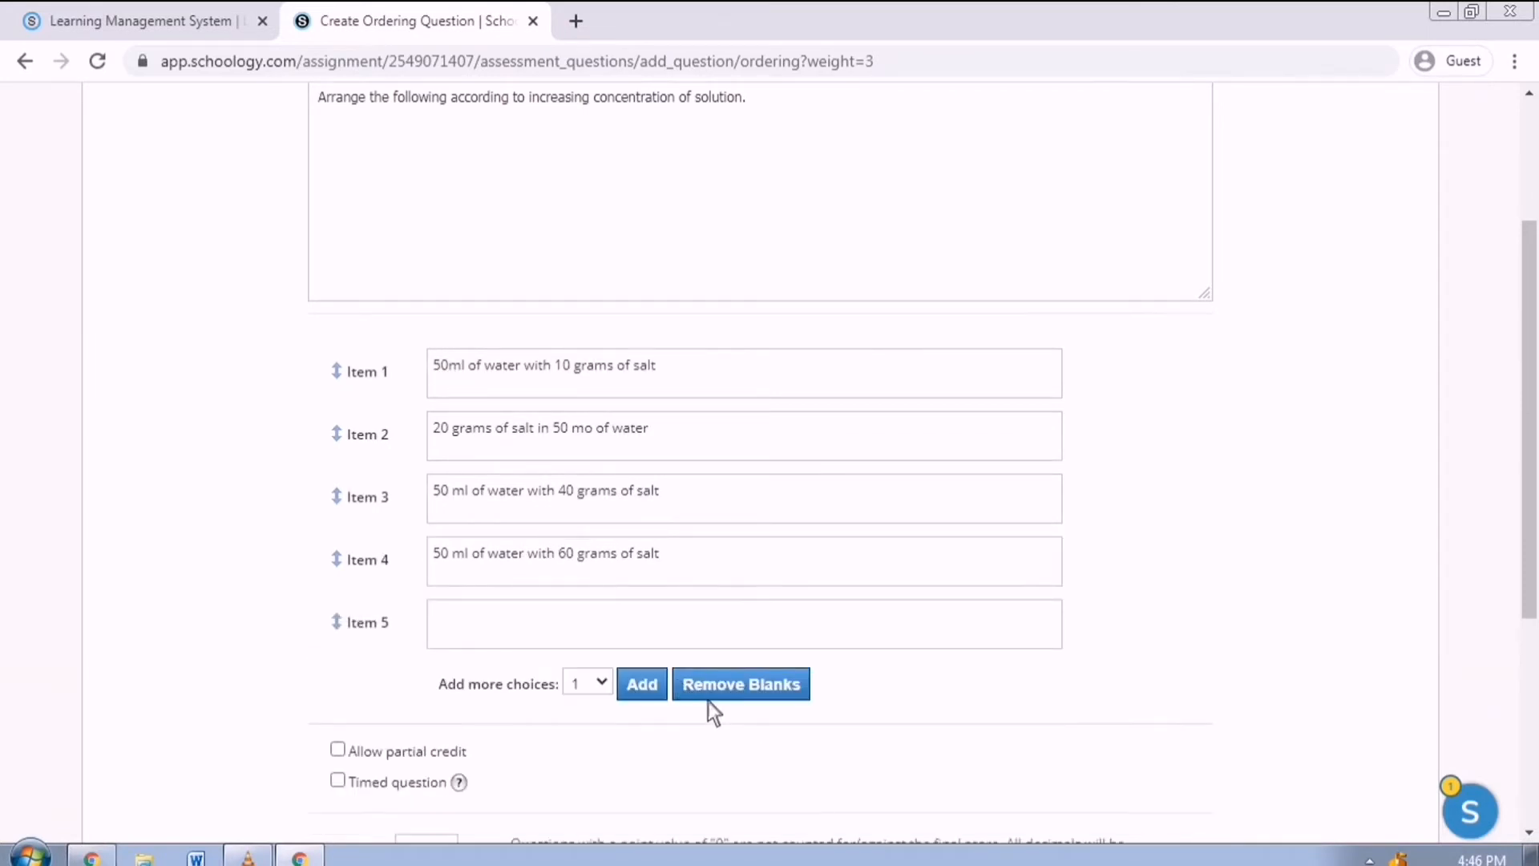
{"action": "left_click", "coordinate": [595, 643]}
{"action": "type", "text": "70 grams of salt in 50 ml of water"}
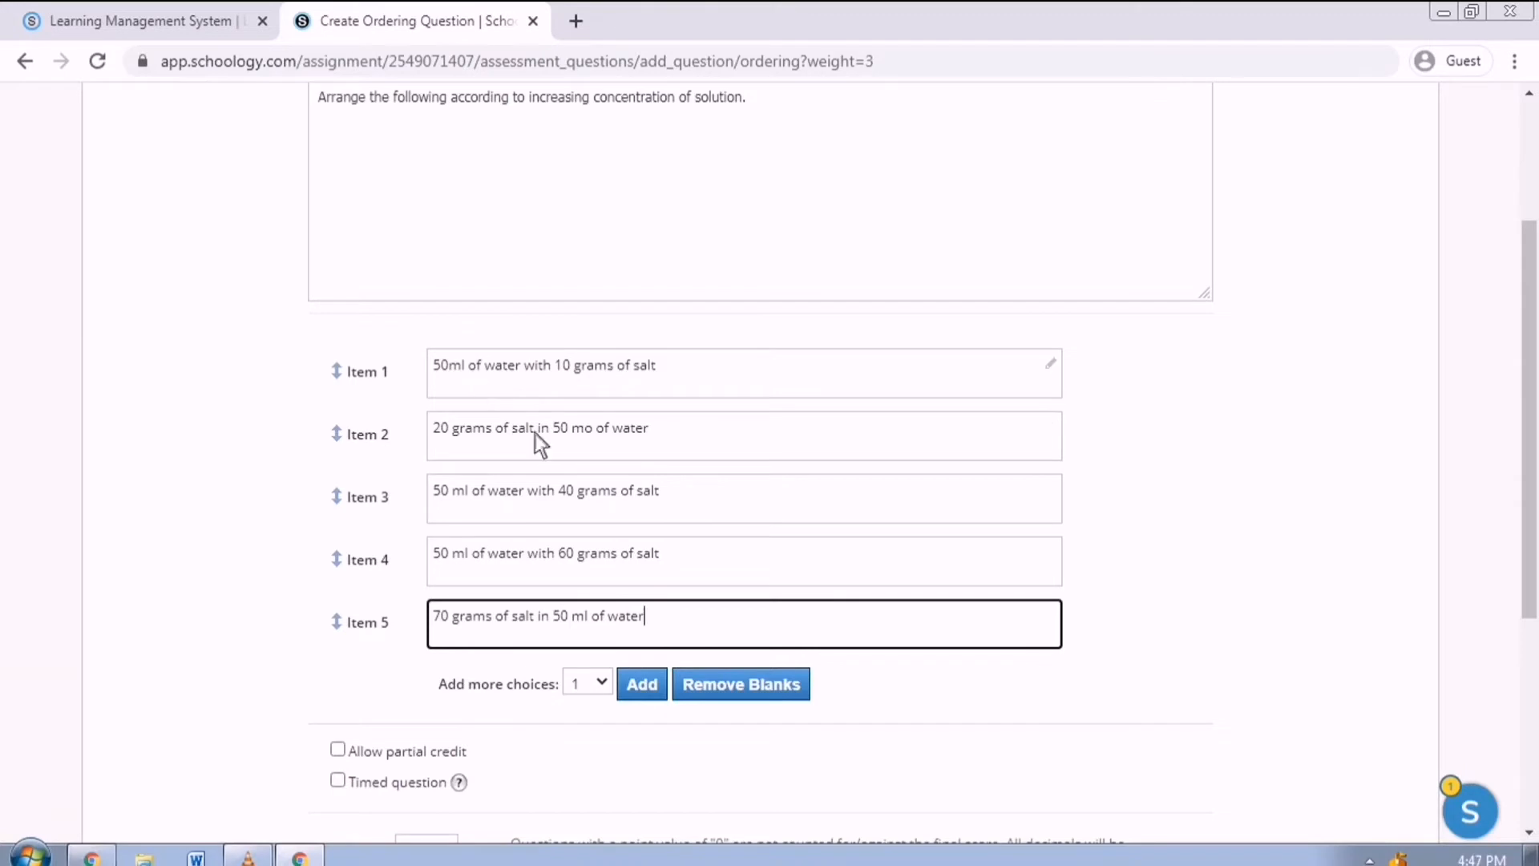
{"action": "scroll", "coordinate": [575, 599], "scroll_direction": "down", "scroll_amount": 3}
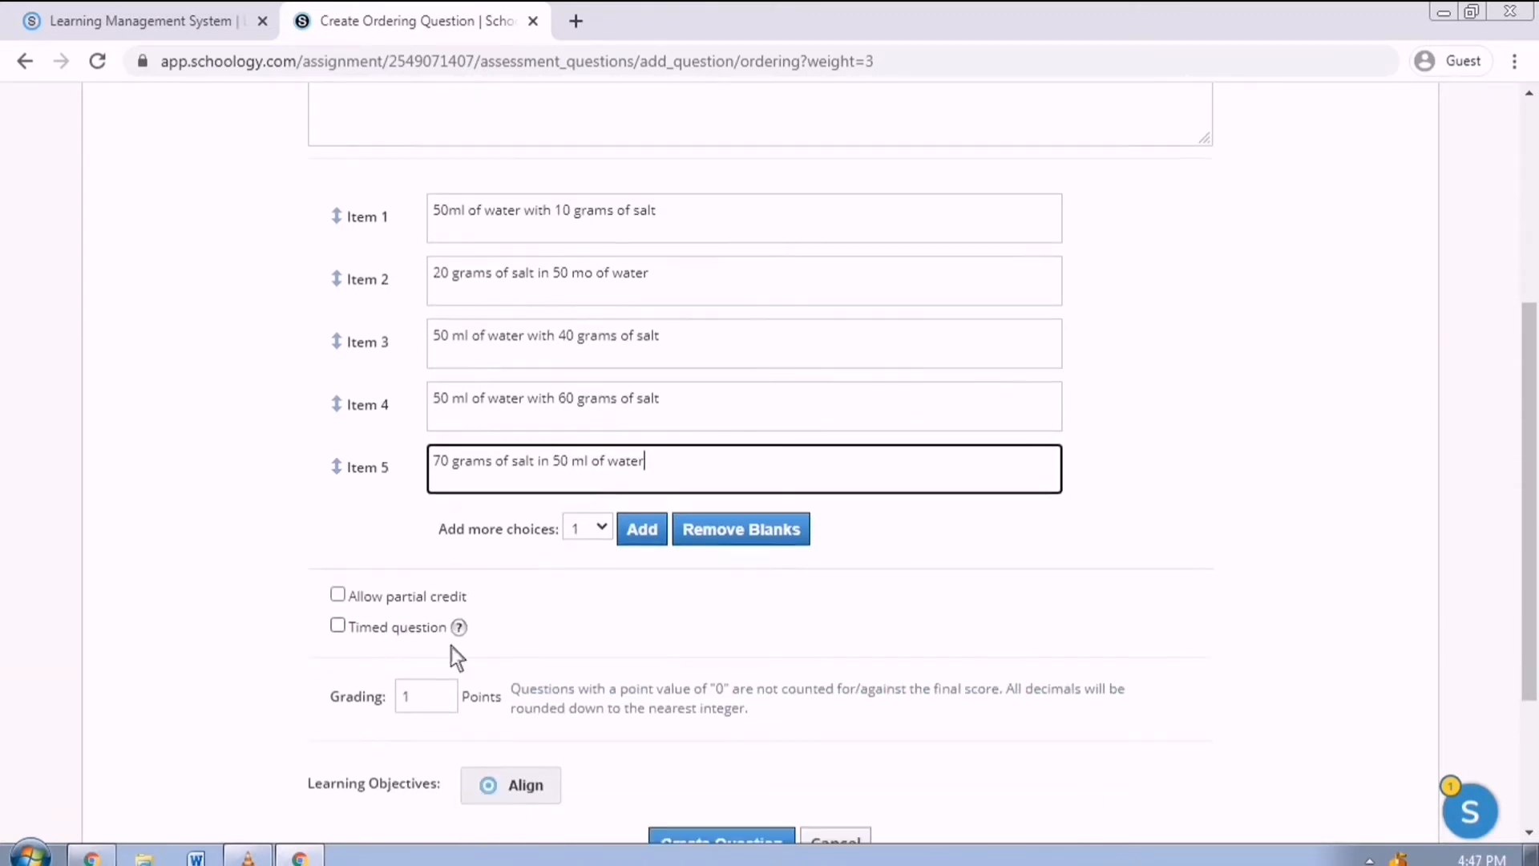
Make the question worth 5 points with partial credit allowed, and save it.
{"action": "left_click", "coordinate": [424, 620]}
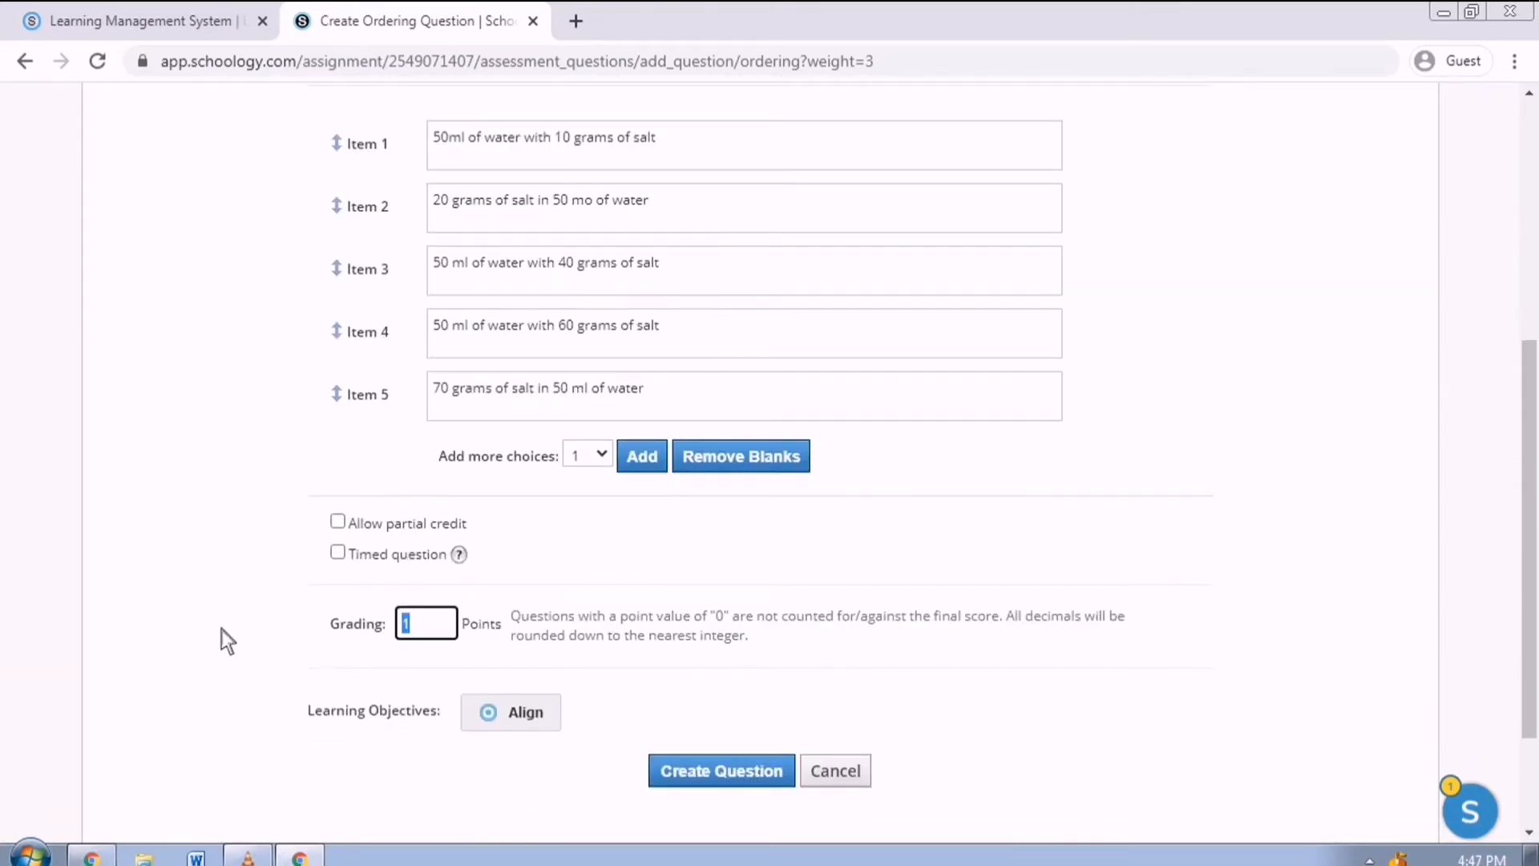
{"action": "type", "text": "5"}
{"action": "left_click", "coordinate": [672, 609]}
{"action": "left_click", "coordinate": [359, 531]}
{"action": "scroll", "coordinate": [560, 667], "scroll_direction": "down", "scroll_amount": 3}
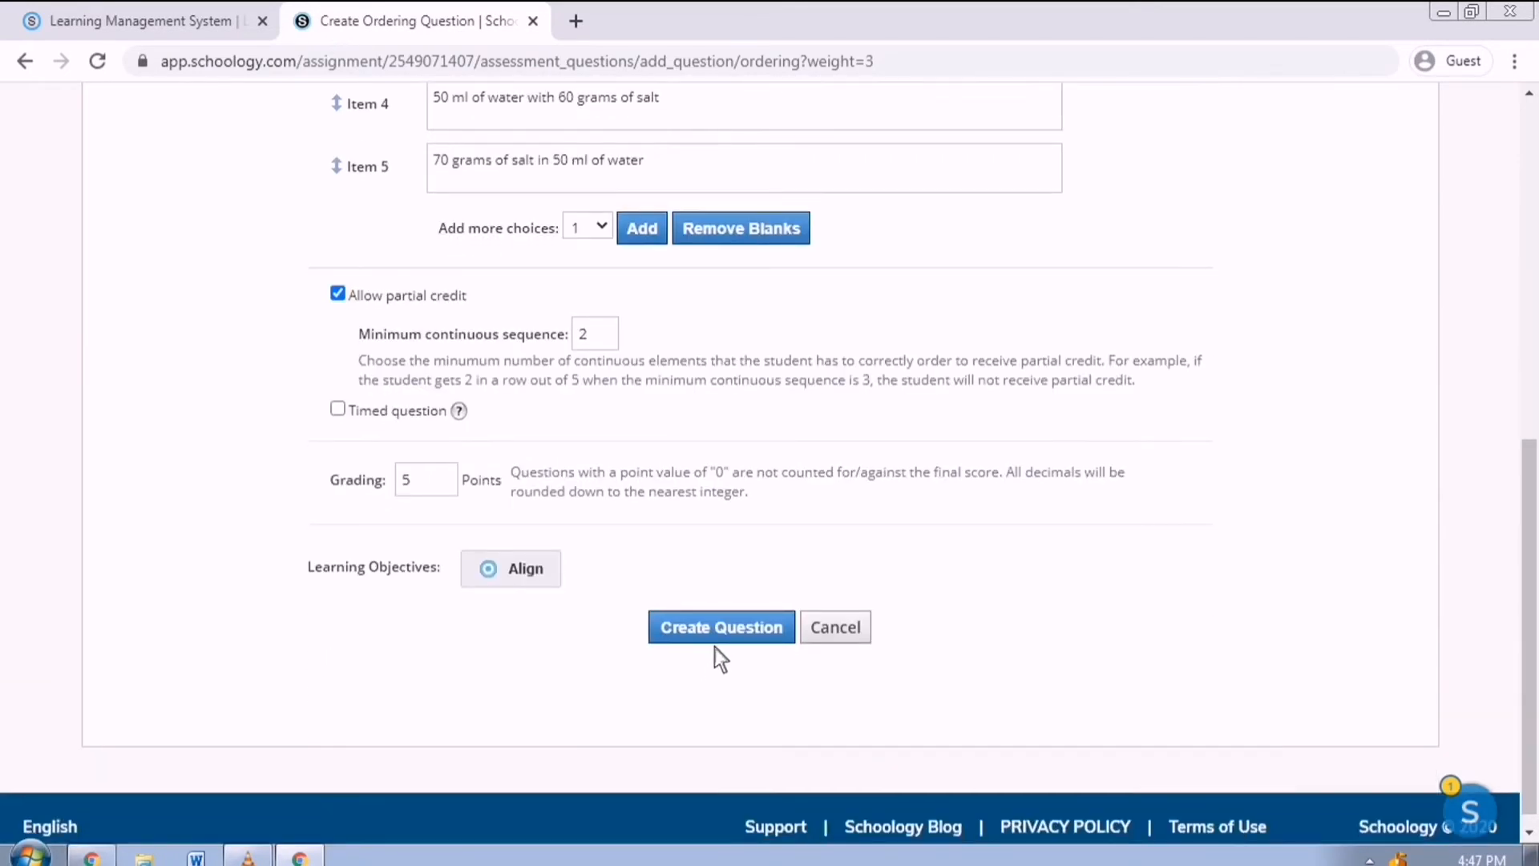
{"action": "left_click", "coordinate": [718, 637]}
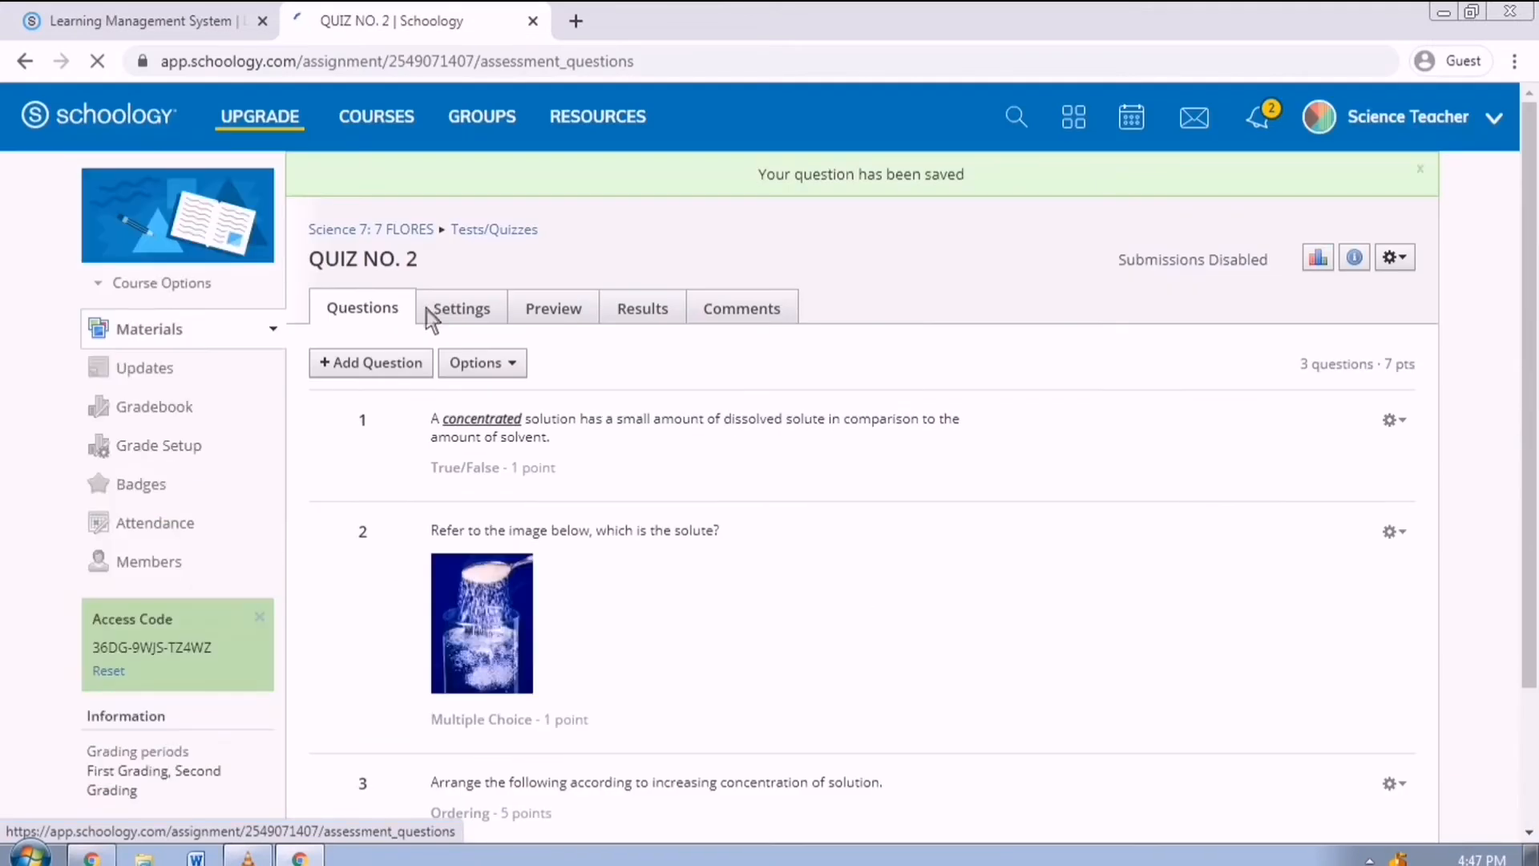
Start an essay question: 'Differentiate saturated friom unsaturated solution.'.
{"action": "left_click", "coordinate": [363, 375]}
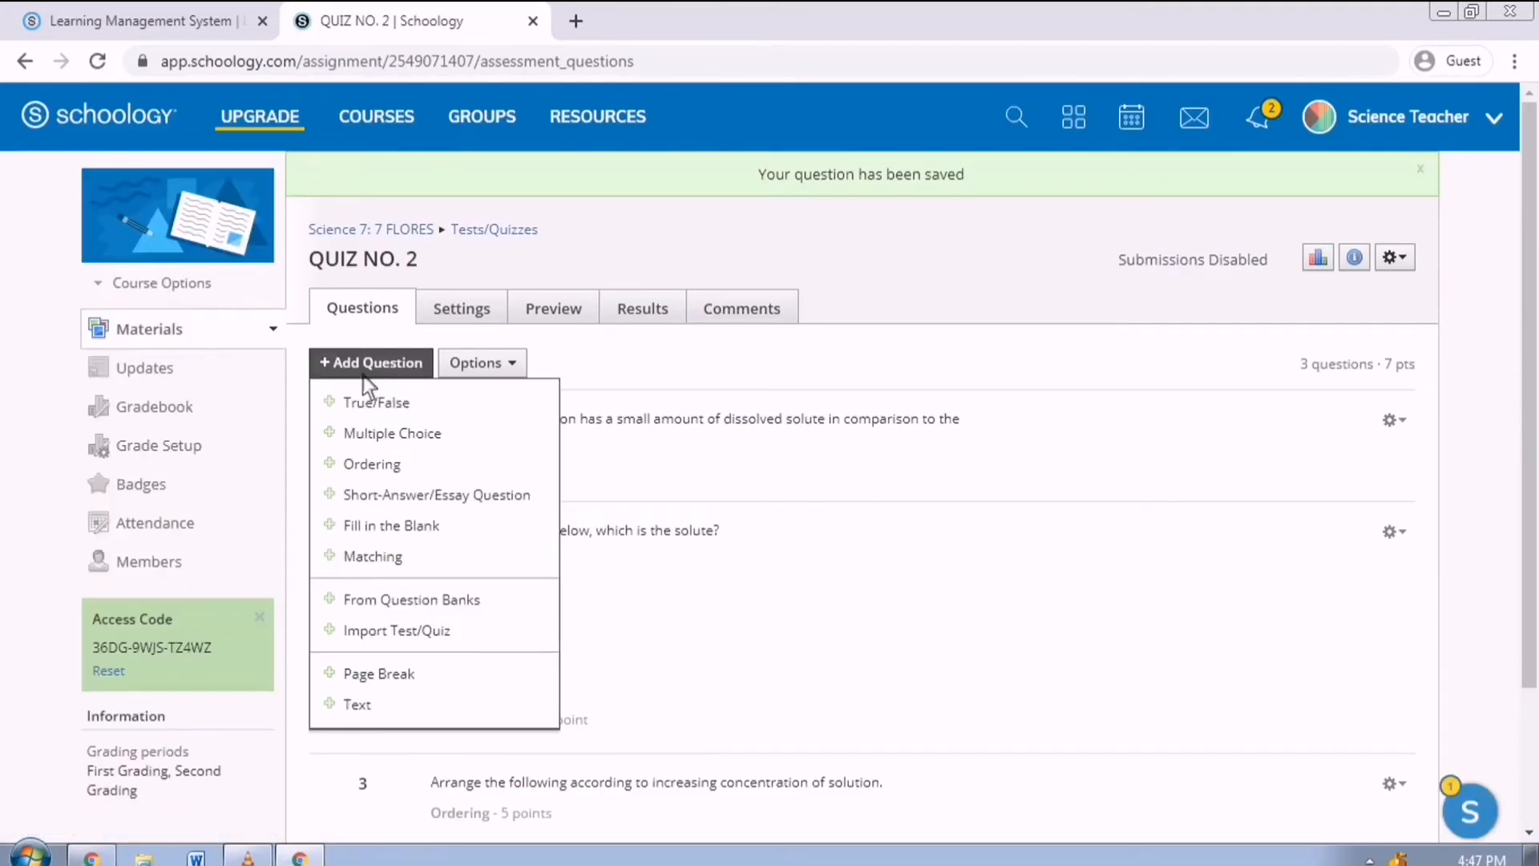
{"action": "left_click", "coordinate": [429, 503]}
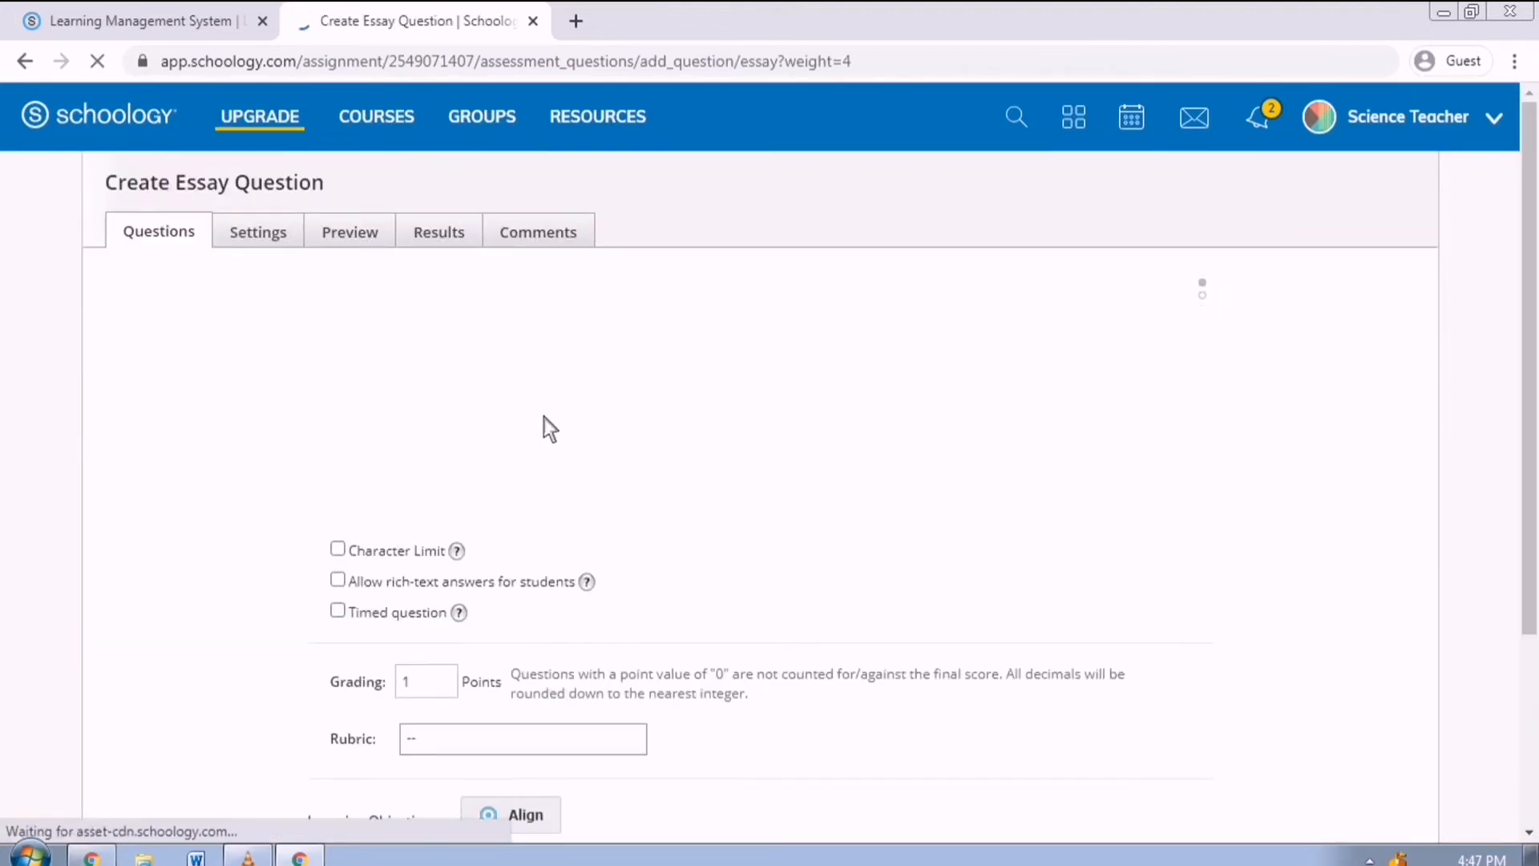
{"action": "type", "text": "Different"}
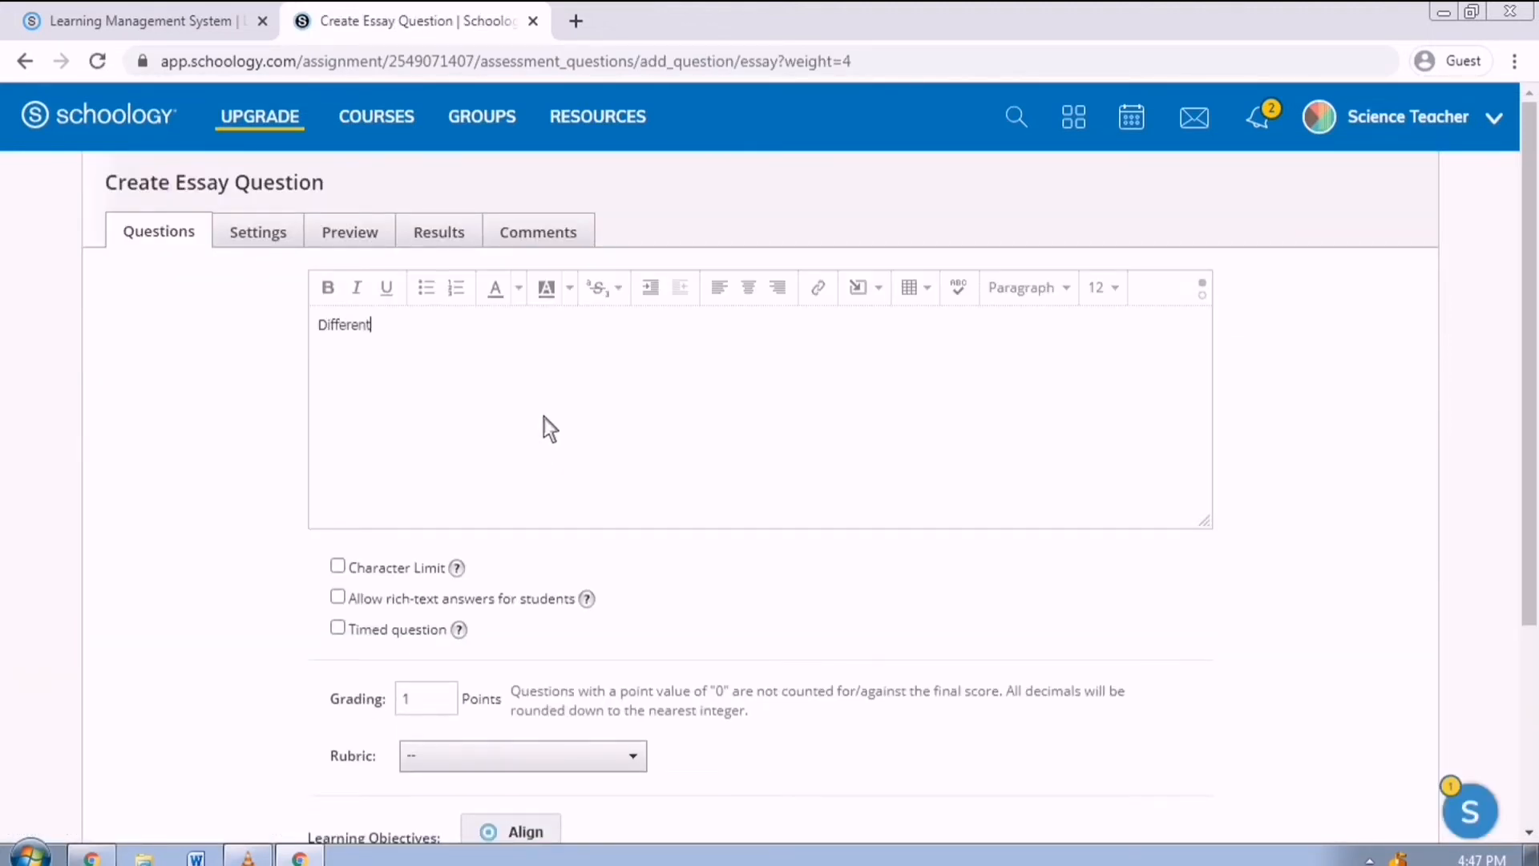
{"action": "type", "text": "iate saturated friom unsaturated solut"}
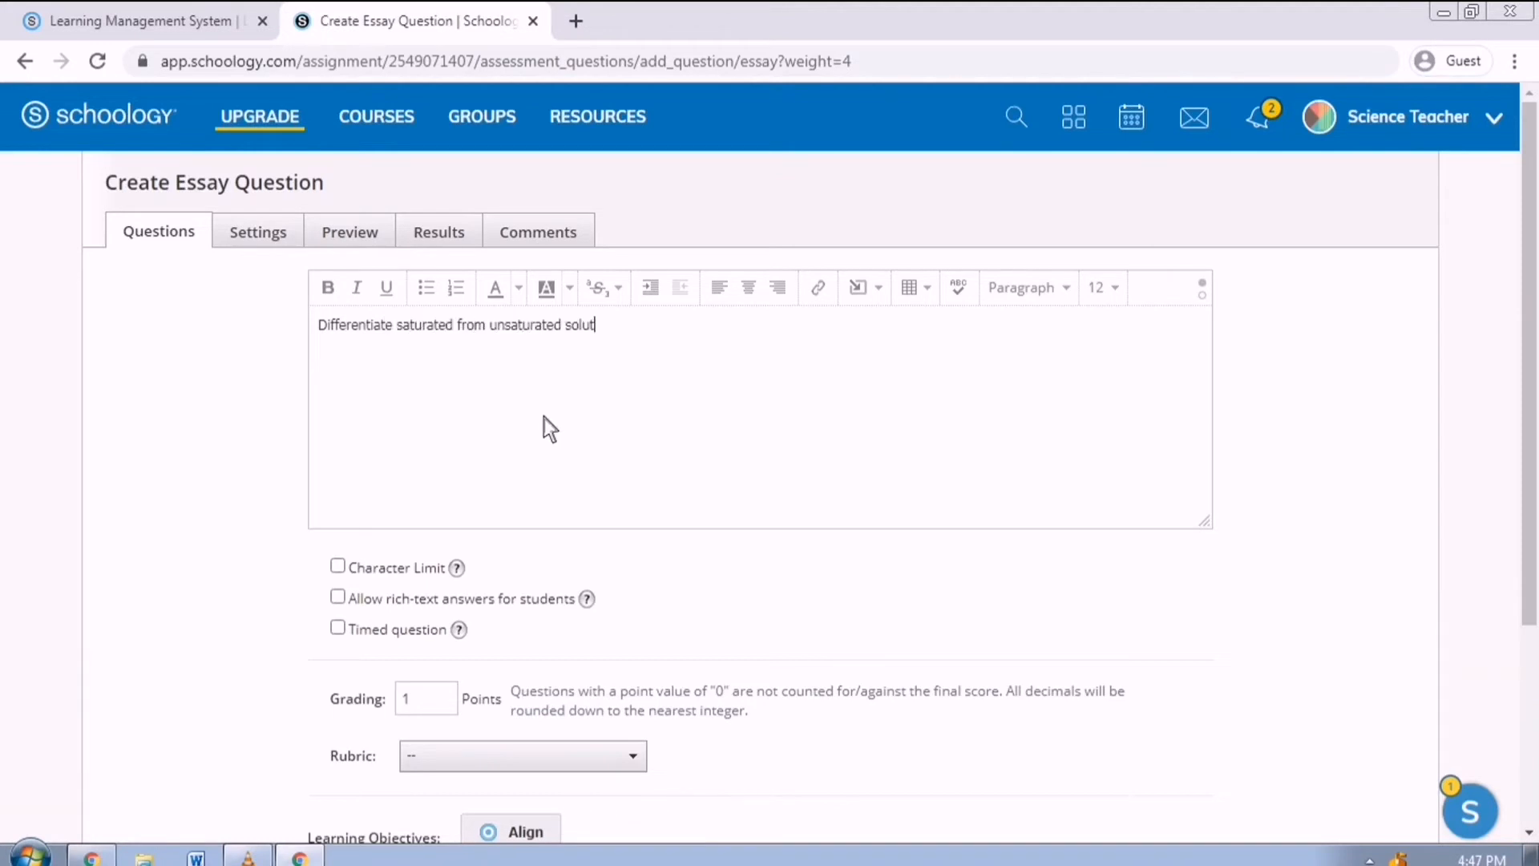
{"action": "type", "text": "ion."}
{"action": "scroll", "coordinate": [449, 441], "scroll_direction": "down", "scroll_amount": 1}
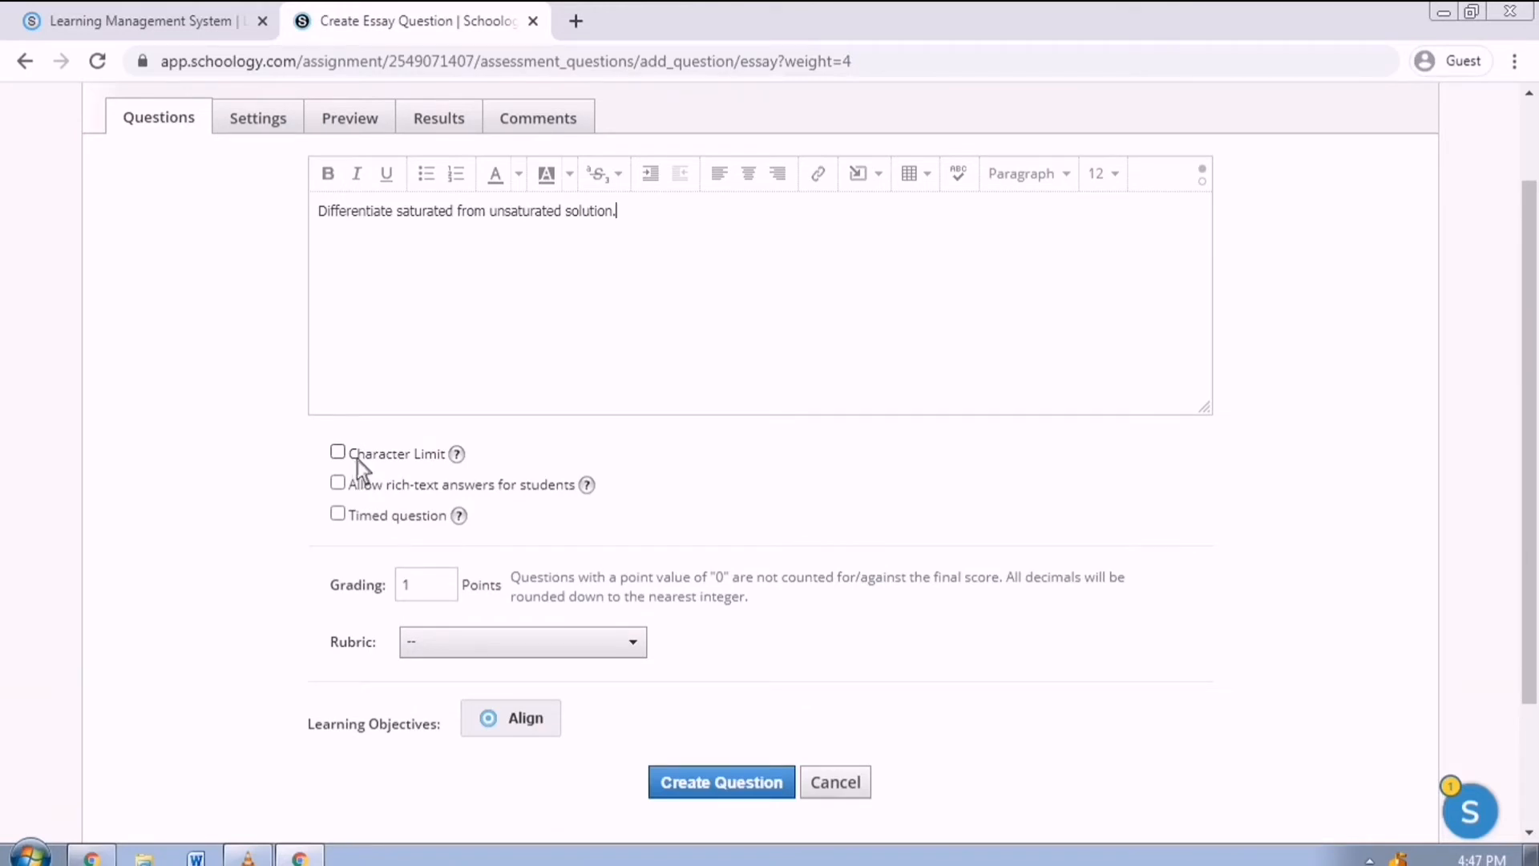
Limit answers to 100 characters, set the points to 5, and save the essay question.
{"action": "left_click", "coordinate": [348, 462]}
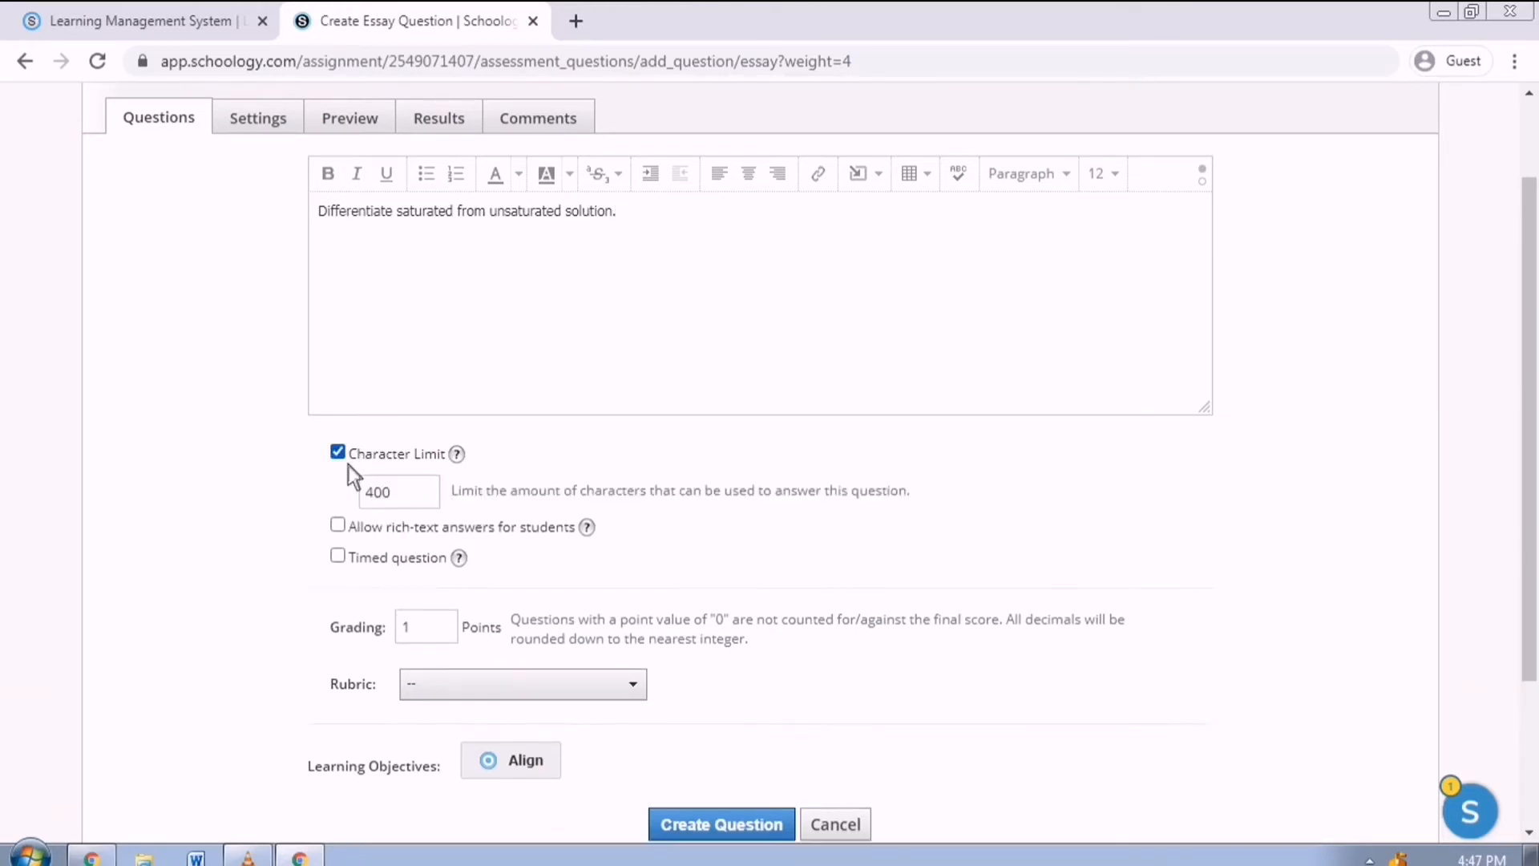
{"action": "double_click", "coordinate": [419, 508]}
{"action": "type", "text": "100"}
{"action": "double_click", "coordinate": [439, 638]}
{"action": "key", "text": "BackSpace"}
{"action": "scroll", "coordinate": [673, 790], "scroll_direction": "down", "scroll_amount": 3}
{"action": "left_click", "coordinate": [753, 616]}
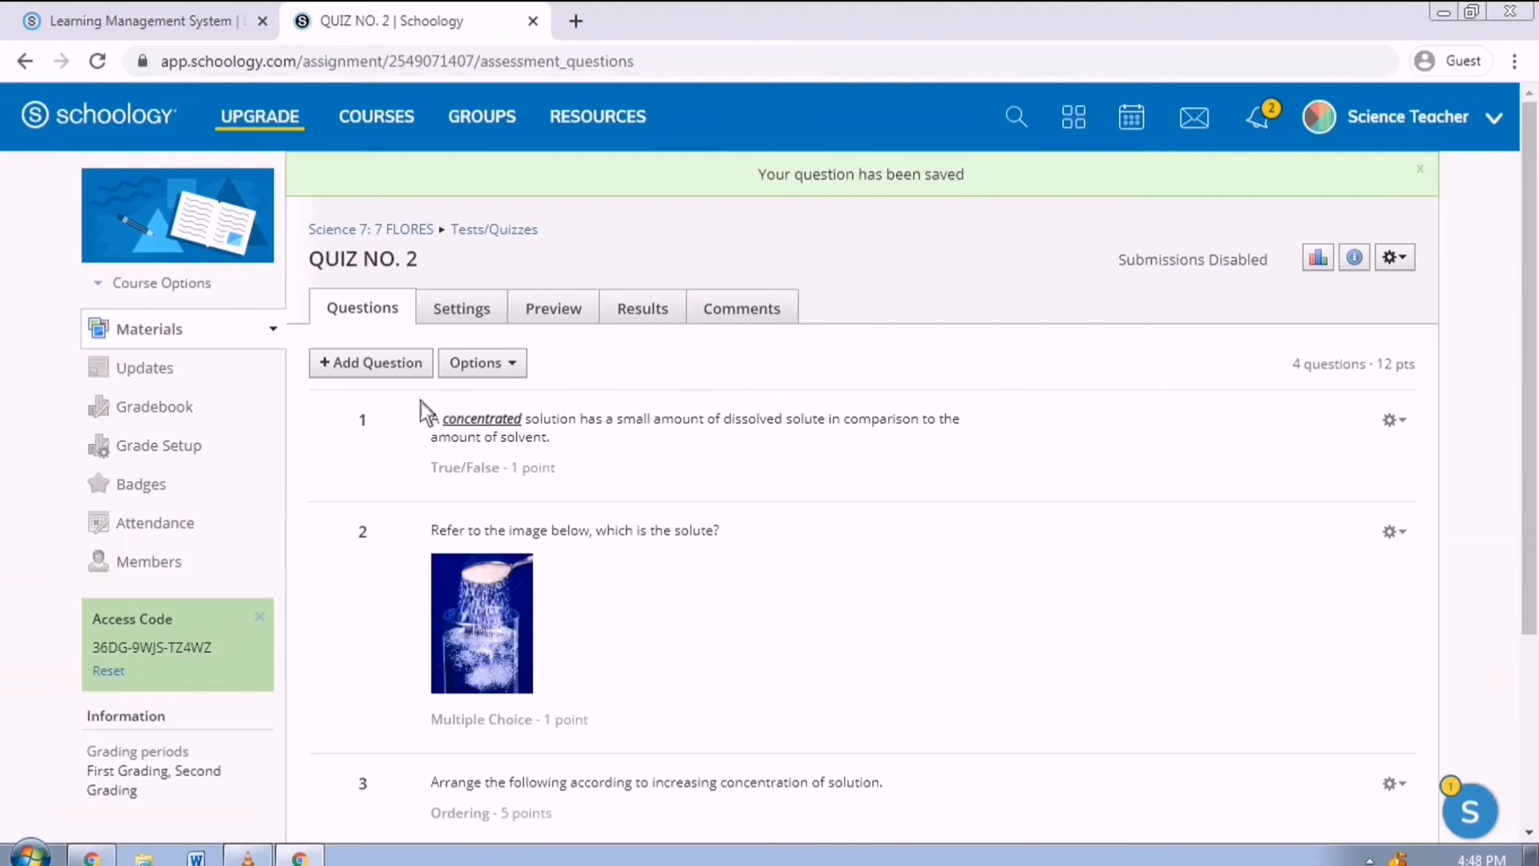
{"action": "left_click", "coordinate": [418, 370]}
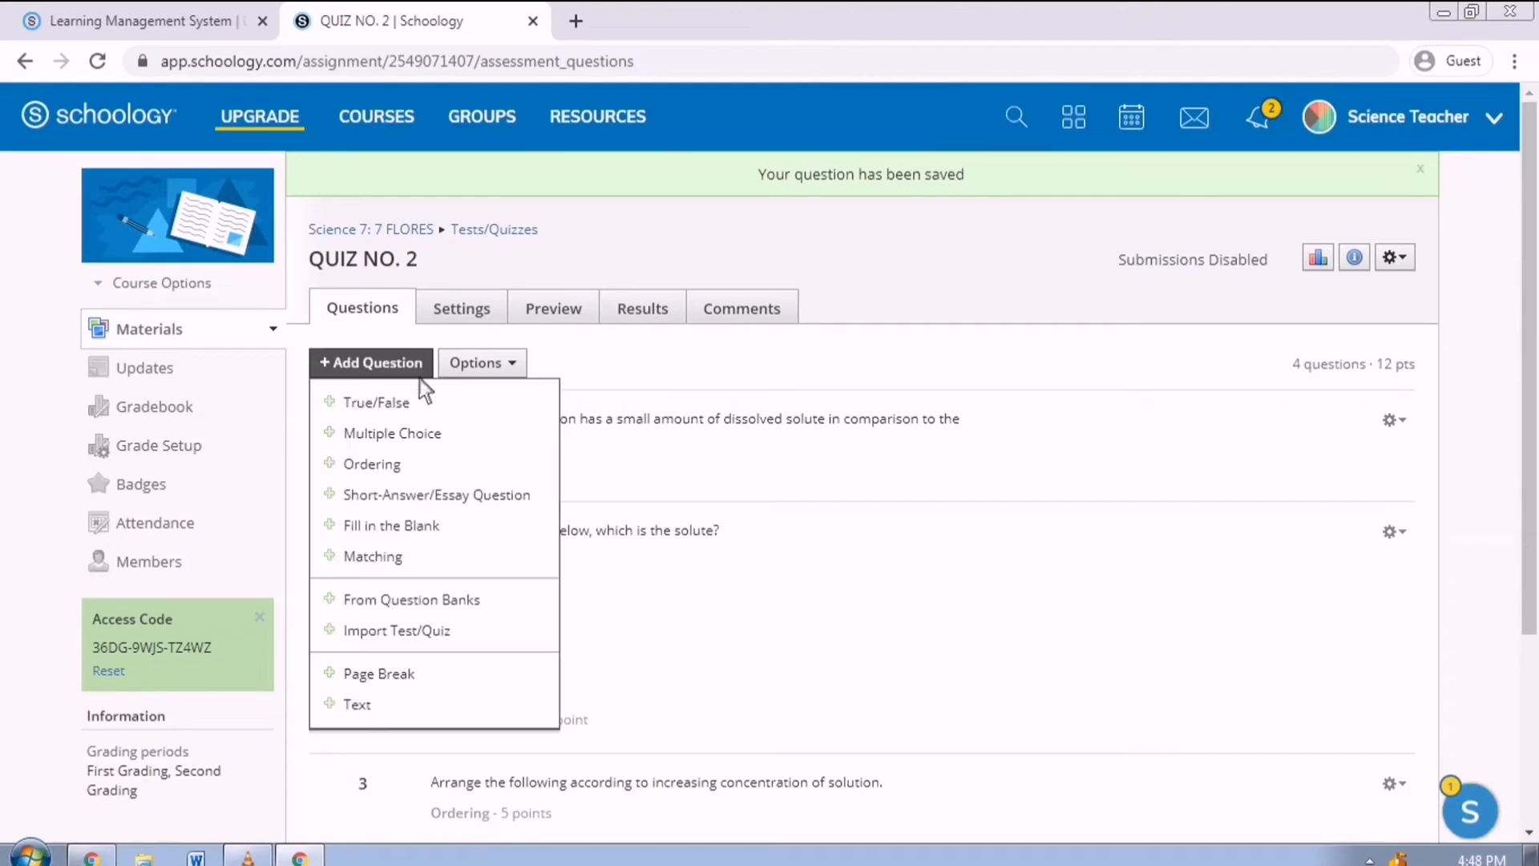
Add fill-in-the-blank '_ is the substance that dissolved in a solution.' with answer solute.
{"action": "left_click", "coordinate": [433, 528]}
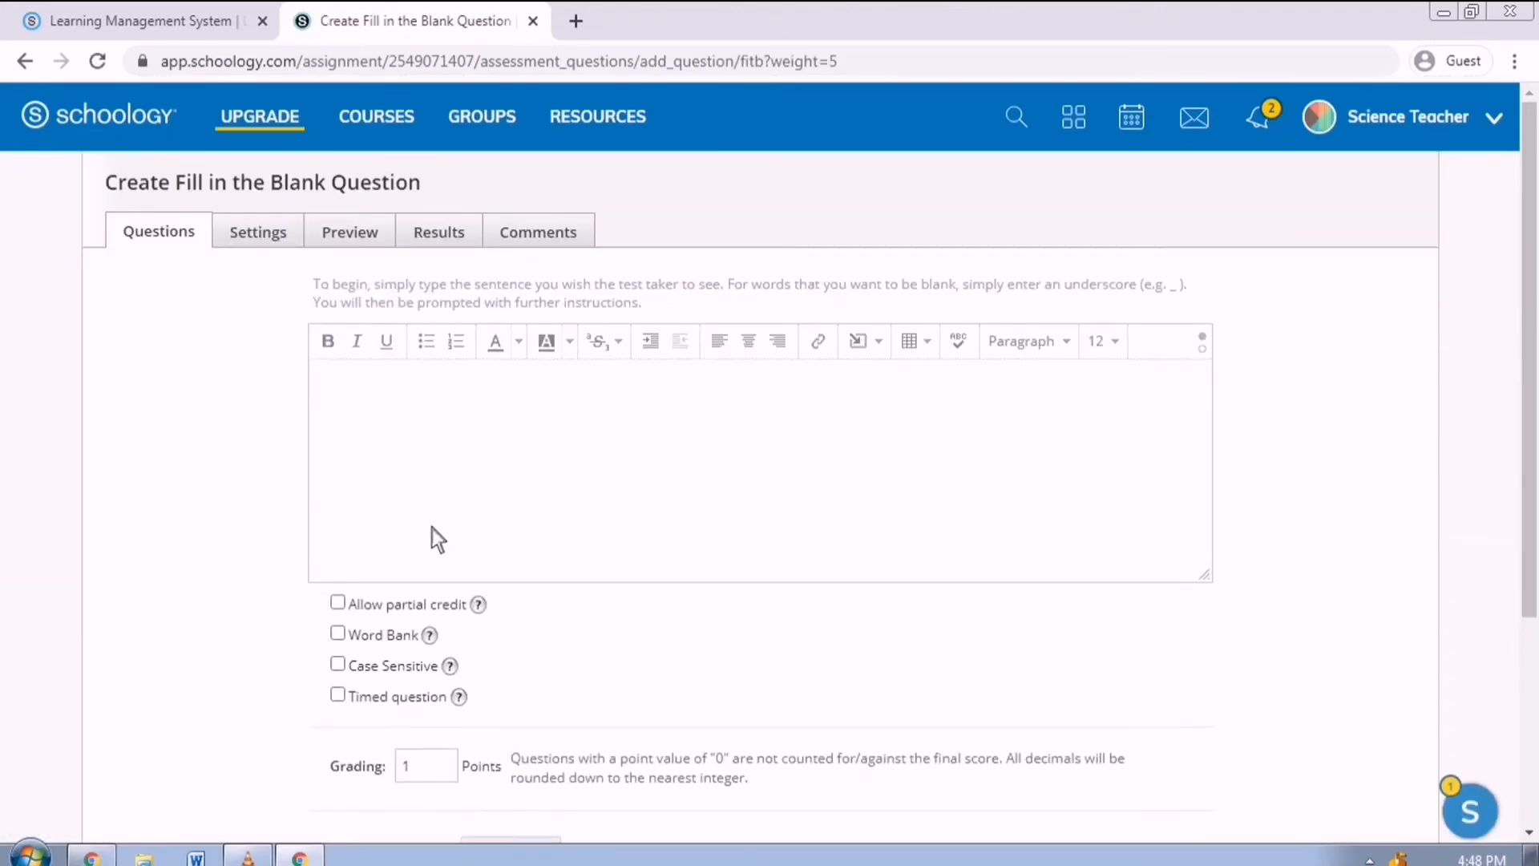
{"action": "left_click", "coordinate": [392, 386]}
{"action": "type", "text": "_ is the substance that dois"}
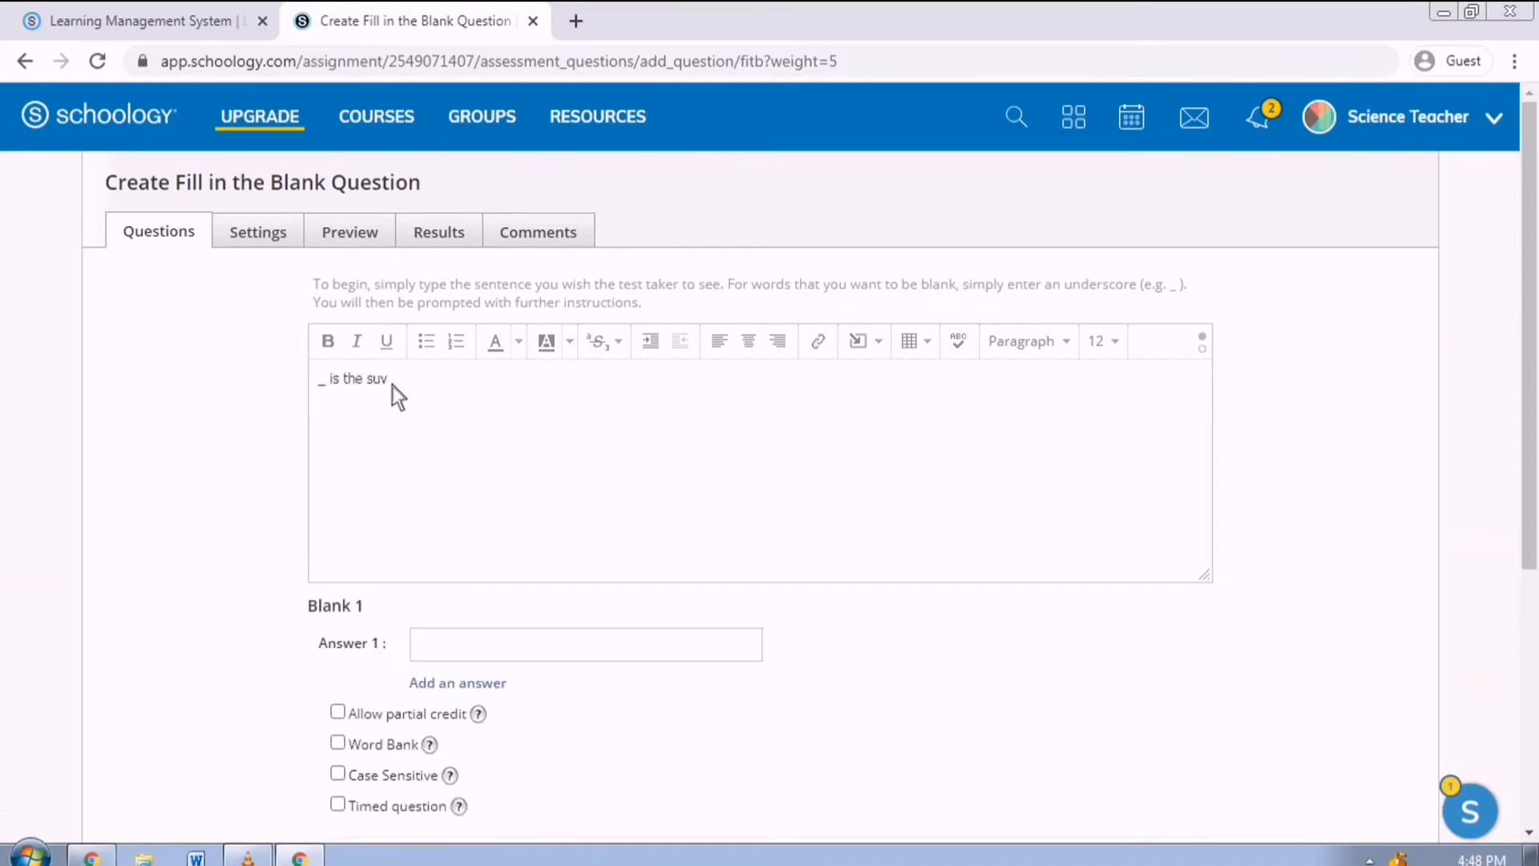
{"action": "key", "text": "BackSpace"}
{"action": "key", "text": "BackSpace"}
{"action": "key", "text": "BackSpace"}
{"action": "type", "text": "issolved in a solu"}
{"action": "type", "text": "tion."}
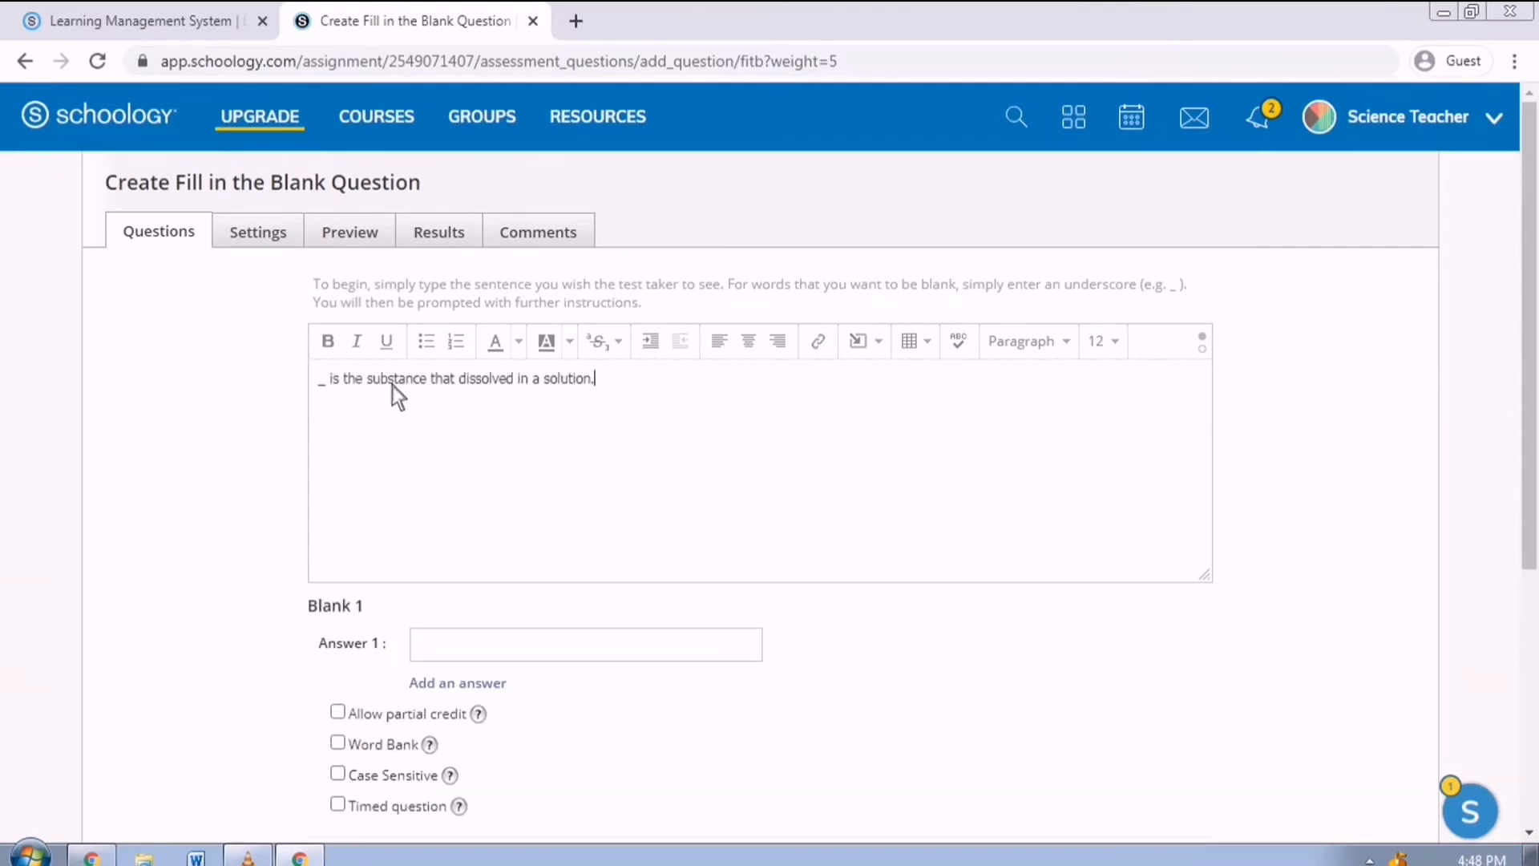
{"action": "left_click", "coordinate": [518, 656]}
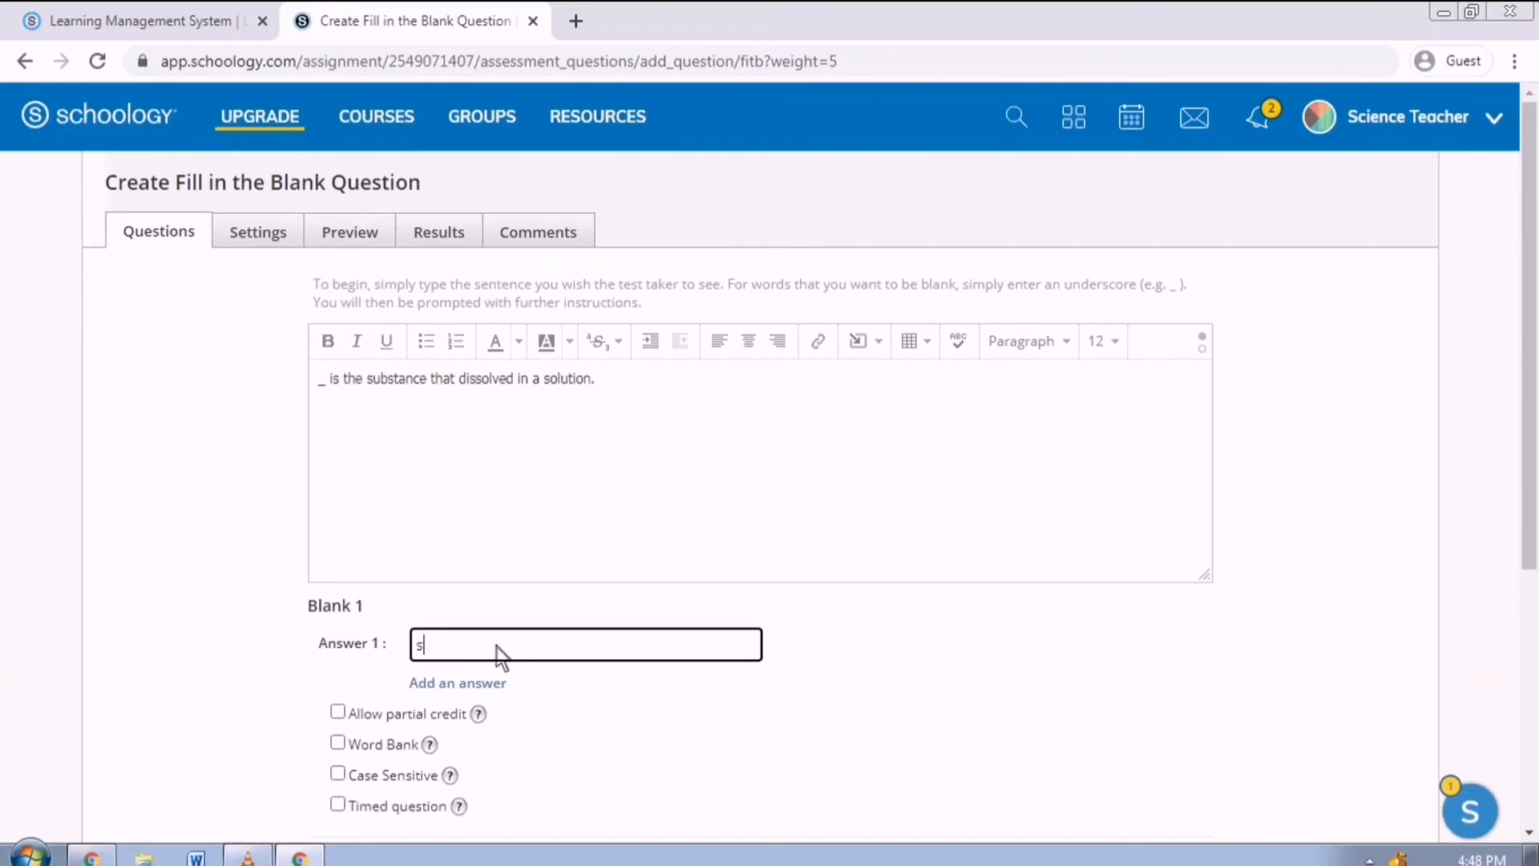
{"action": "type", "text": "solute"}
{"action": "scroll", "coordinate": [589, 665], "scroll_direction": "down", "scroll_amount": 4}
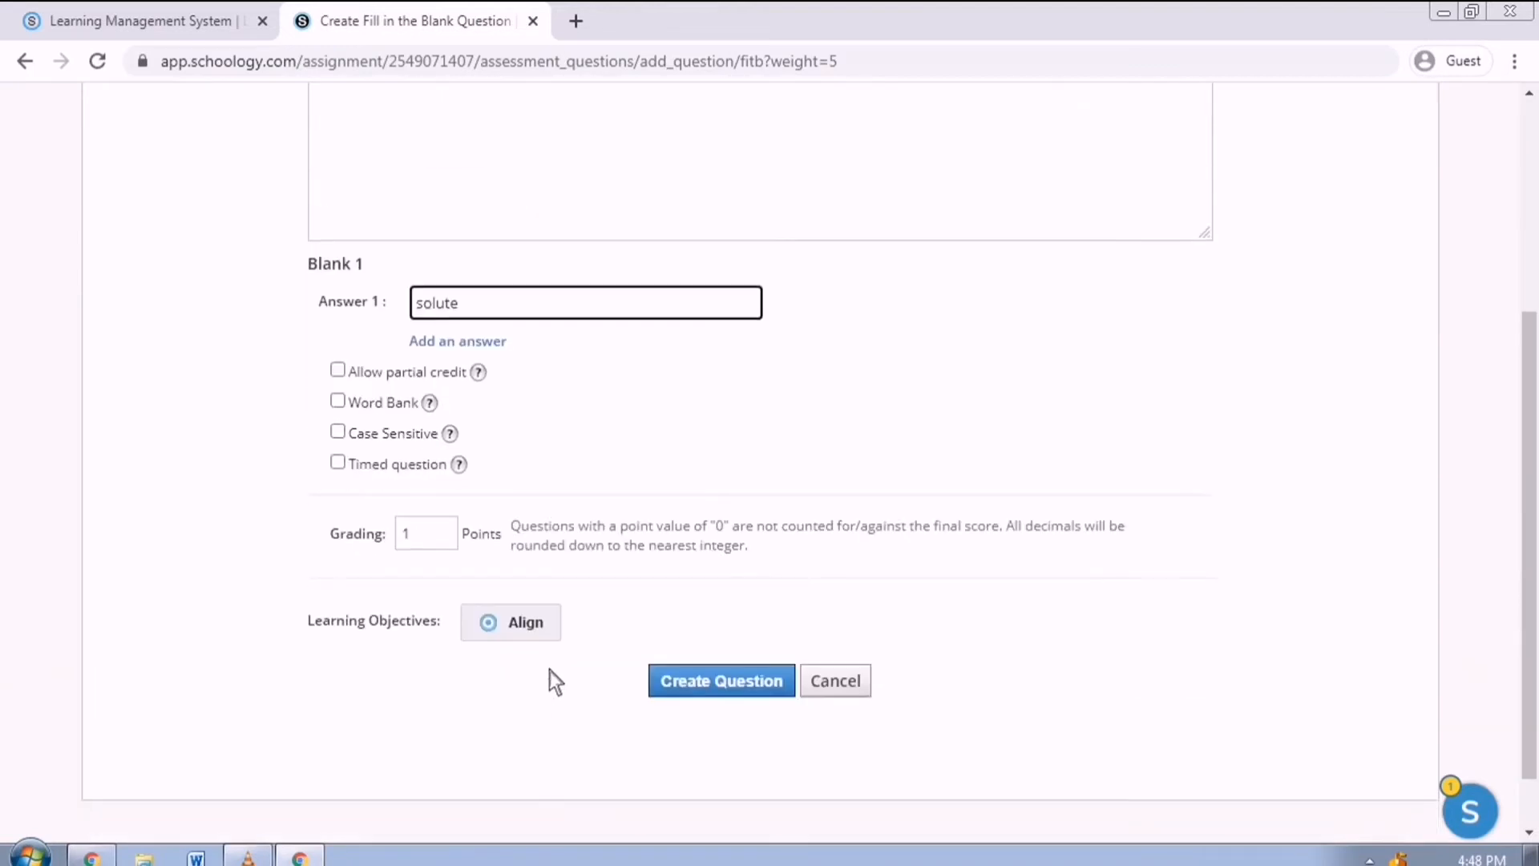
{"action": "left_click", "coordinate": [708, 691]}
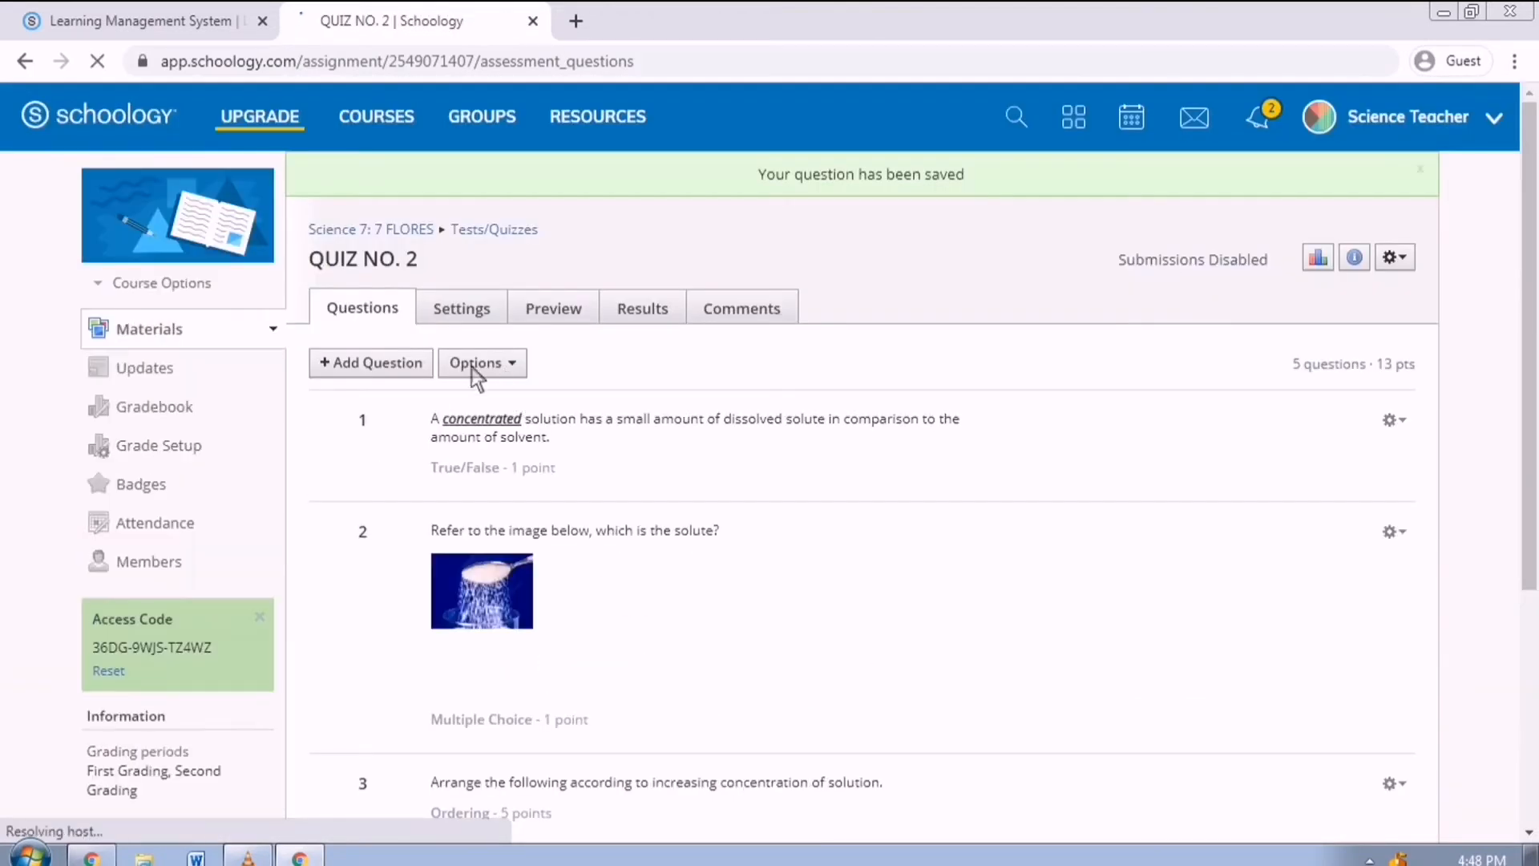
{"action": "left_click", "coordinate": [426, 375]}
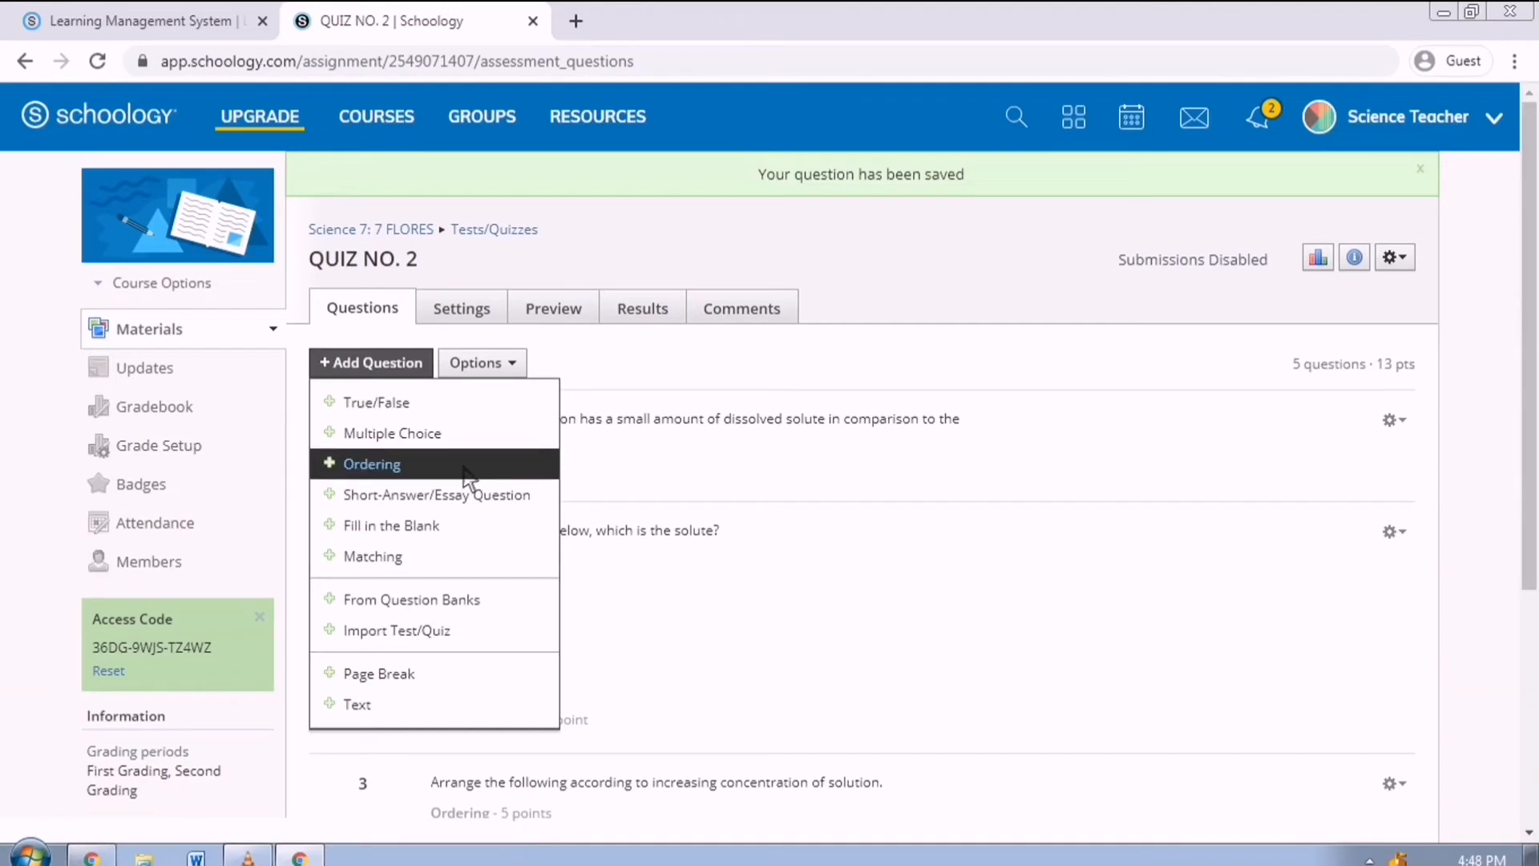
Start a matching question 'Match column A with column B.' with pairs Unsaturated and Solvent.
{"action": "left_click", "coordinate": [478, 561]}
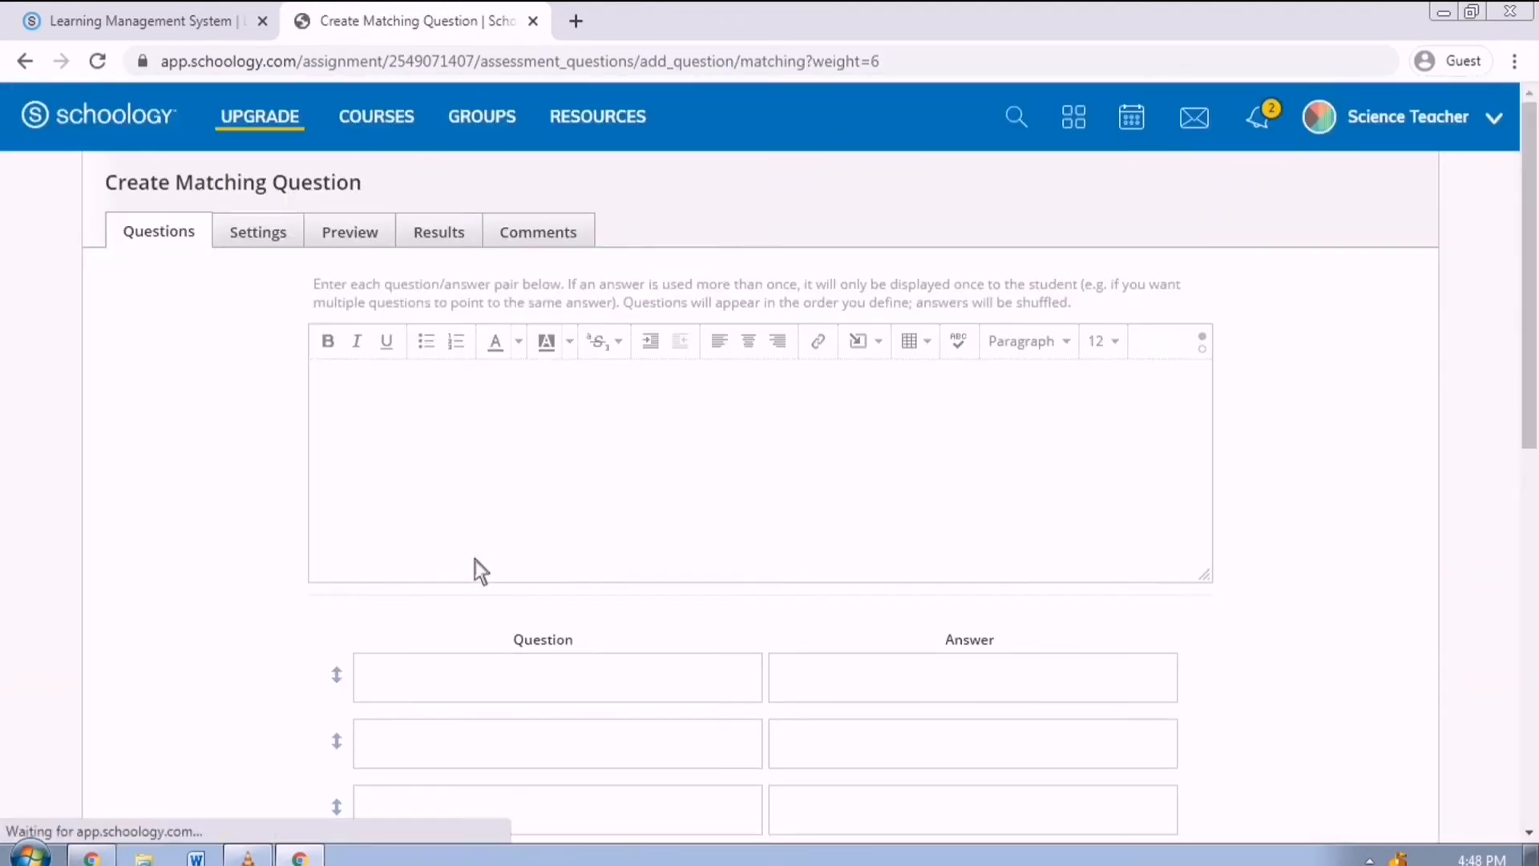
{"action": "type", "text": "Match"}
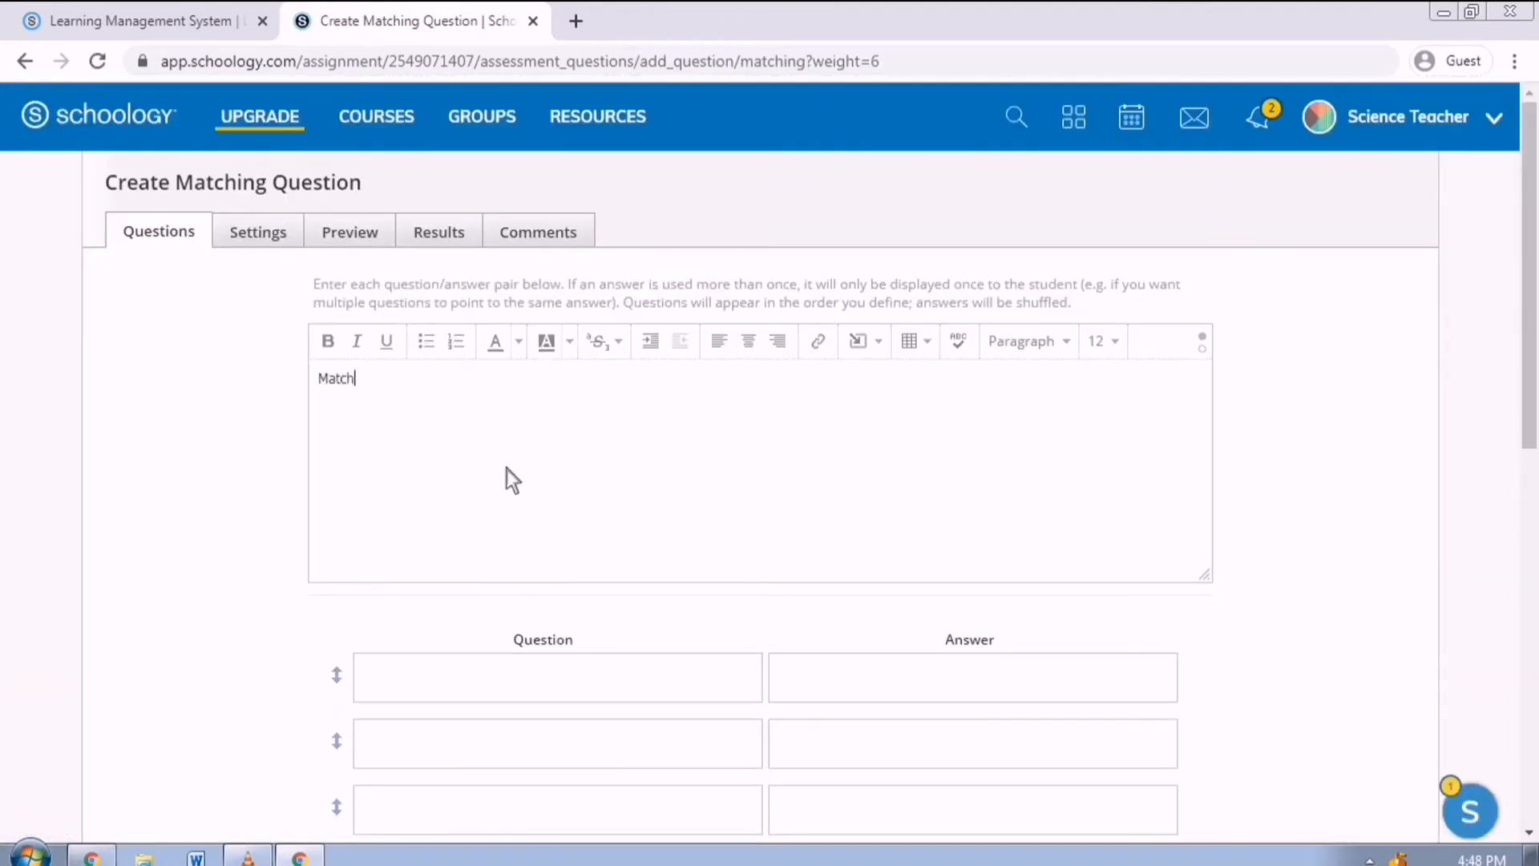
{"action": "type", "text": " column A with column B."}
{"action": "scroll", "coordinate": [371, 594], "scroll_direction": "down", "scroll_amount": 3}
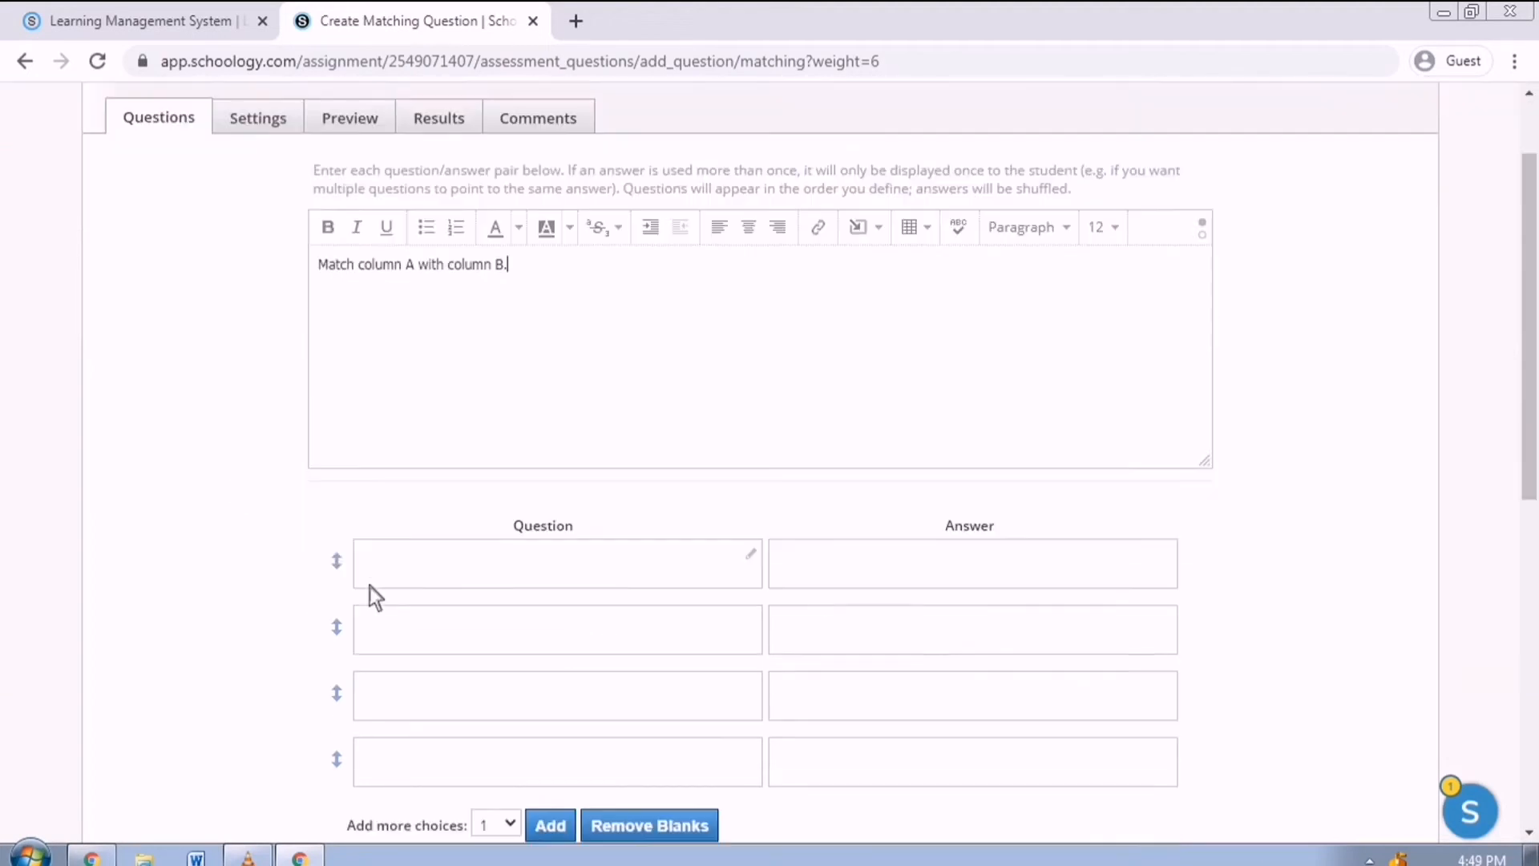
{"action": "left_click", "coordinate": [481, 464]}
{"action": "type", "text": "chemical solution in which the solute concentration is lower than its equilibrium solubility"}
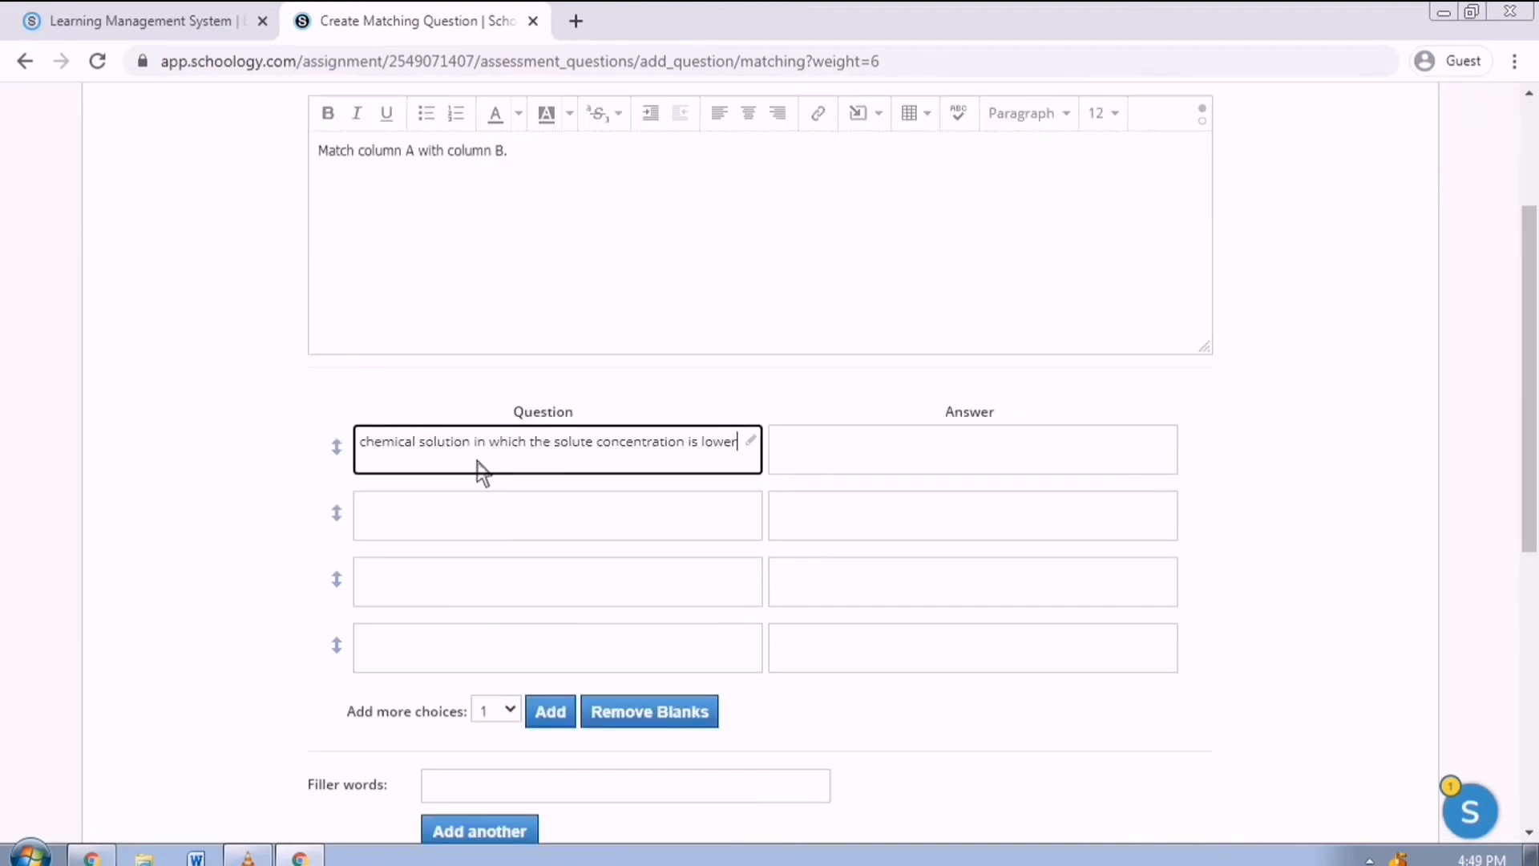
{"action": "left_click", "coordinate": [836, 472]}
{"action": "type", "text": "Unsaturated"}
{"action": "left_click", "coordinate": [644, 540]}
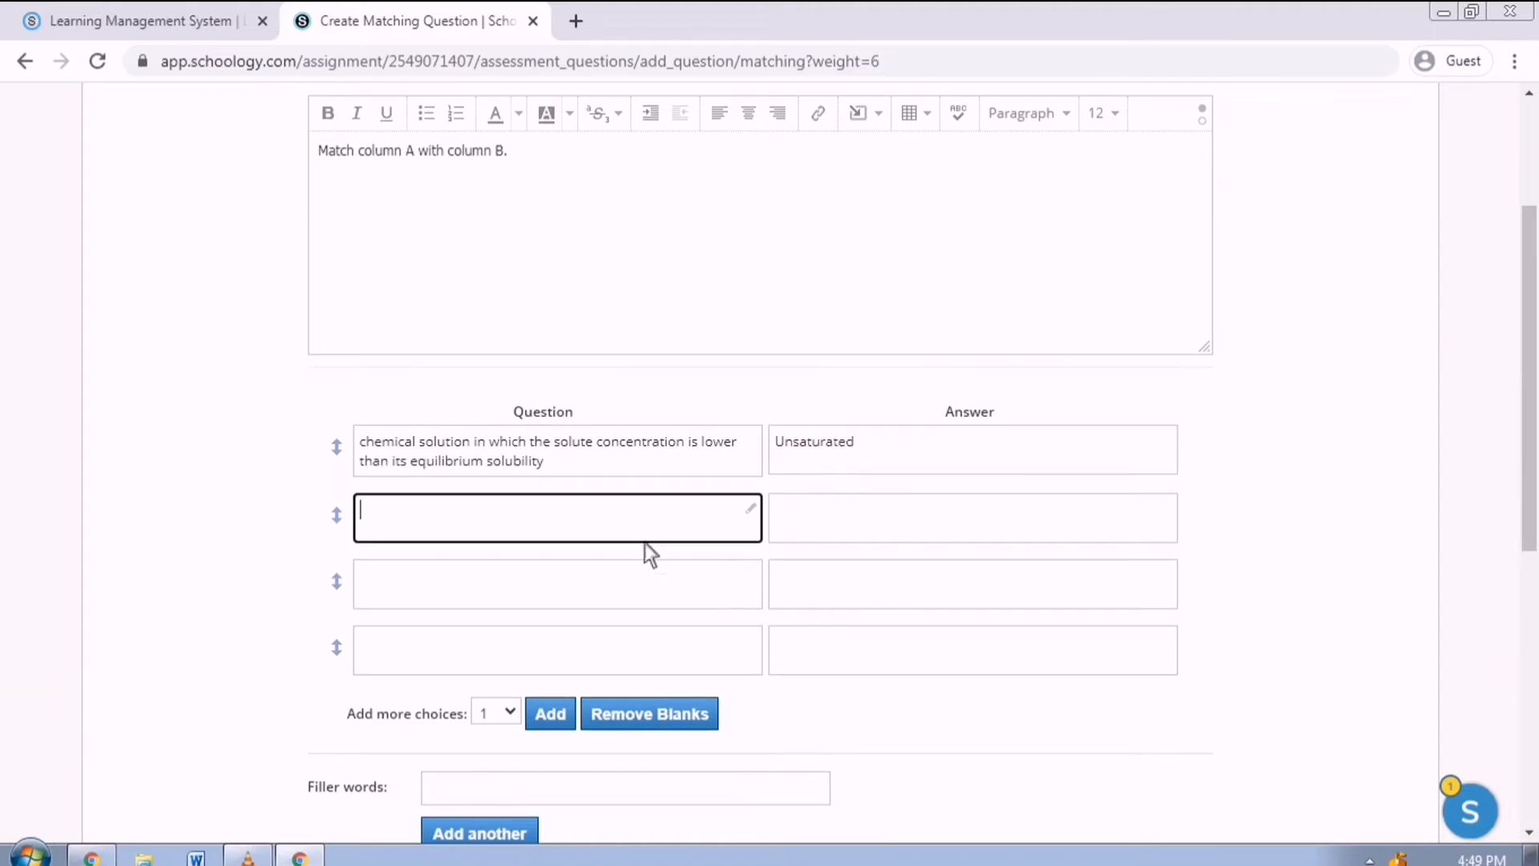
{"action": "type", "text": "able to dissolve other substance"}
{"action": "left_click", "coordinate": [882, 541]}
{"action": "type", "text": "Solvent"}
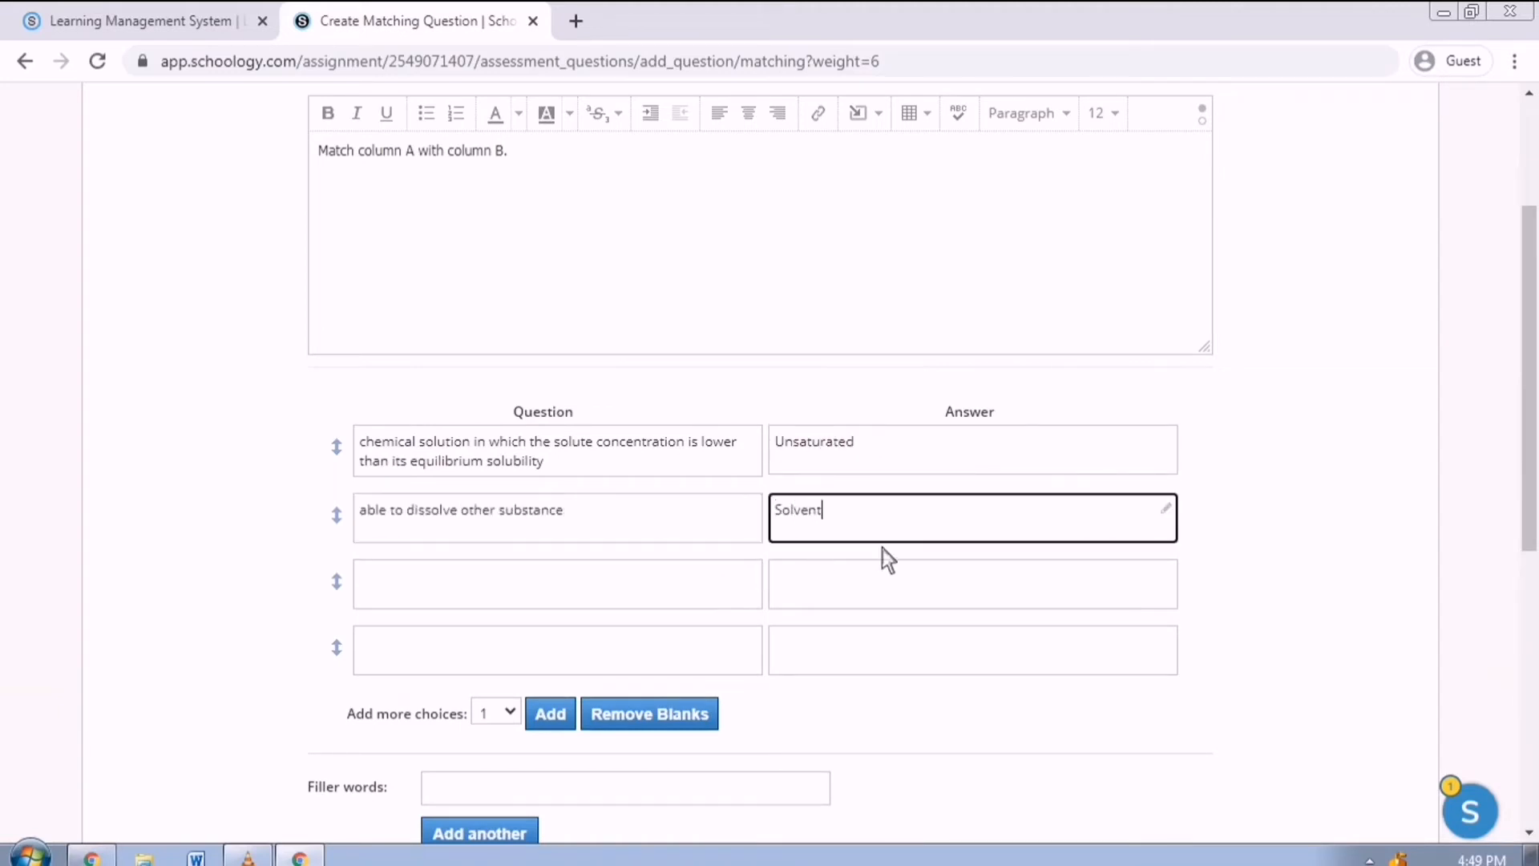
Add the Diluted and Concentrated pairs, describing small and large amounts of dissolved solute.
{"action": "left_click", "coordinate": [718, 609]}
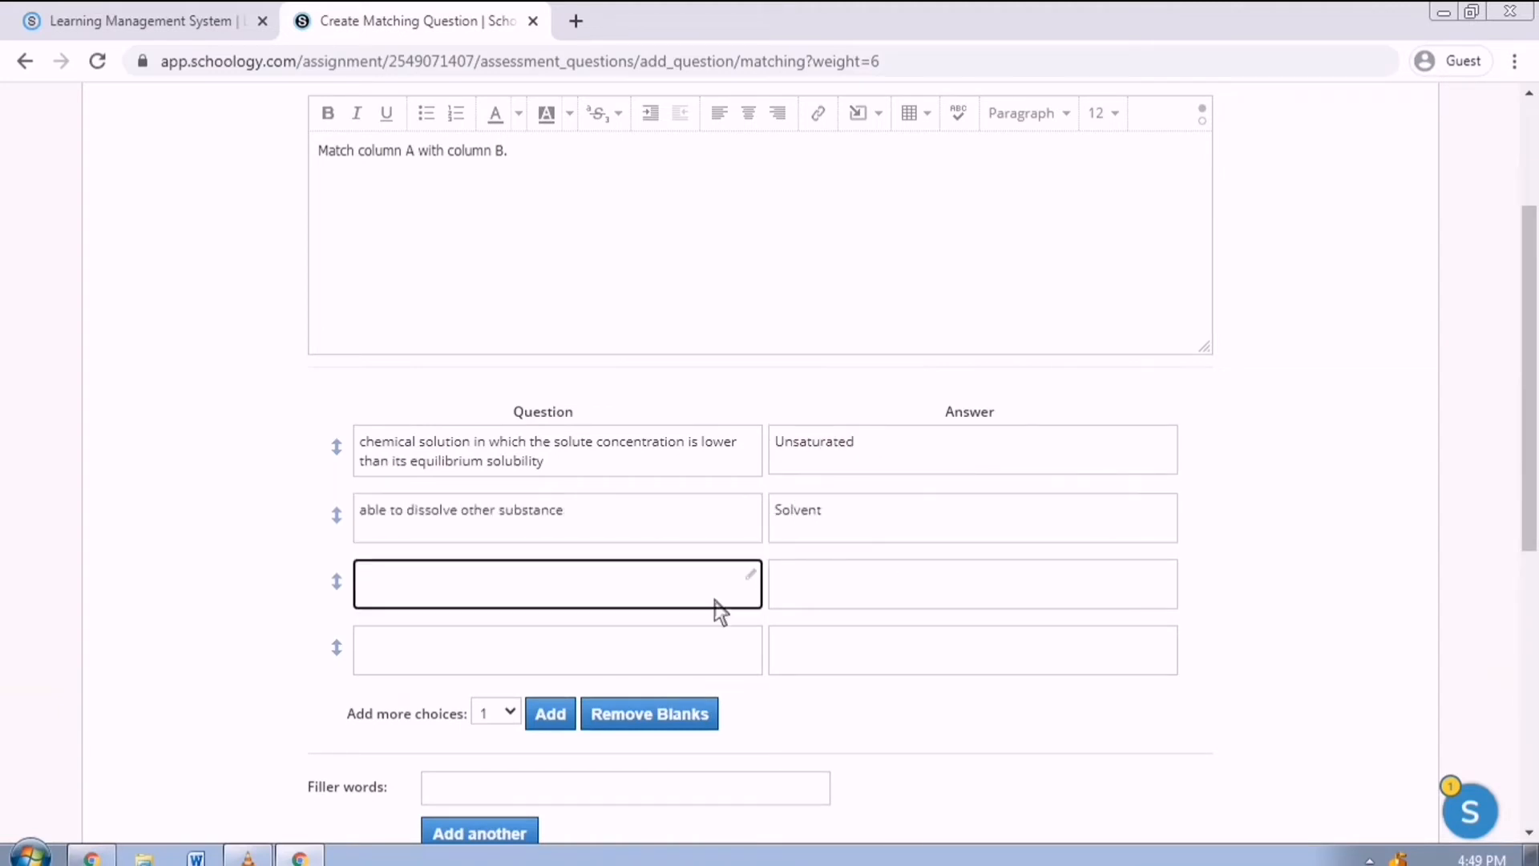
{"action": "type", "text": "solution that has a relativelt large amount"}
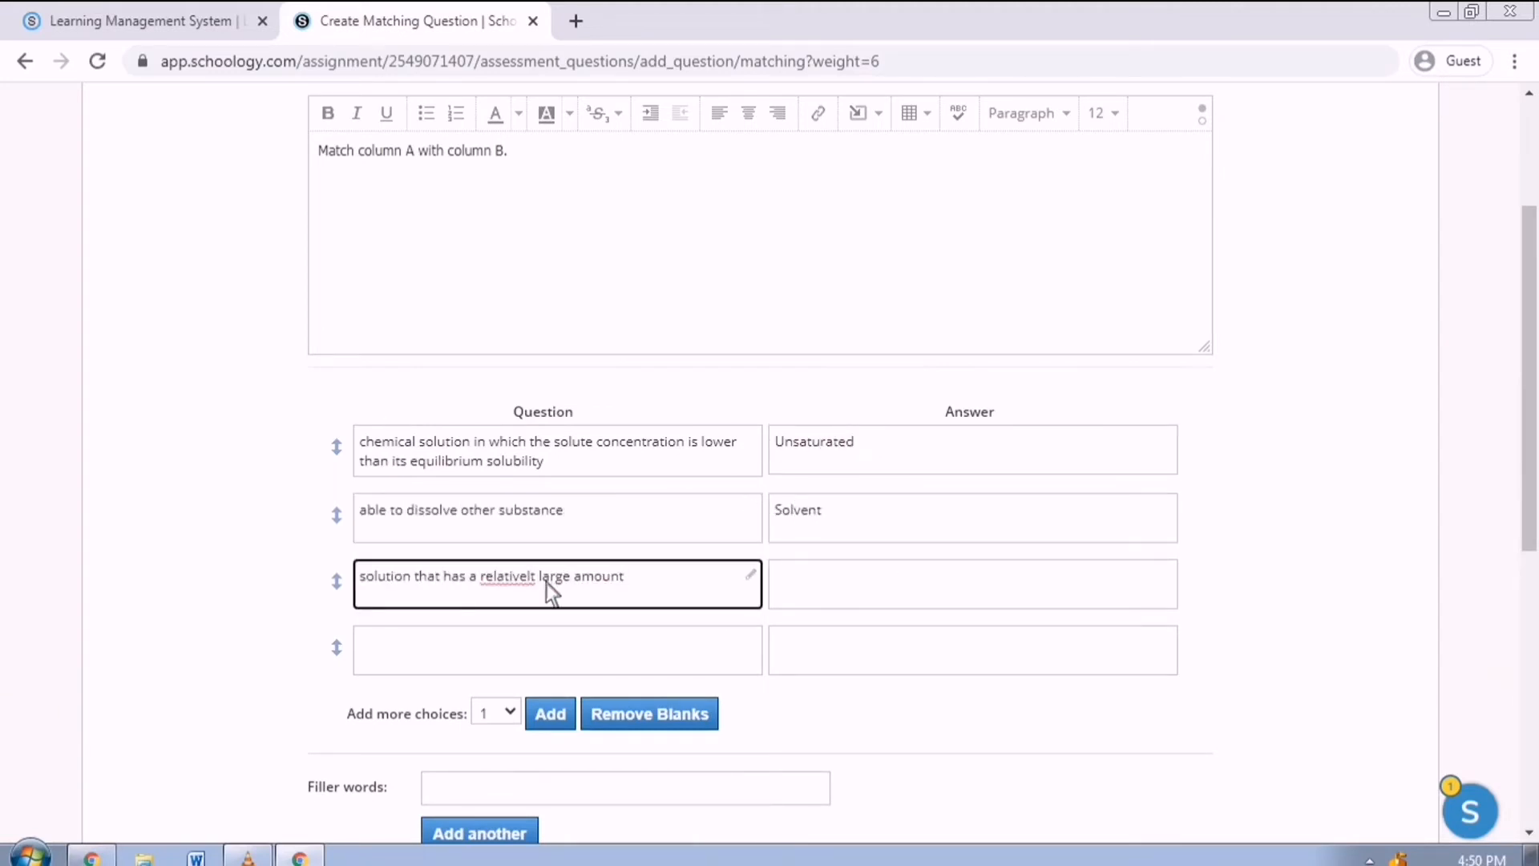
{"action": "left_click", "coordinate": [539, 584]}
{"action": "key", "text": "BackSpace"}
{"action": "type", "text": "y"}
{"action": "left_click", "coordinate": [704, 585]}
{"action": "type", "text": "of dissolved solute."}
{"action": "left_click", "coordinate": [844, 597]}
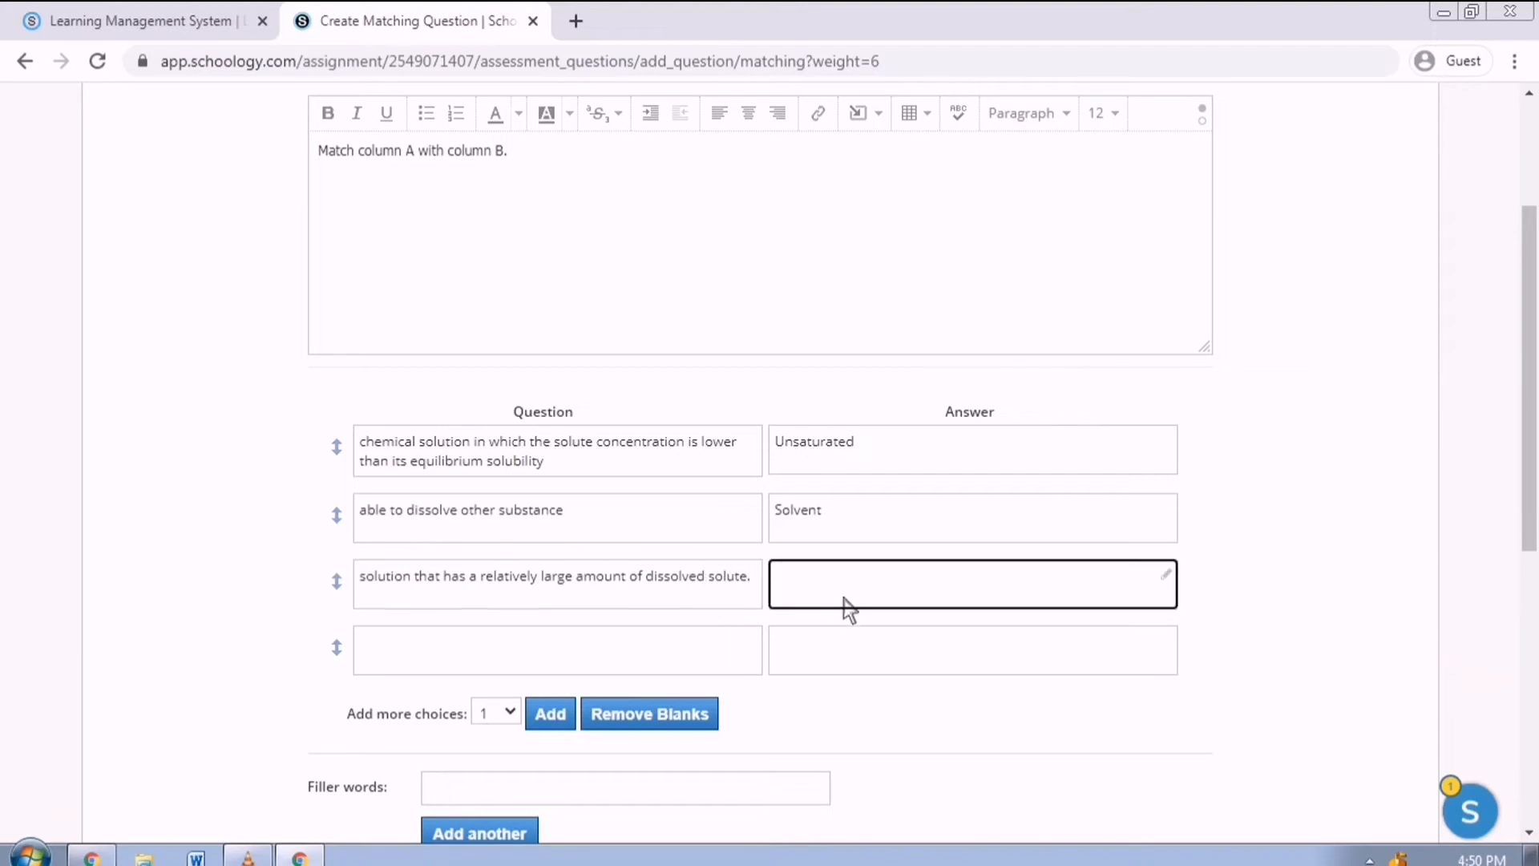
{"action": "type", "text": "Diluted"}
{"action": "left_click", "coordinate": [590, 651]}
{"action": "type", "text": "solution that has a relatively large amount of dissolved solute."}
{"action": "double_click", "coordinate": [564, 577]}
{"action": "type", "text": "small"}
{"action": "left_click", "coordinate": [848, 680]}
{"action": "type", "text": "Concentrated"}
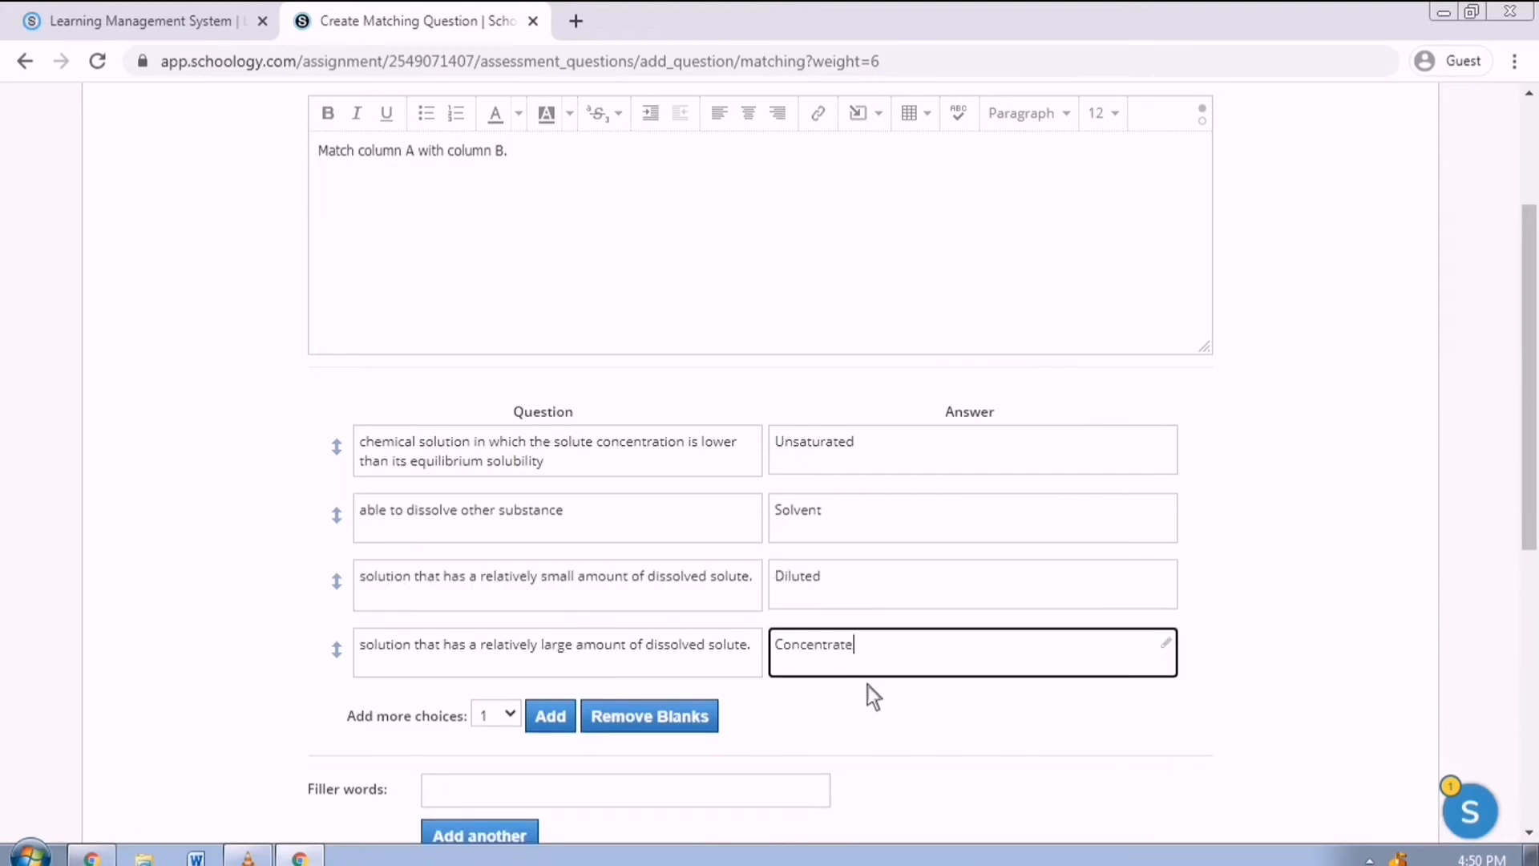
{"action": "key", "text": "Tab"}
Add a fifth pair defining mass over volume as Percent by mass-volume.
{"action": "left_click", "coordinate": [593, 600]}
{"action": "type", "text": "expressed as the mass of the solute"}
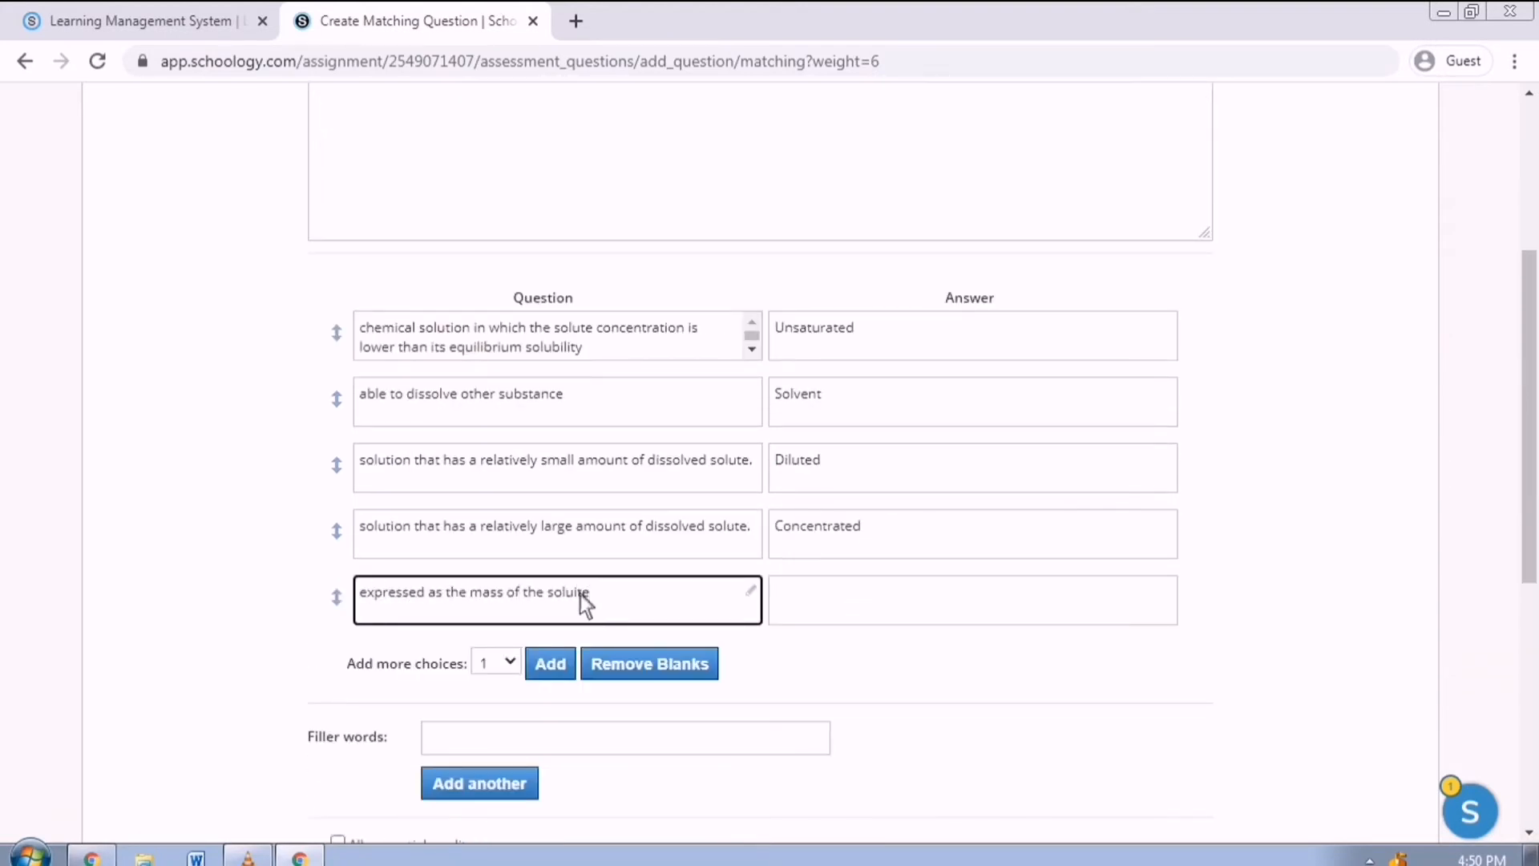
{"action": "type", "text": " in grams over the volume of the solution in milliliter."}
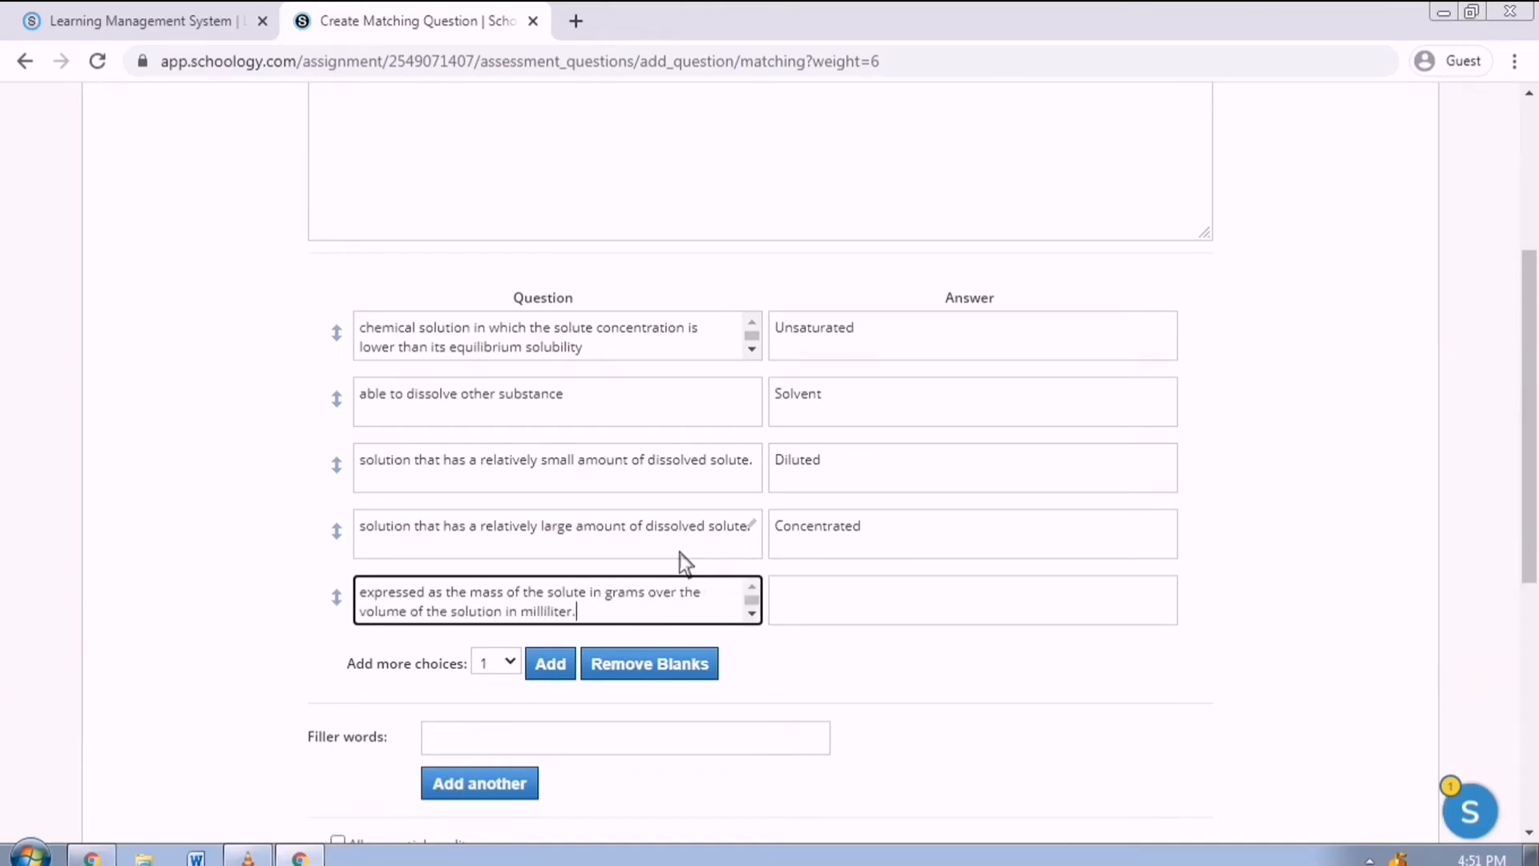
{"action": "left_click", "coordinate": [811, 617]}
{"action": "type", "text": "Percent by mass-volume"}
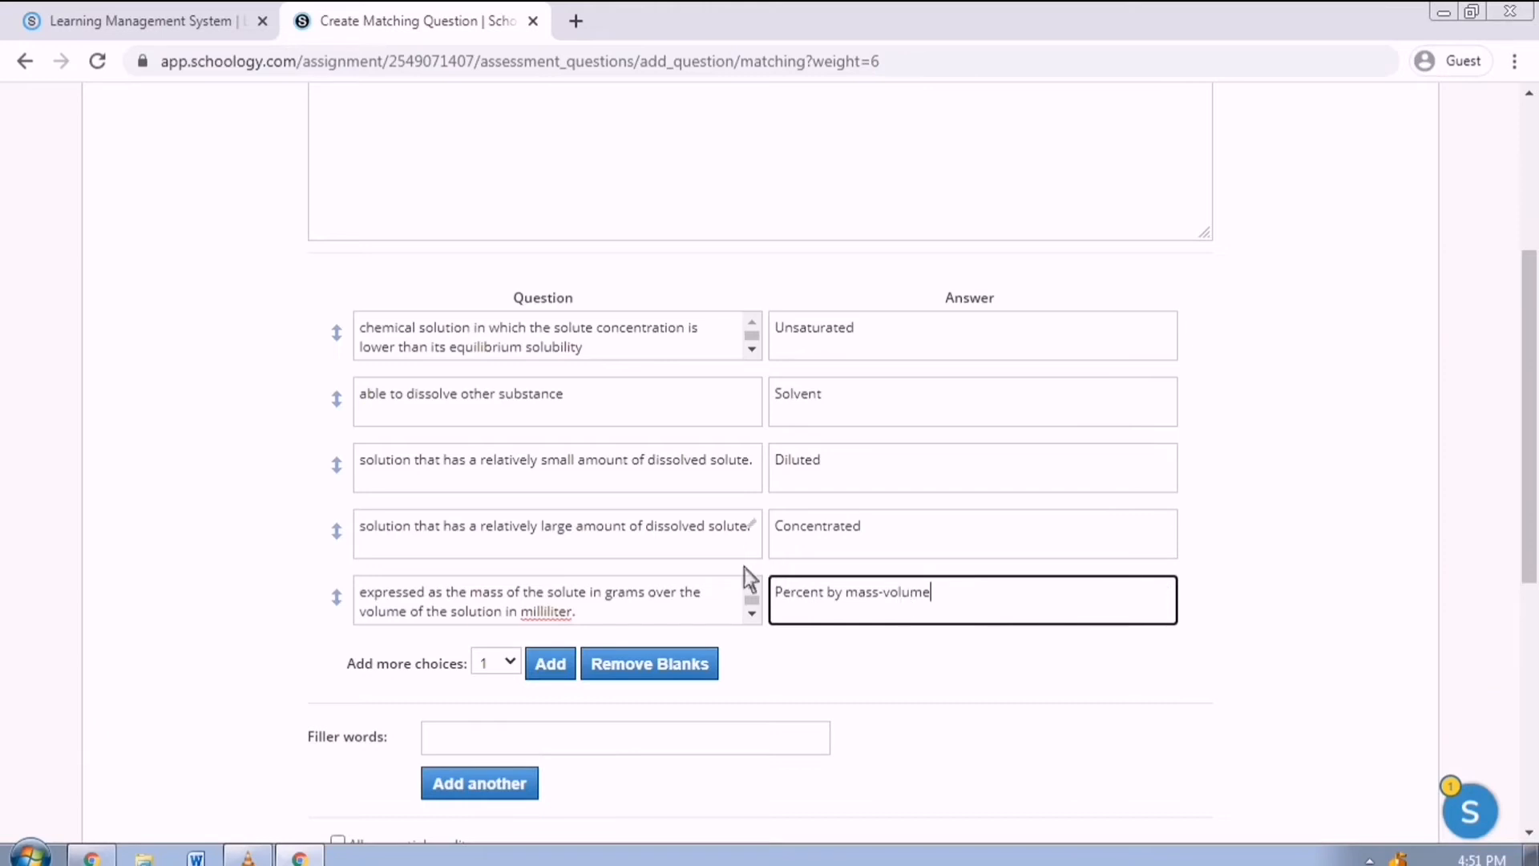
Set the matching question to 5 points and save it.
{"action": "scroll", "coordinate": [570, 683], "scroll_direction": "down", "scroll_amount": 3}
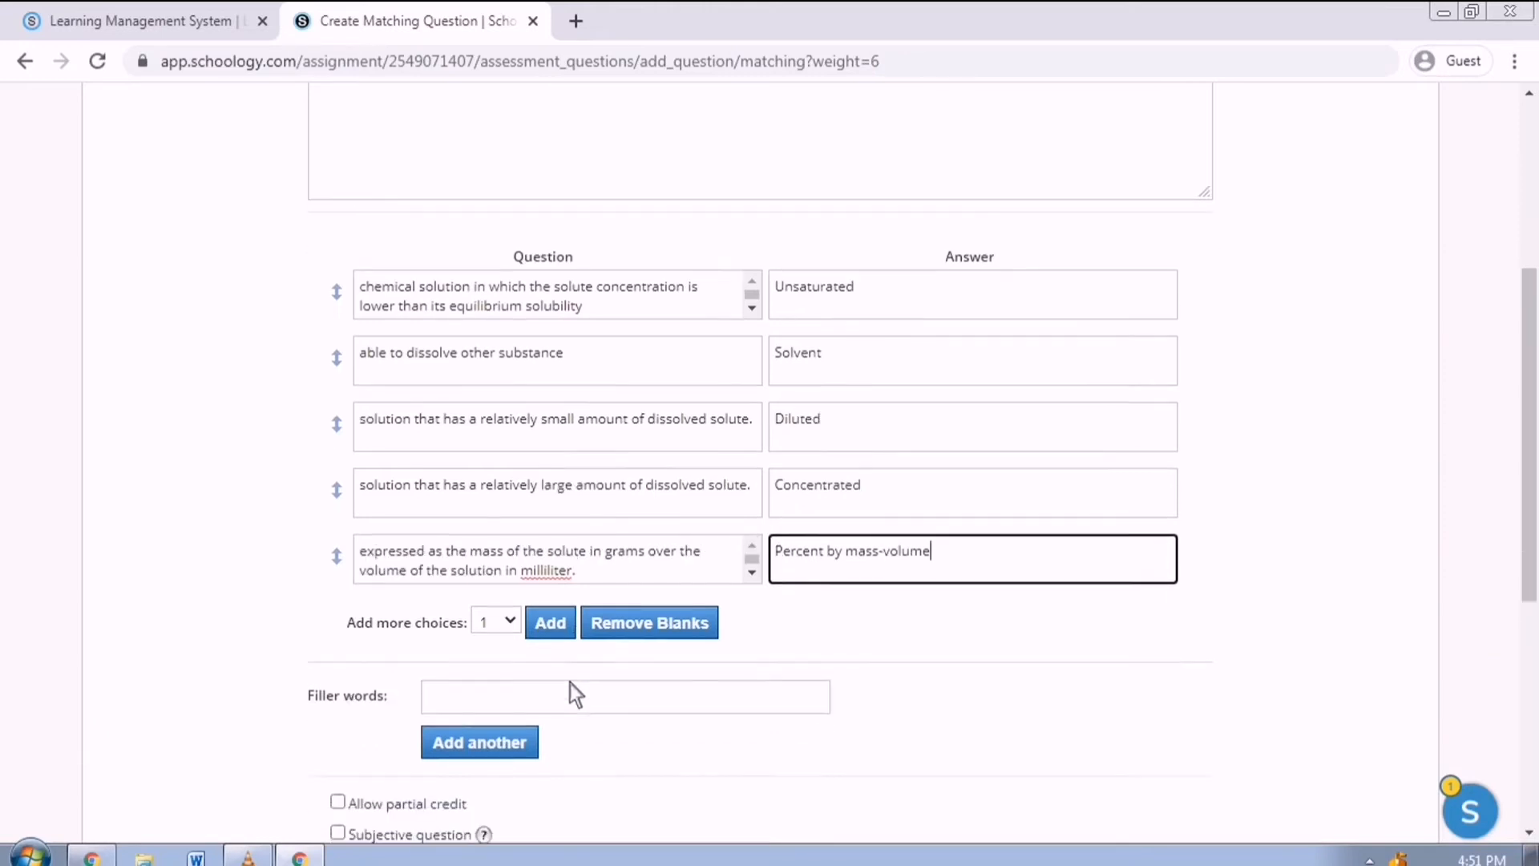
{"action": "scroll", "coordinate": [531, 490], "scroll_direction": "down", "scroll_amount": 3}
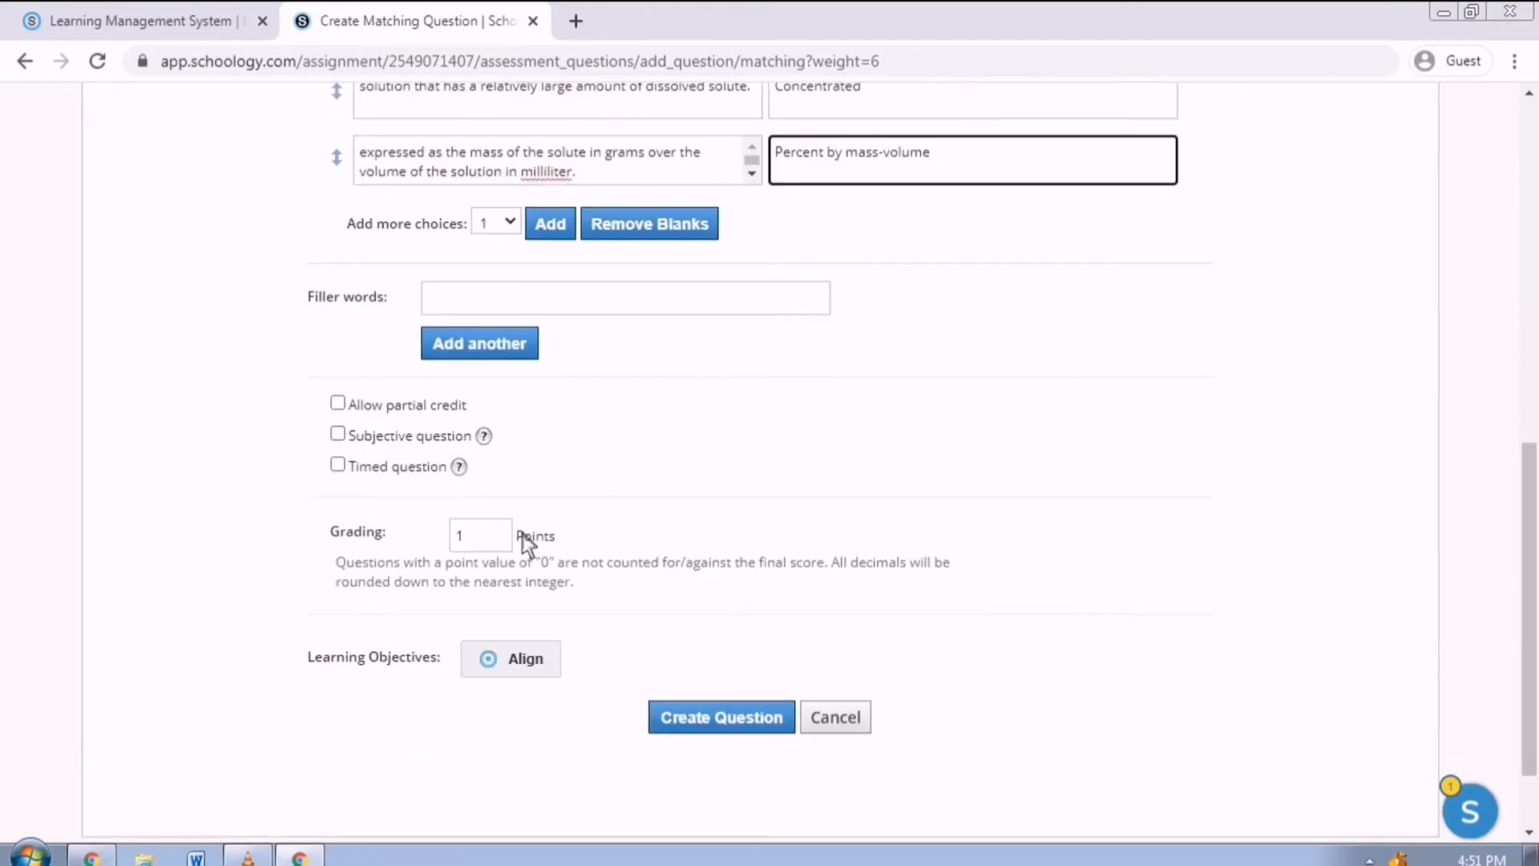
{"action": "double_click", "coordinate": [479, 519]}
{"action": "type", "text": "5"}
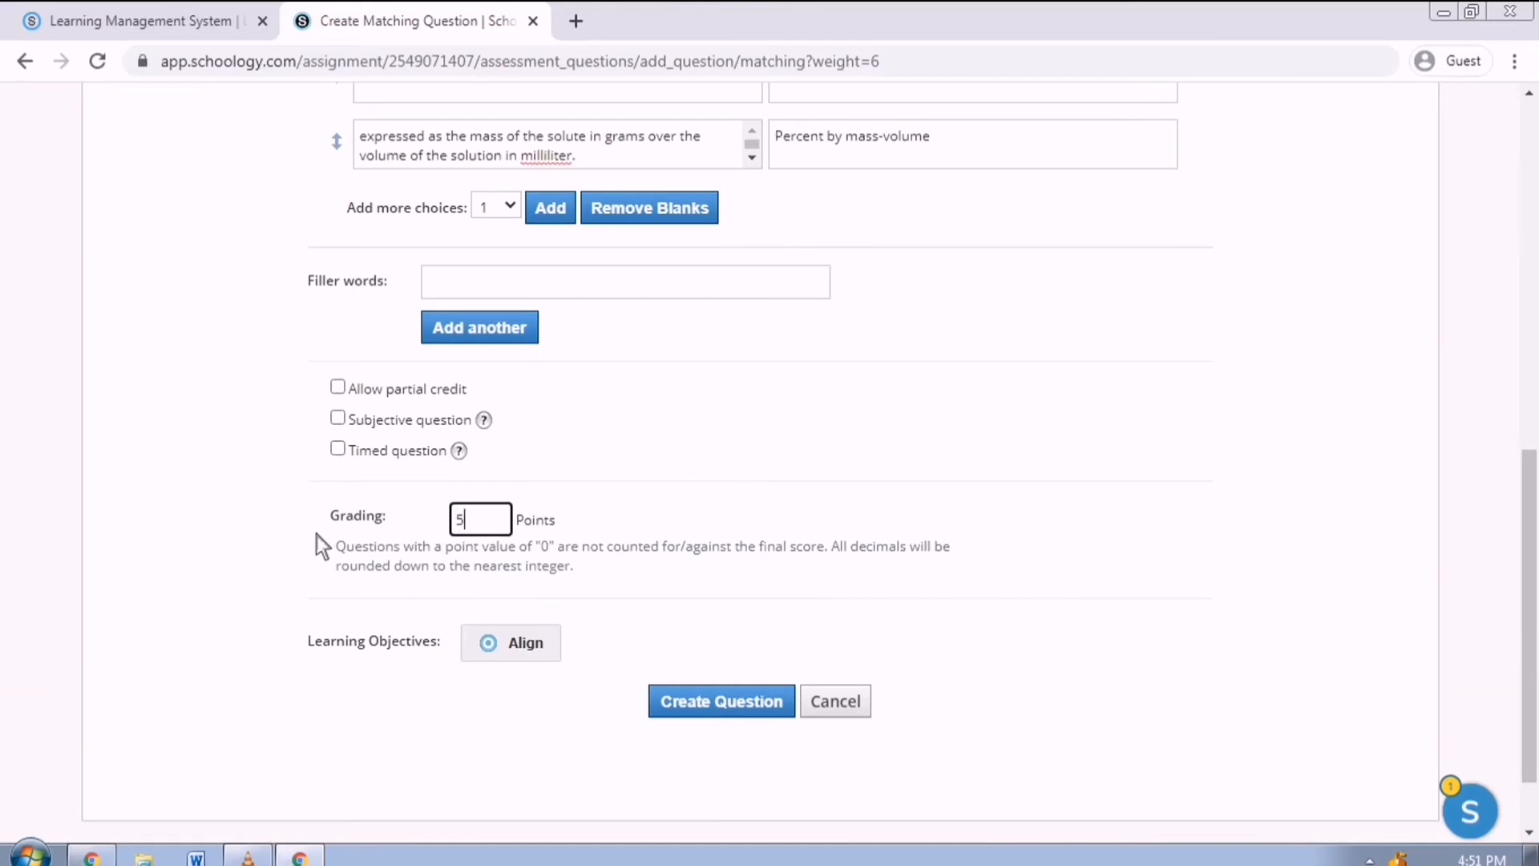
{"action": "left_click", "coordinate": [422, 394]}
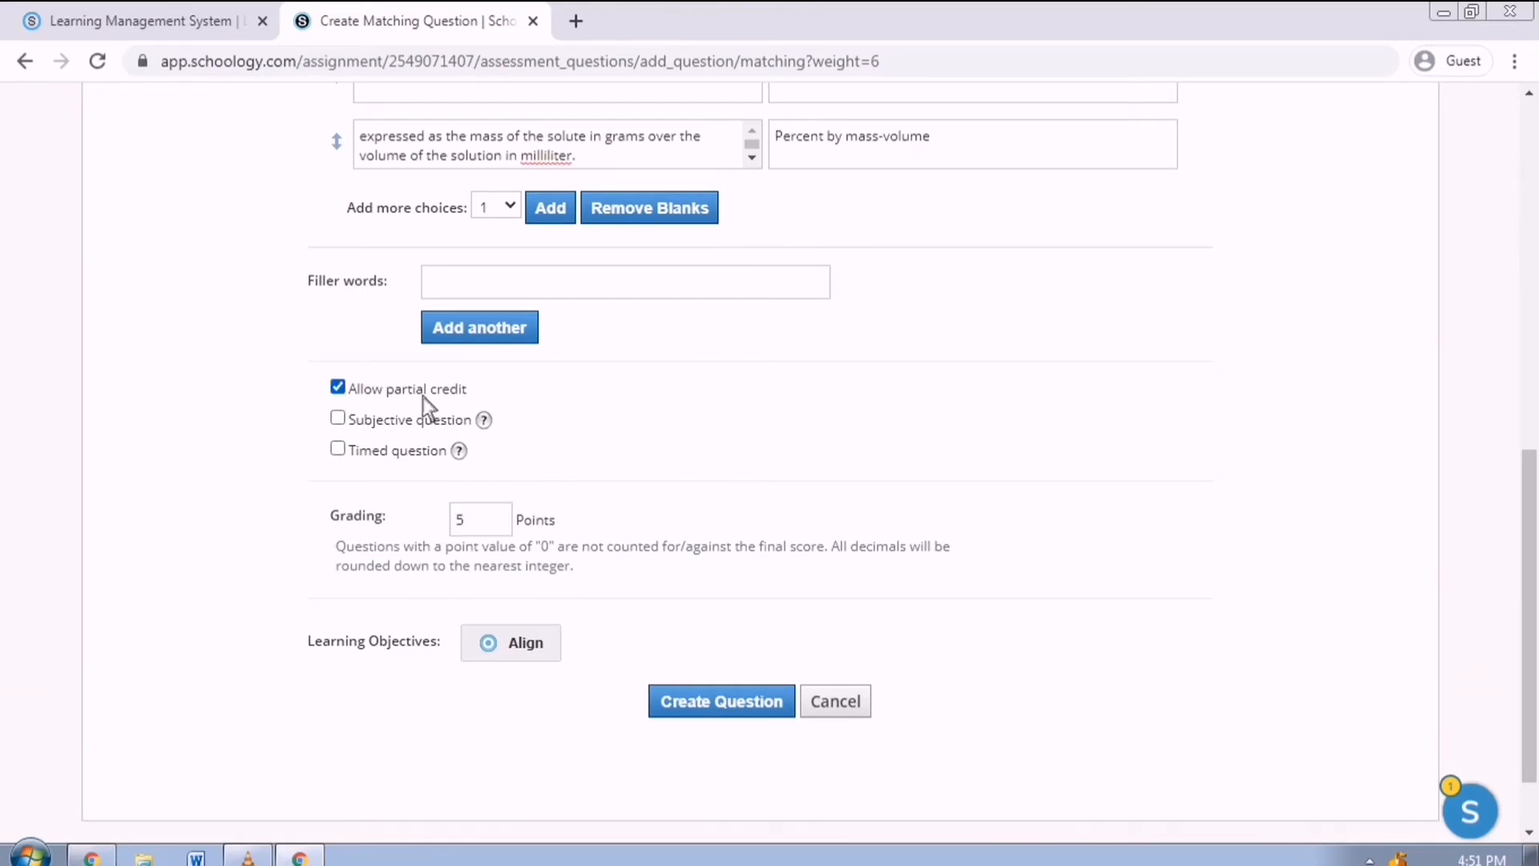
{"action": "left_click", "coordinate": [760, 716]}
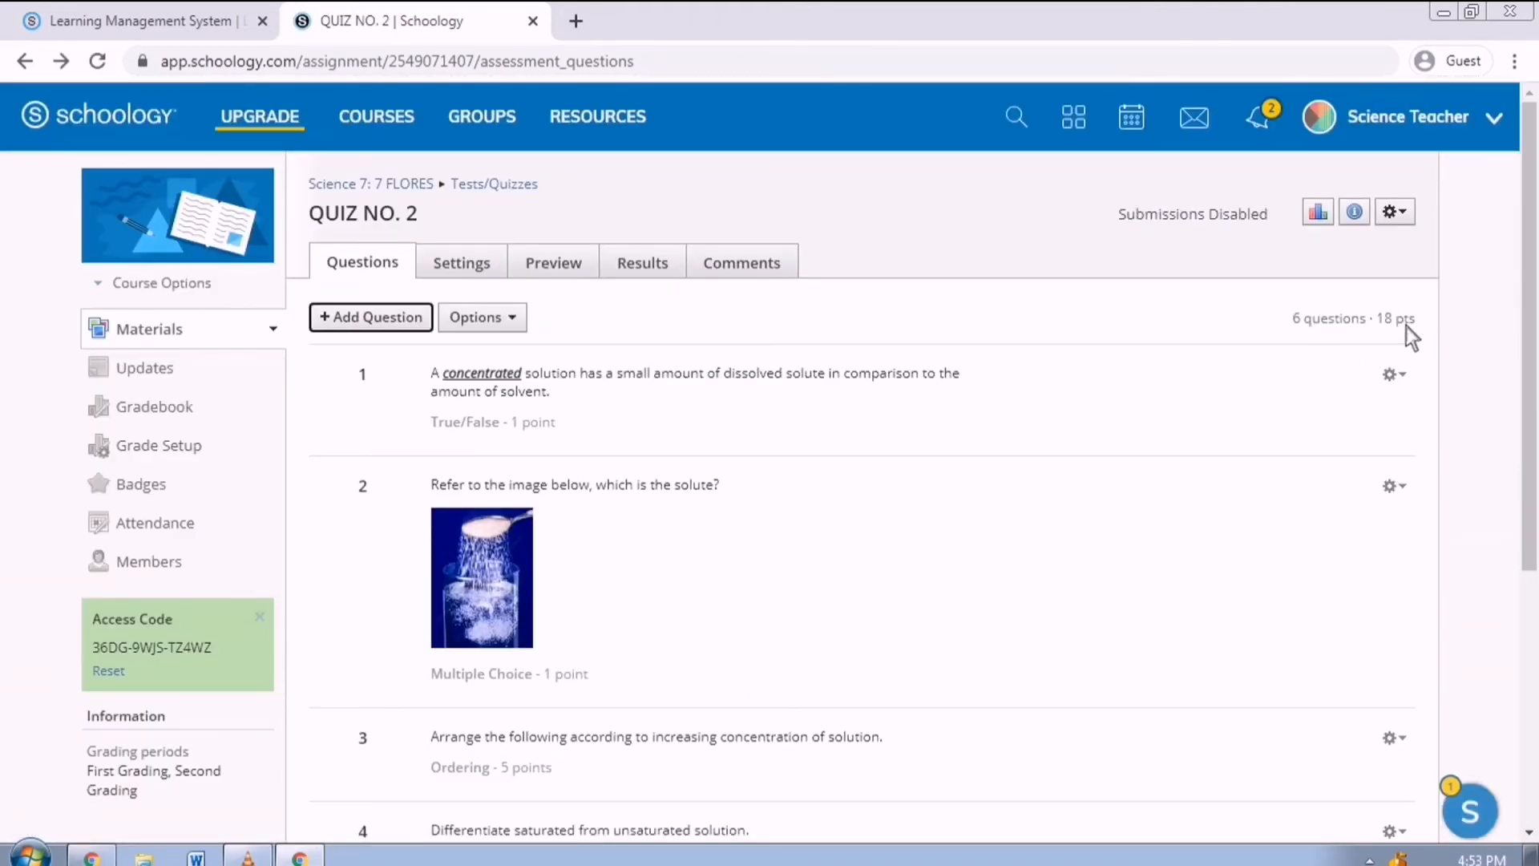
Add a random set of 7 questions from the SCIENCE 7 bank, 1 point each.
{"action": "left_click", "coordinate": [429, 329]}
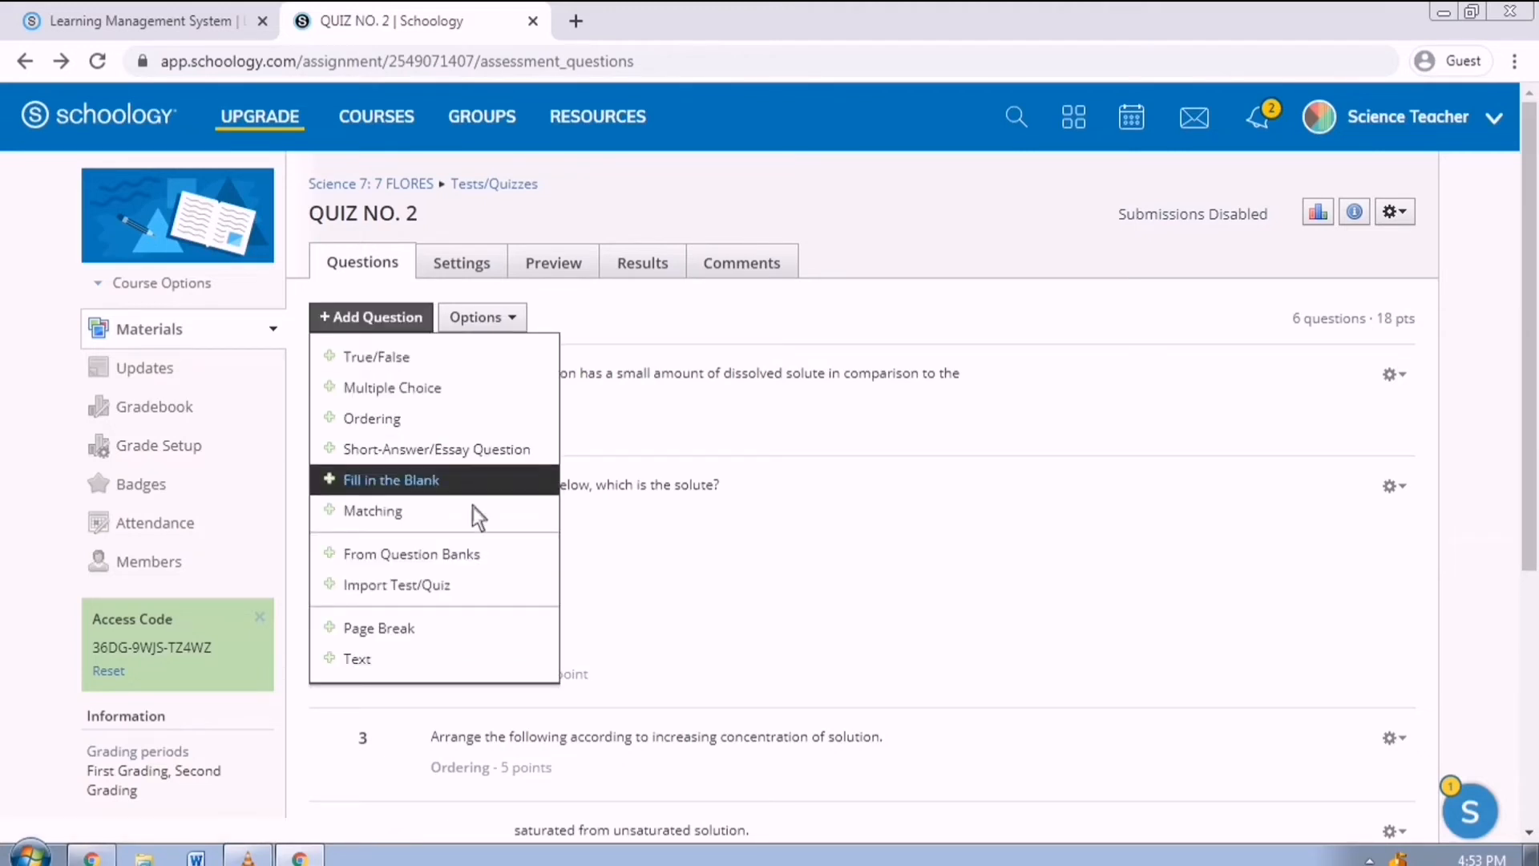
{"action": "left_click", "coordinate": [485, 559]}
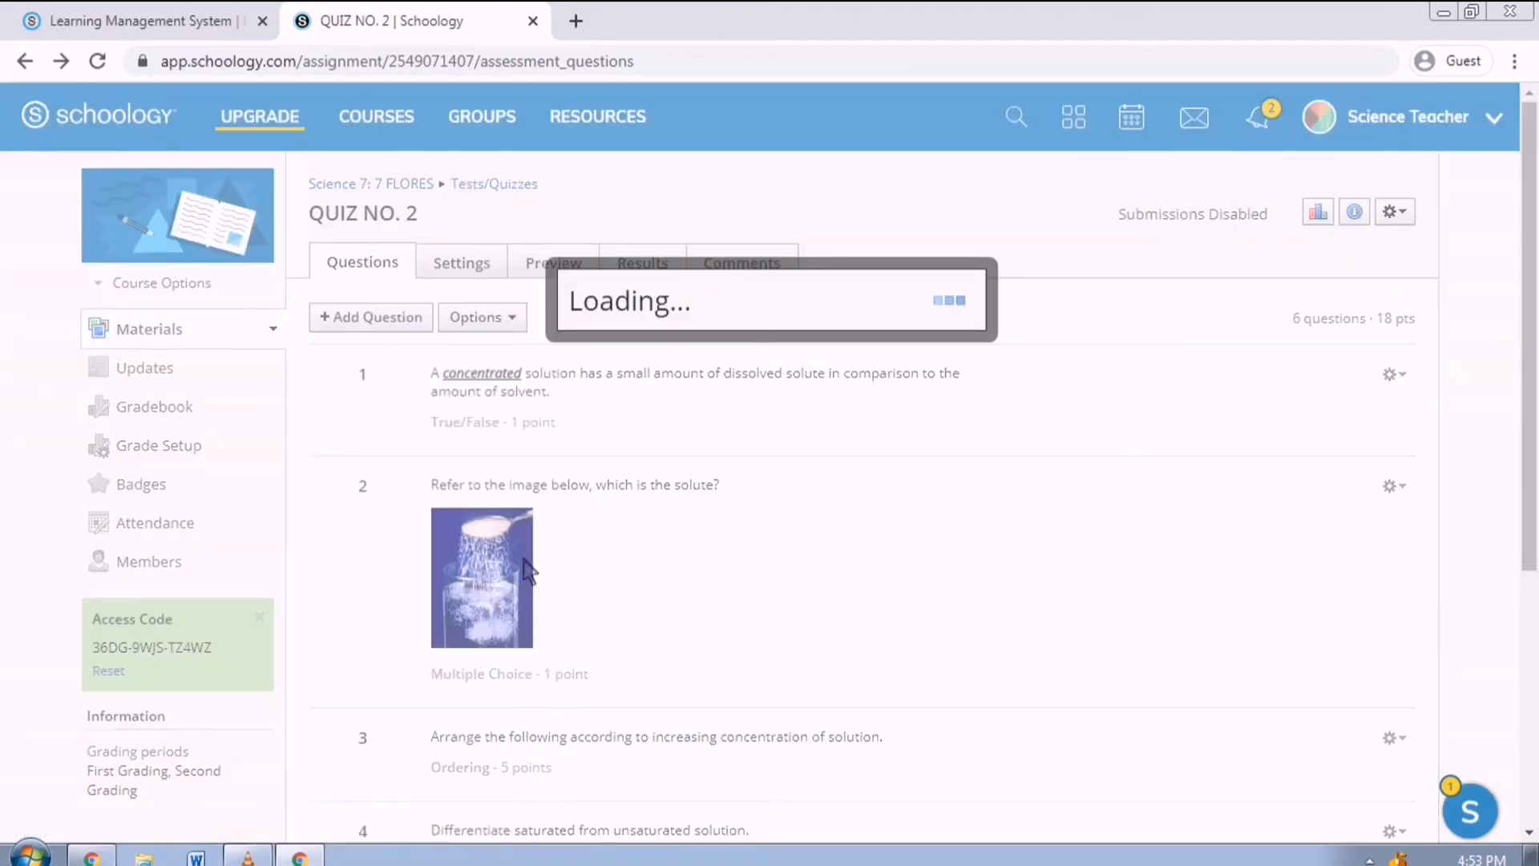
{"action": "left_click", "coordinate": [980, 359]}
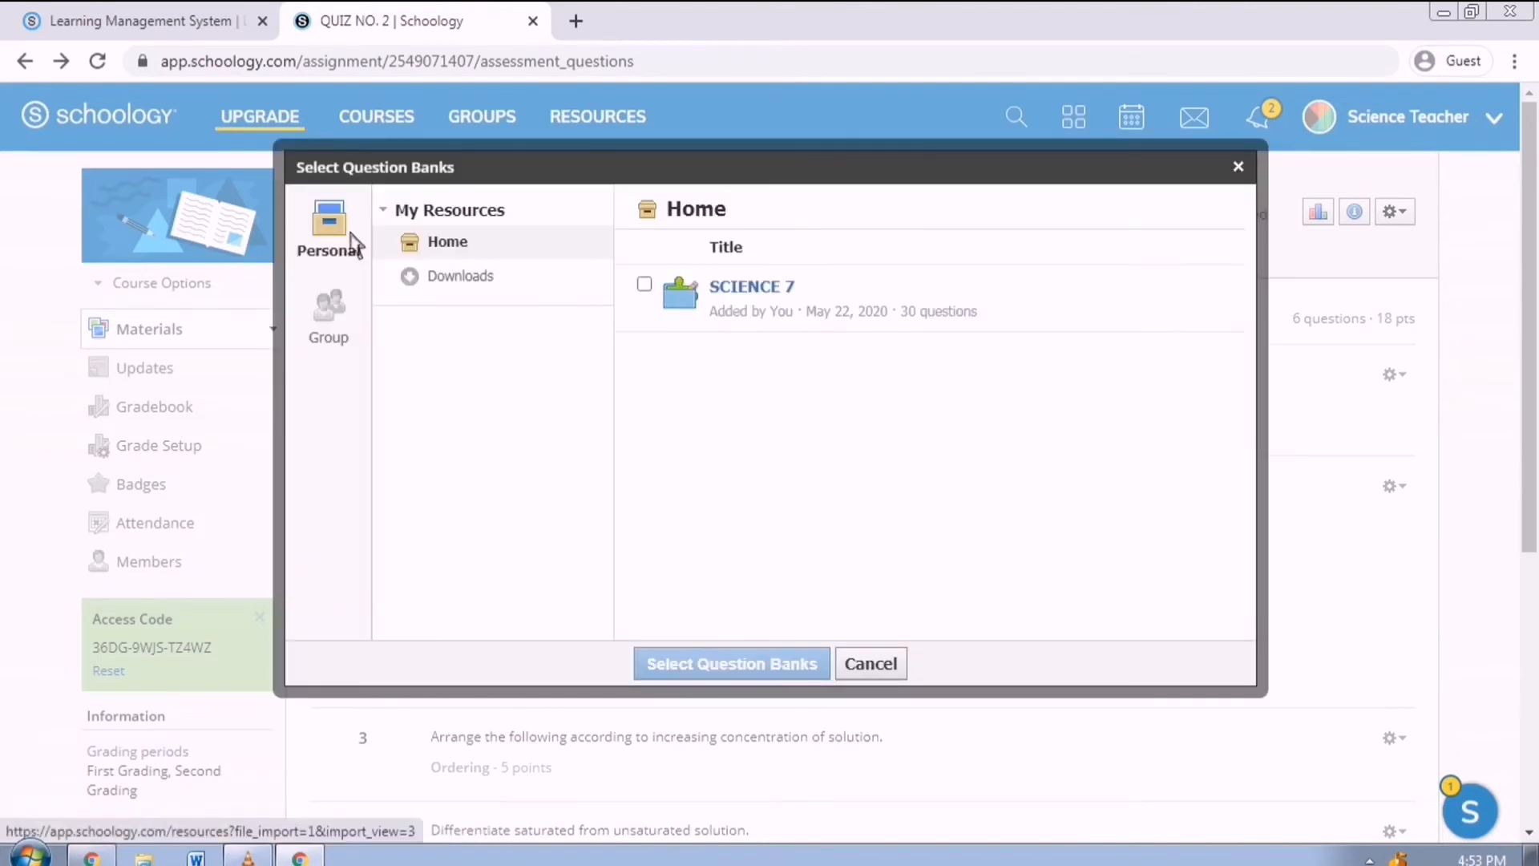
{"action": "left_click", "coordinate": [644, 284]}
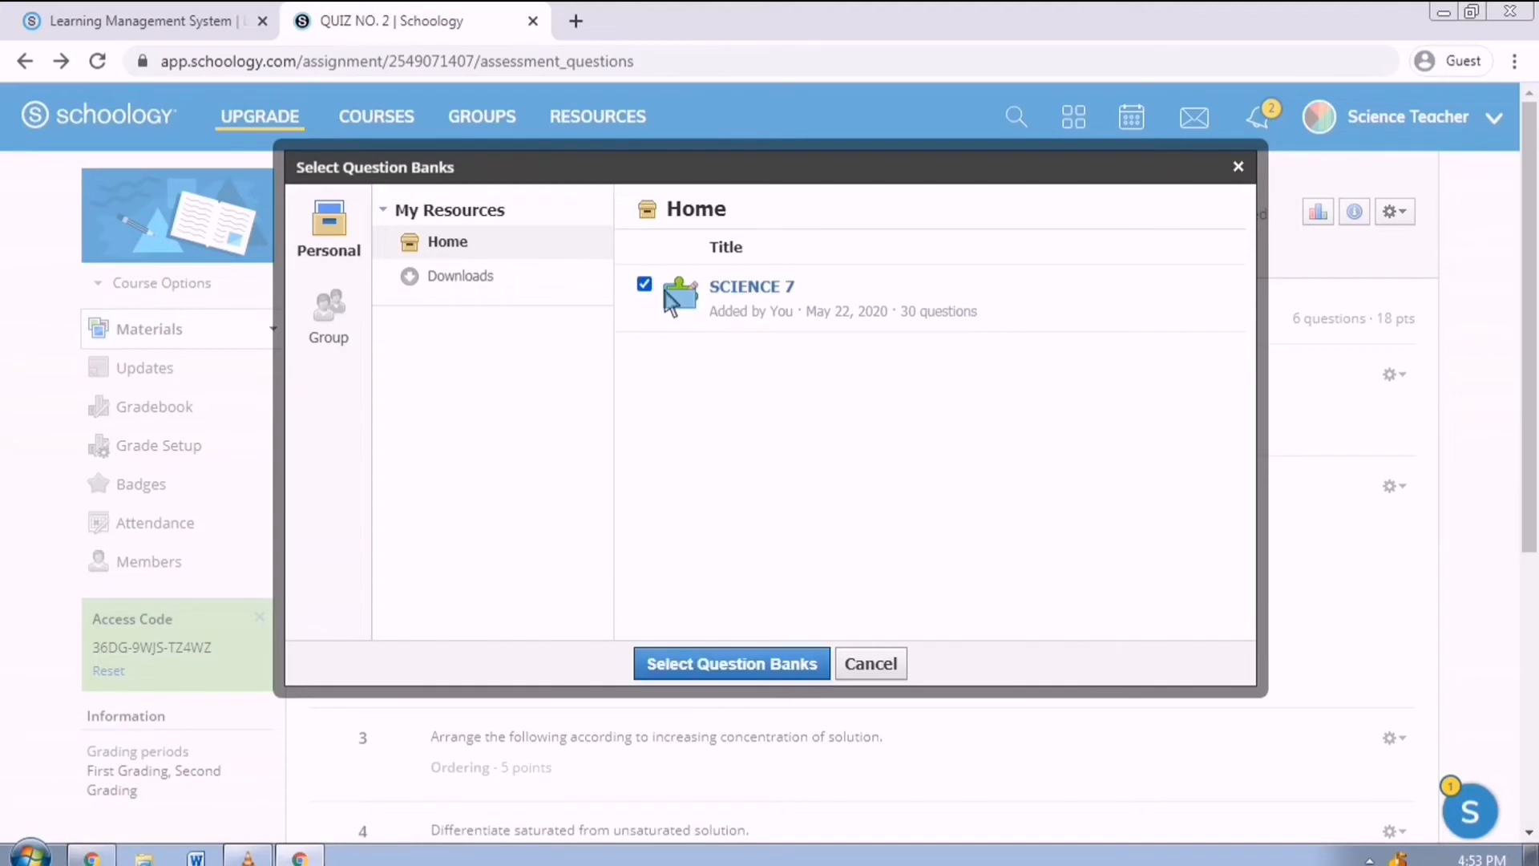
{"action": "left_click", "coordinate": [741, 670]}
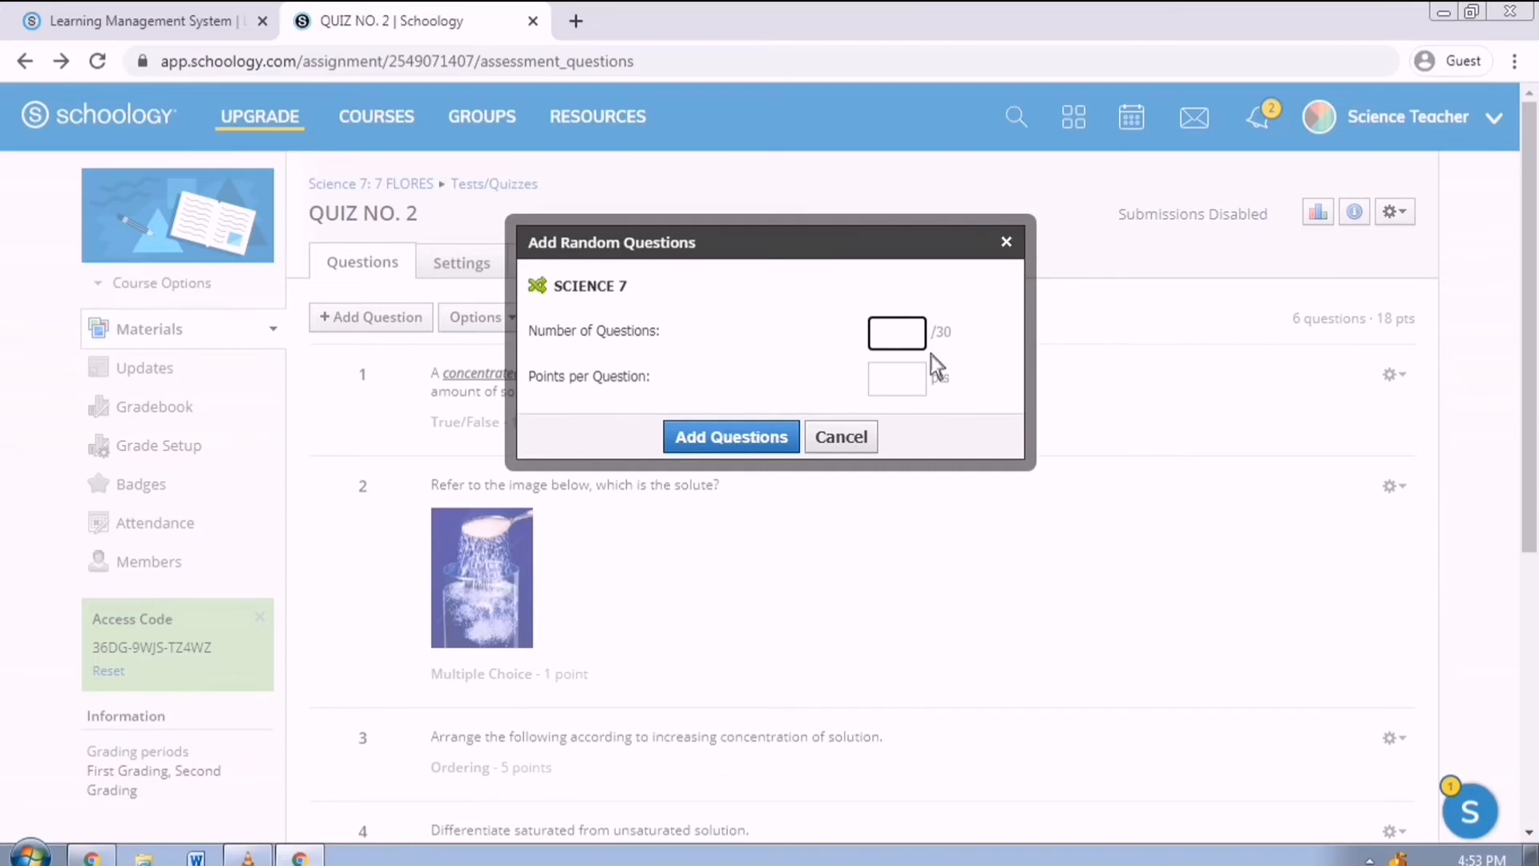
{"action": "type", "text": "7"}
{"action": "left_click", "coordinate": [920, 386]}
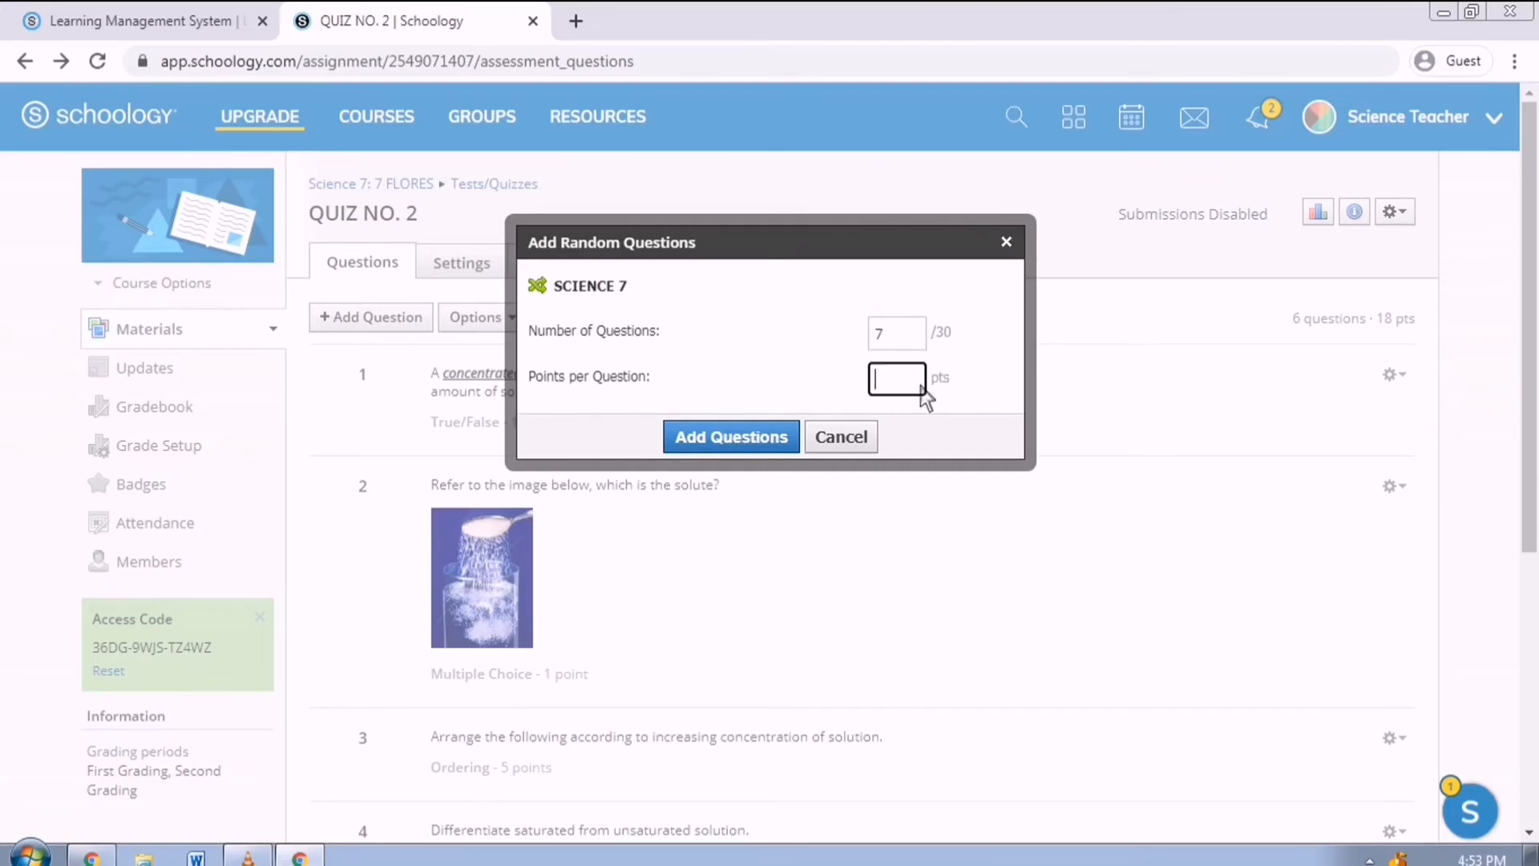
{"action": "left_click", "coordinate": [760, 447]}
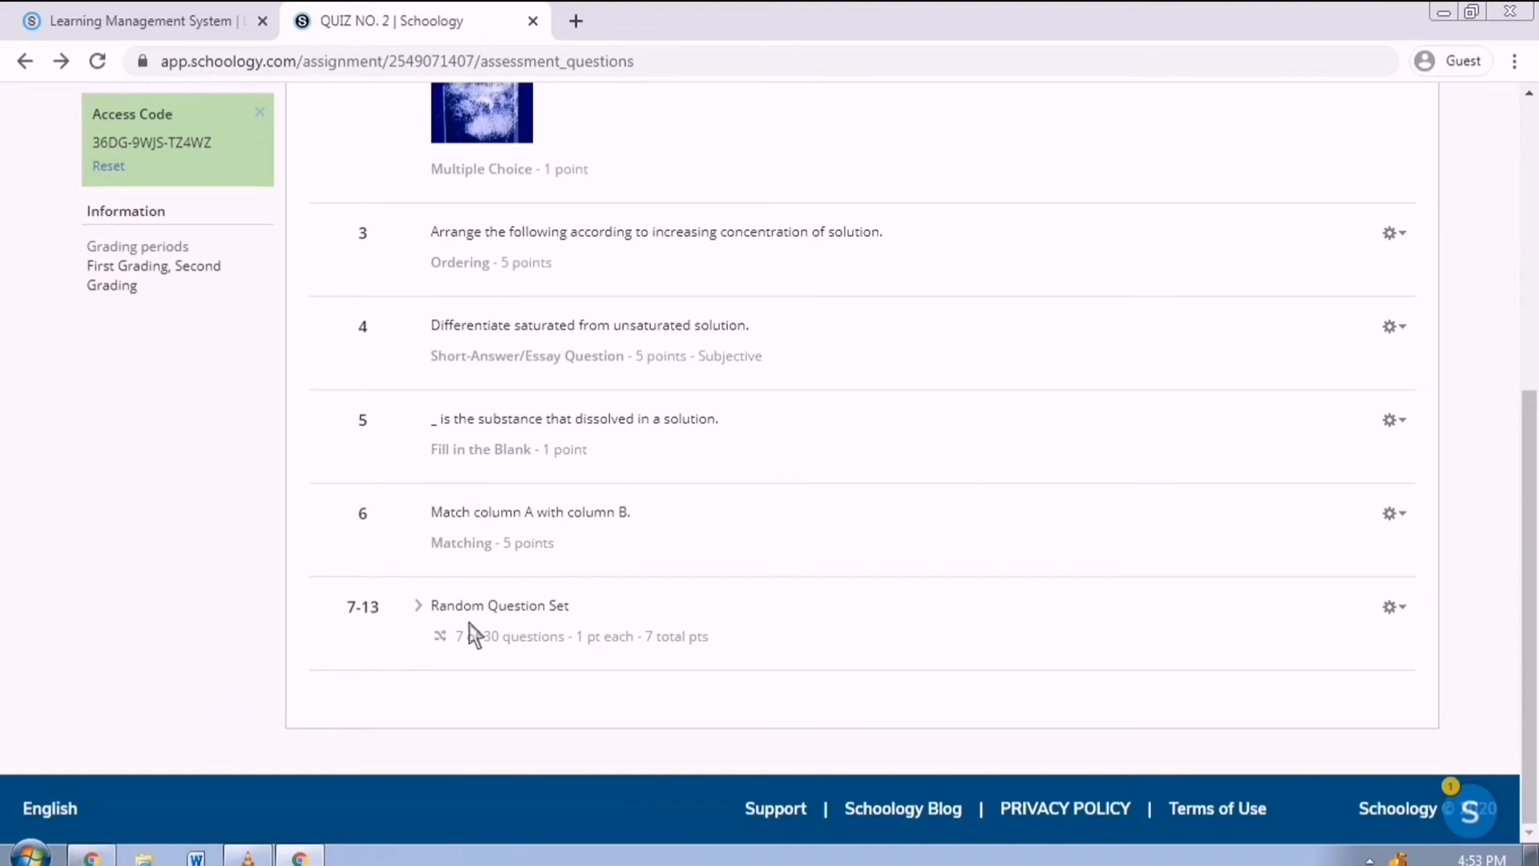
{"action": "scroll", "coordinate": [645, 609], "scroll_direction": "up", "scroll_amount": 6}
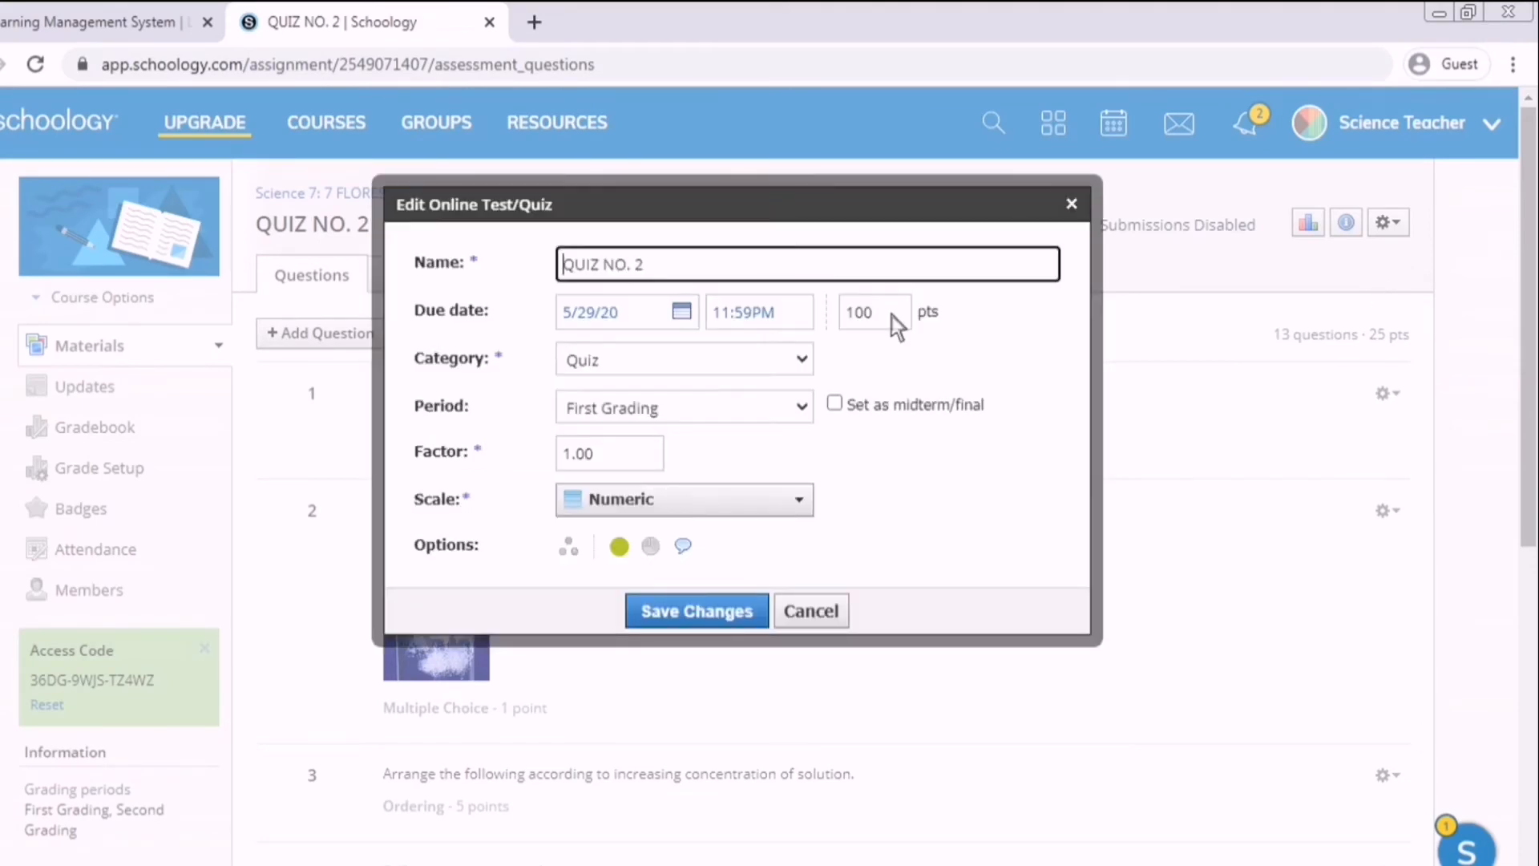
Change QUIZ NO. 2's total from 100 to 25 points, then open its settings.
{"action": "double_click", "coordinate": [892, 316]}
{"action": "type", "text": "25"}
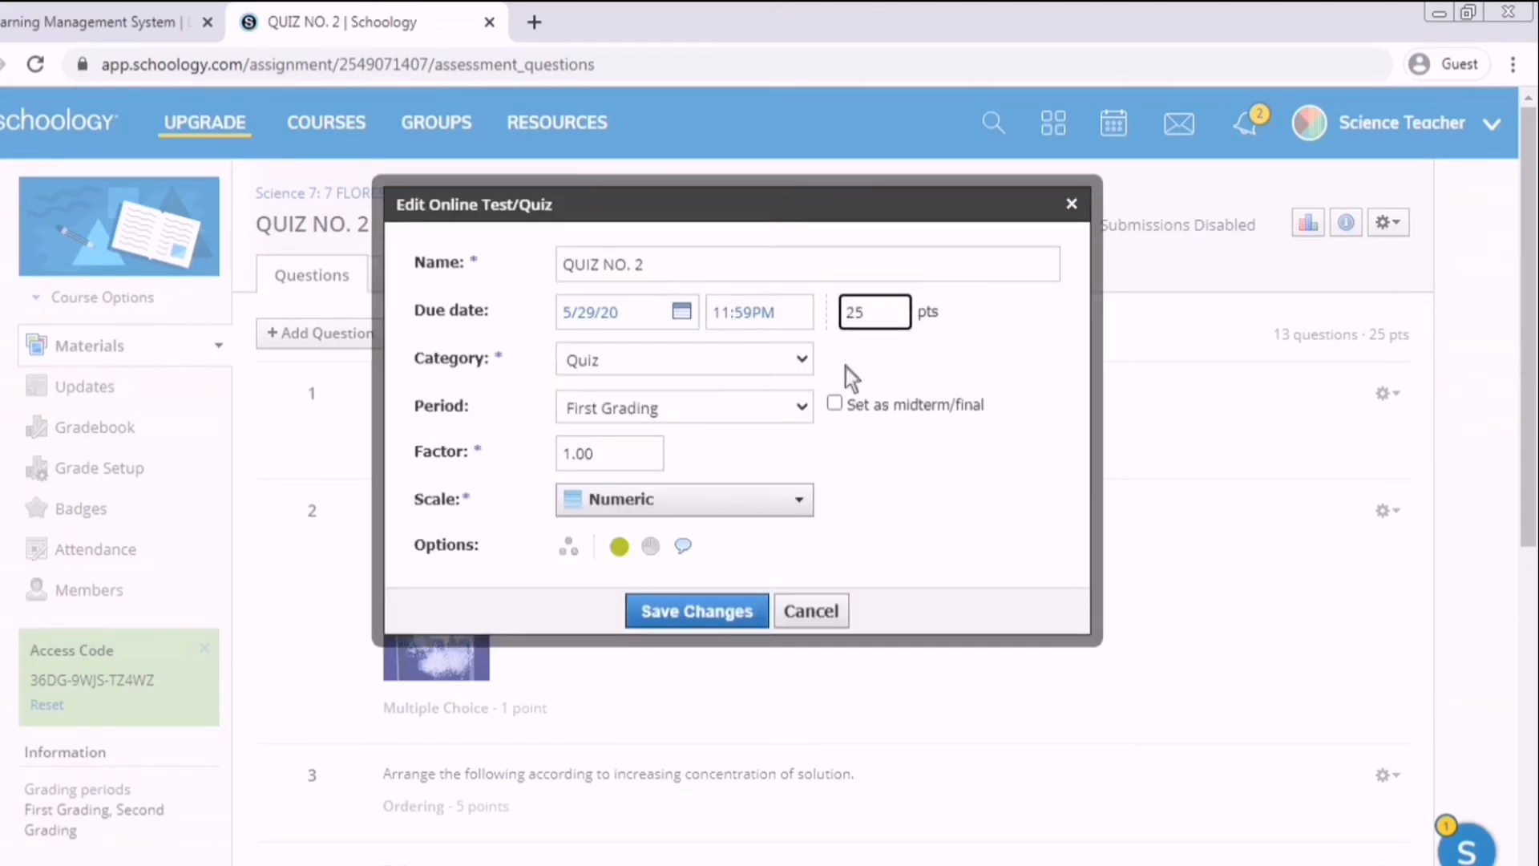
{"action": "left_click", "coordinate": [697, 611]}
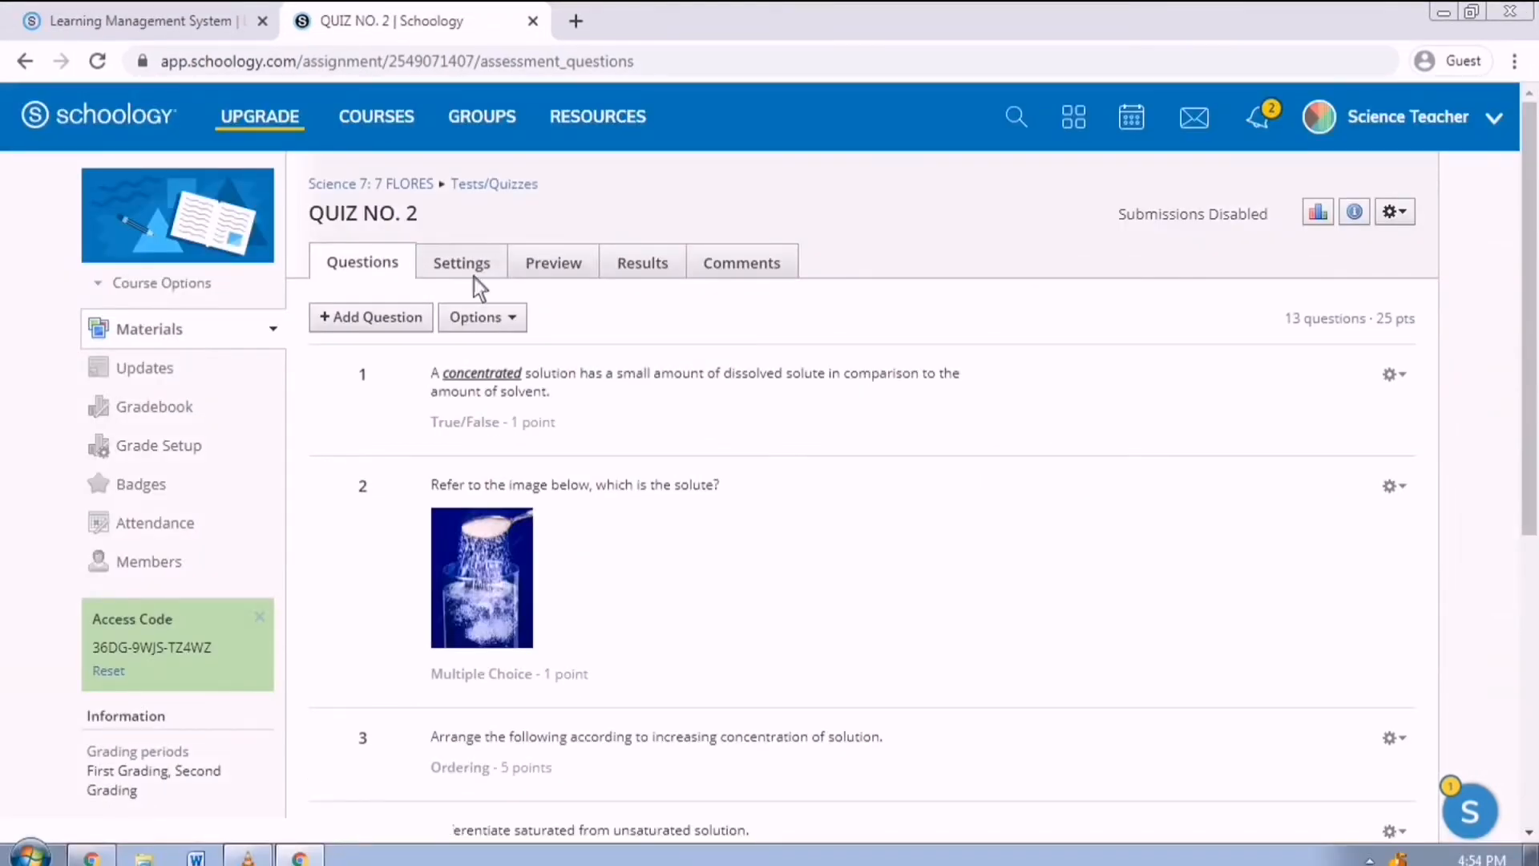
{"action": "left_click", "coordinate": [426, 285]}
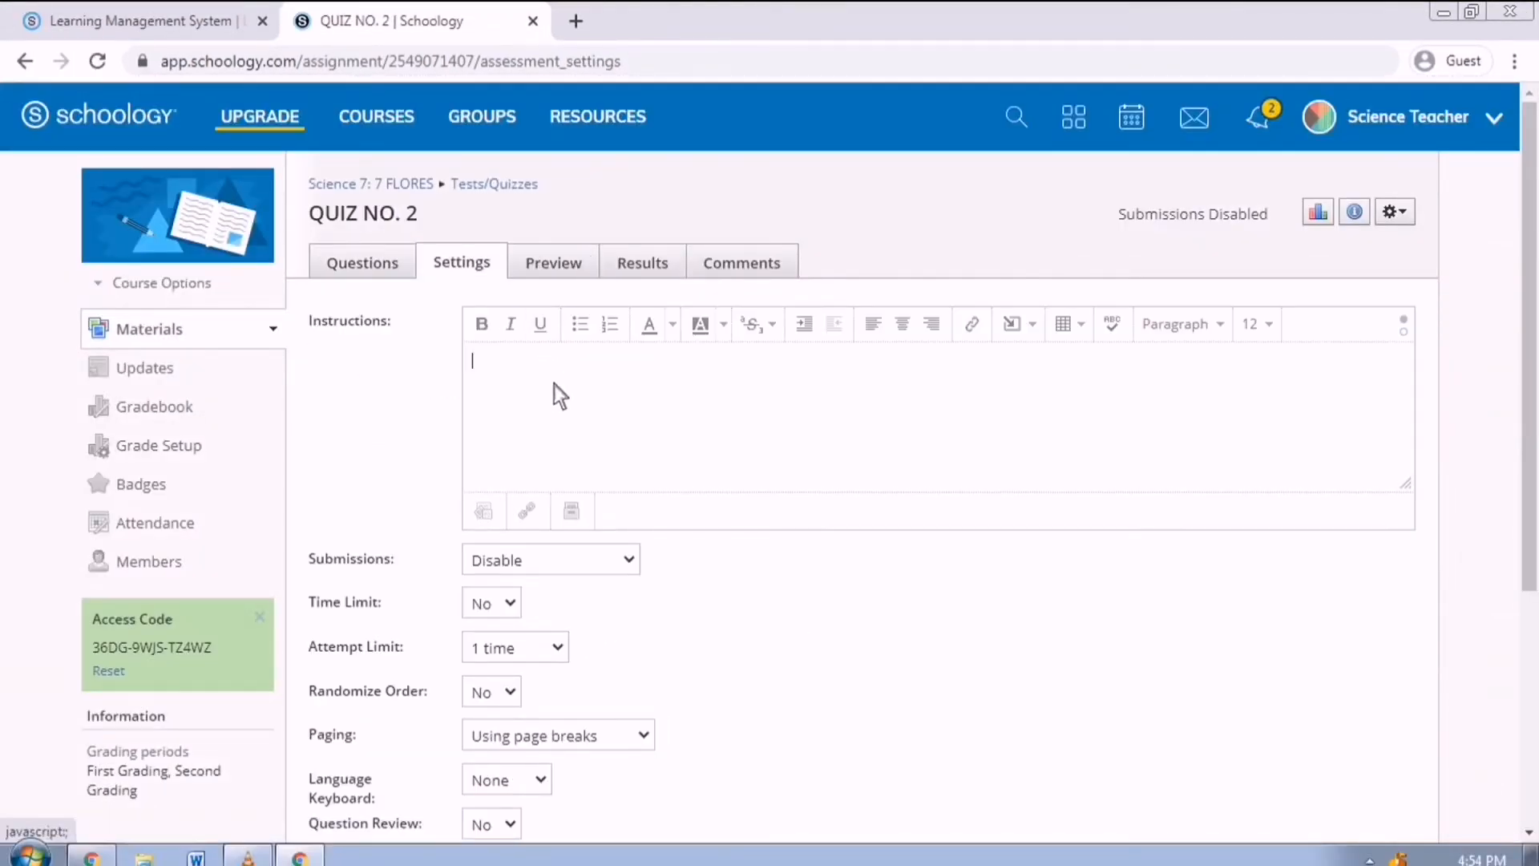
Enter the instructions 'BE HONEST!' and accept submissions from 5/25/20 at 08:00 AM.
{"action": "left_click", "coordinate": [555, 385]}
{"action": "type", "text": "BE"}
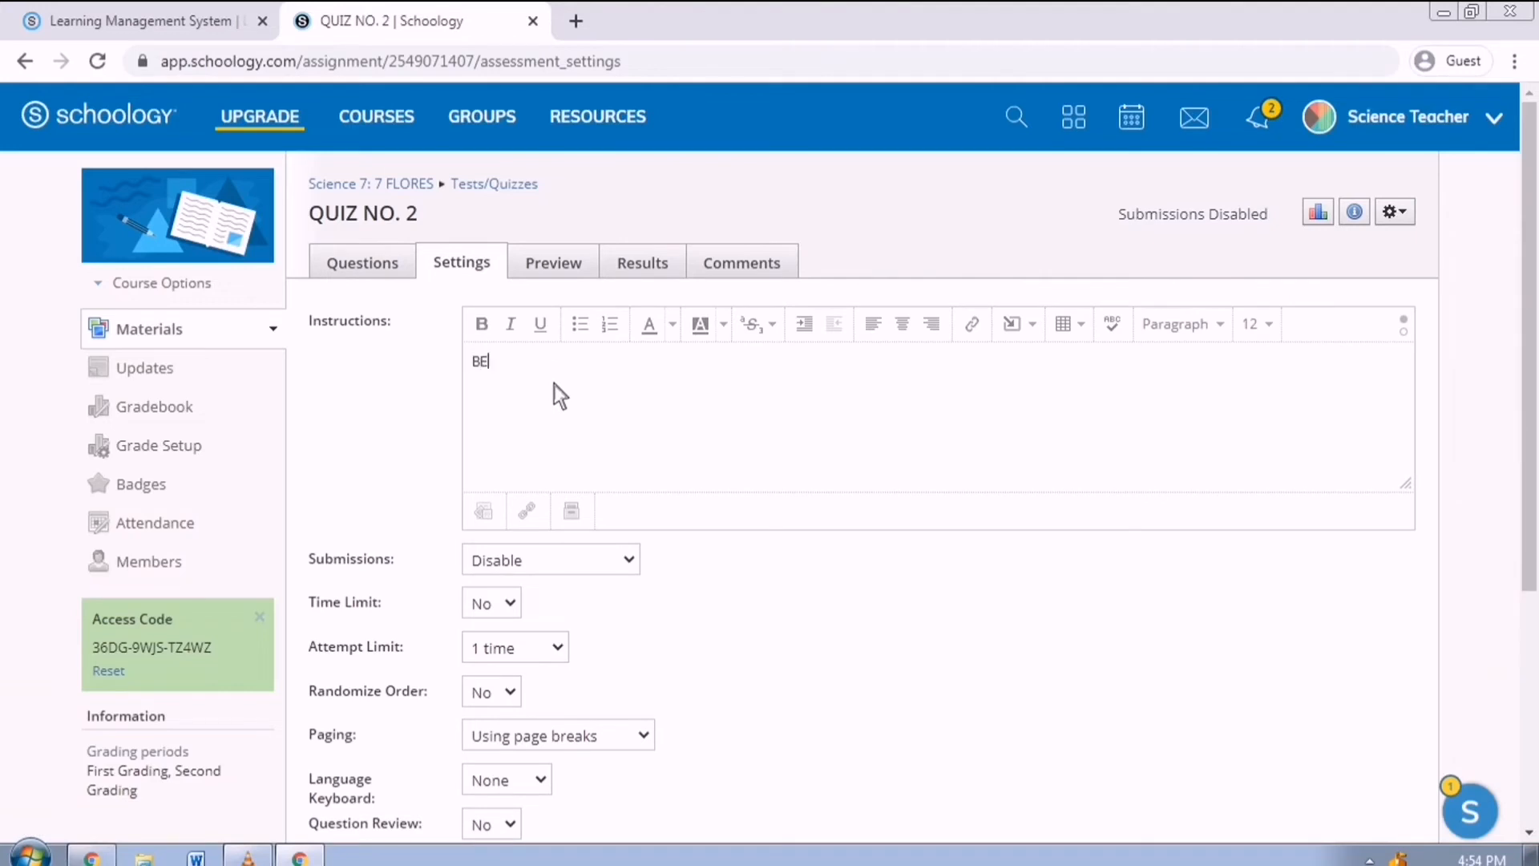
{"action": "type", "text": " HONEST!"}
{"action": "left_click", "coordinate": [605, 569]}
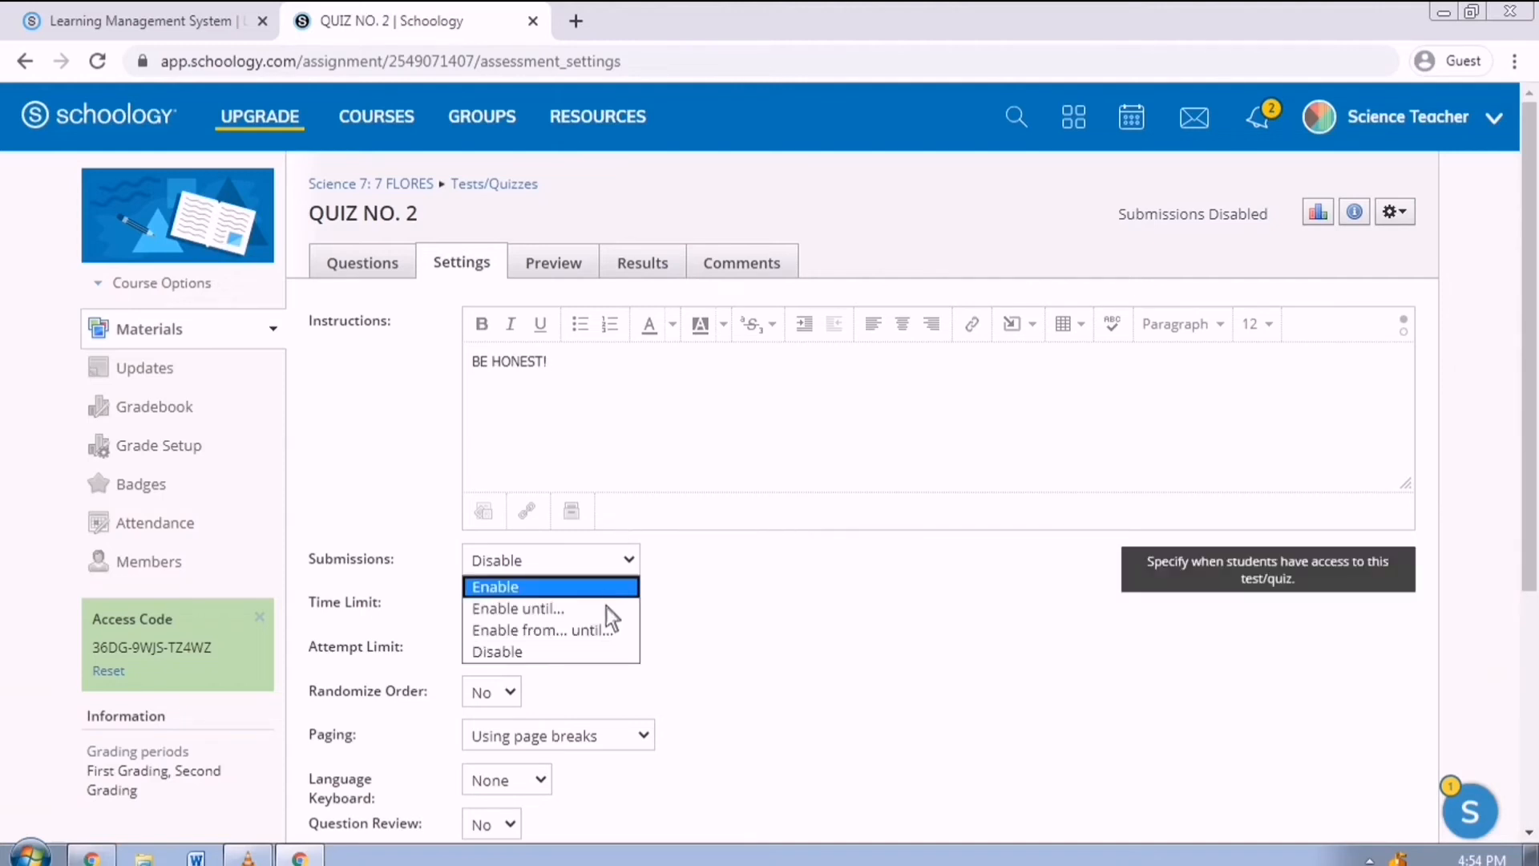
{"action": "left_click", "coordinate": [606, 628]}
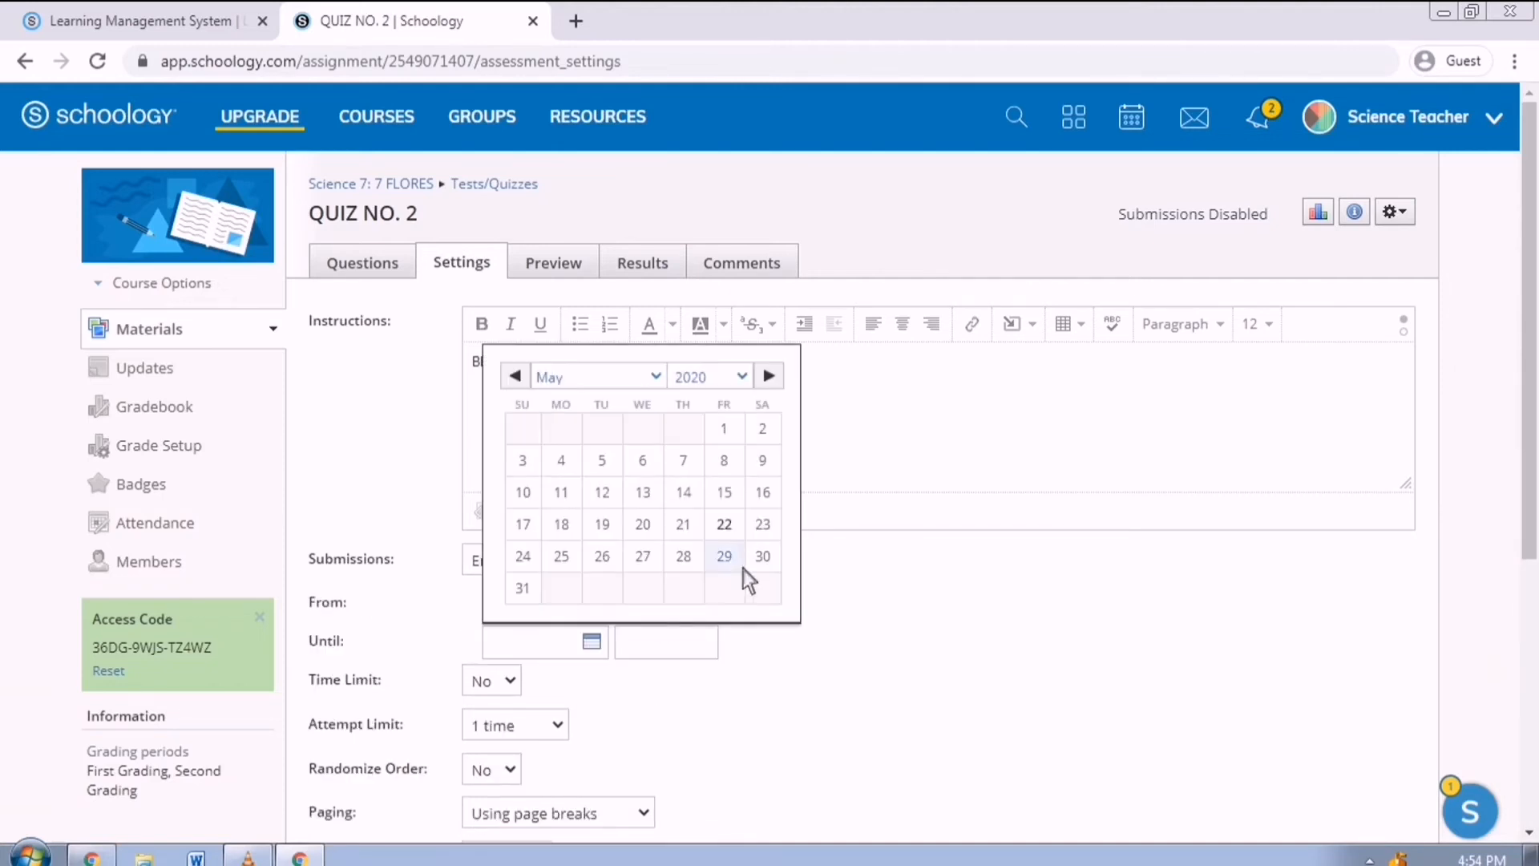
{"action": "left_click", "coordinate": [580, 561]}
{"action": "left_click", "coordinate": [659, 613]}
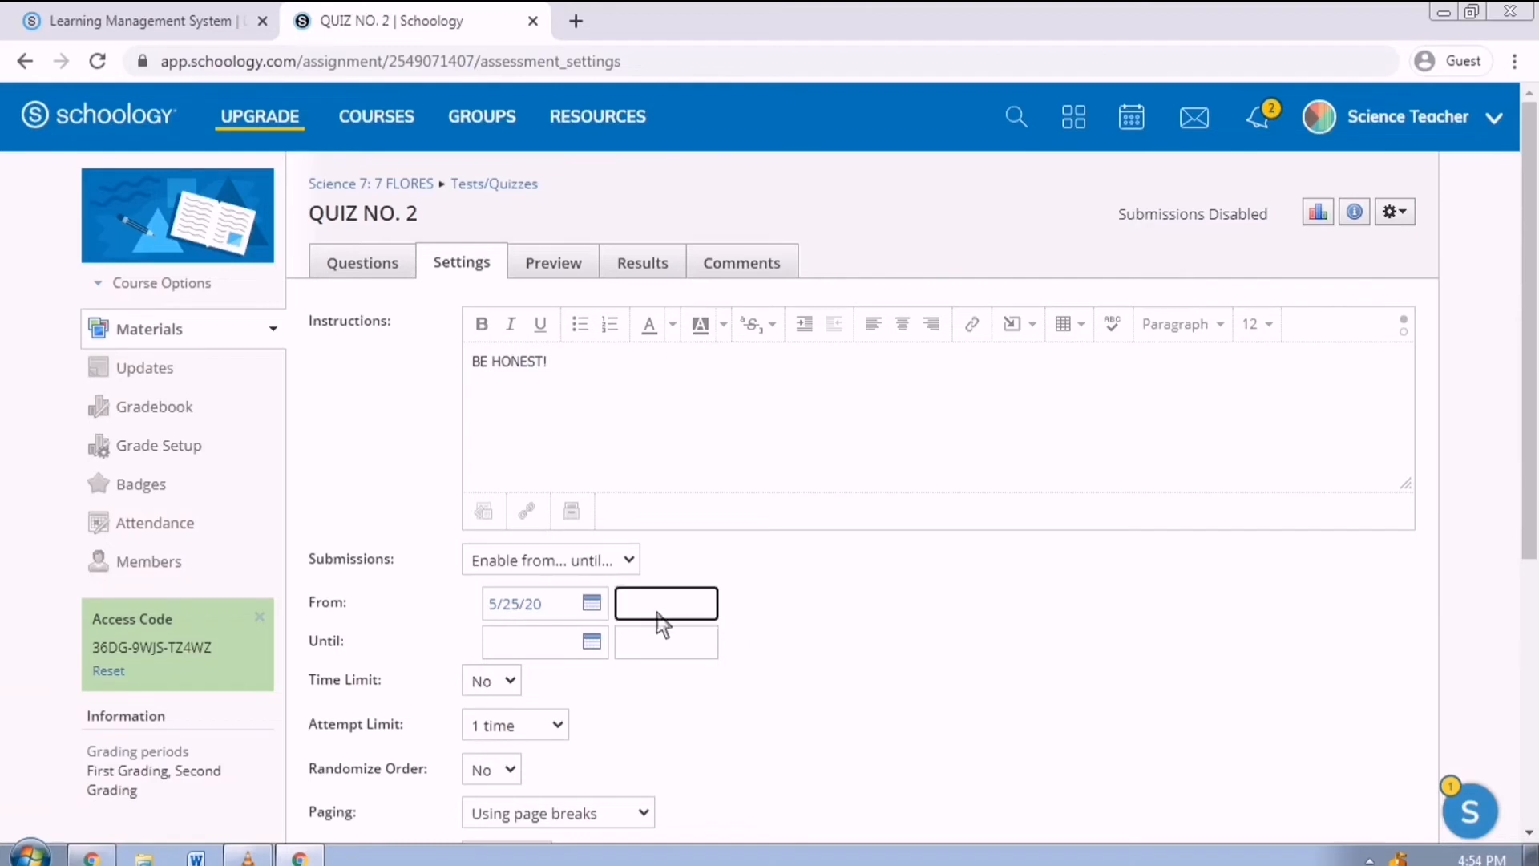
{"action": "type", "text": "8:00AM"}
Set the submission window to end on 5/29/20 at 11:59 PM.
{"action": "left_click", "coordinate": [595, 643]}
{"action": "left_click", "coordinate": [659, 648]}
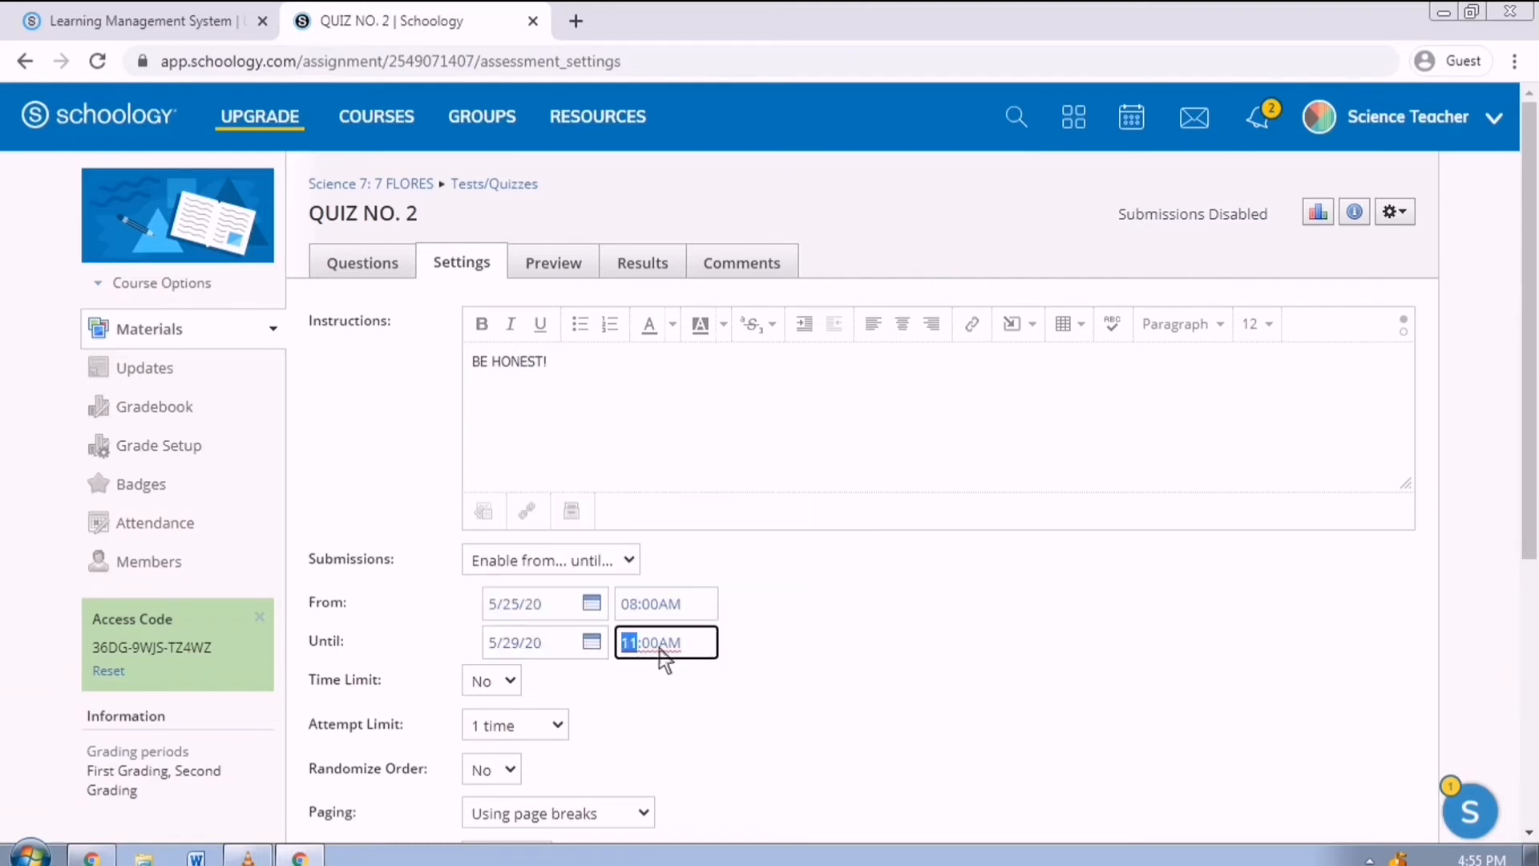
{"action": "key", "text": "BackSpace"}
{"action": "type", "text": "11:"}
{"action": "key", "text": "Right"}
{"action": "type", "text": "p"}
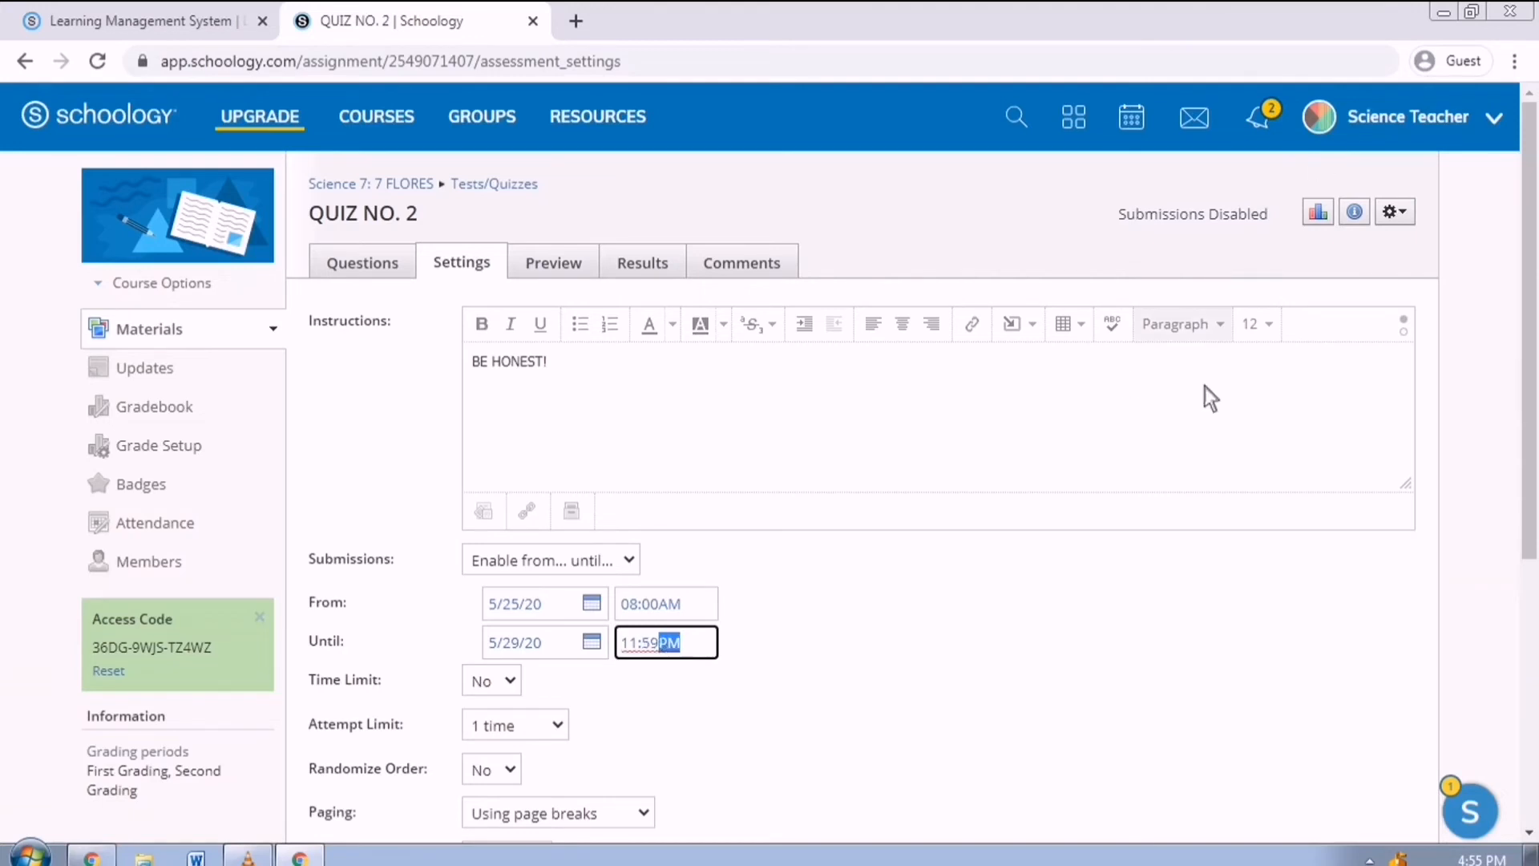
{"action": "left_click", "coordinate": [1057, 665]}
Give the quiz a 15-minute time limit.
{"action": "left_click", "coordinate": [487, 681]}
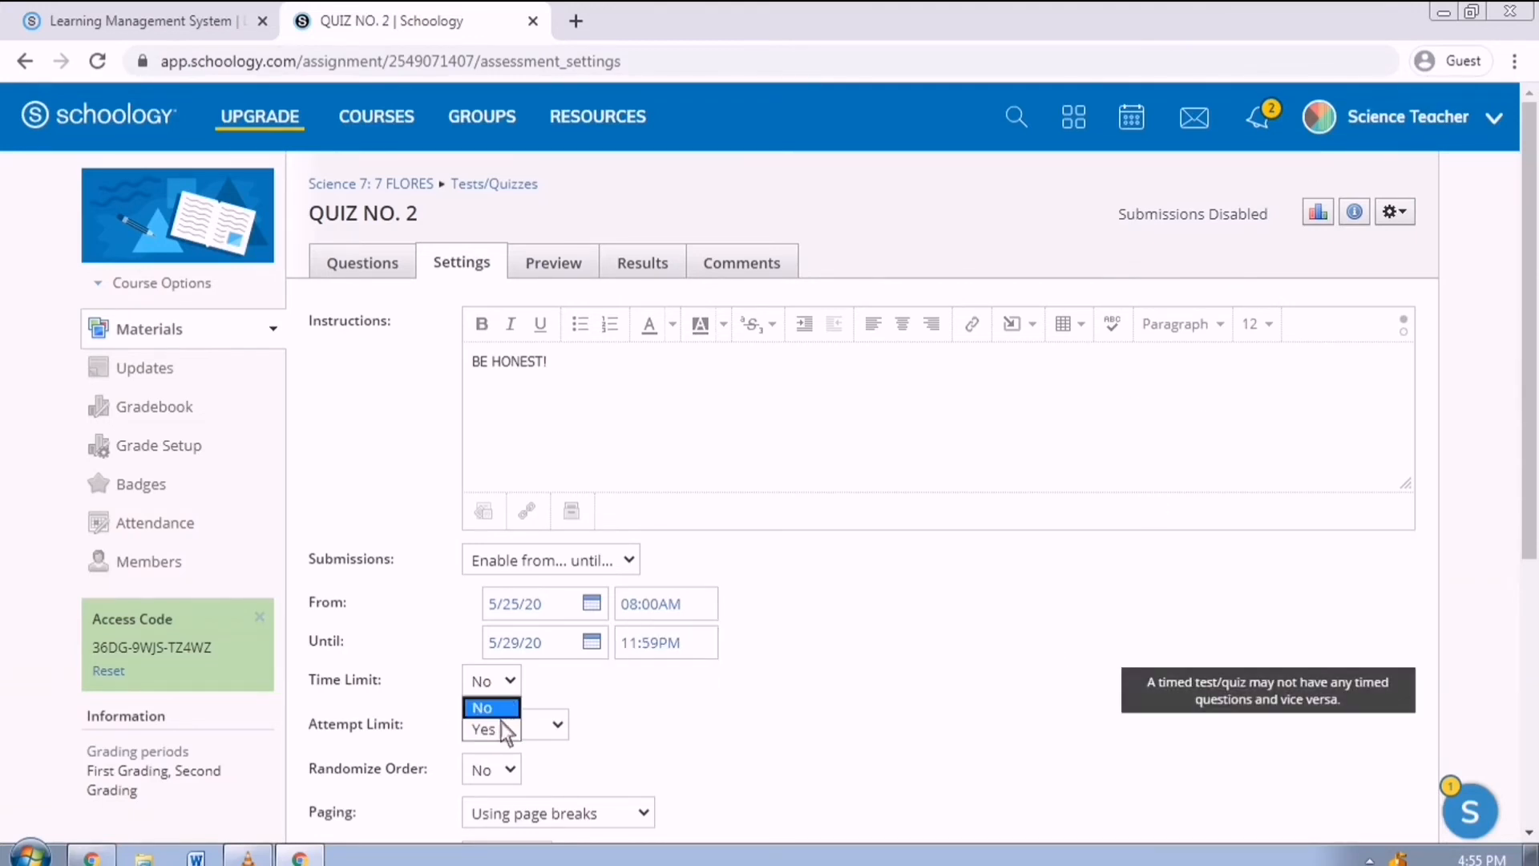
{"action": "left_click", "coordinate": [508, 731]}
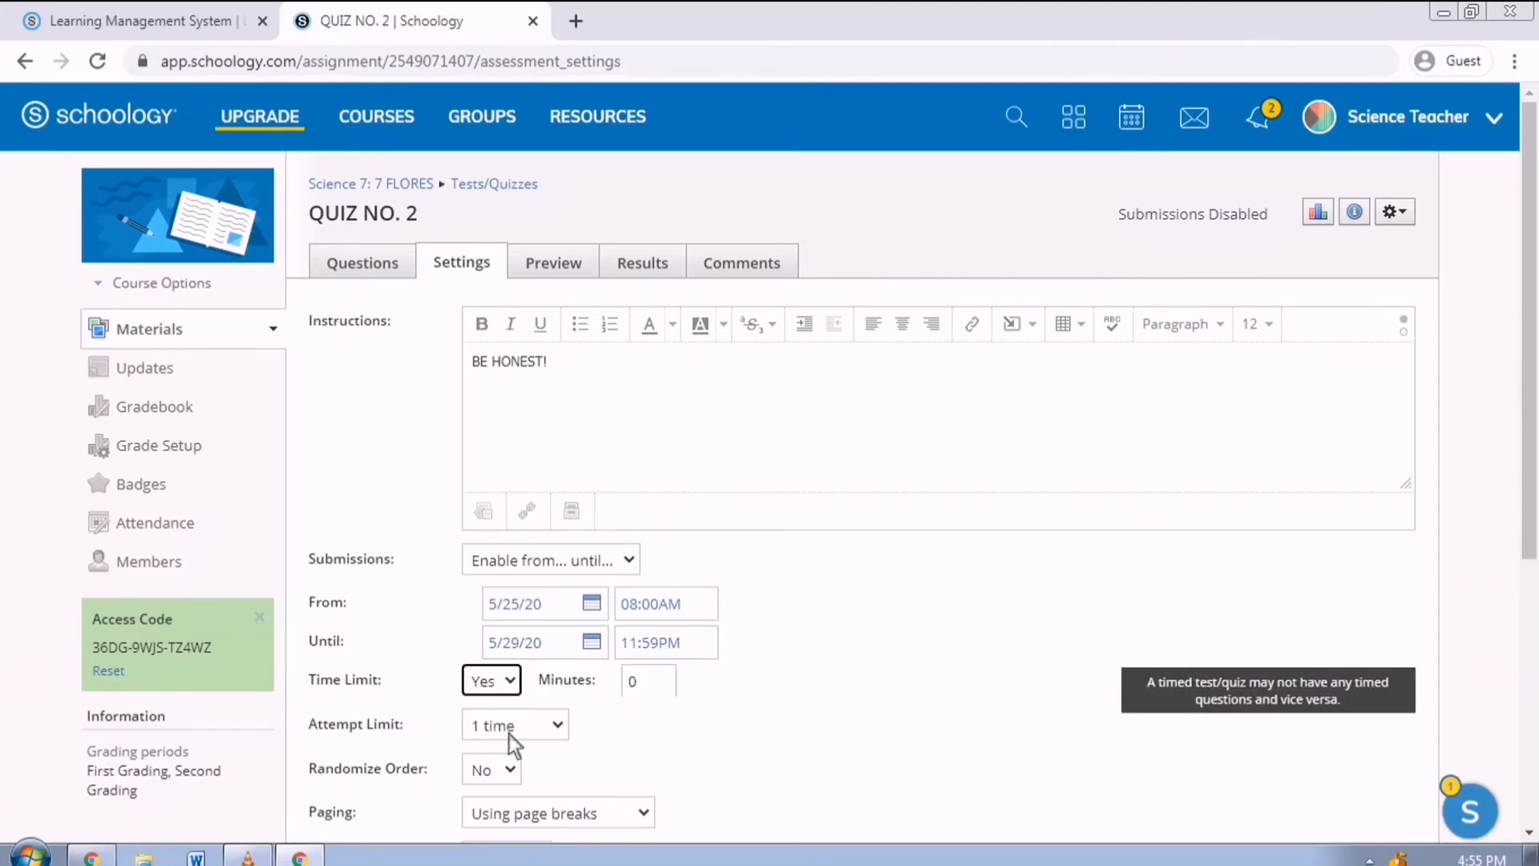
{"action": "left_click", "coordinate": [661, 689]}
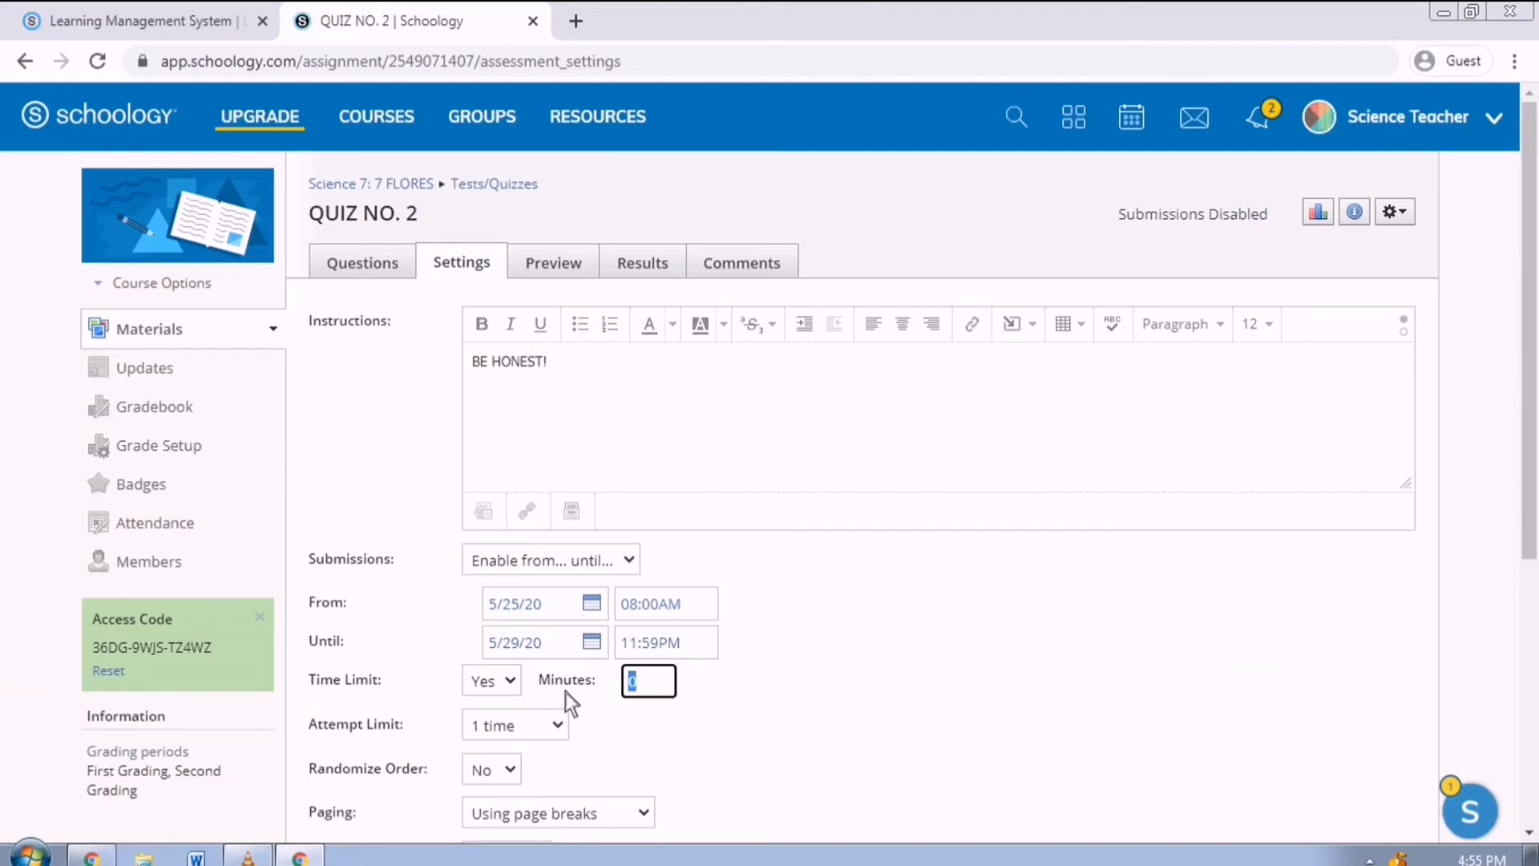
{"action": "type", "text": "15"}
{"action": "left_click", "coordinate": [663, 762]}
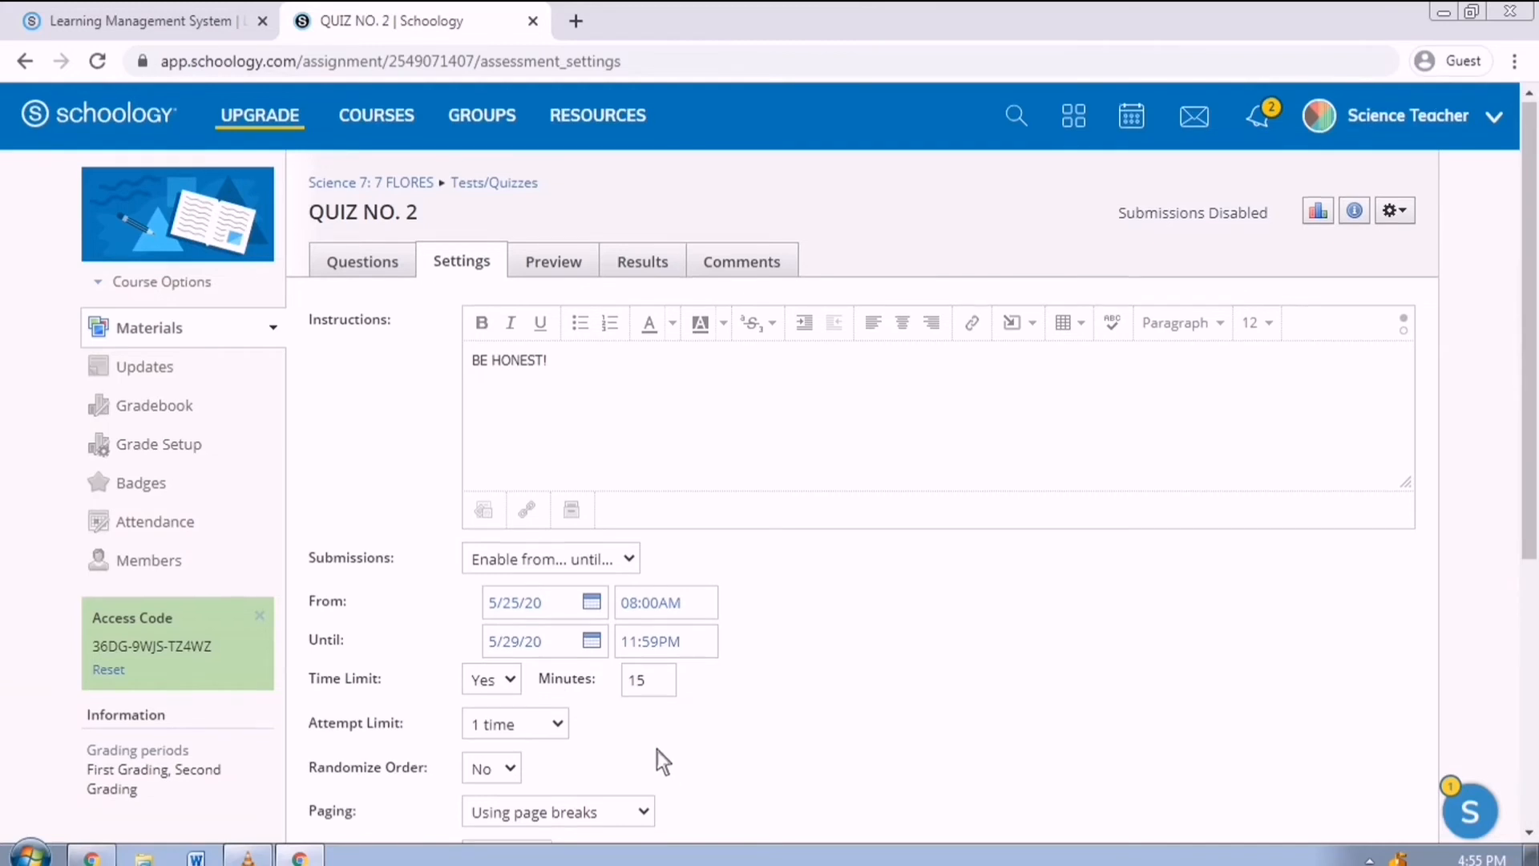
Keep students to one attempt and randomize the question order.
{"action": "scroll", "coordinate": [609, 689], "scroll_direction": "down", "scroll_amount": 2}
{"action": "left_click", "coordinate": [557, 612]}
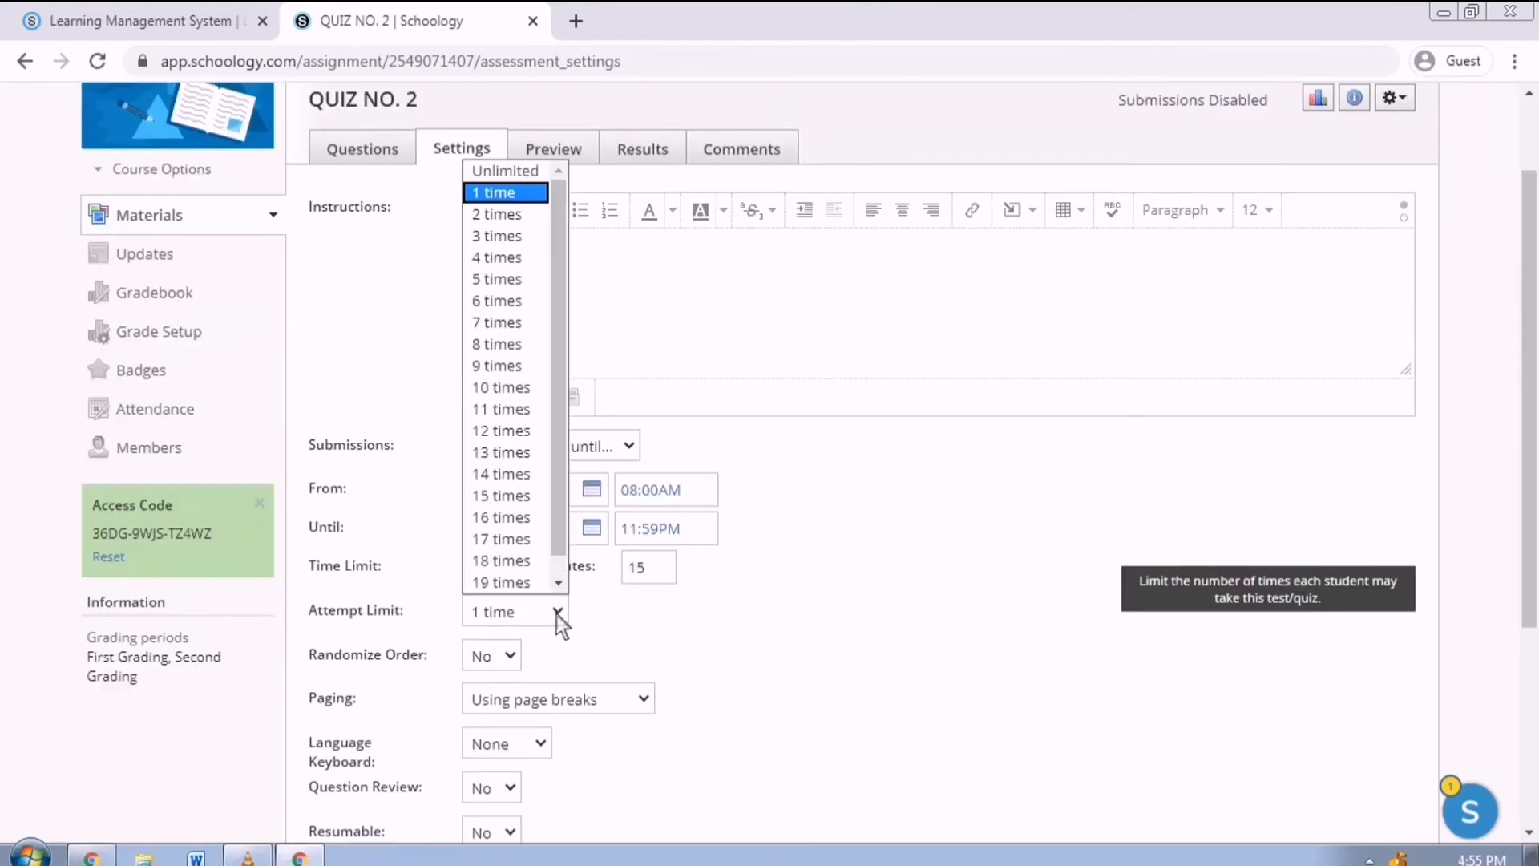
{"action": "left_click", "coordinate": [556, 614]}
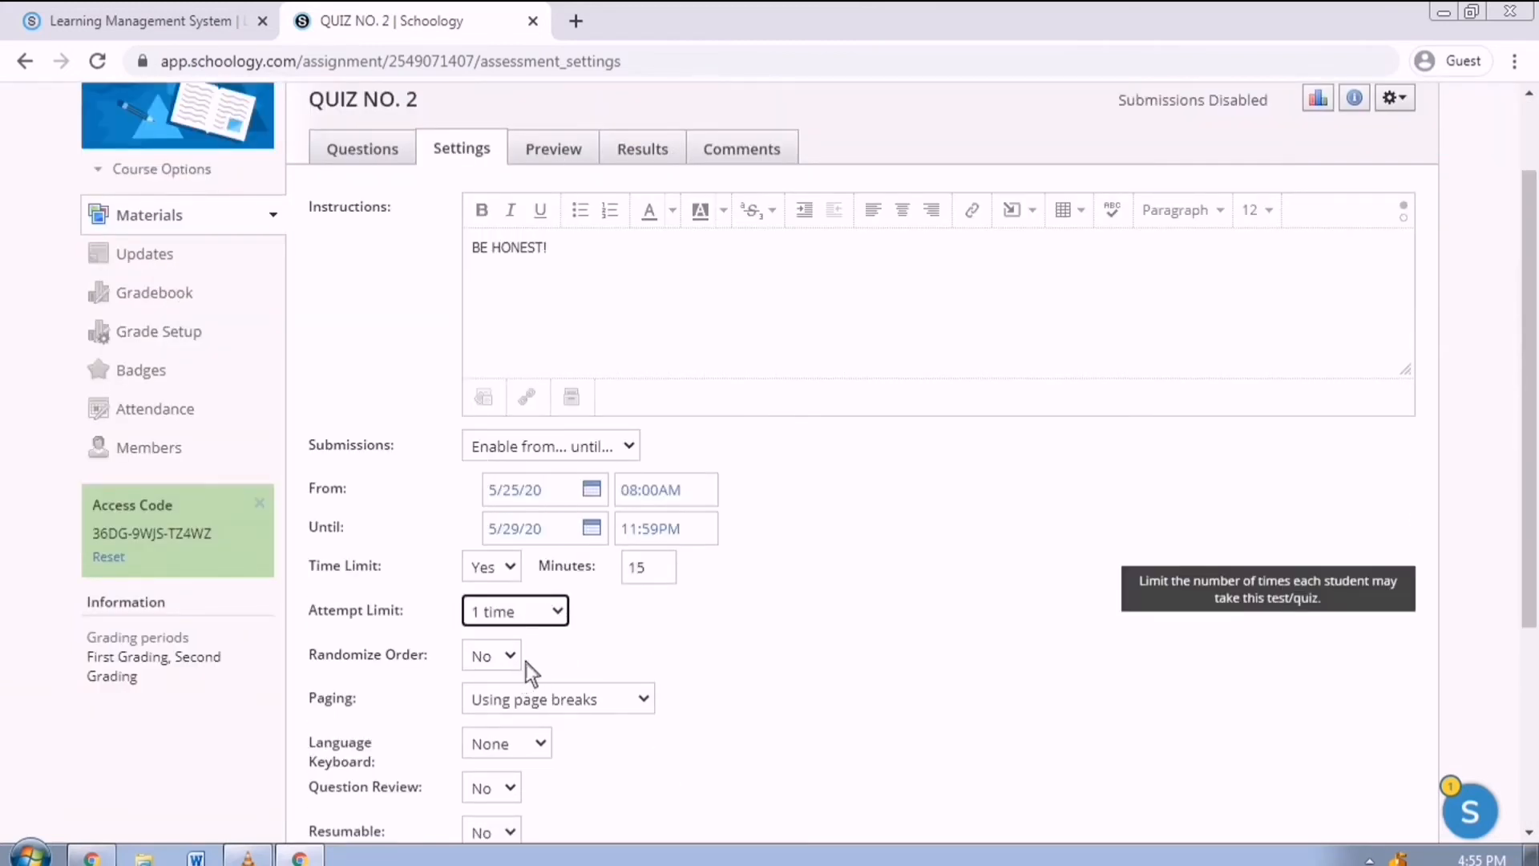
{"action": "scroll", "coordinate": [526, 662], "scroll_direction": "down", "scroll_amount": 2}
{"action": "left_click", "coordinate": [517, 545]}
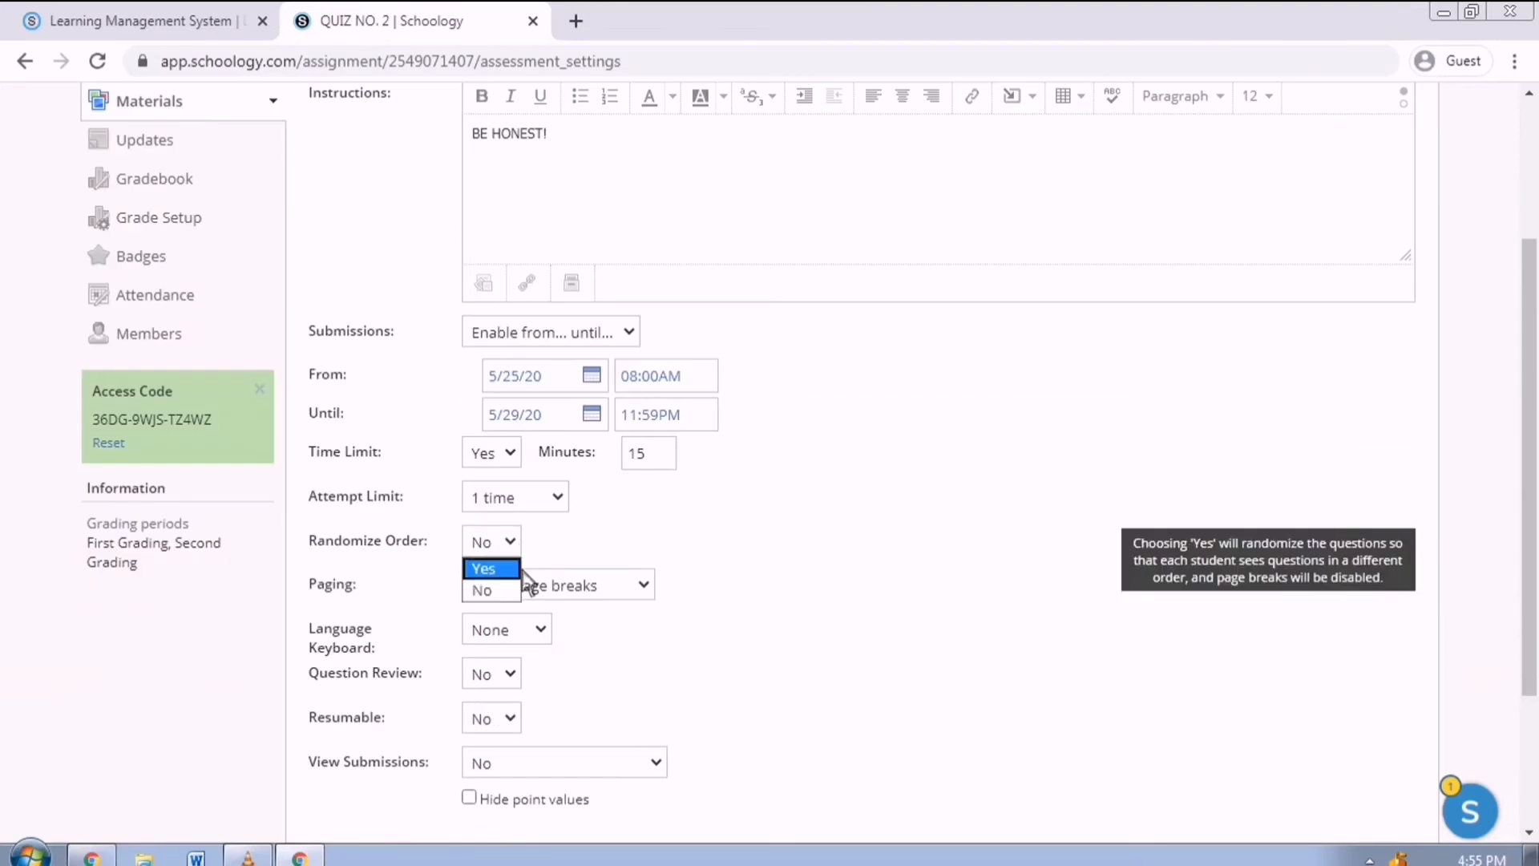
{"action": "left_click", "coordinate": [519, 568]}
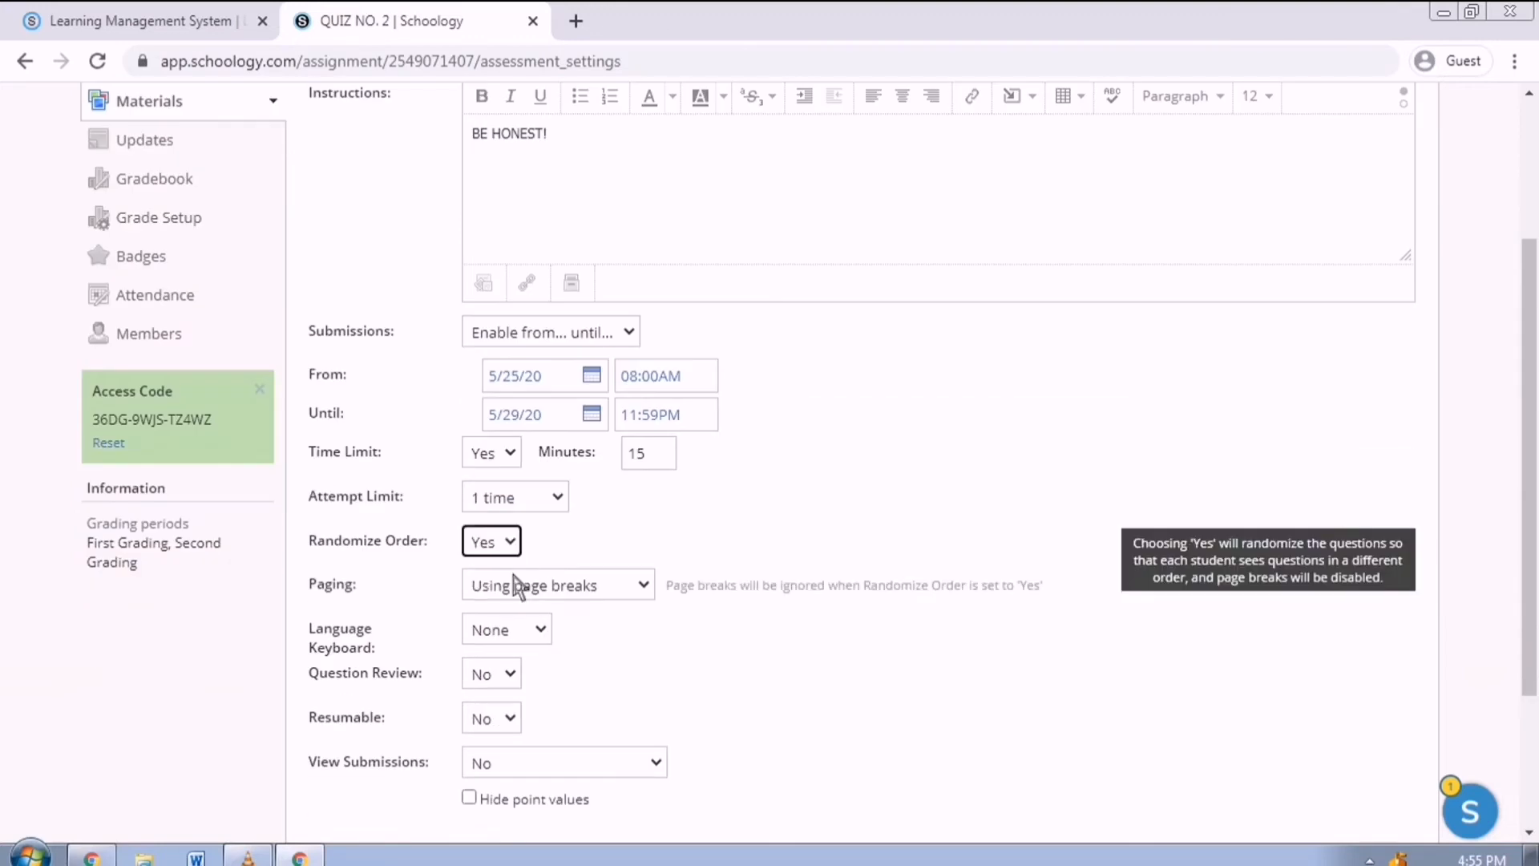
Show one question per page, check the question review option, and save the settings.
{"action": "left_click", "coordinate": [594, 595]}
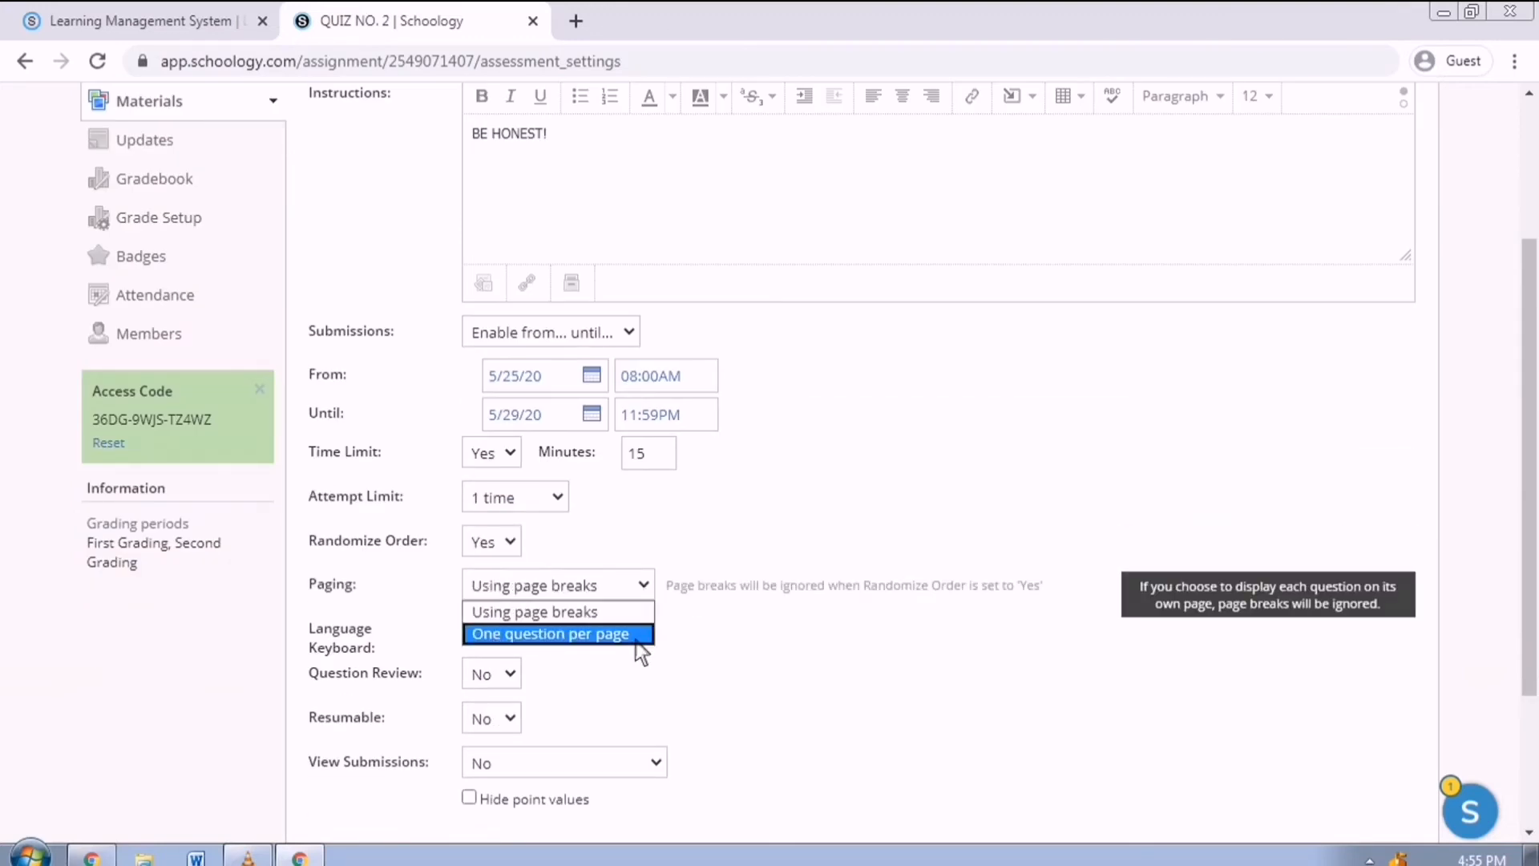
{"action": "left_click", "coordinate": [640, 635]}
{"action": "scroll", "coordinate": [707, 623], "scroll_direction": "down", "scroll_amount": 1}
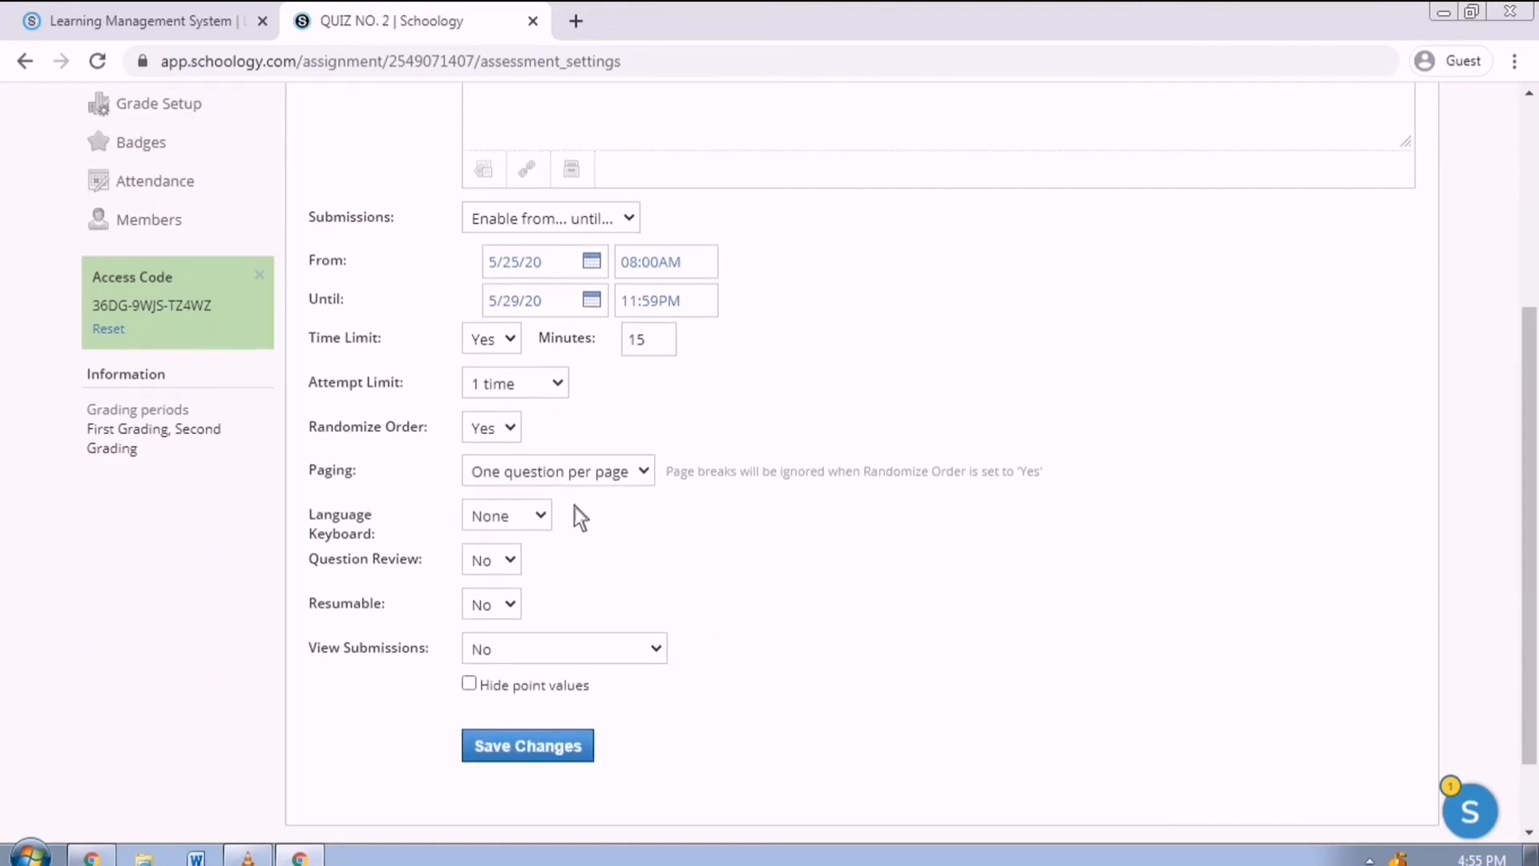
{"action": "left_click", "coordinate": [507, 573]}
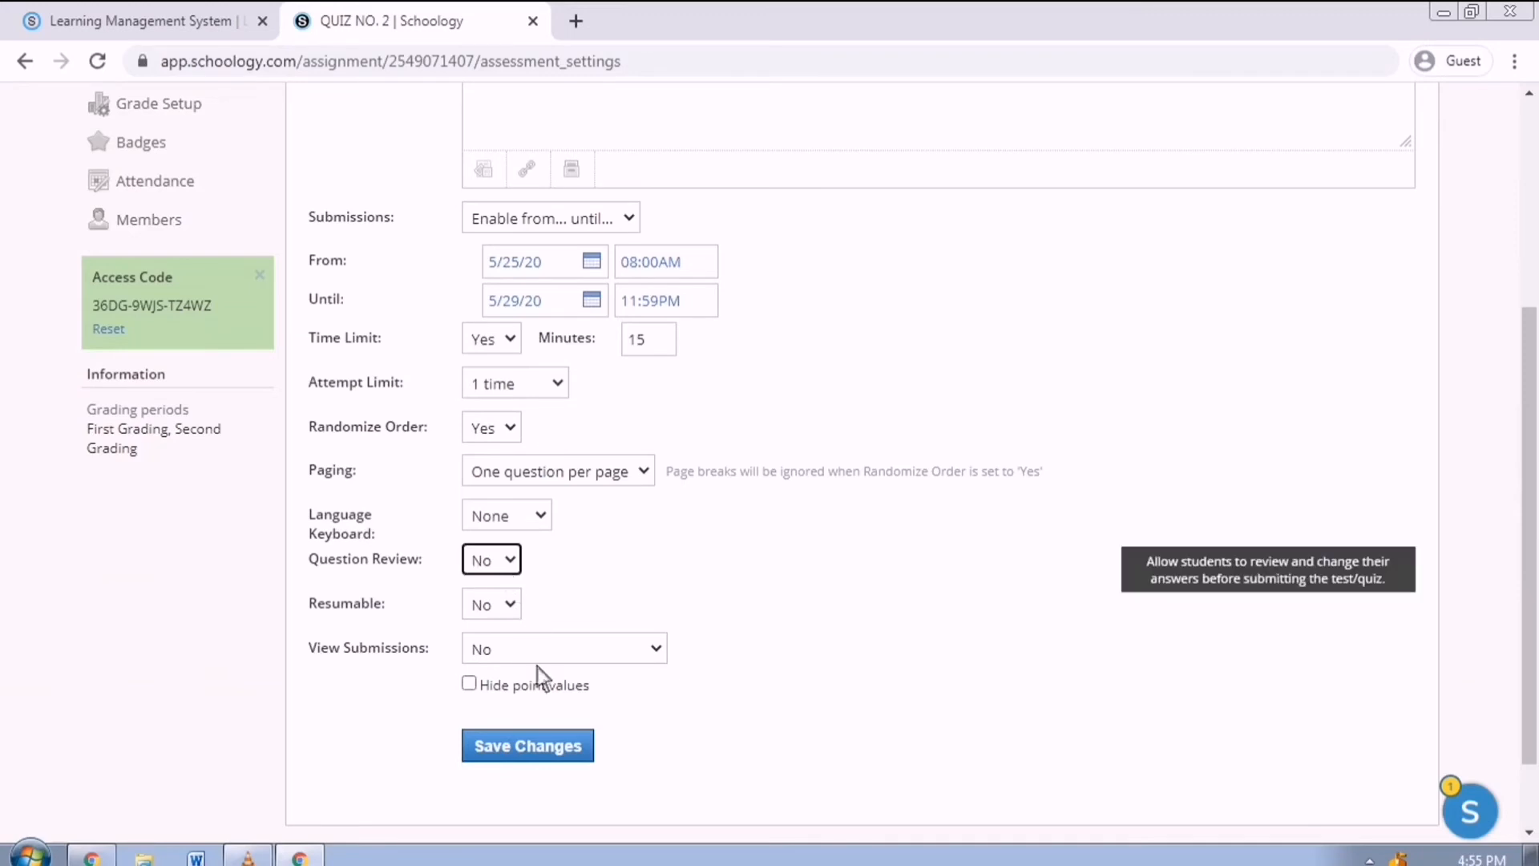
{"action": "left_click", "coordinate": [561, 757]}
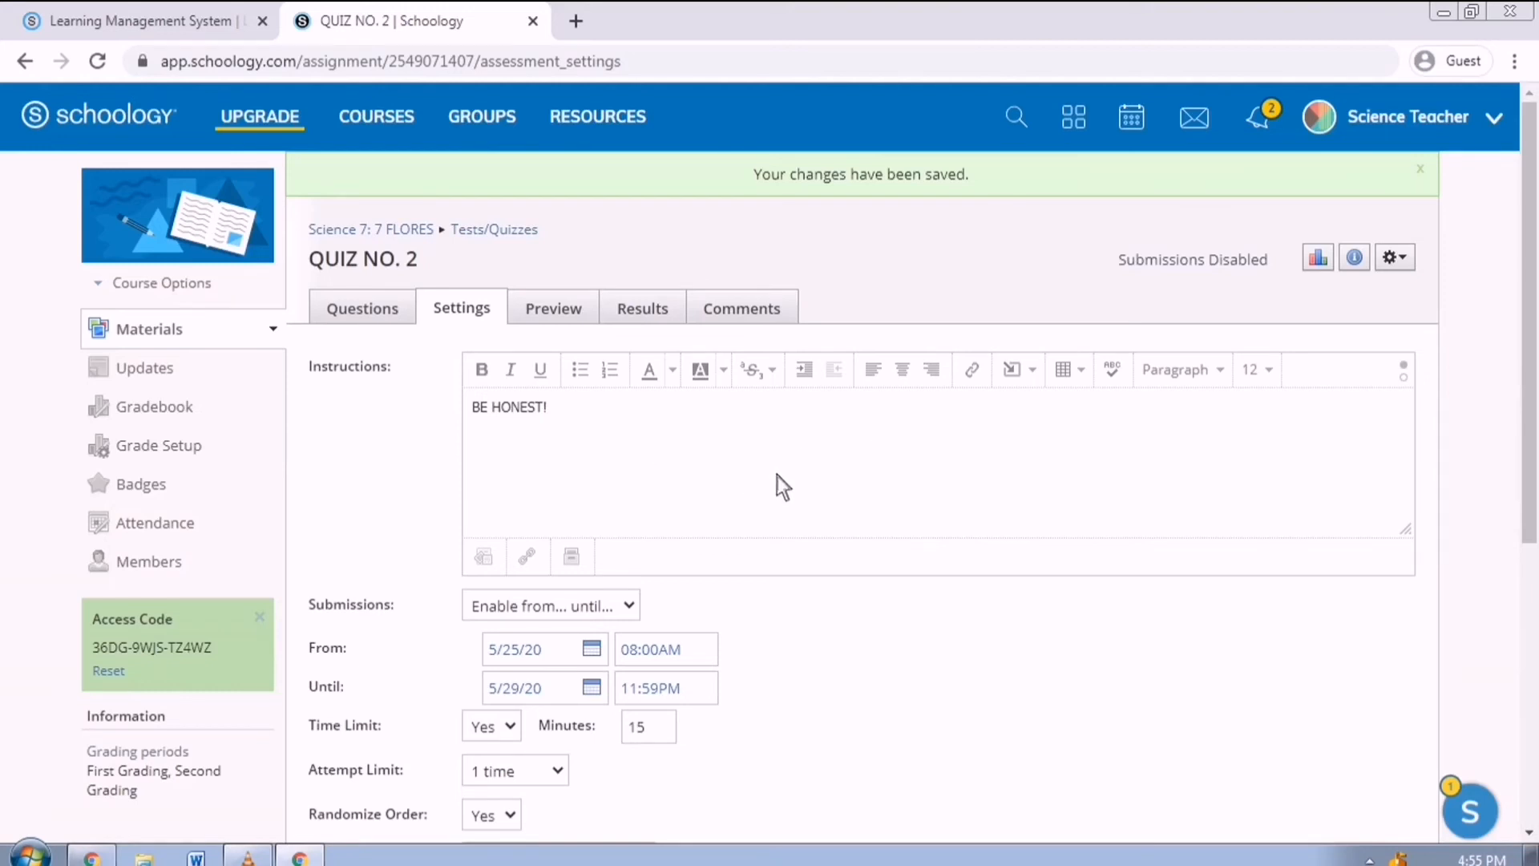
Preview QUIZ NO. 2 as a student, starting an attempt and paging through two questions.
{"action": "scroll", "coordinate": [776, 481], "scroll_direction": "down", "scroll_amount": 2}
{"action": "scroll", "coordinate": [783, 493], "scroll_direction": "down", "scroll_amount": 2}
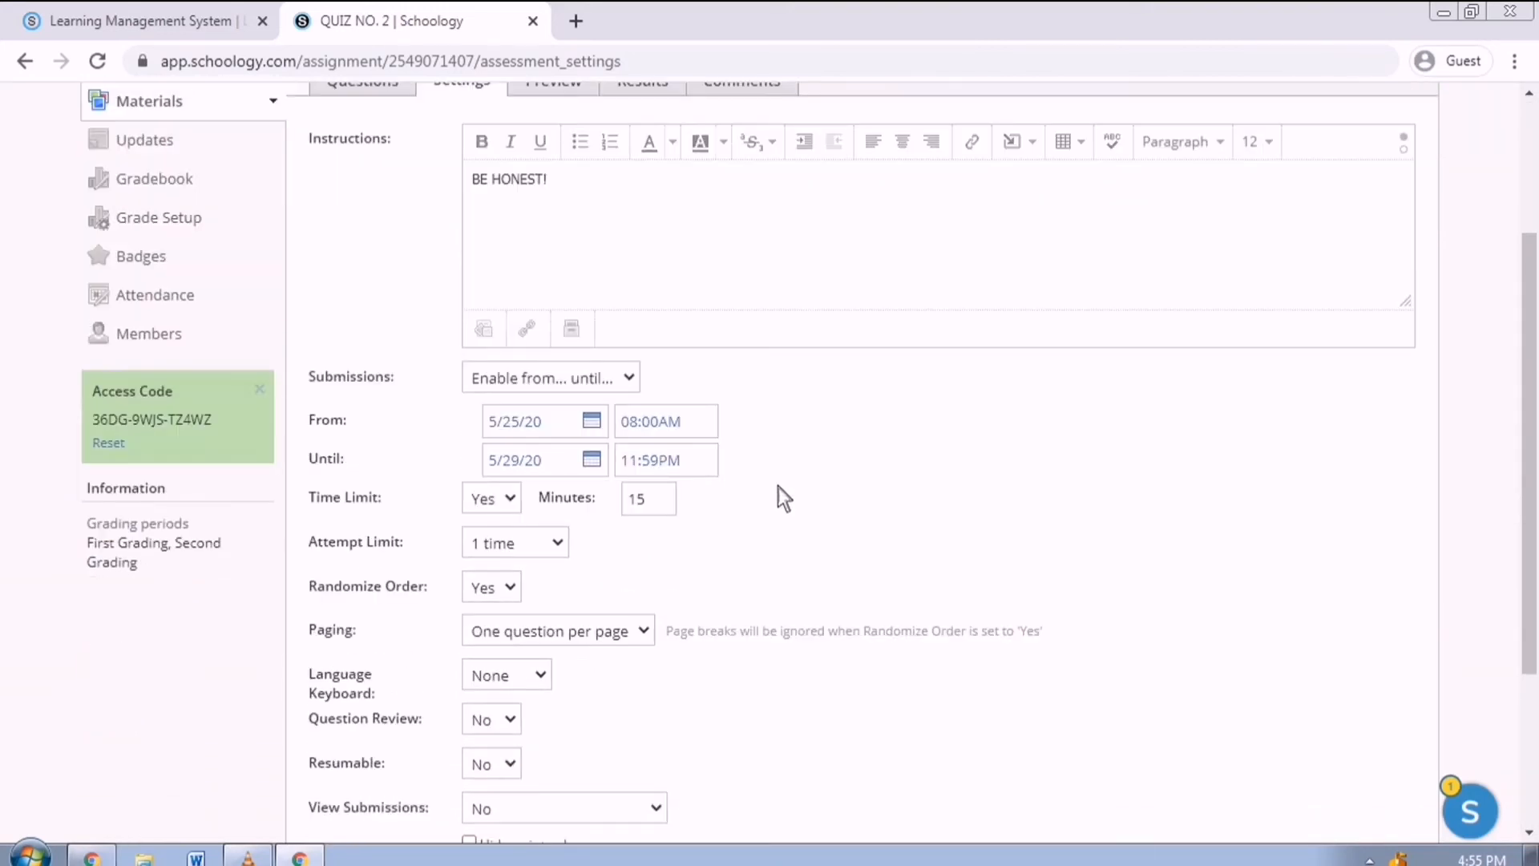
{"action": "scroll", "coordinate": [781, 487], "scroll_direction": "up", "scroll_amount": 4}
{"action": "left_click", "coordinate": [582, 279]}
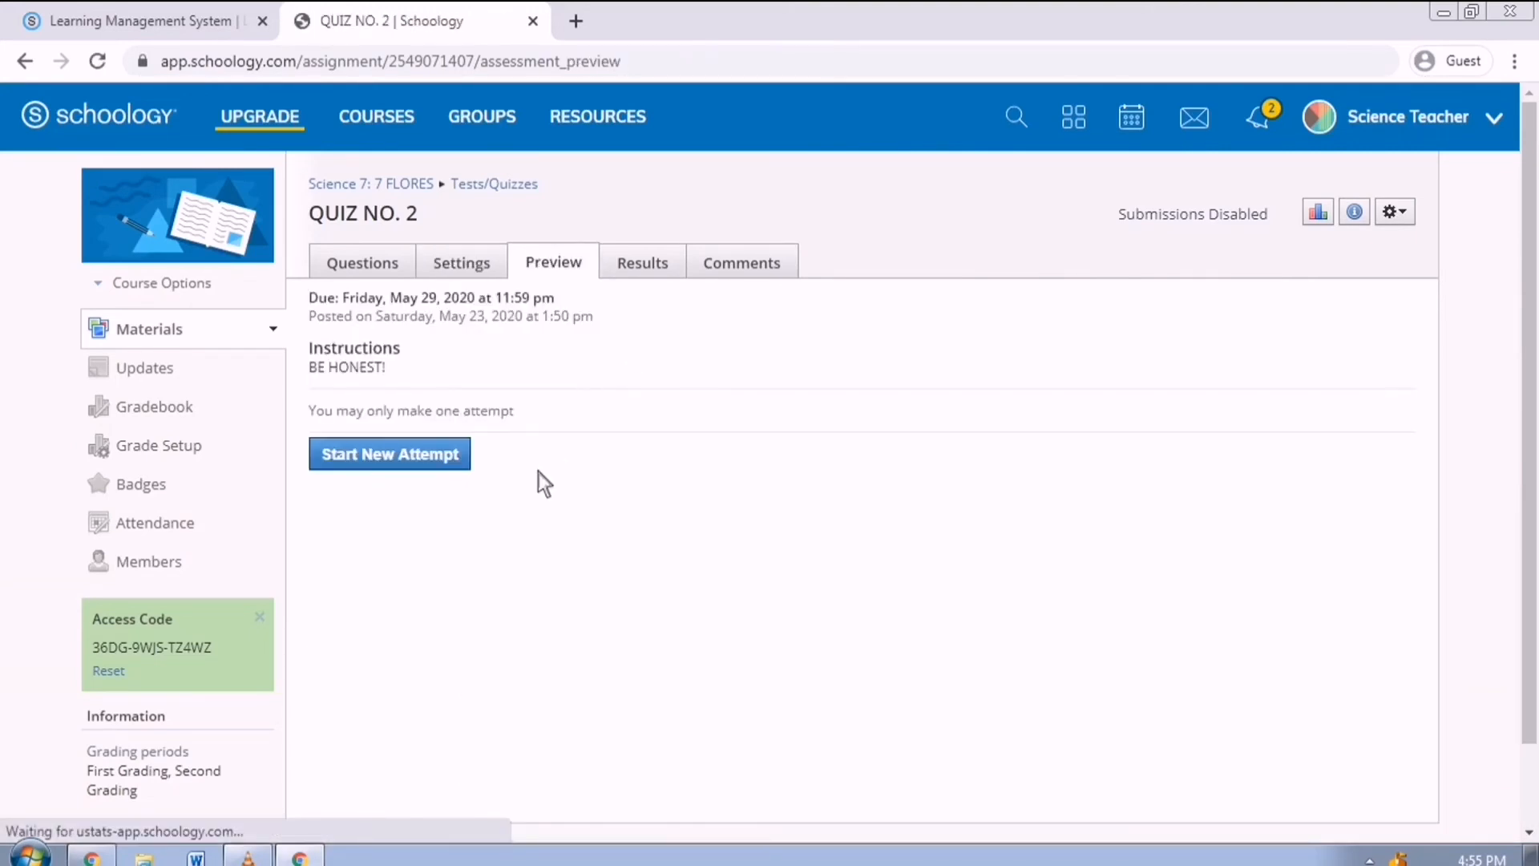
{"action": "left_click", "coordinate": [439, 464]}
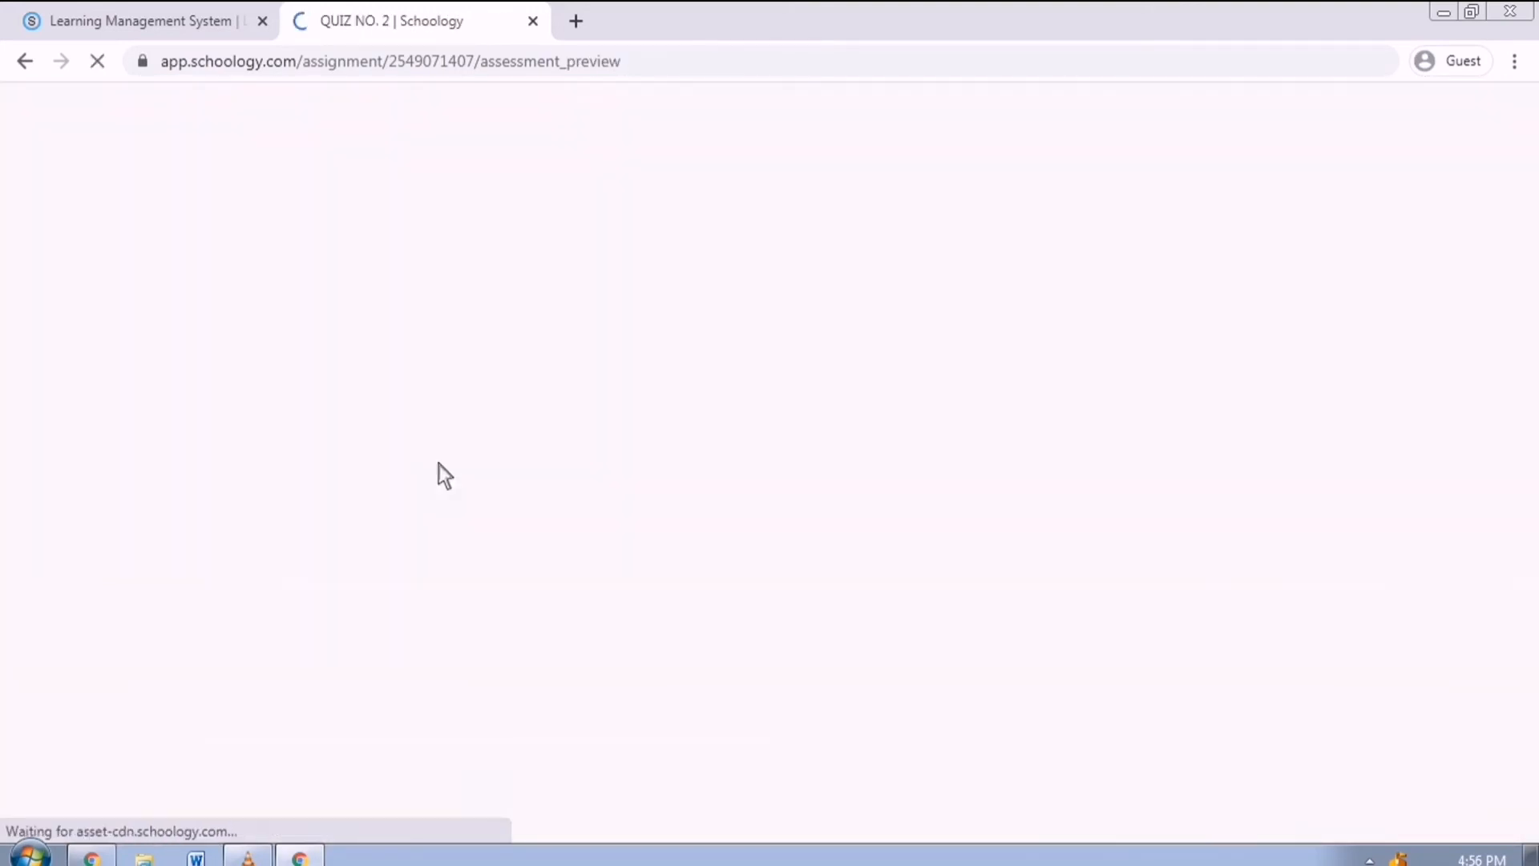
{"action": "left_click", "coordinate": [392, 725]}
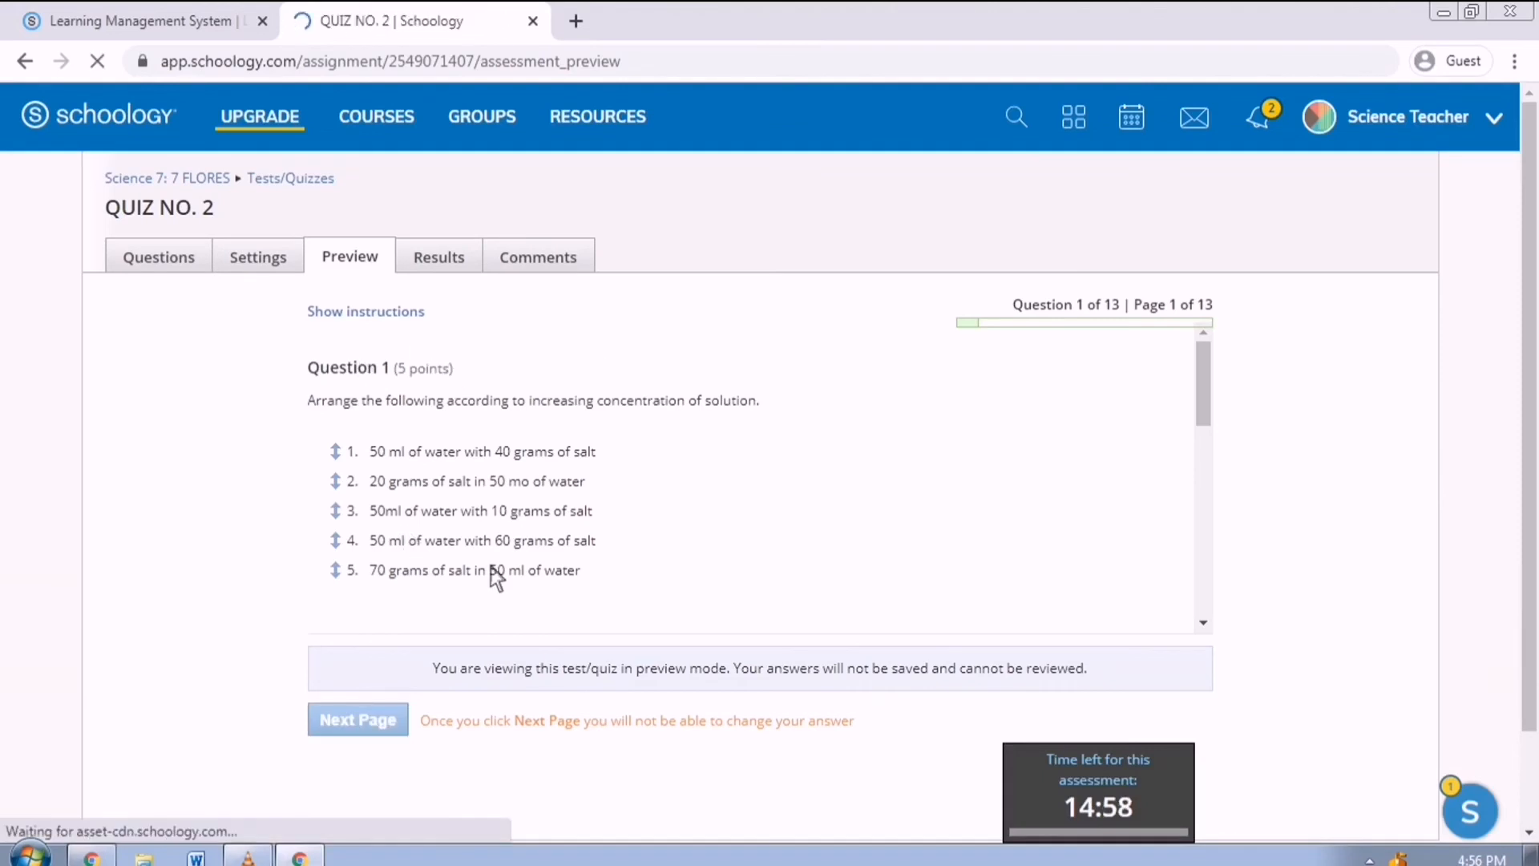
{"action": "left_click", "coordinate": [392, 623]}
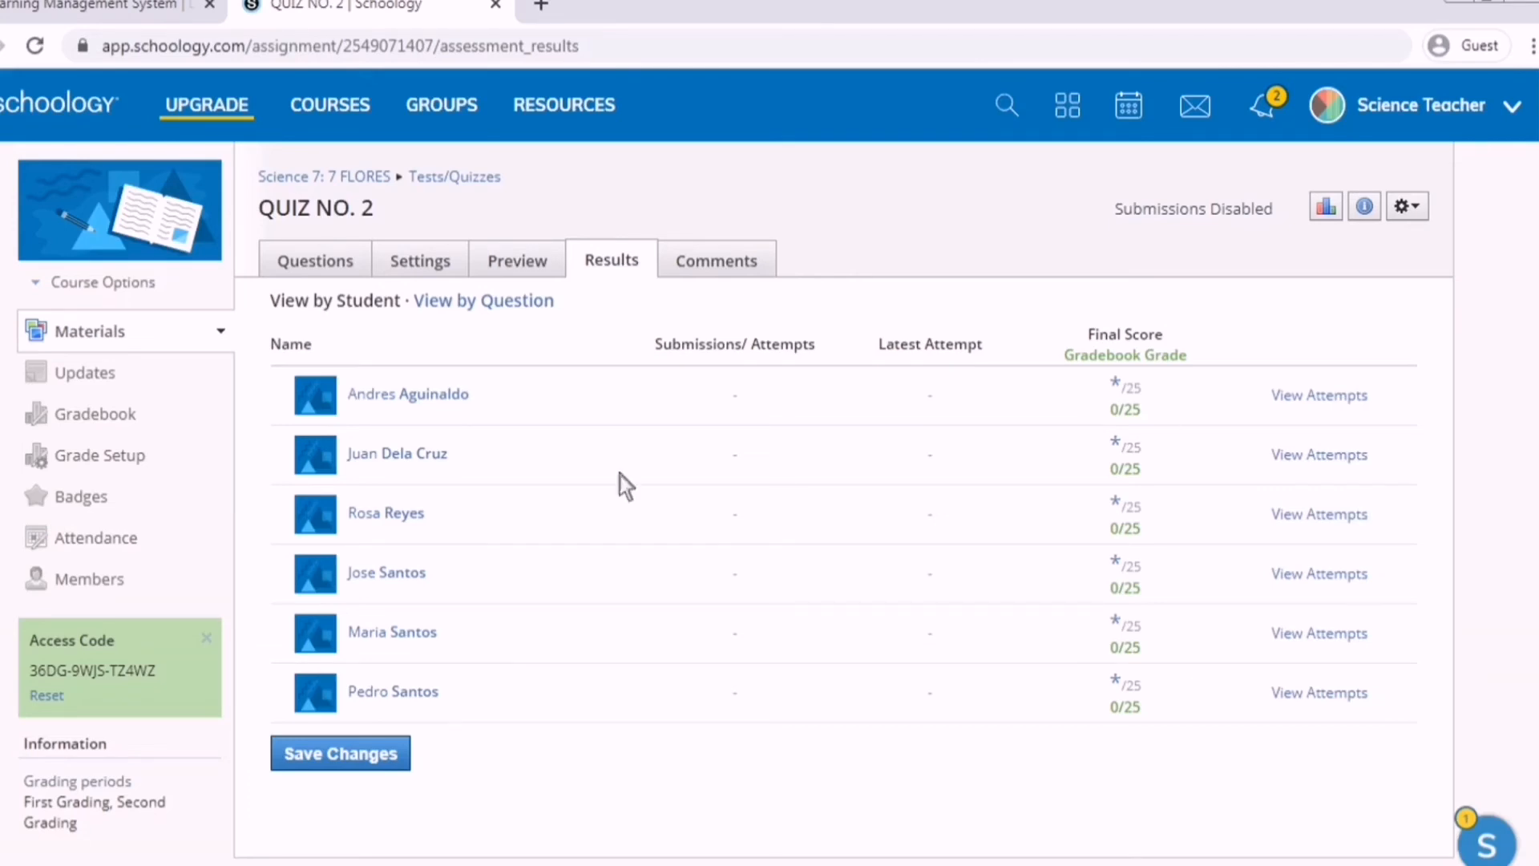
Go back to the course materials and open the Summative Test in Concentration of Solutions results.
{"action": "left_click", "coordinate": [90, 331]}
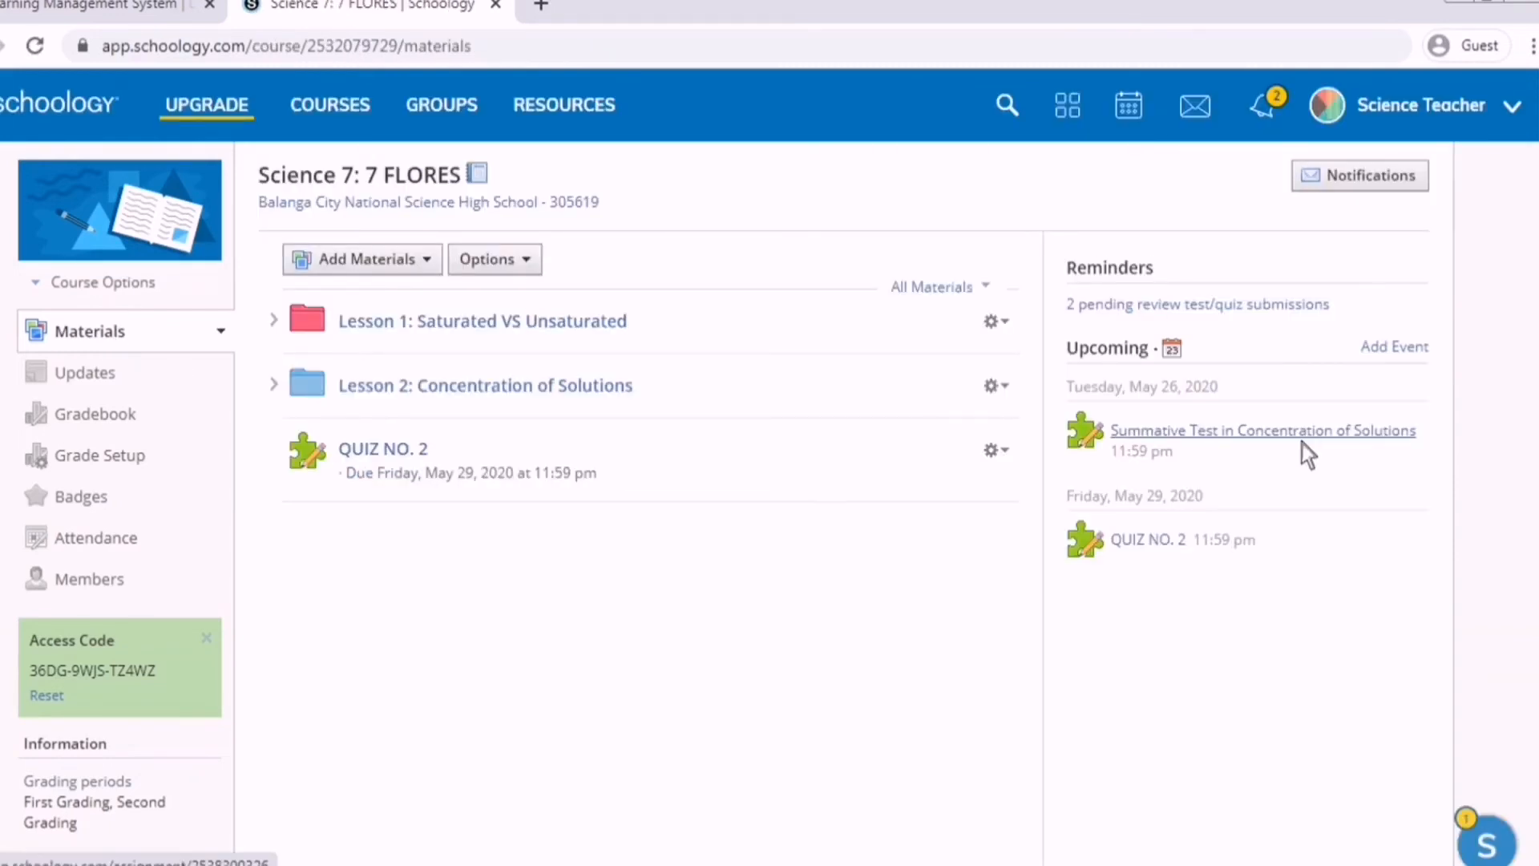
{"action": "left_click", "coordinate": [1302, 444]}
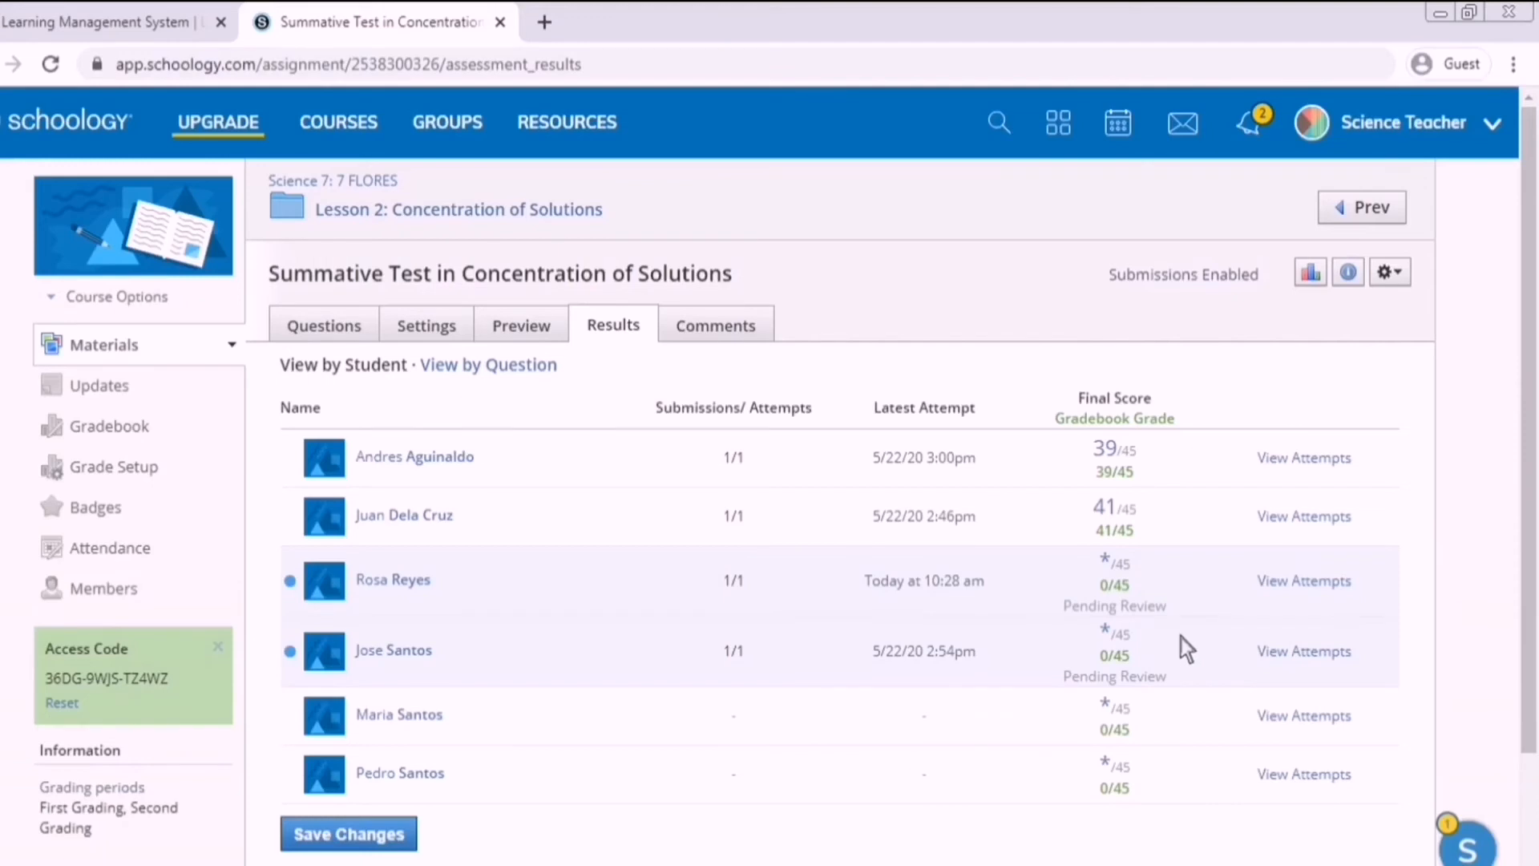
Open the pending student's submitted attempt for review and grading.
{"action": "left_click", "coordinate": [1320, 590]}
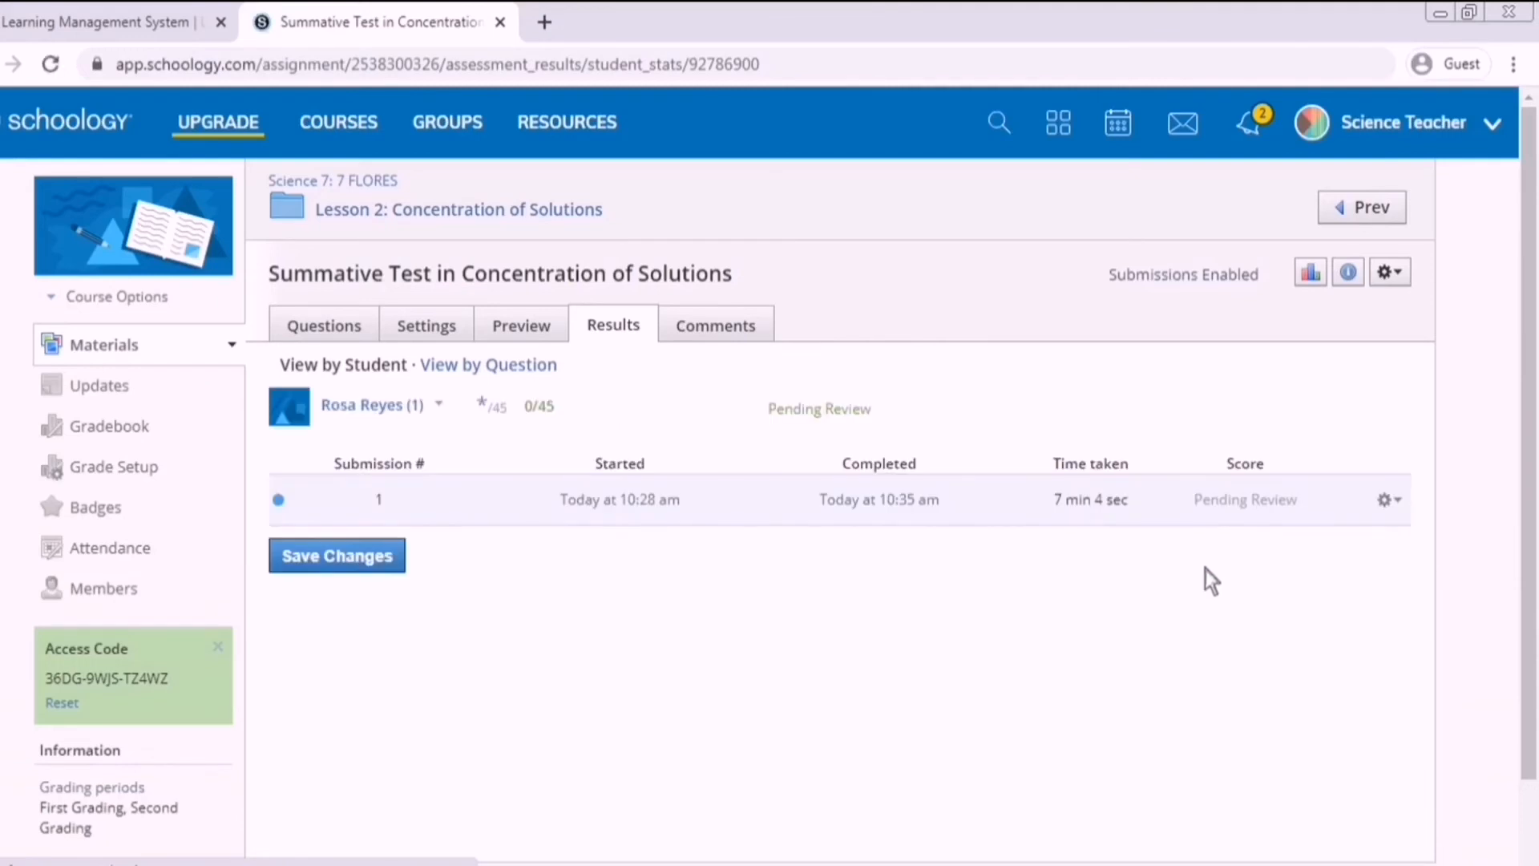
{"action": "left_click", "coordinate": [1410, 508]}
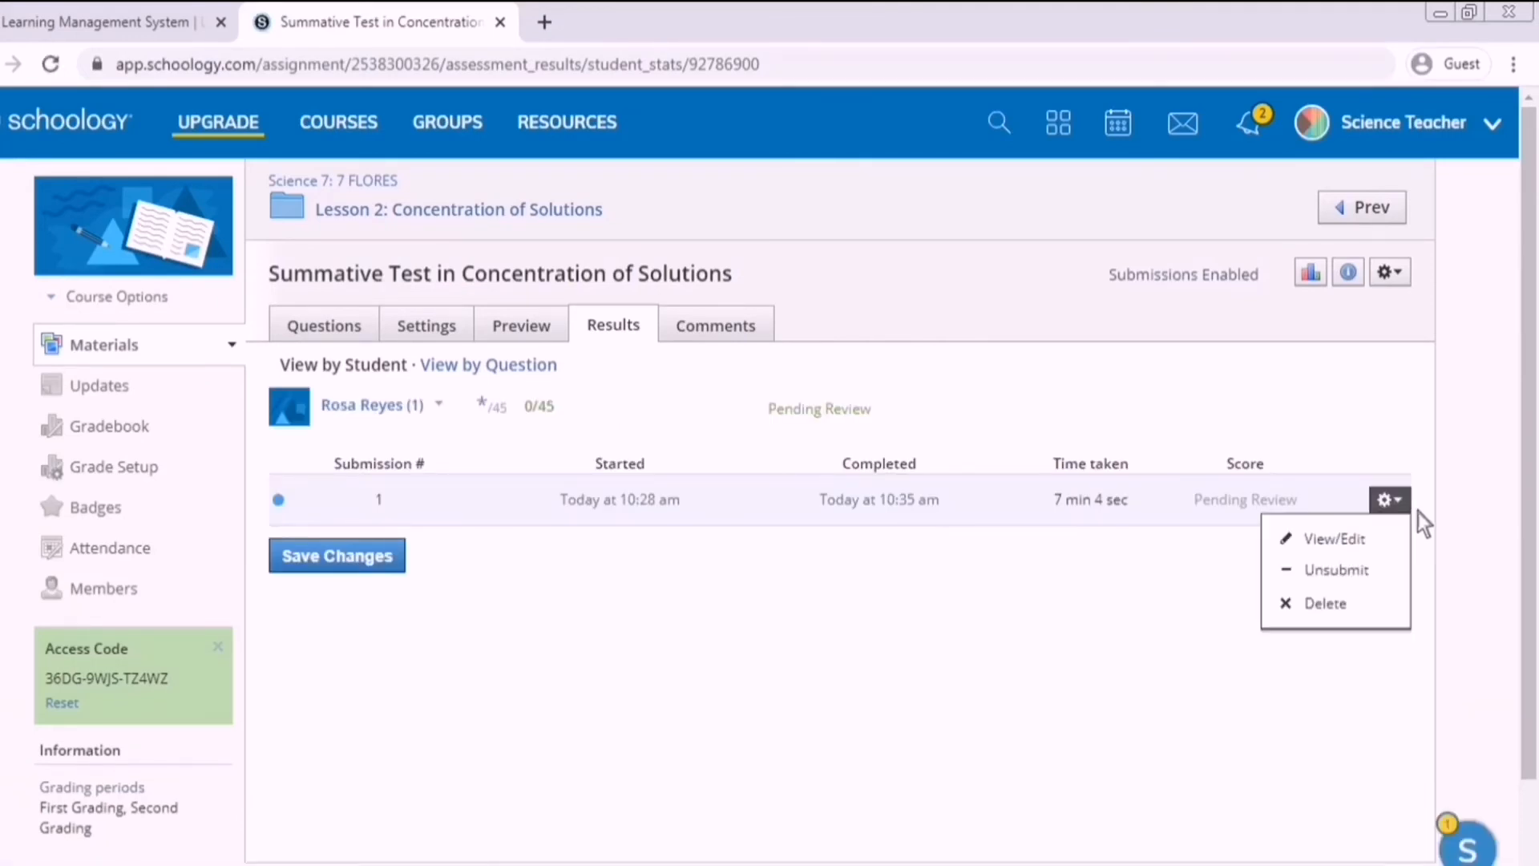
{"action": "left_click", "coordinate": [1403, 545]}
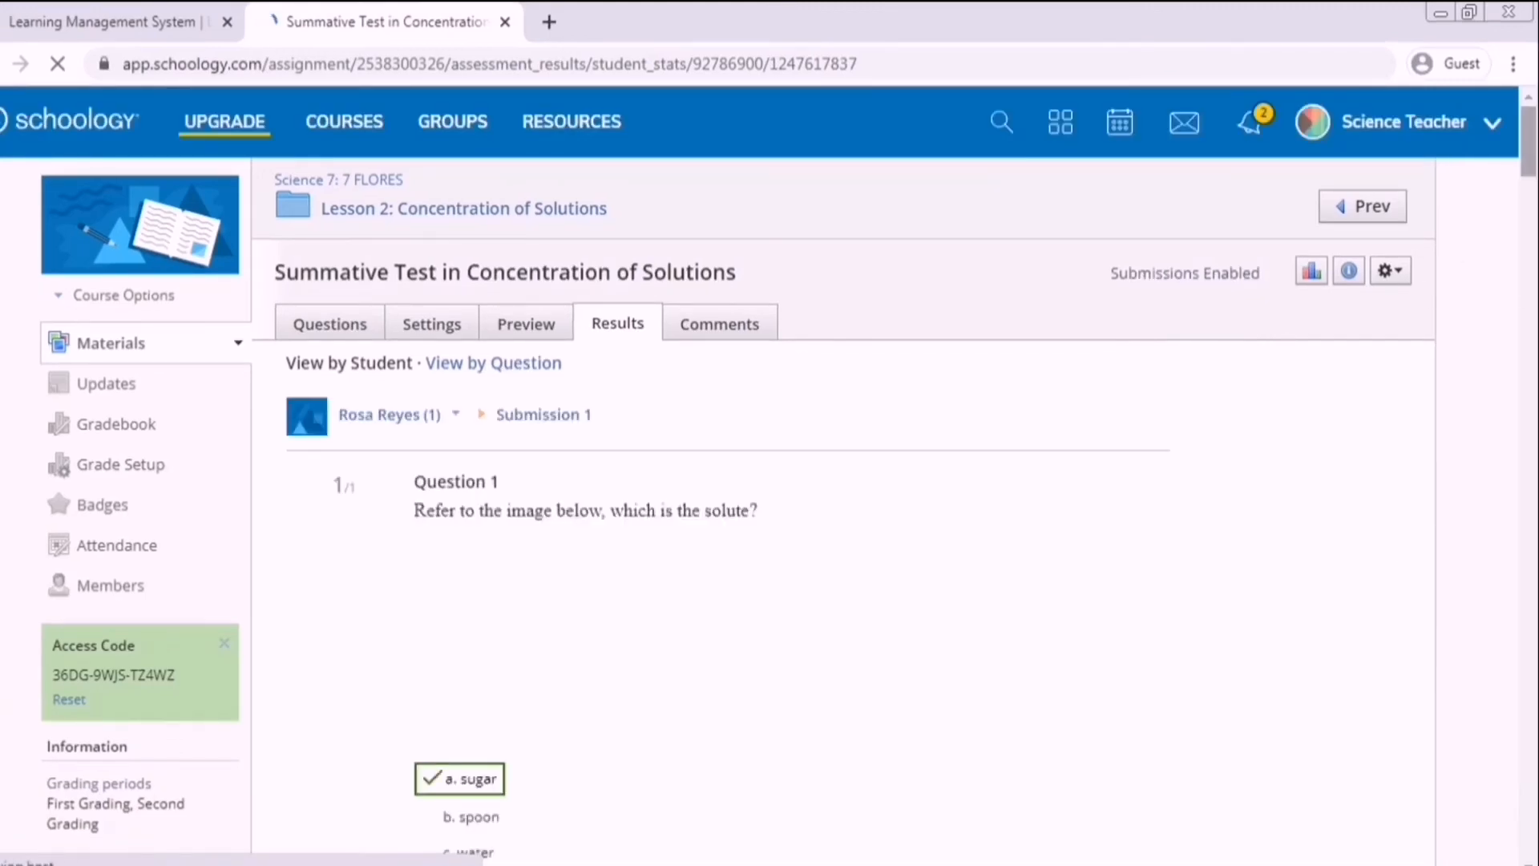
{"action": "left_click_drag", "start_coordinate": [1528, 157], "coordinate": [1483, 783]}
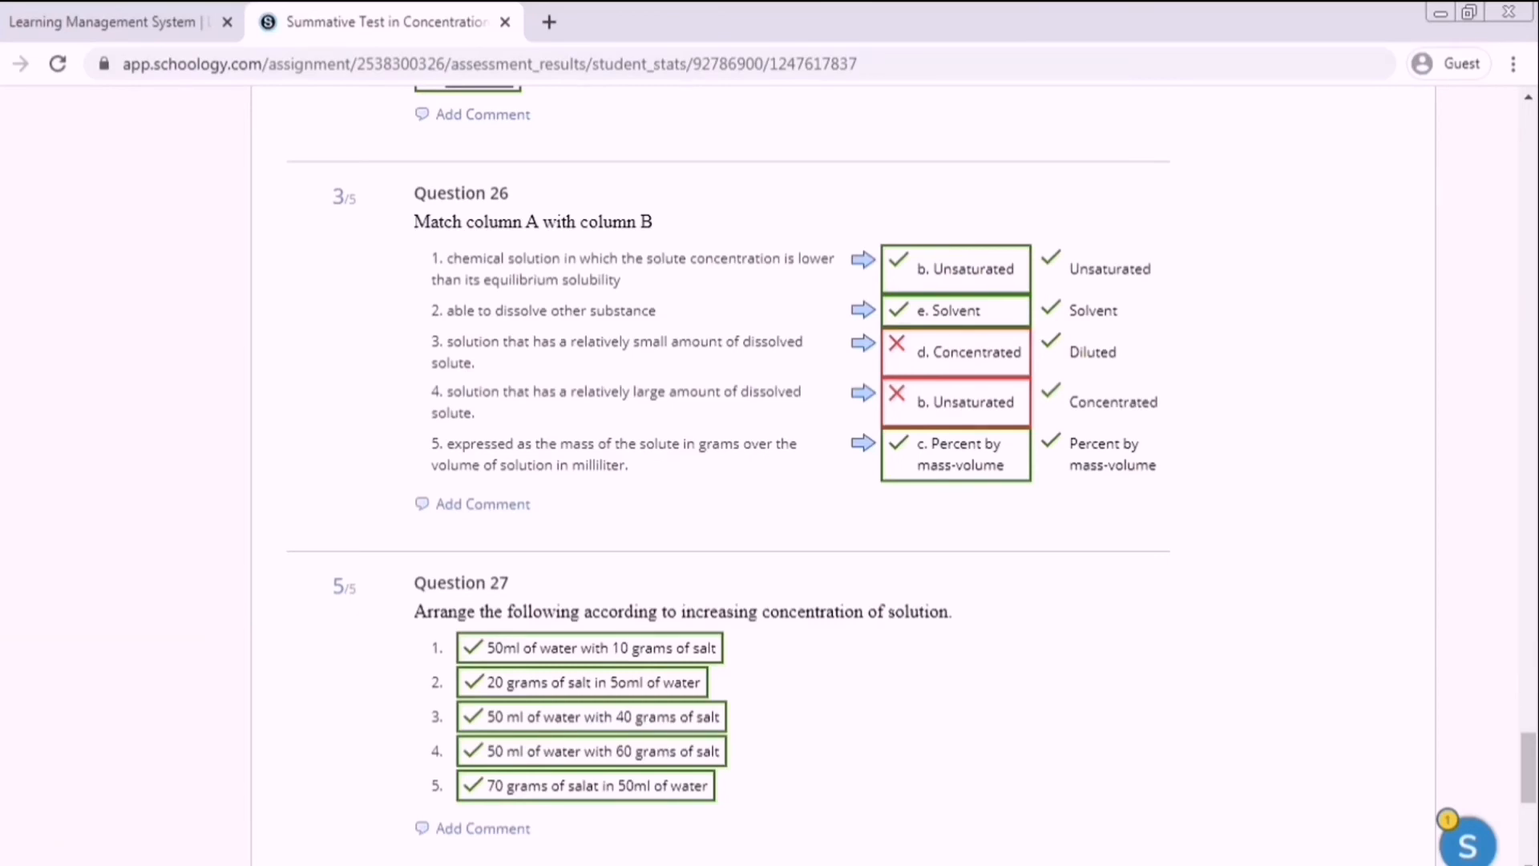
{"action": "scroll", "coordinate": [1440, 742], "scroll_direction": "down", "scroll_amount": 8}
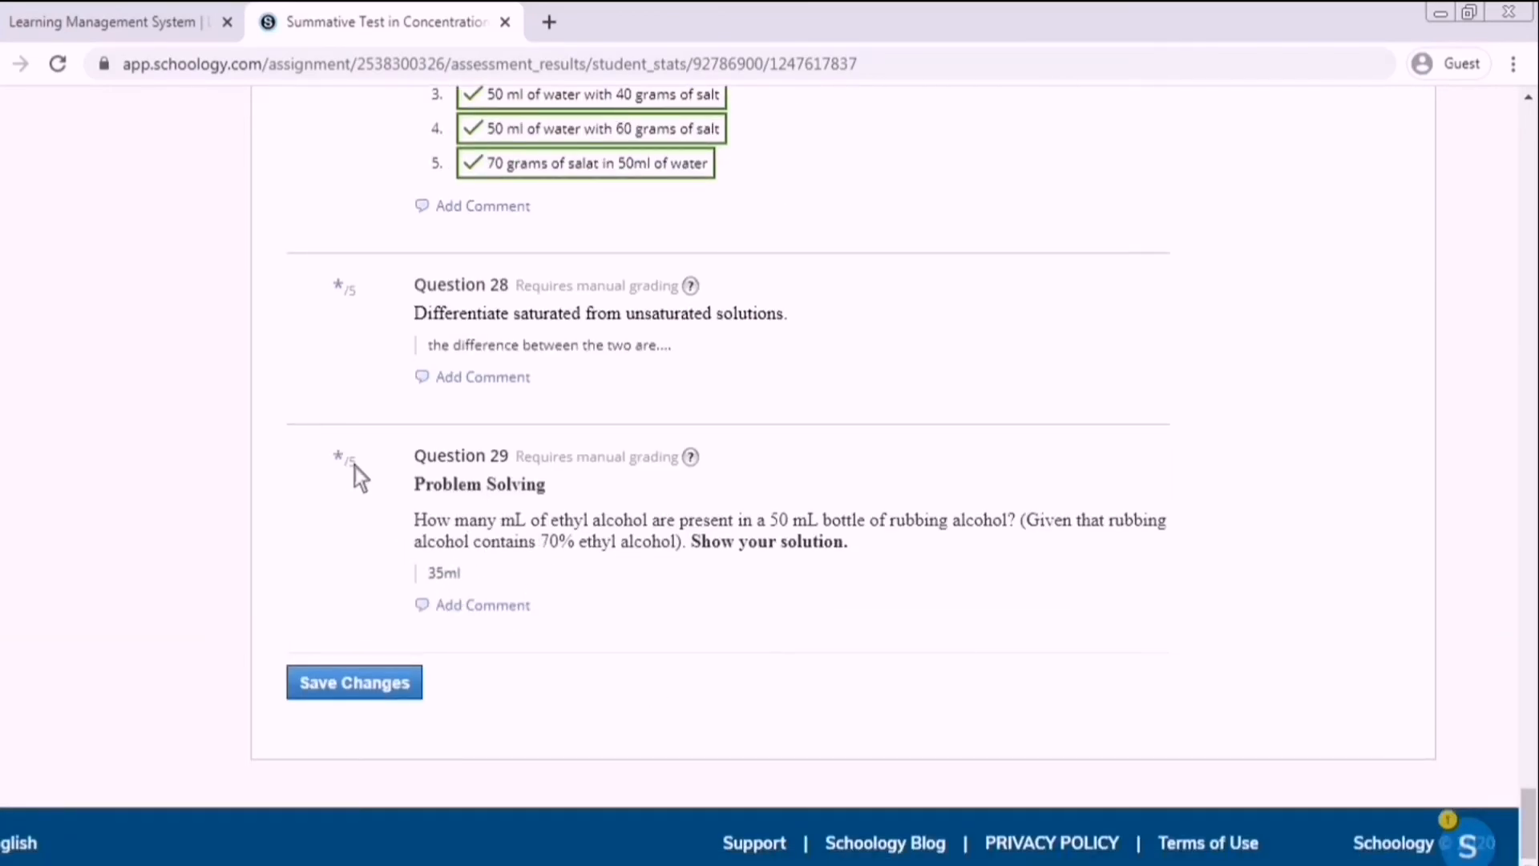
Score Question 29 as 1 with the comment 'NO SOLUTION' and save.
{"action": "left_click", "coordinate": [351, 473]}
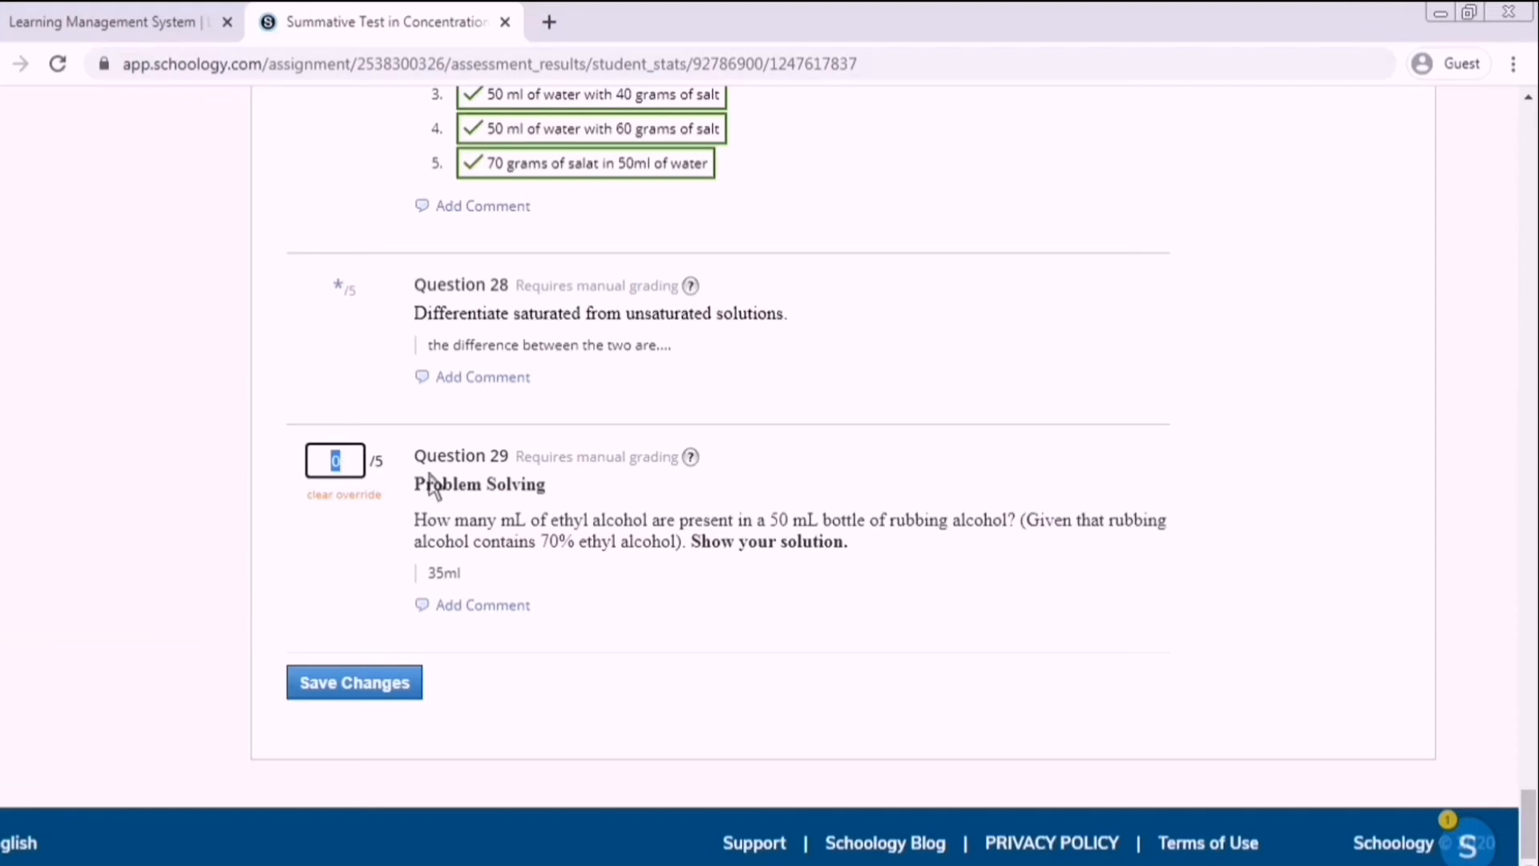
{"action": "type", "text": "1"}
{"action": "left_click", "coordinate": [535, 612]}
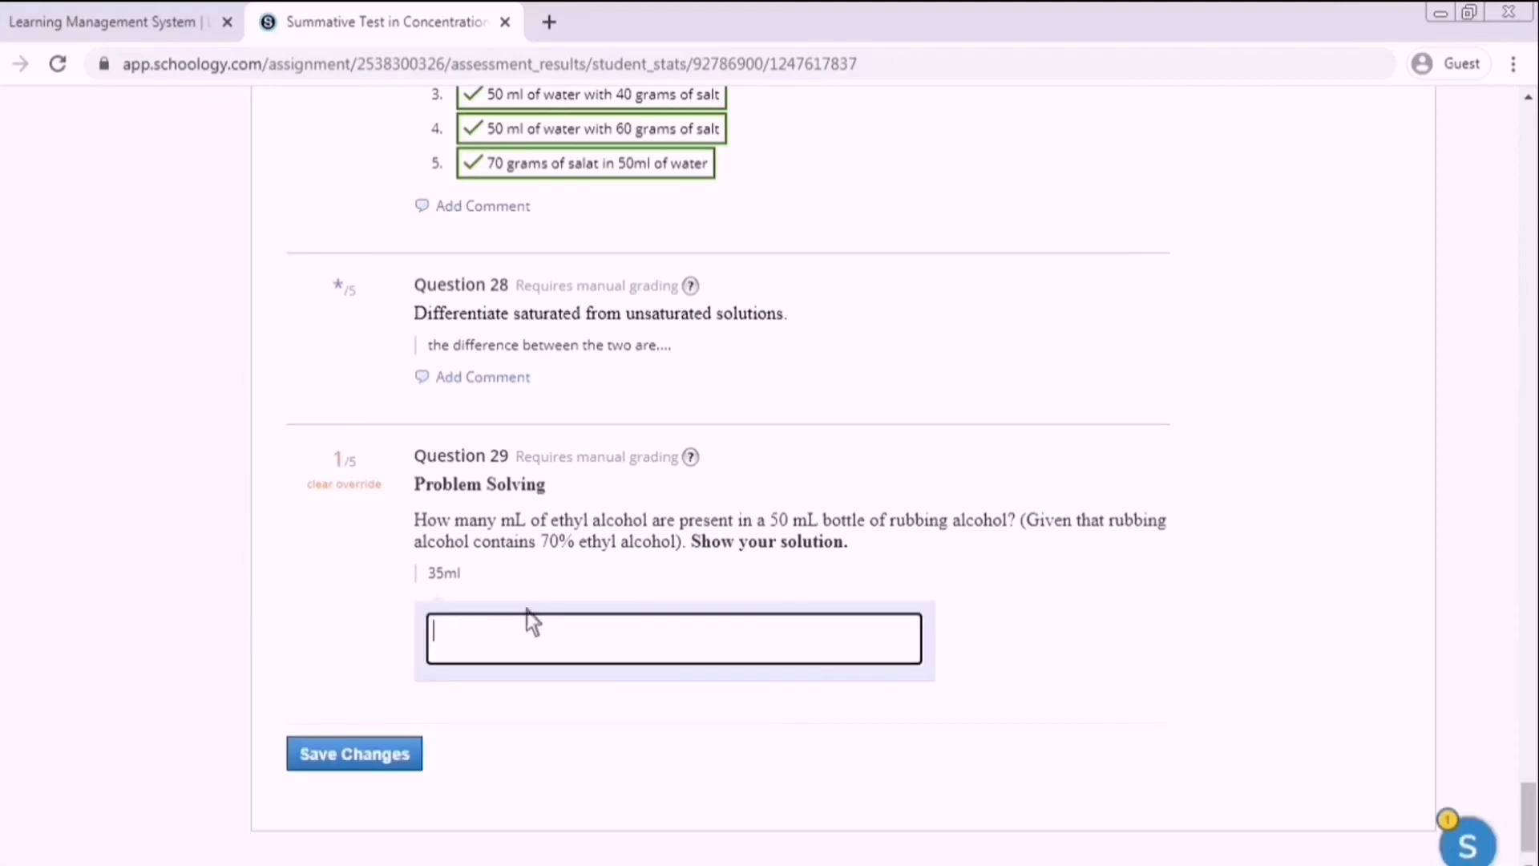
{"action": "type", "text": "NO SOLUTION"}
{"action": "left_click", "coordinate": [358, 763]}
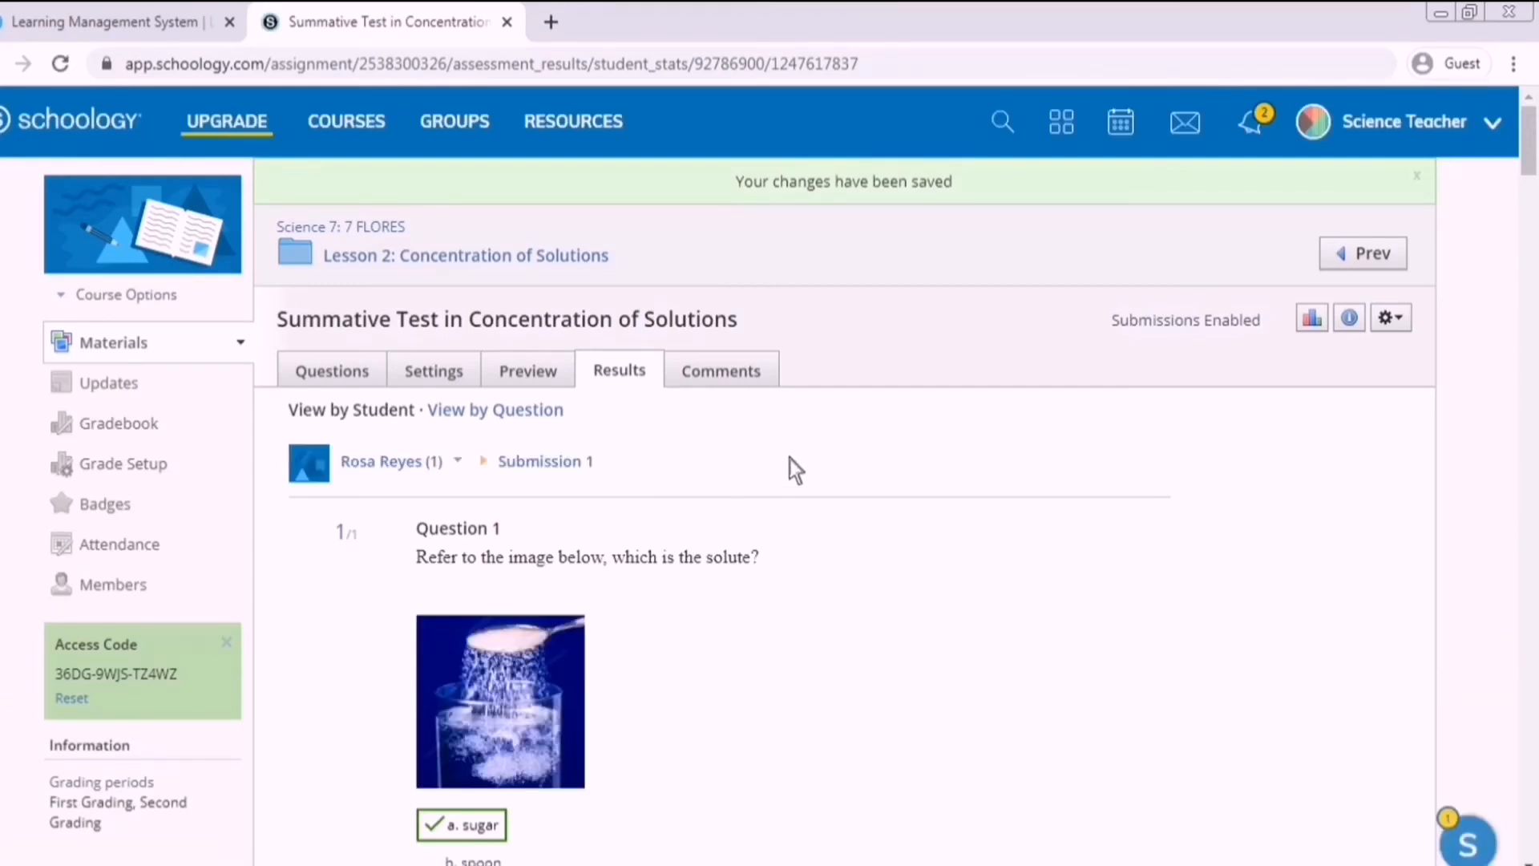
{"action": "scroll", "coordinate": [726, 472], "scroll_direction": "down", "scroll_amount": 2}
{"action": "scroll", "coordinate": [776, 470], "scroll_direction": "up", "scroll_amount": 2}
Switch to the per-question view and open all responses to Question 28.
{"action": "left_click", "coordinate": [508, 422]}
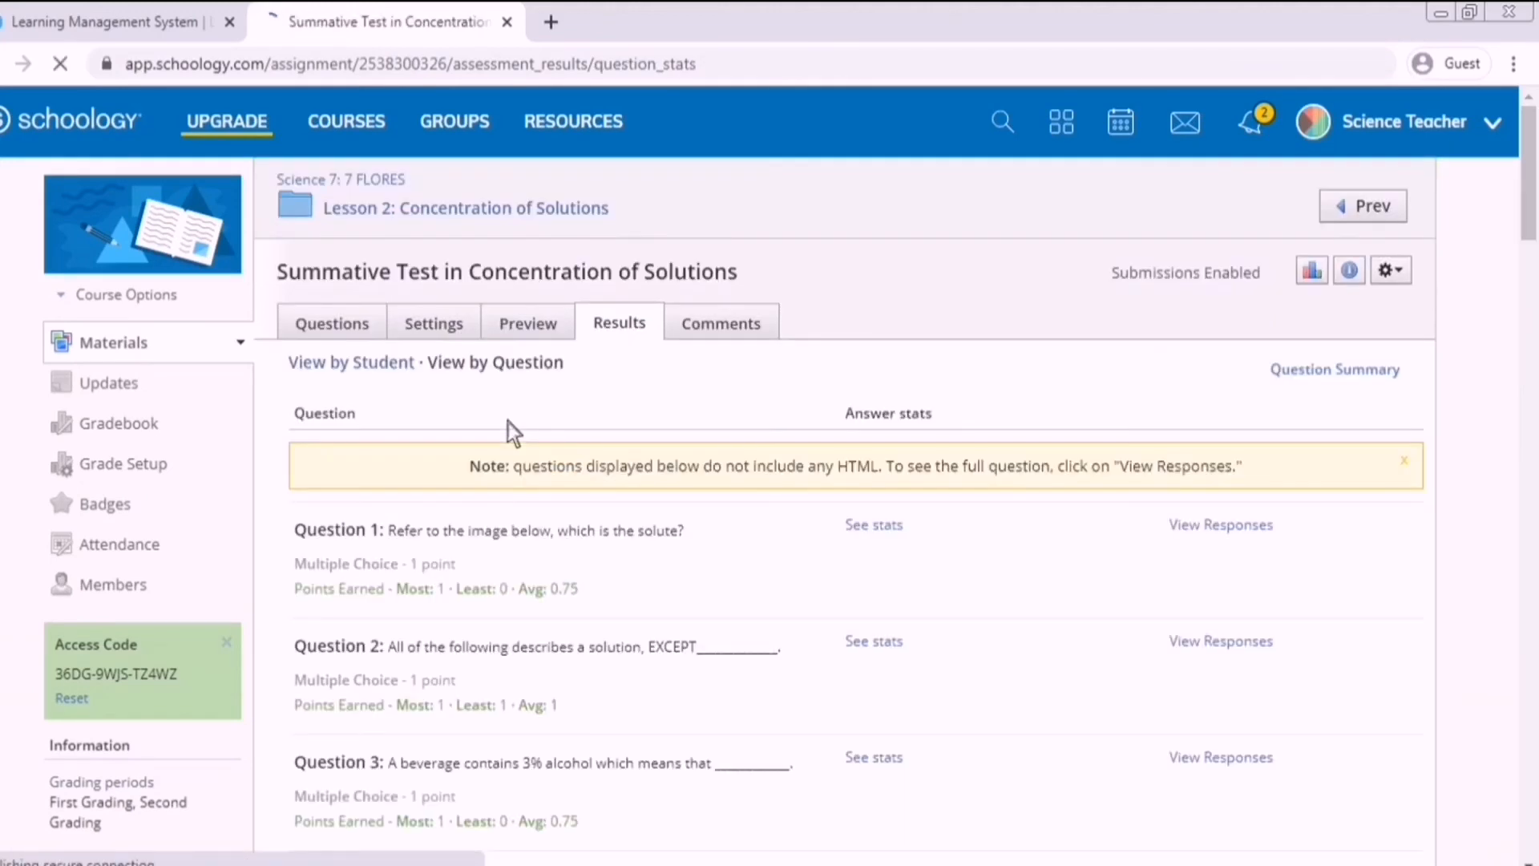
{"action": "left_click_drag", "start_coordinate": [1532, 233], "coordinate": [1529, 782]}
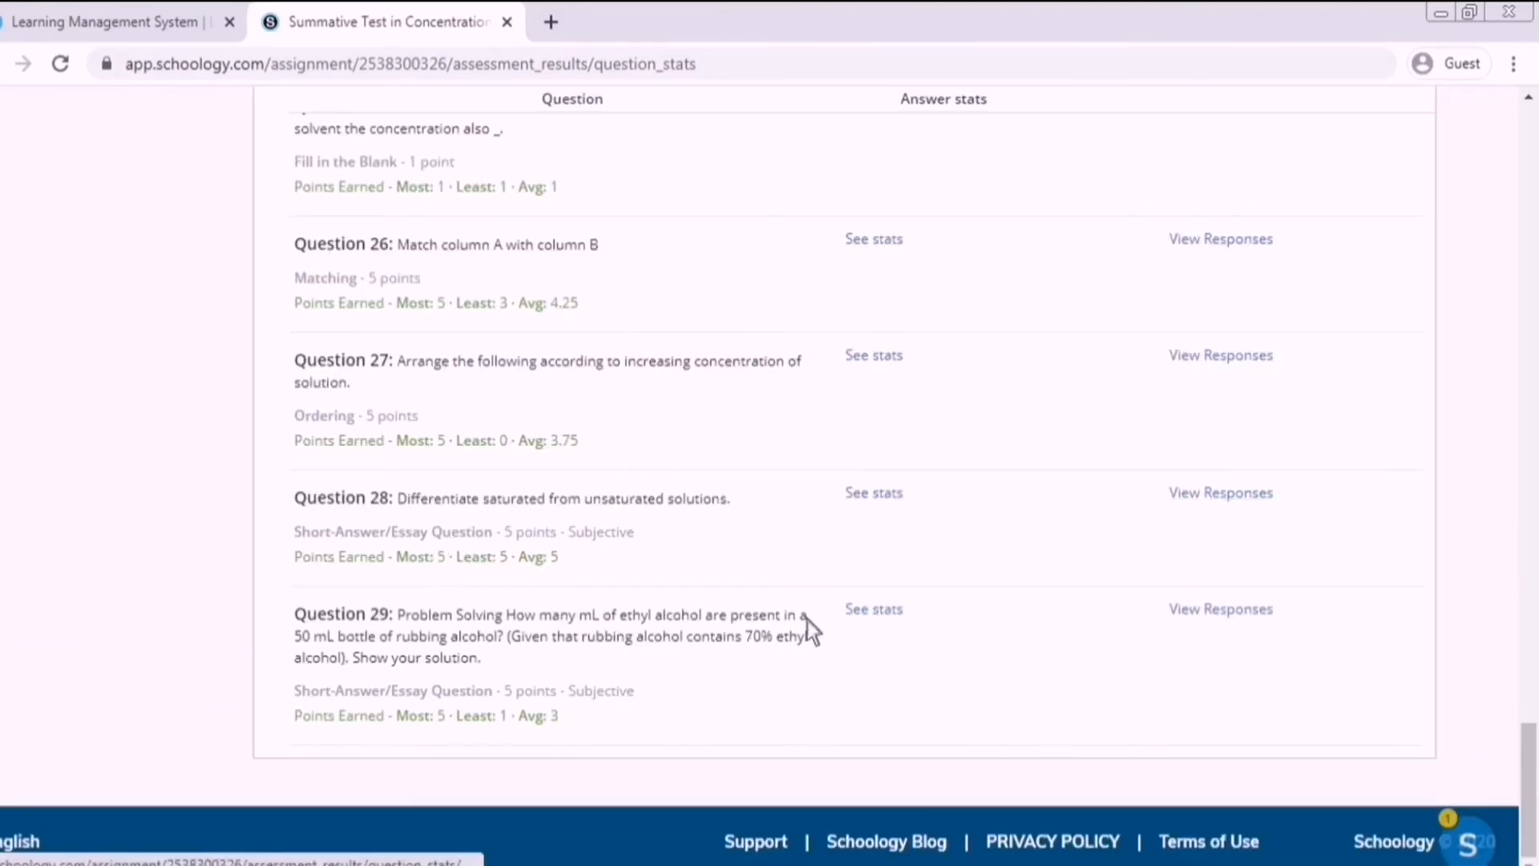
{"action": "left_click", "coordinate": [1222, 508]}
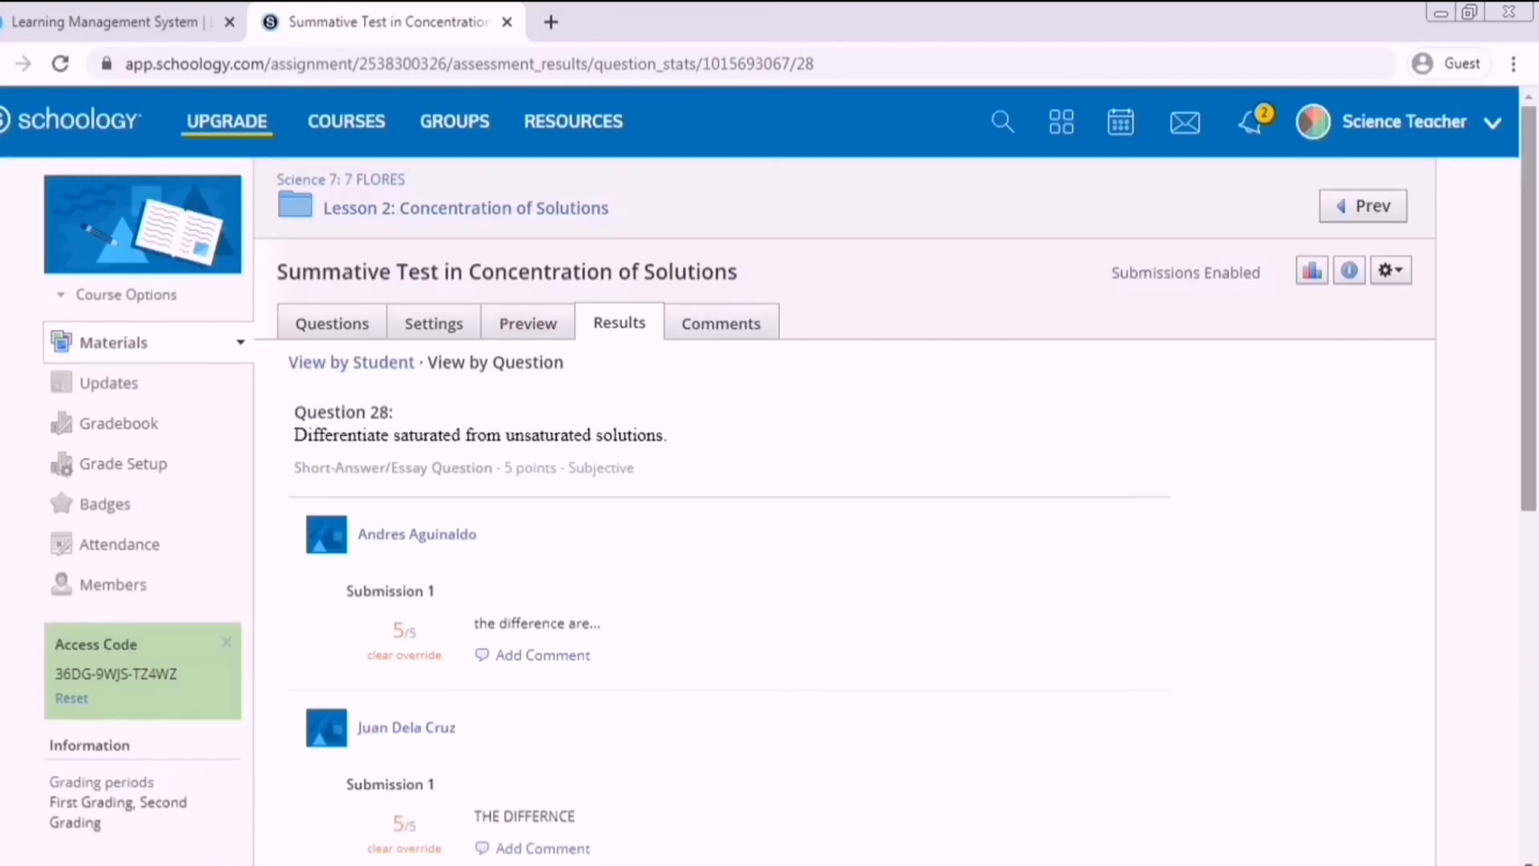
{"action": "scroll", "coordinate": [769, 470], "scroll_direction": "down", "scroll_amount": 6}
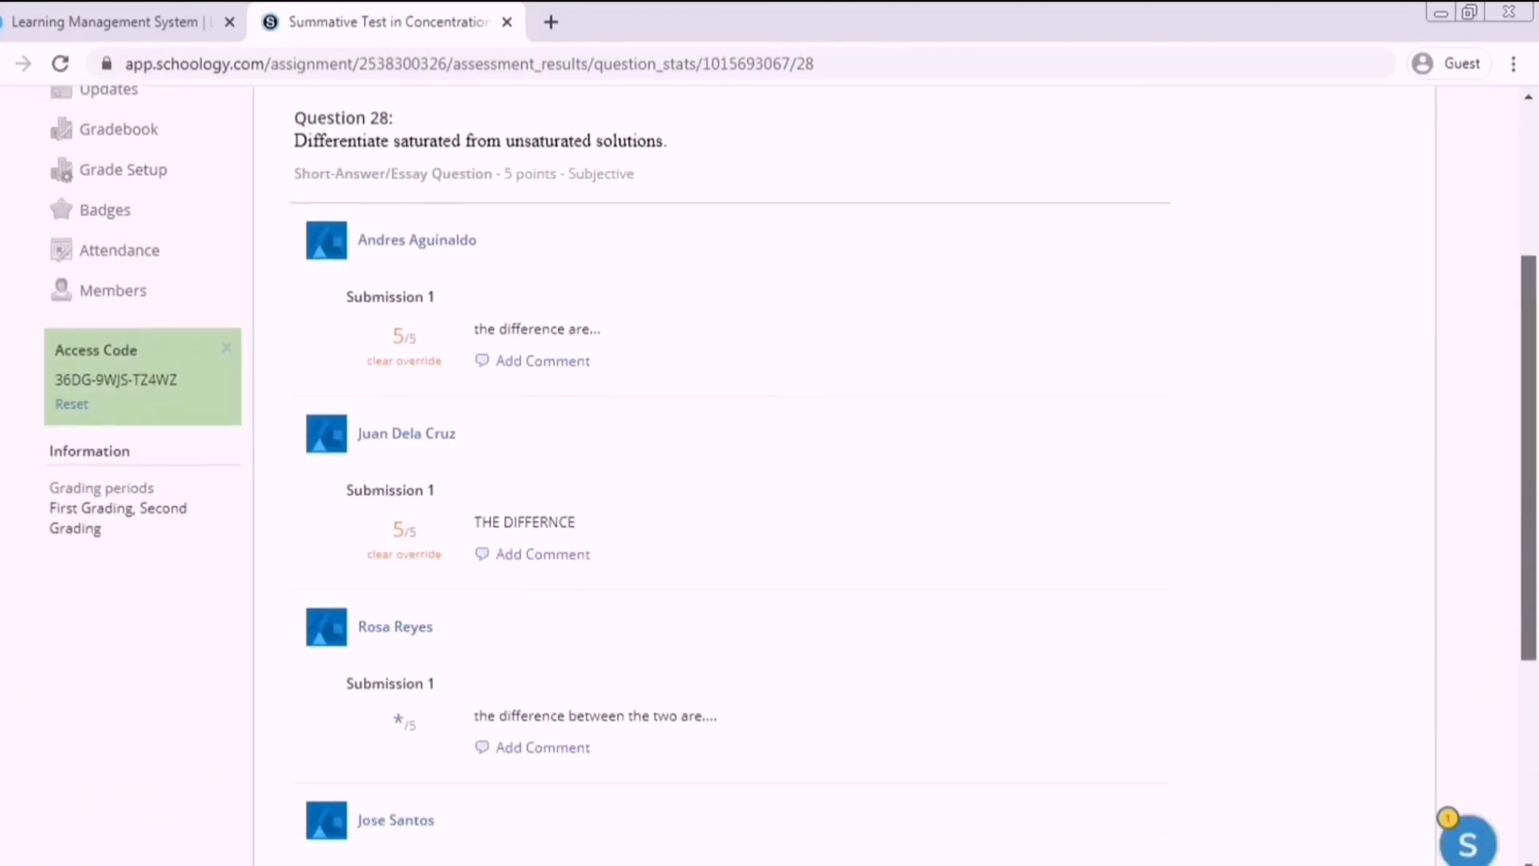
{"action": "scroll", "coordinate": [569, 586], "scroll_direction": "down", "scroll_amount": 1}
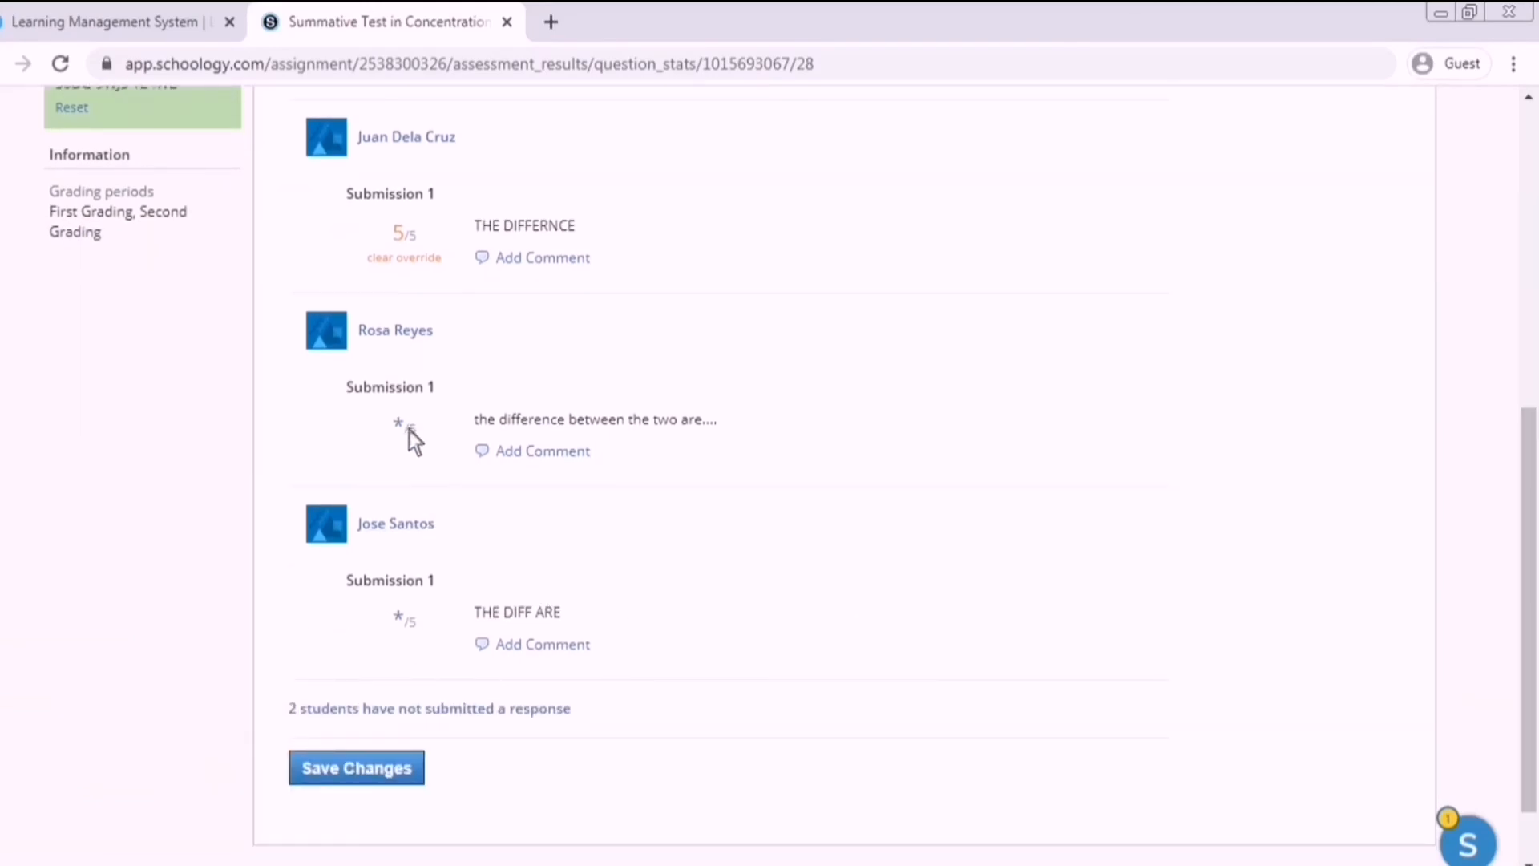
Score the ungraded answer 5 with the comment 'VERY GOOD!' and save.
{"action": "left_click", "coordinate": [408, 430]}
{"action": "type", "text": "5"}
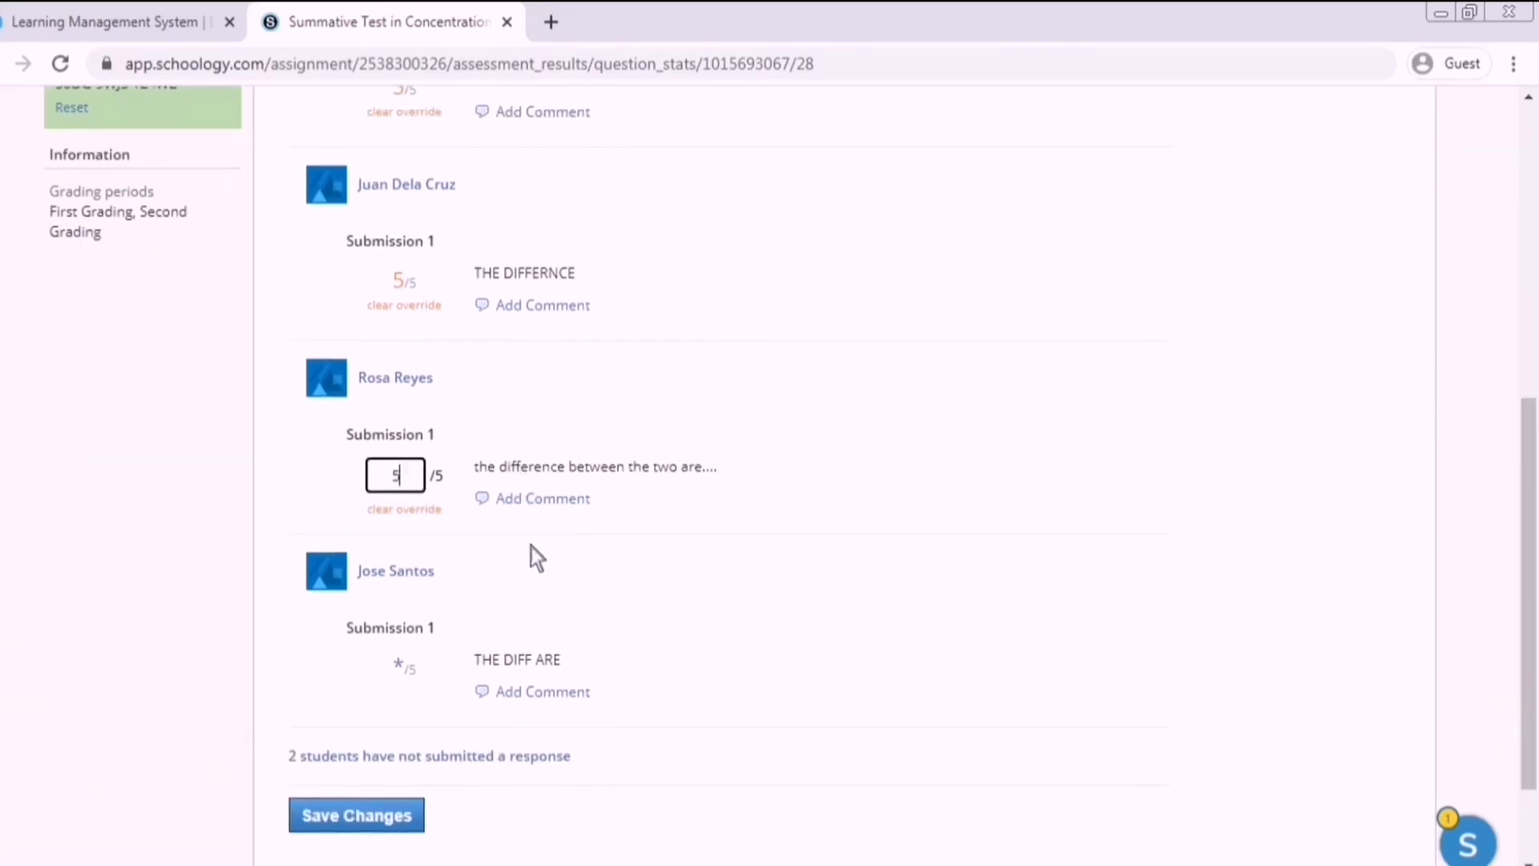
{"action": "left_click", "coordinate": [543, 500]}
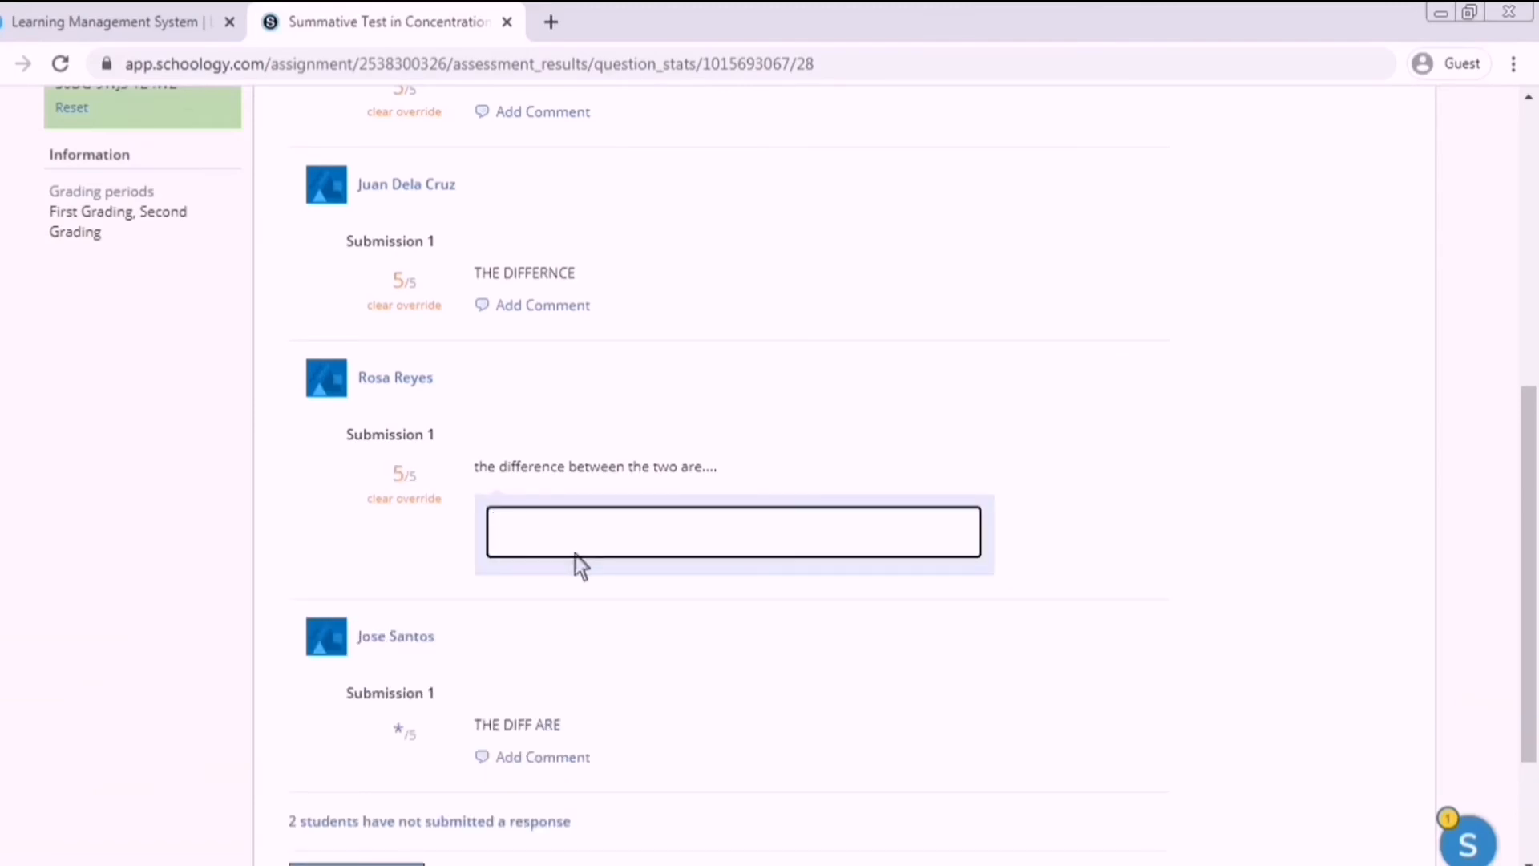
{"action": "type", "text": "VERY GOOD!"}
{"action": "scroll", "coordinate": [388, 714], "scroll_direction": "down", "scroll_amount": 2}
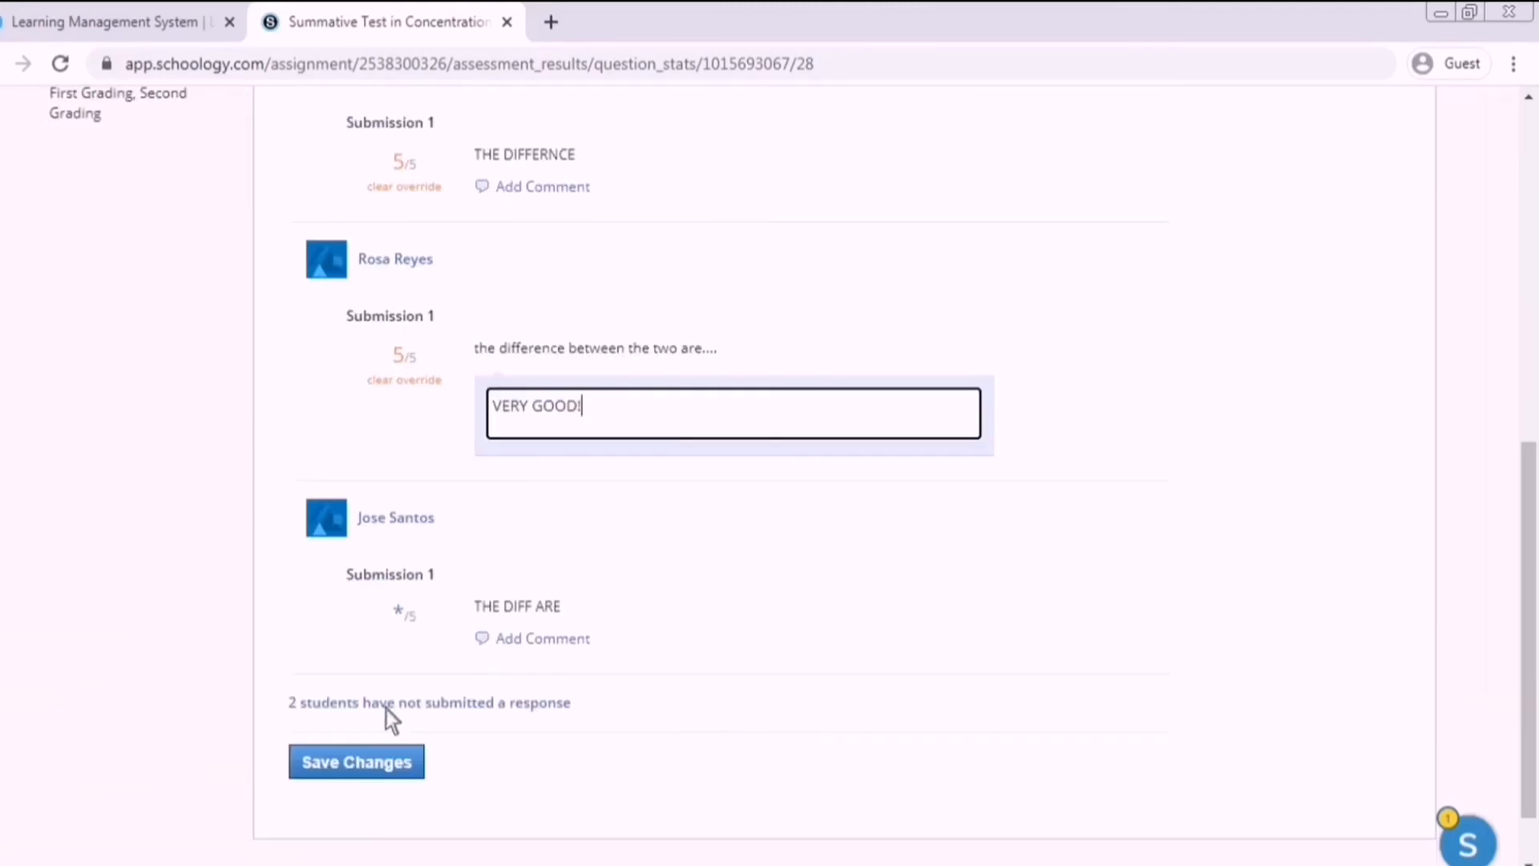
{"action": "left_click", "coordinate": [401, 762]}
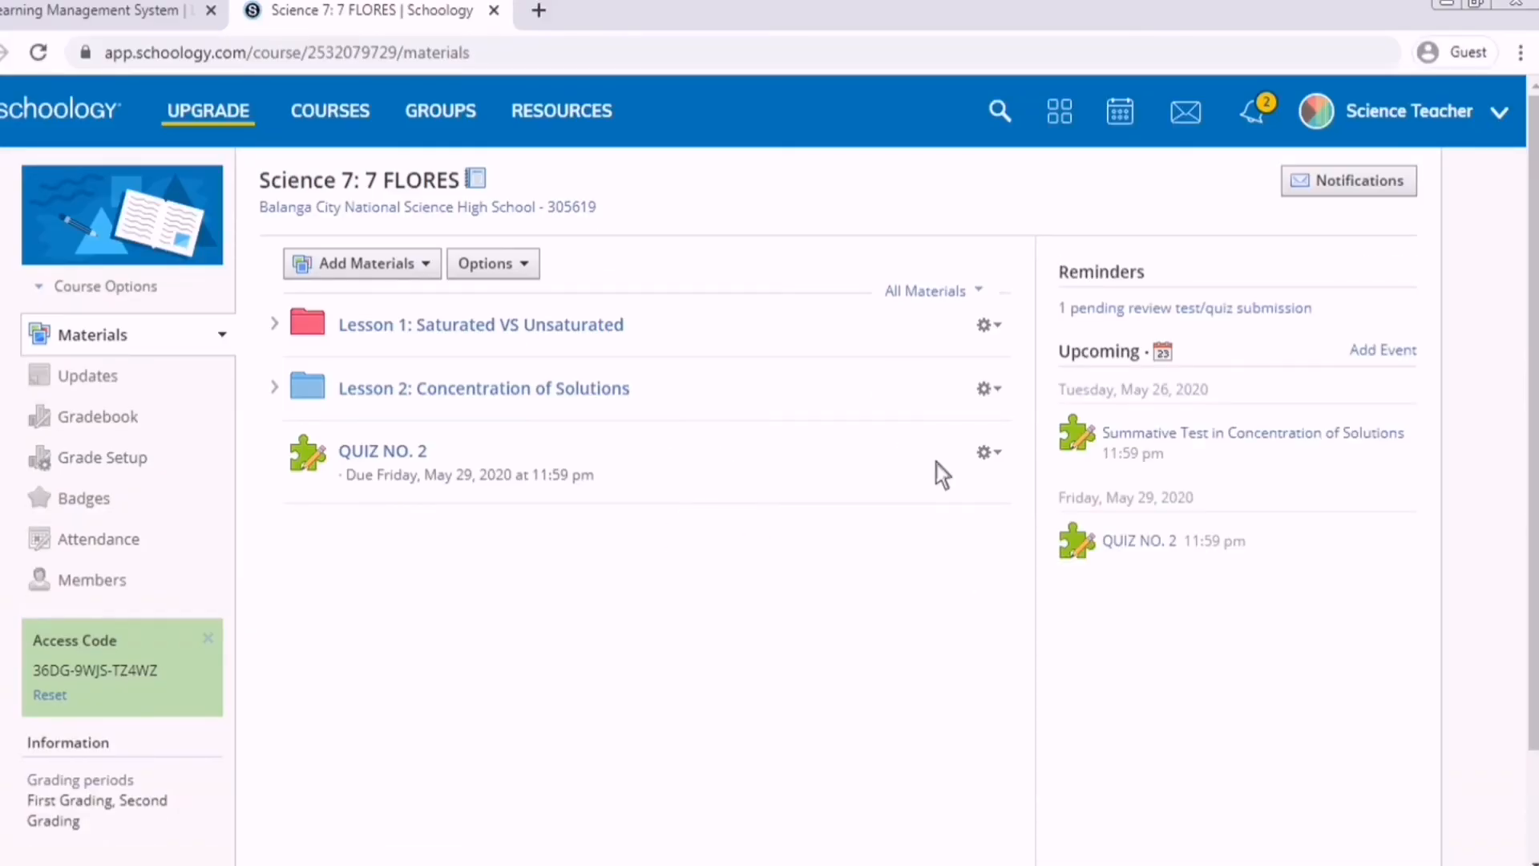
Copy QUIZ NO. 2 to both other Science 7 sections.
{"action": "left_click", "coordinate": [1010, 455]}
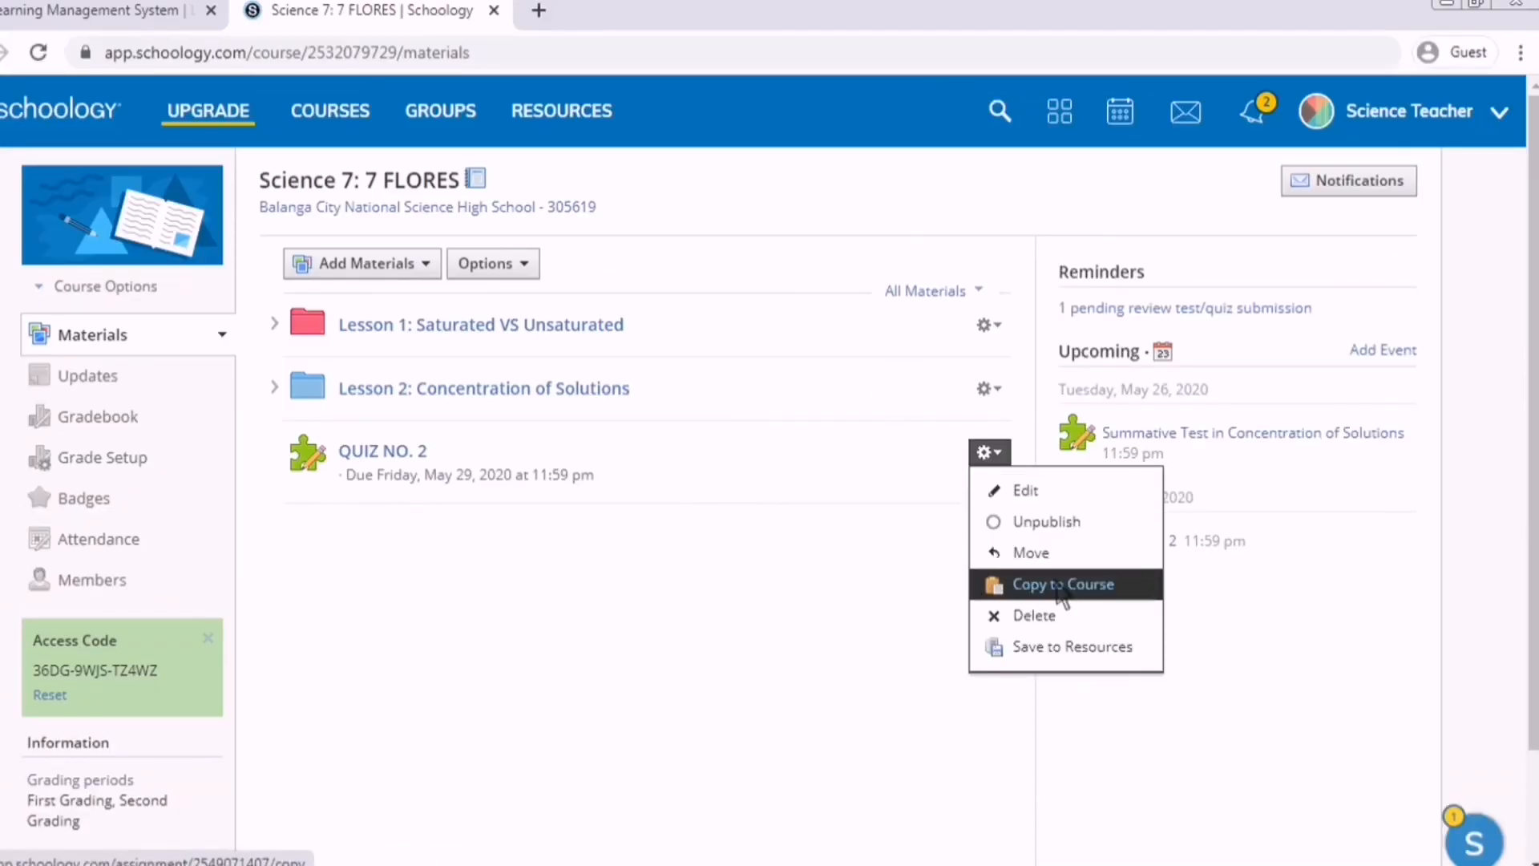
{"action": "left_click", "coordinate": [1034, 581]}
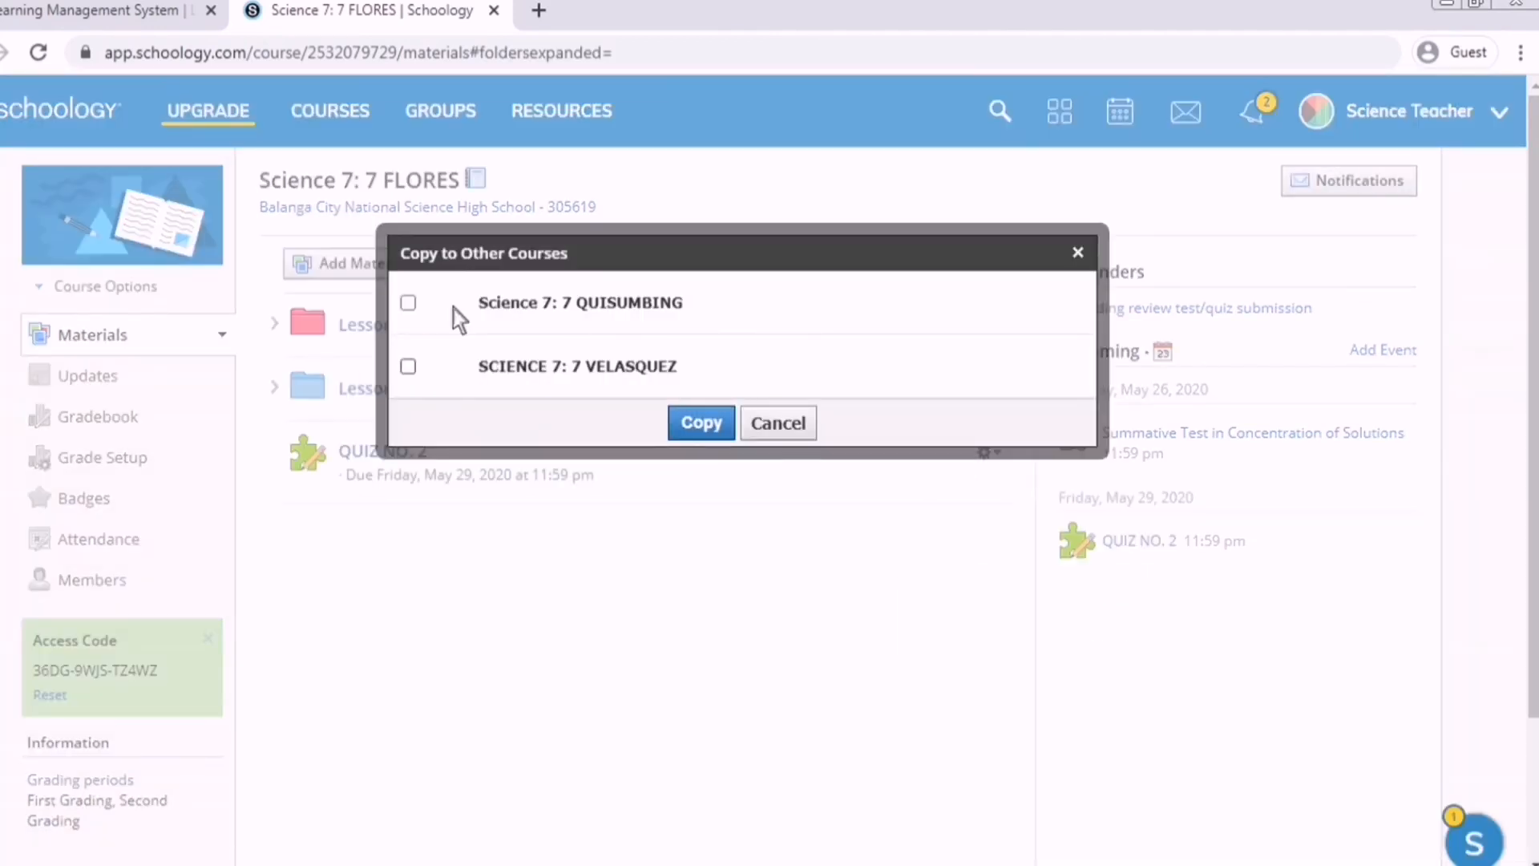
{"action": "left_click", "coordinate": [450, 311]}
{"action": "scroll", "coordinate": [444, 385], "scroll_direction": "down", "scroll_amount": 1}
{"action": "left_click", "coordinate": [410, 492]}
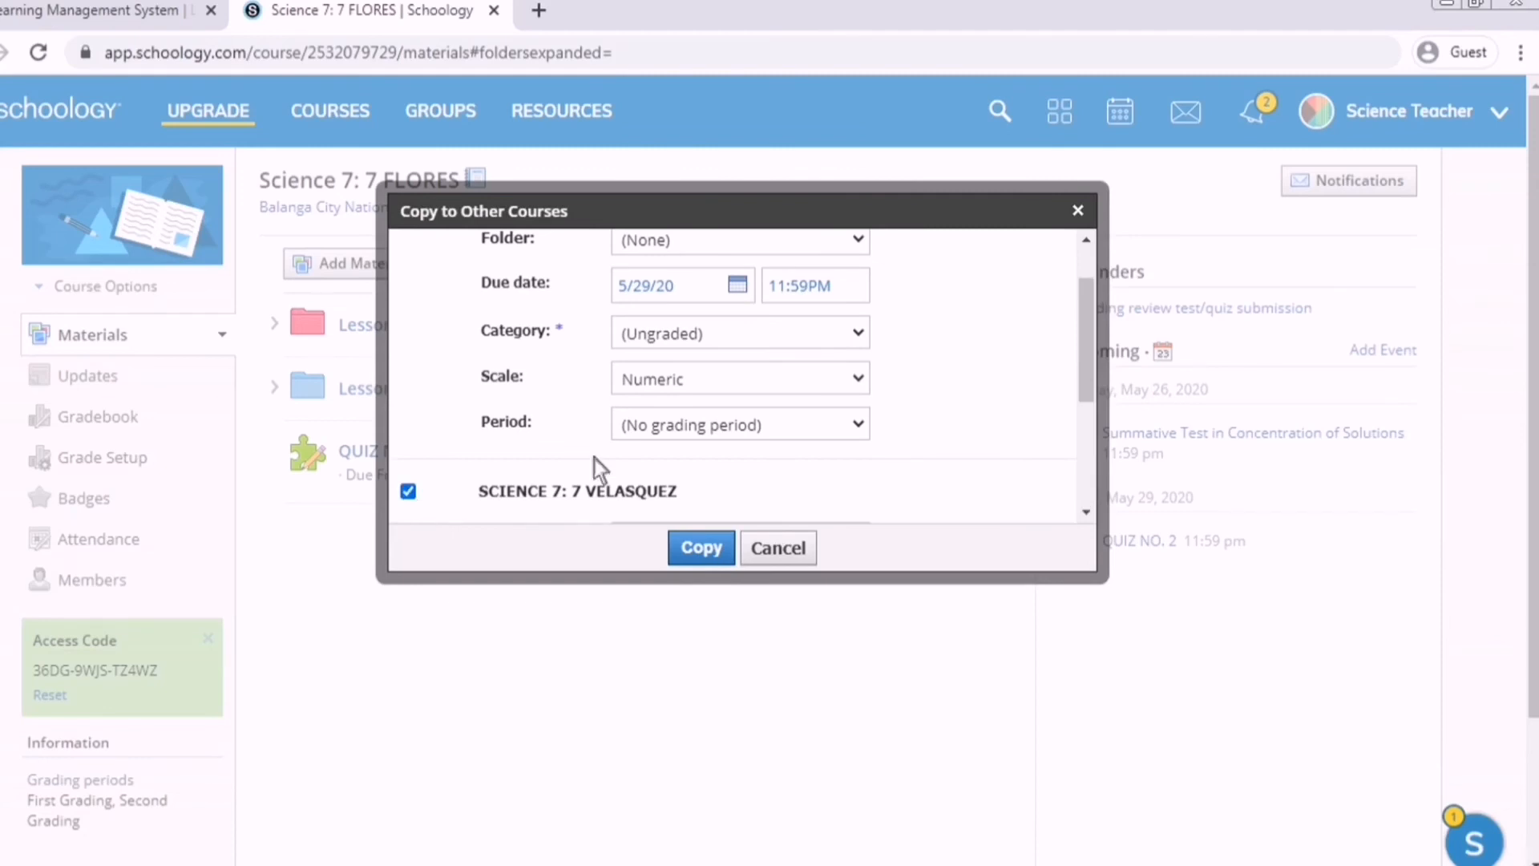
{"action": "left_click", "coordinate": [702, 548]}
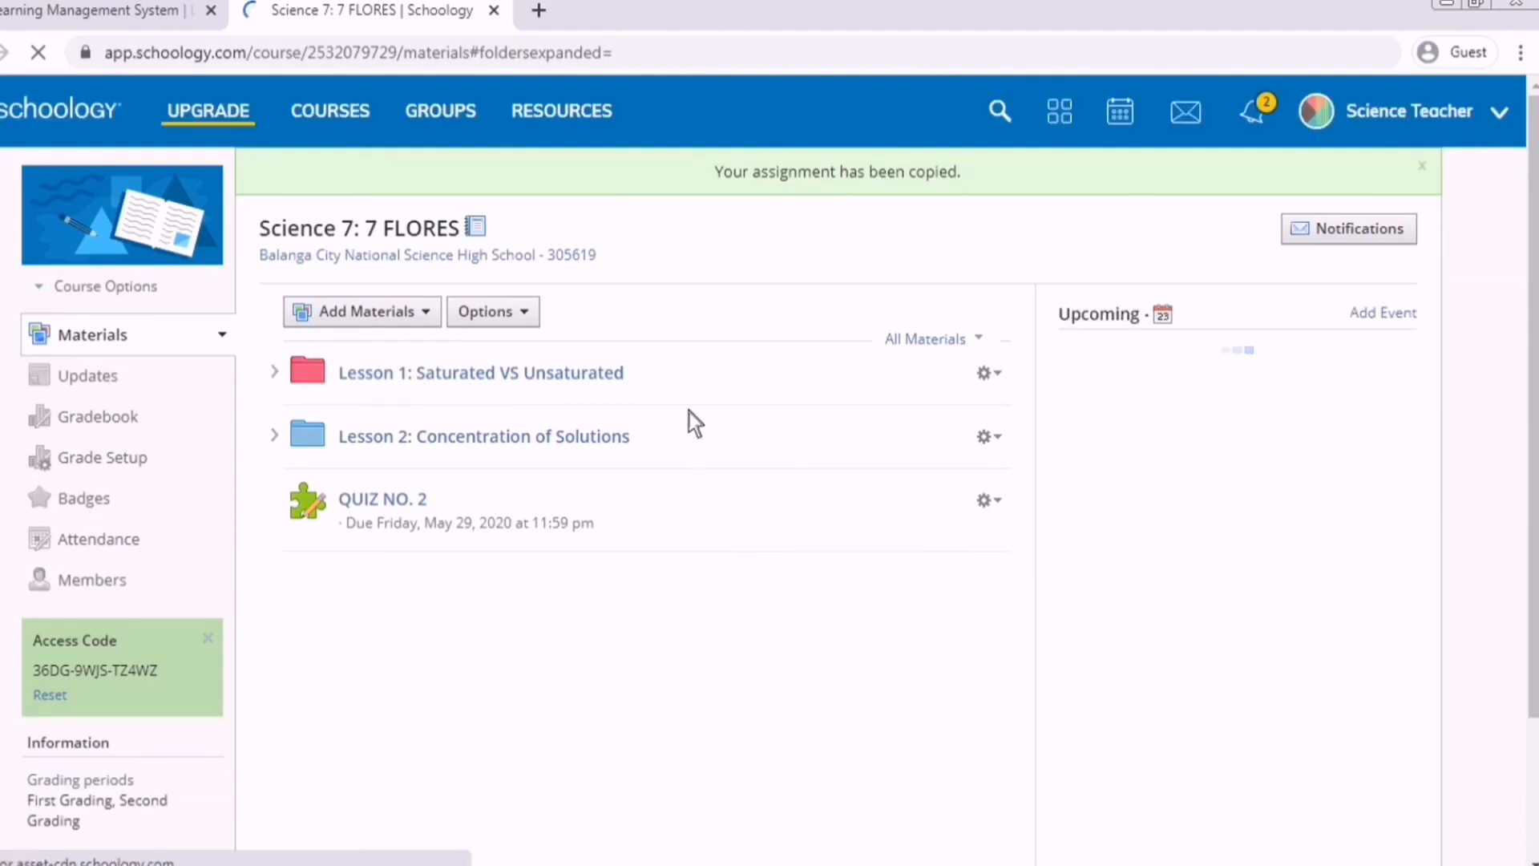
Check the copy in another section, then return to the original Science 7 course.
{"action": "left_click", "coordinate": [377, 133]}
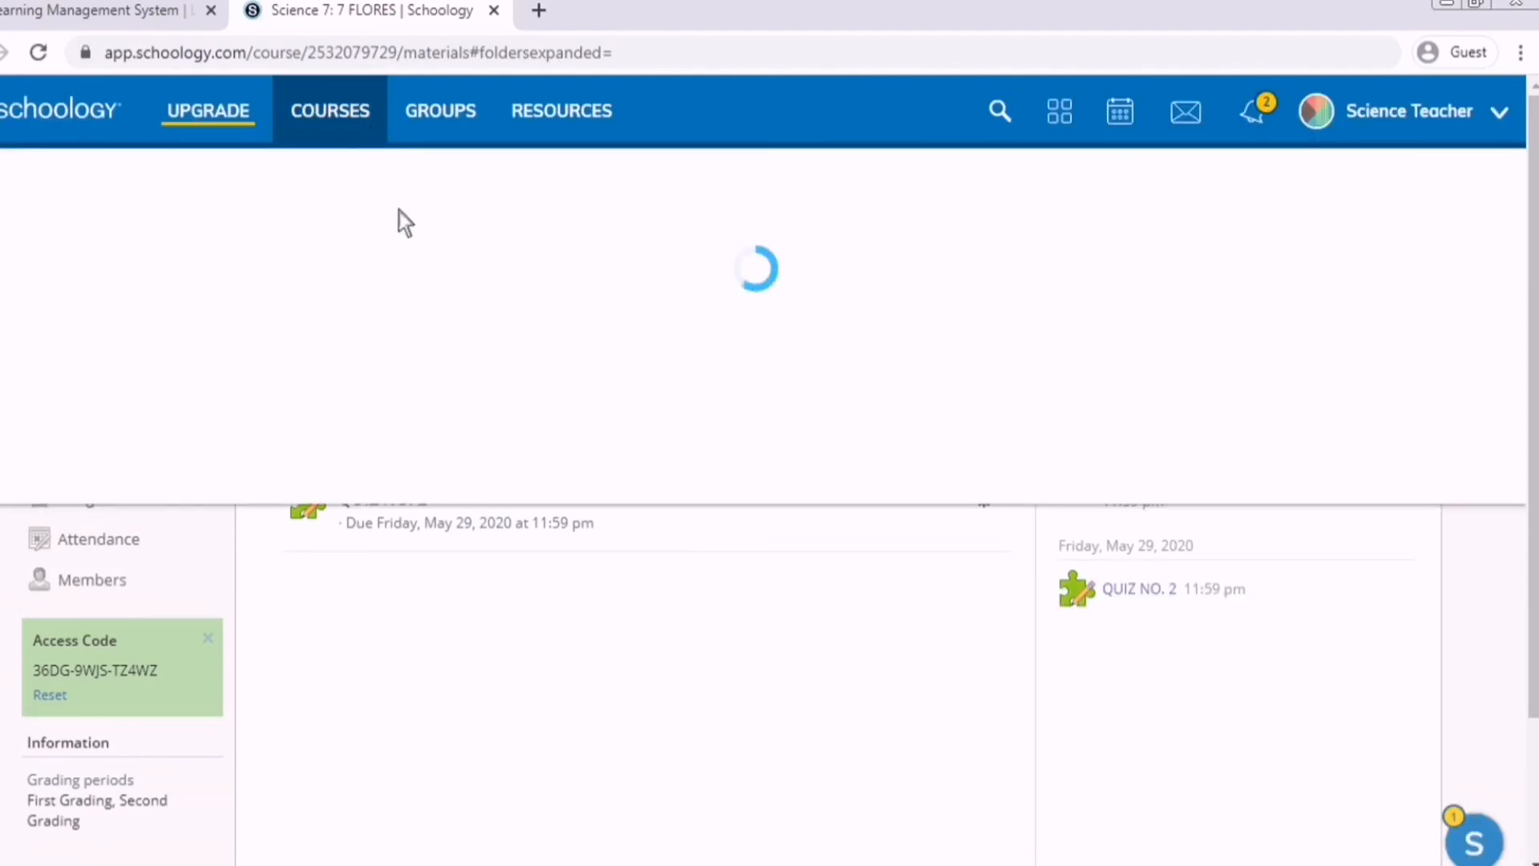
{"action": "left_click", "coordinate": [493, 441]}
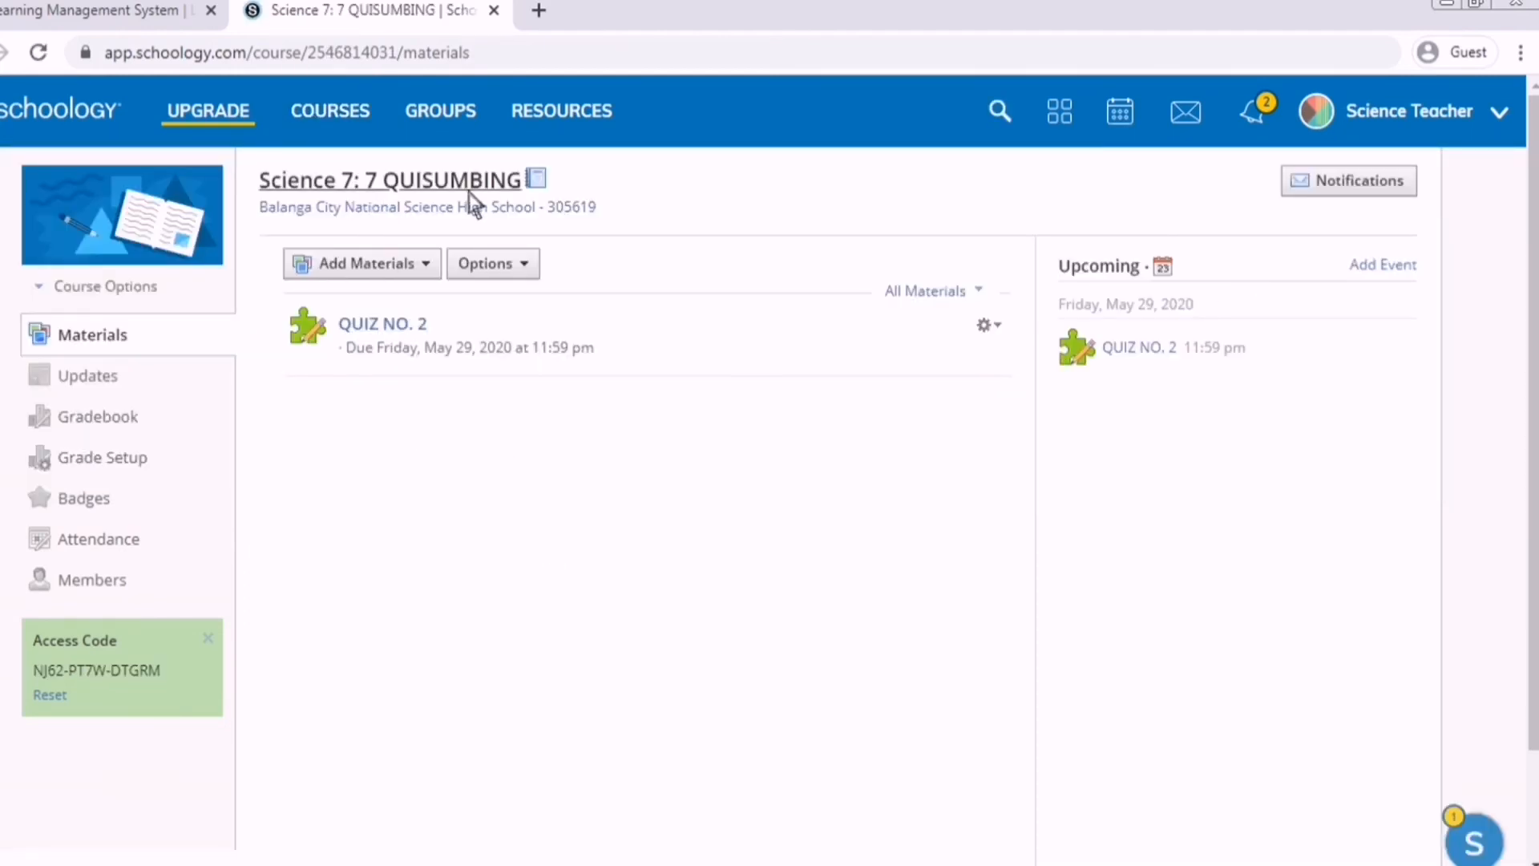
{"action": "left_click", "coordinate": [358, 119]}
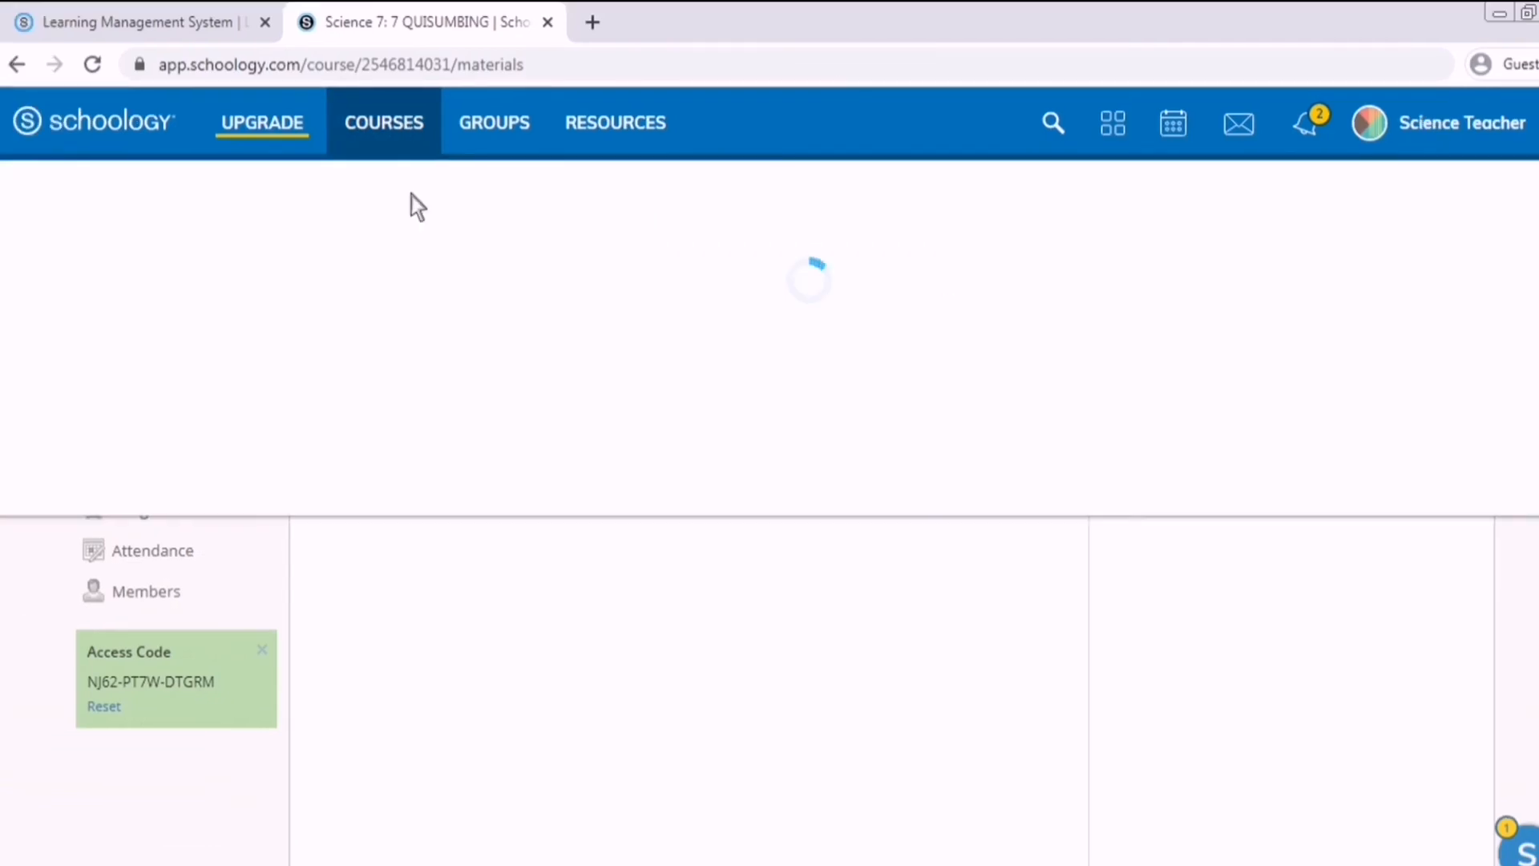
{"action": "left_click", "coordinate": [302, 391]}
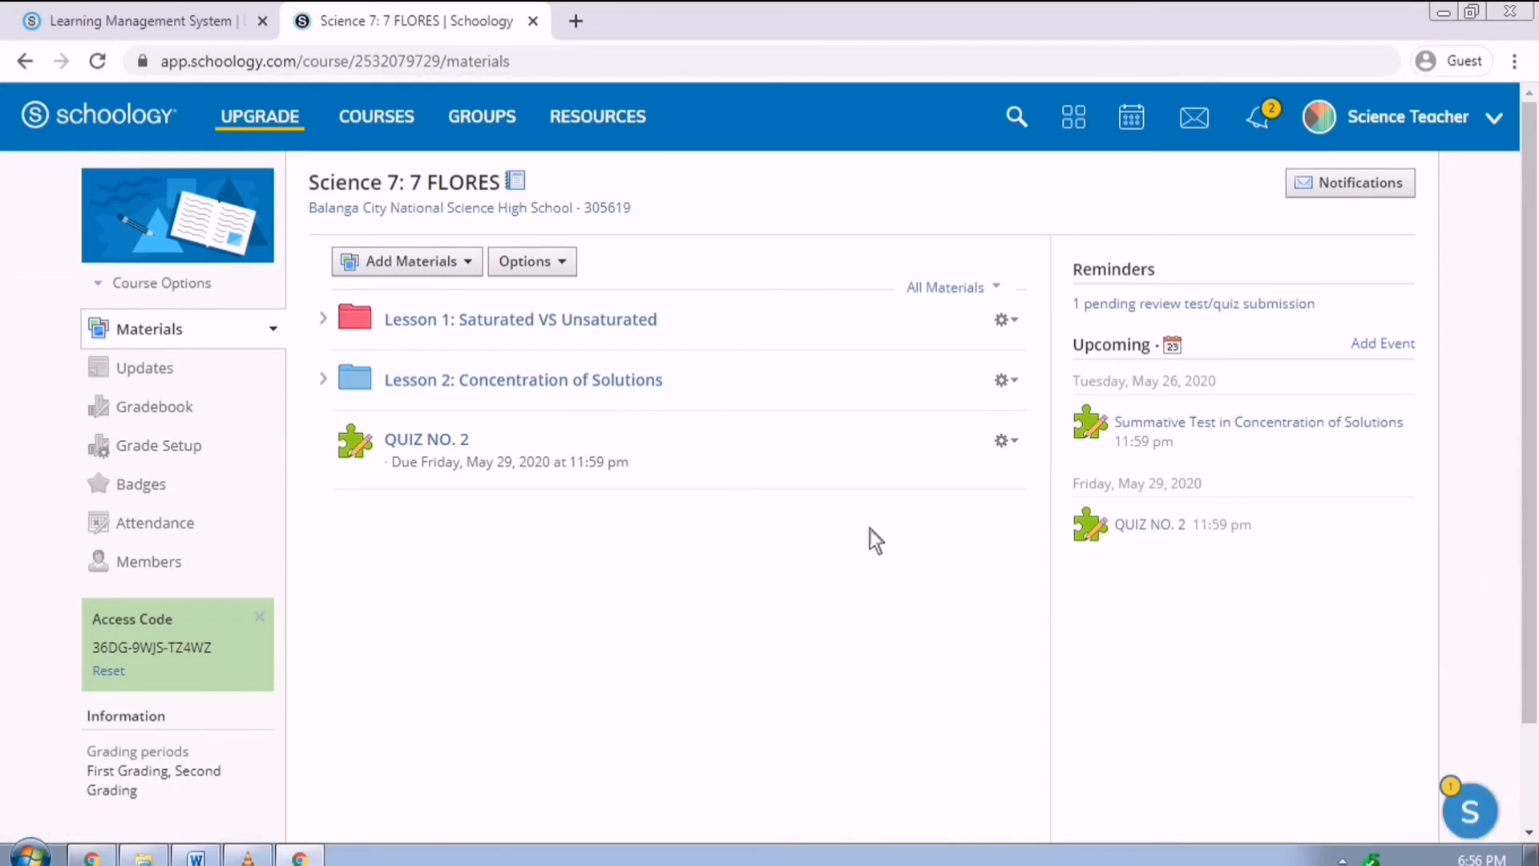
Create a discussion titled 'CONCENTRATION OF SOLUTIONS DISCUSSION' with the perfume question pasted as its description.
{"action": "left_click", "coordinate": [455, 274]}
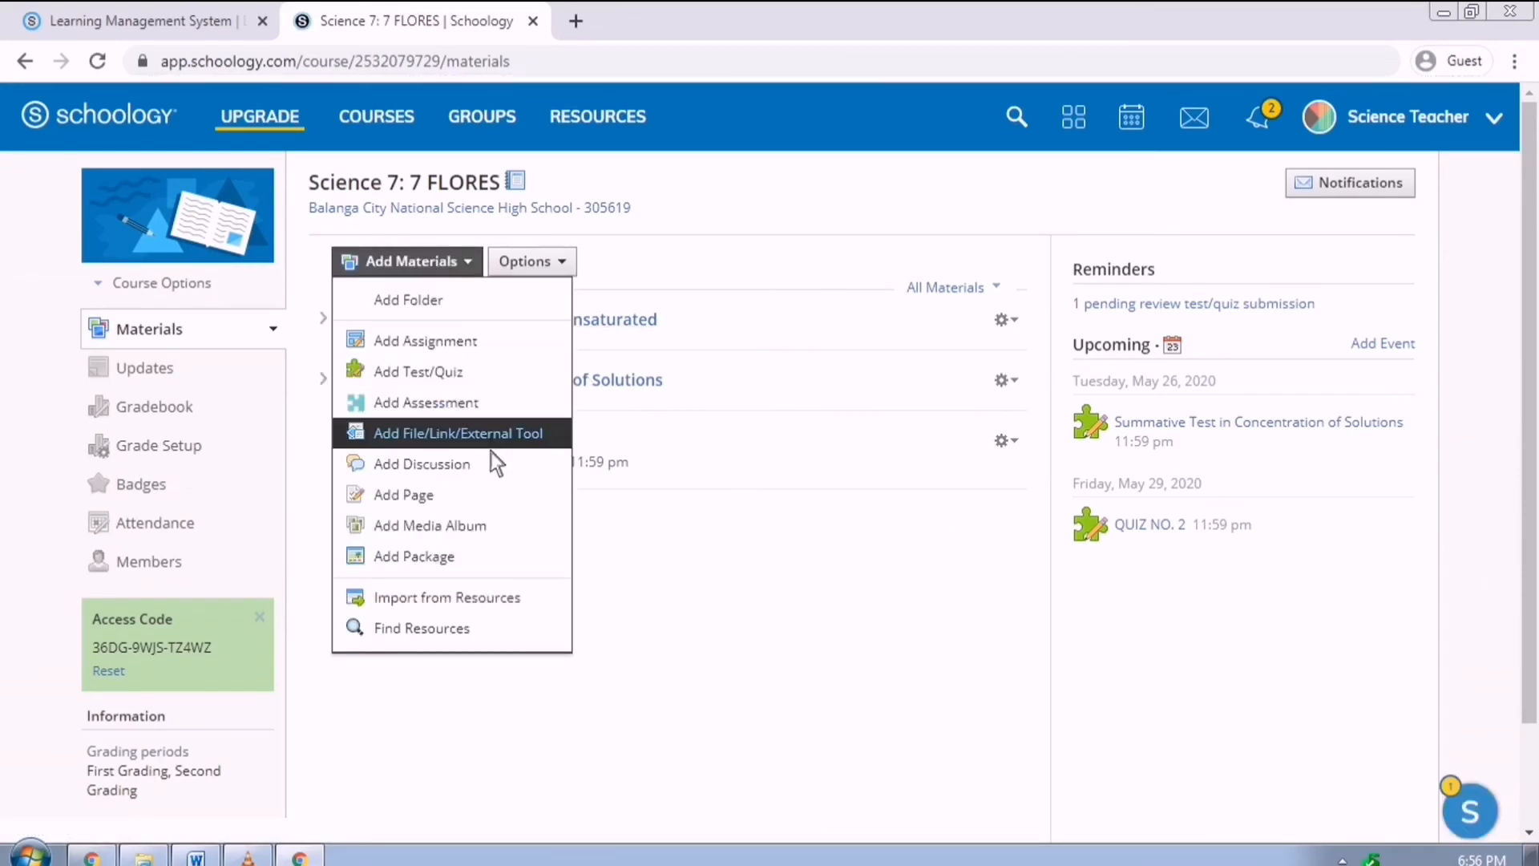
{"action": "left_click", "coordinate": [449, 460]}
{"action": "type", "text": "CONCENTR"}
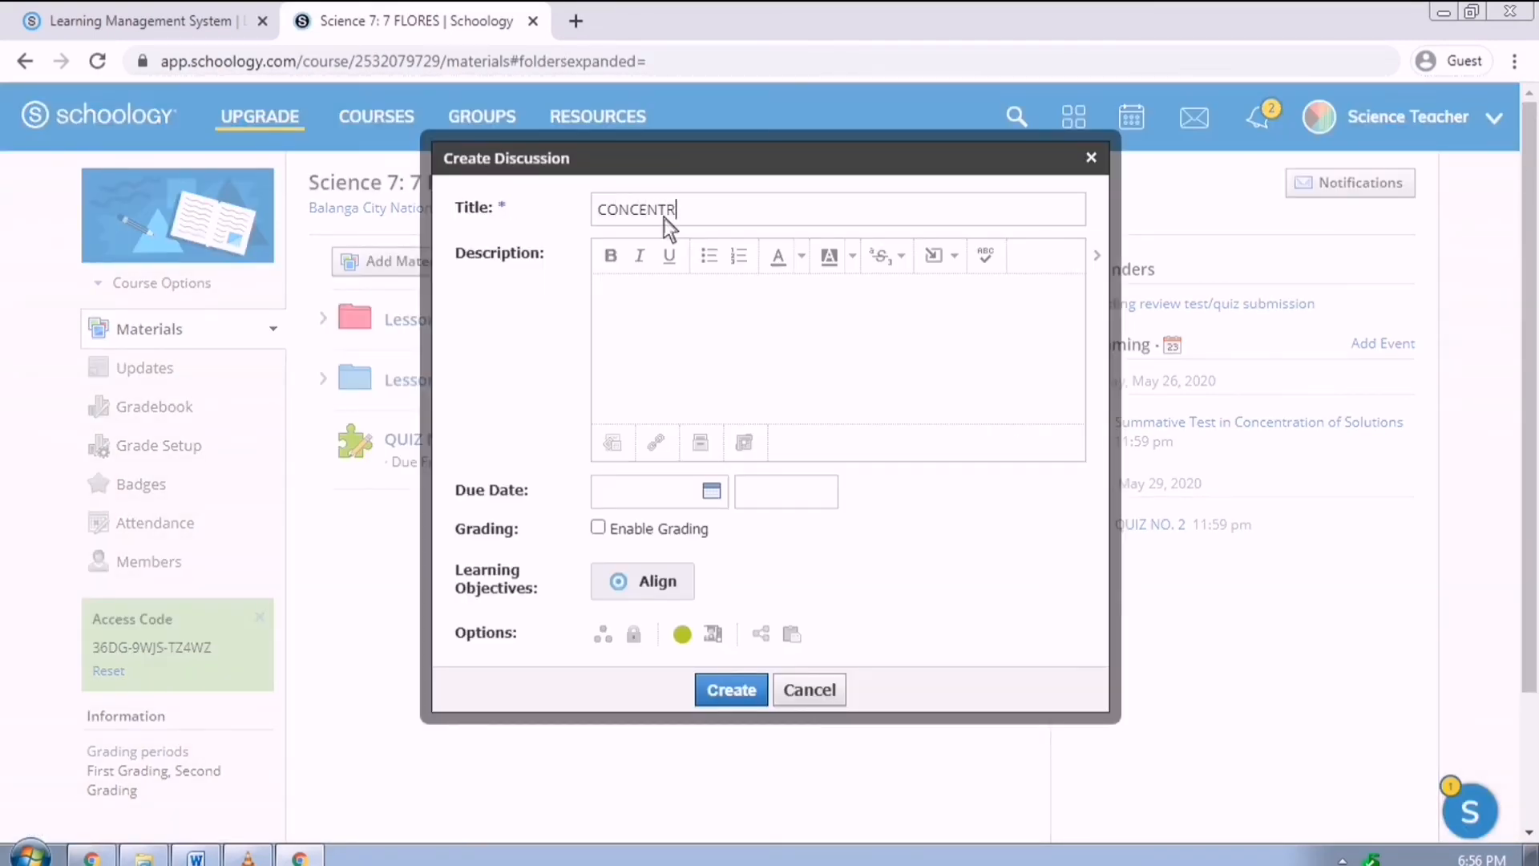
{"action": "type", "text": "ATION  OF SOLUTIONS DISCUSSION"}
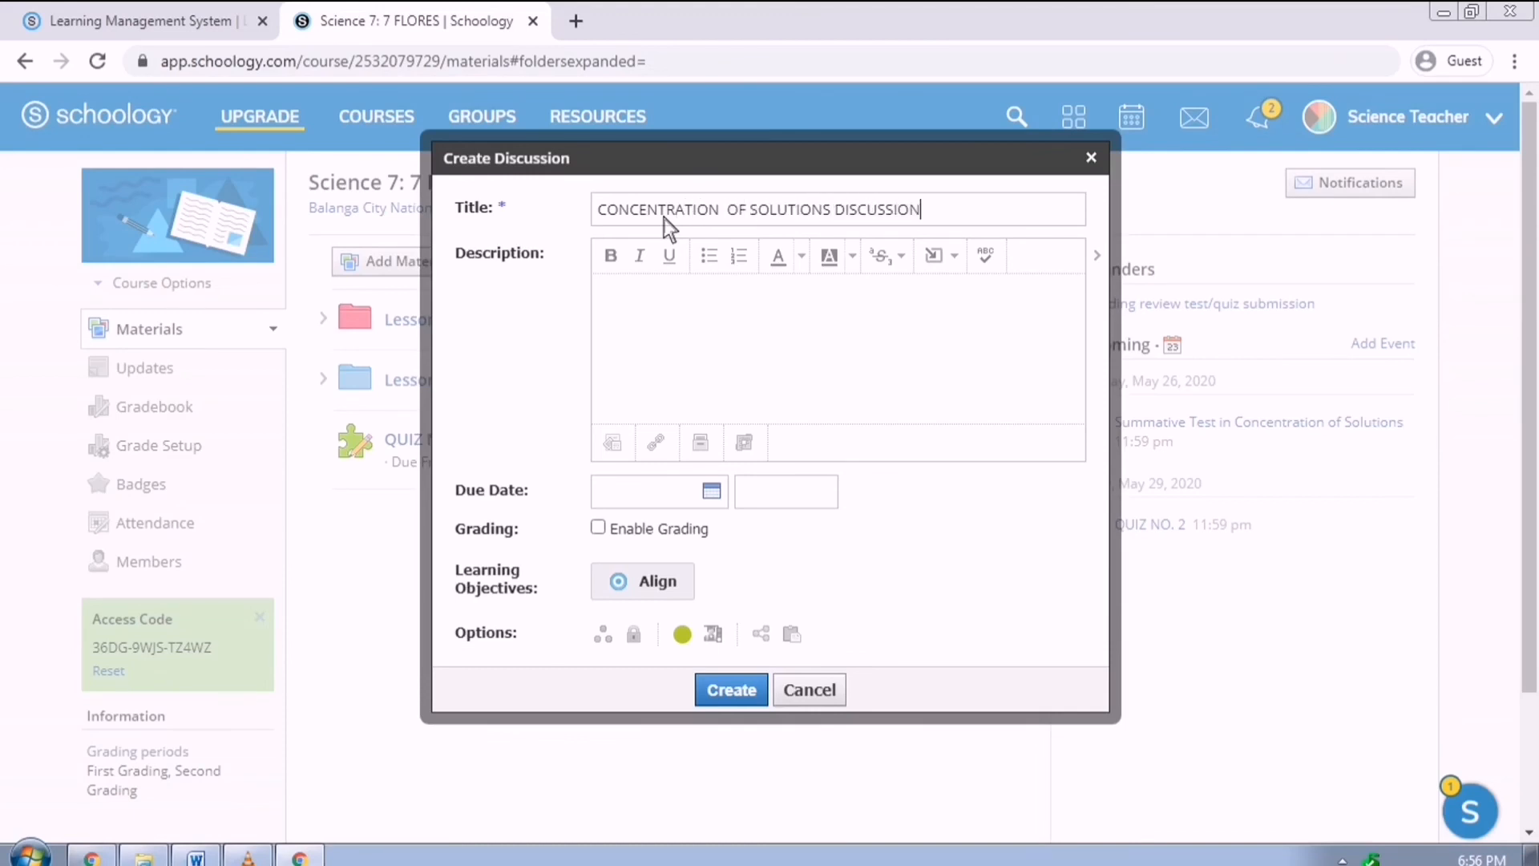
{"action": "left_click", "coordinate": [796, 280]}
{"action": "key", "text": "ctrl+v"}
Put the question on its own lines, formatted bold and underlined.
{"action": "left_click", "coordinate": [834, 367]}
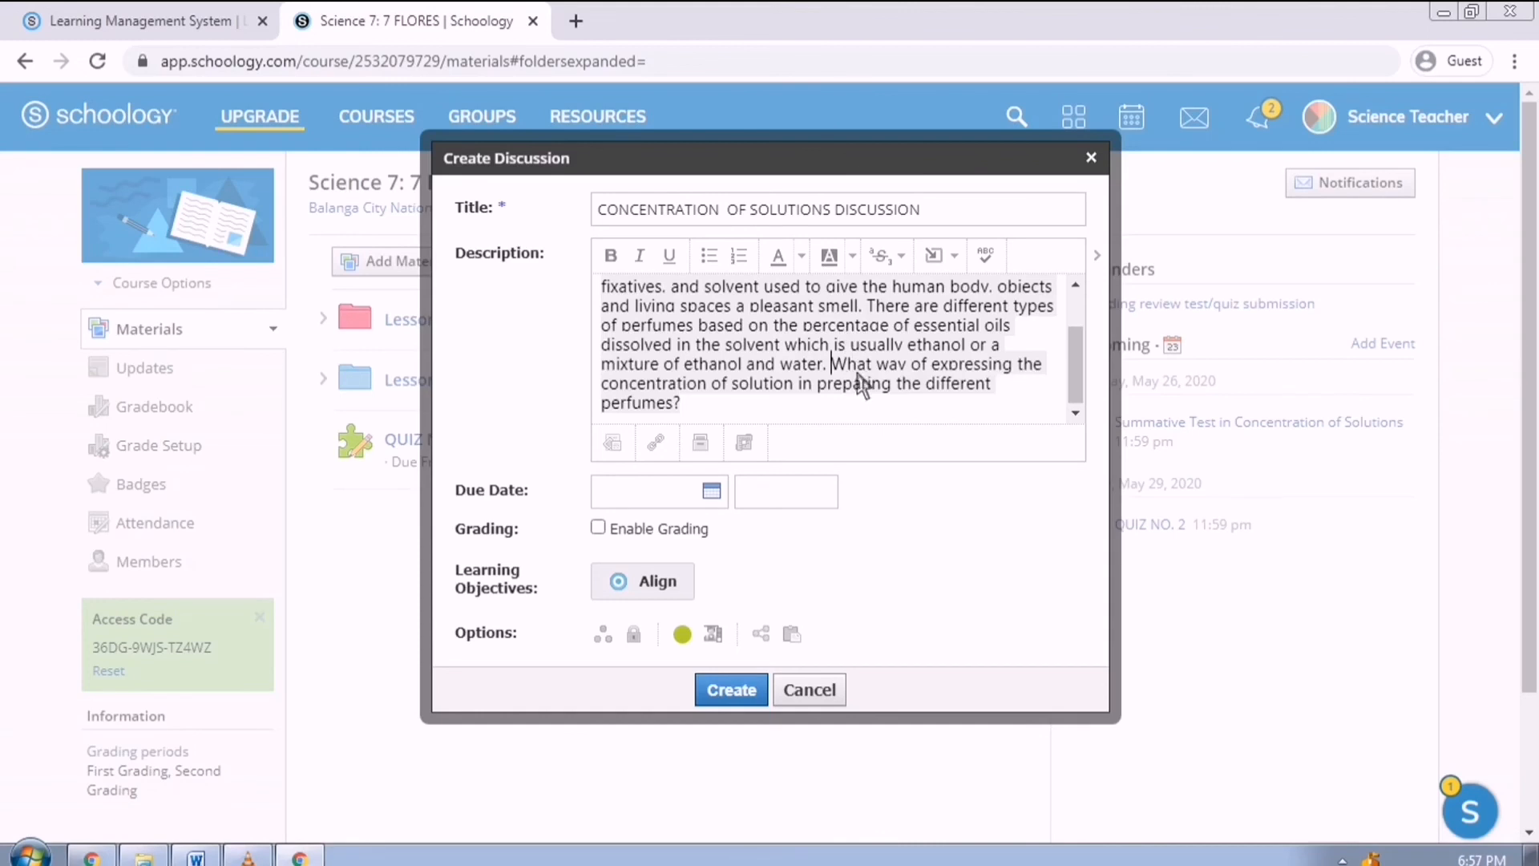
{"action": "key", "text": "Return"}
{"action": "key", "text": "Return"}
{"action": "left_click_drag", "start_coordinate": [861, 401], "coordinate": [602, 385]}
{"action": "left_click", "coordinate": [610, 254]}
{"action": "left_click", "coordinate": [867, 396]}
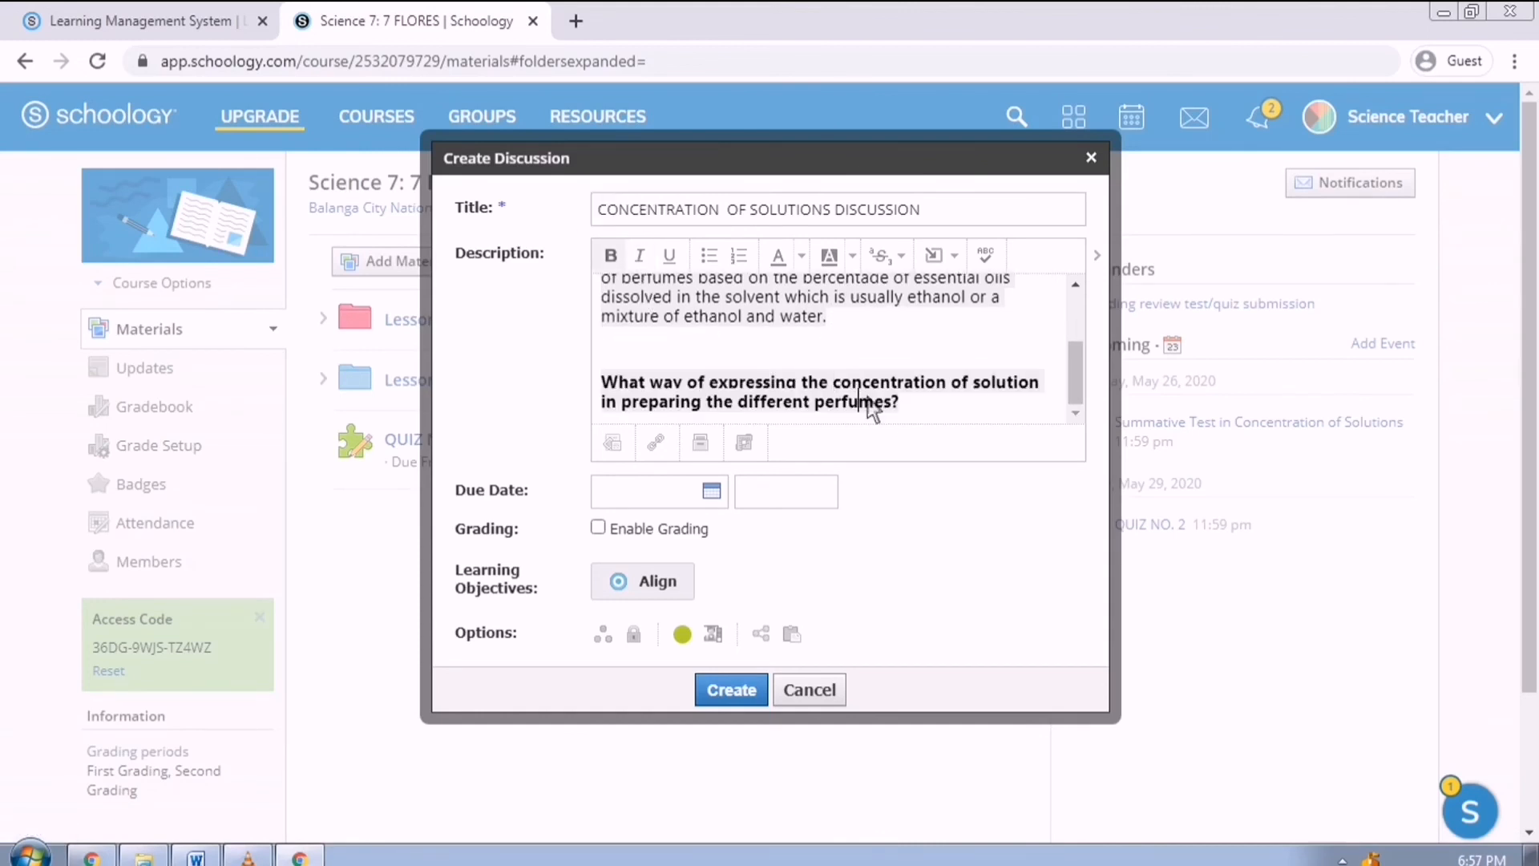
{"action": "left_click", "coordinate": [1055, 389]}
{"action": "key", "text": "Return"}
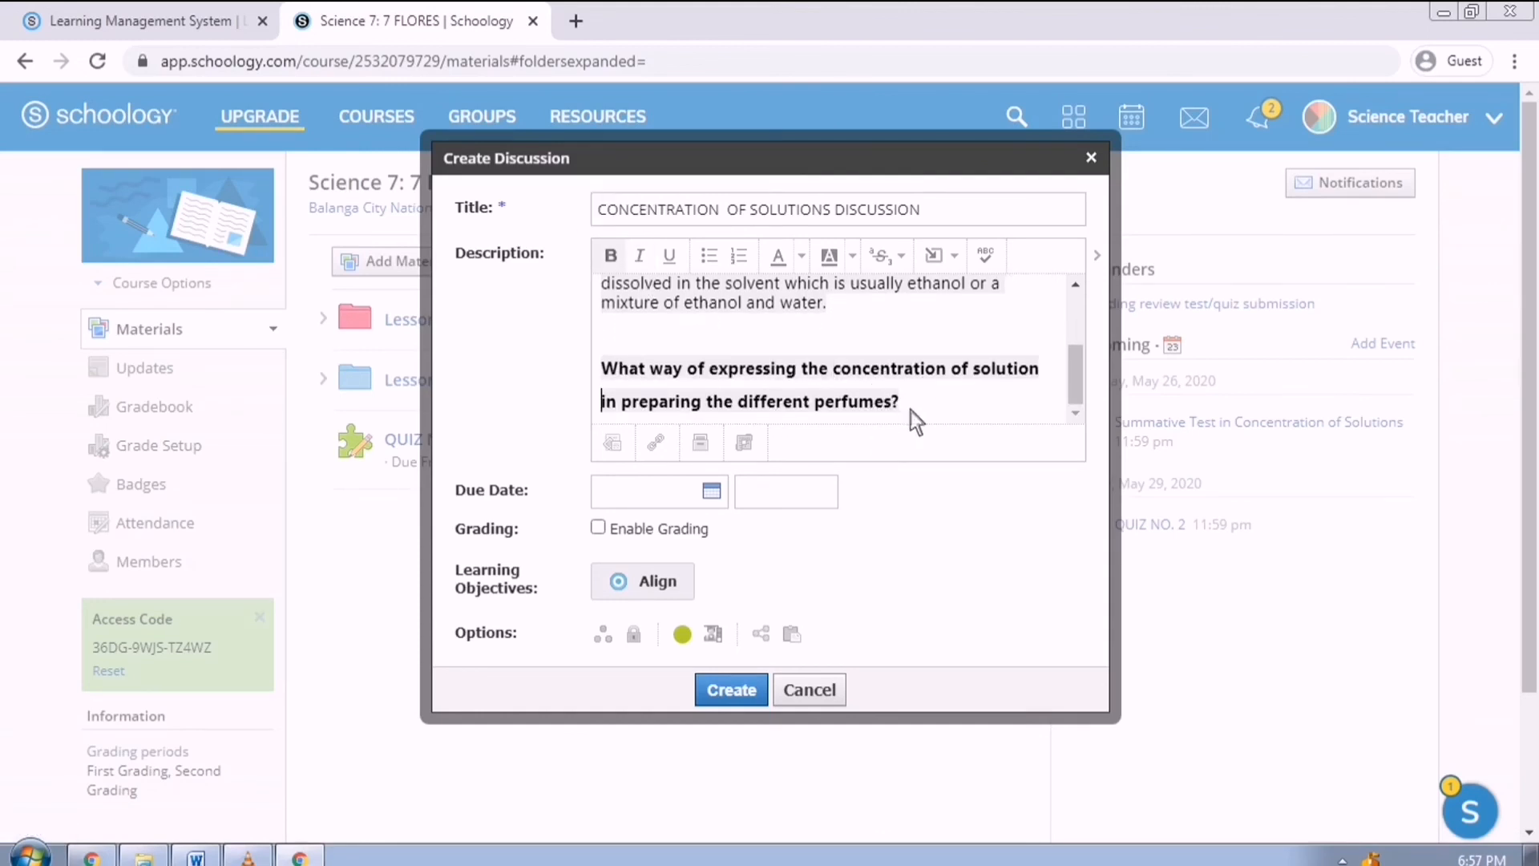
{"action": "left_click_drag", "start_coordinate": [919, 419], "coordinate": [601, 367]}
{"action": "left_click", "coordinate": [670, 255]}
{"action": "left_click", "coordinate": [814, 396]}
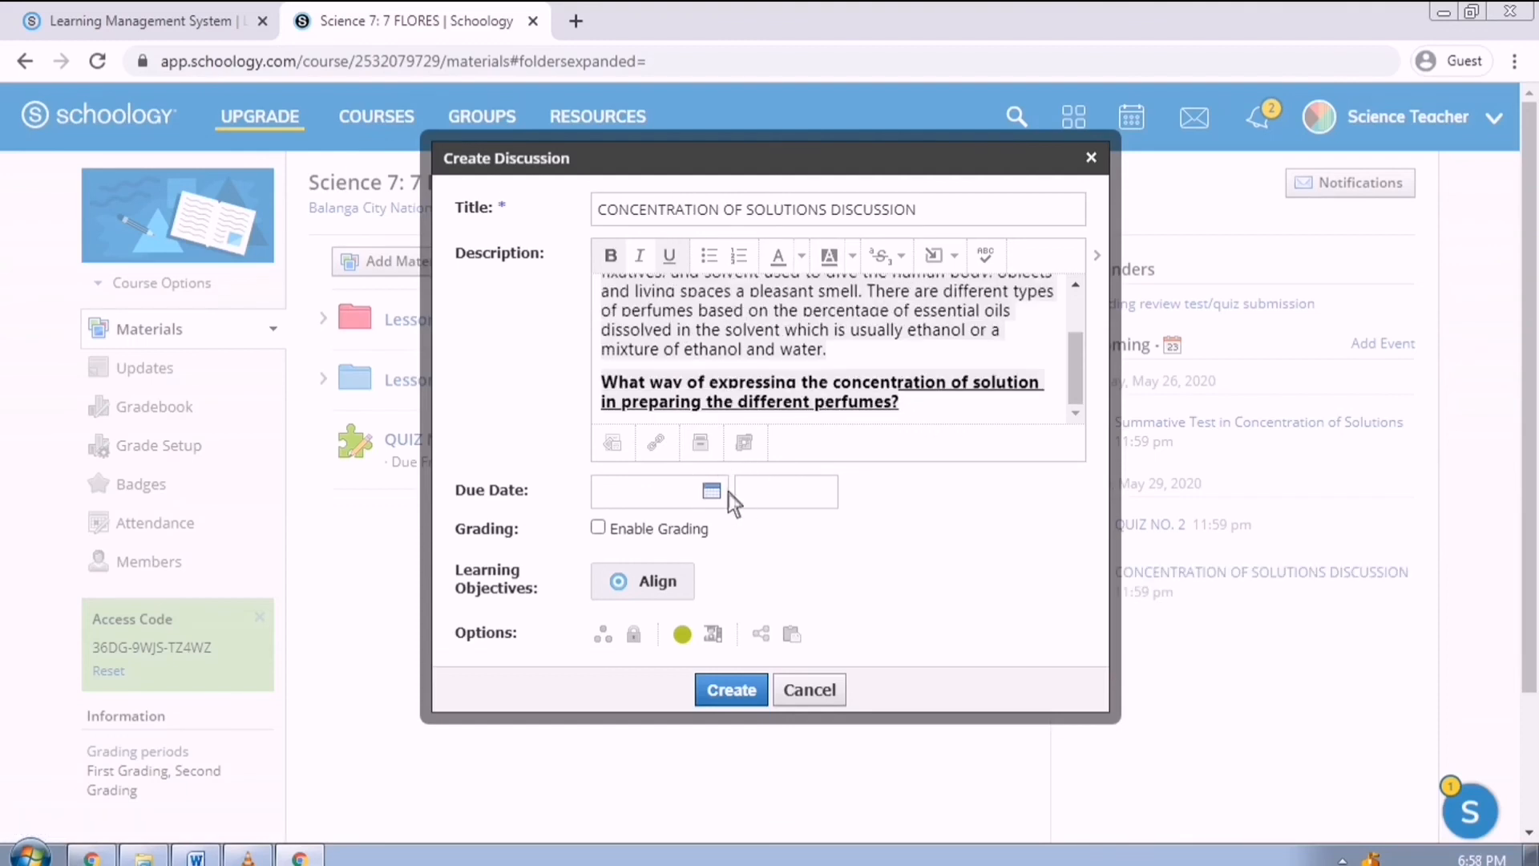
Make it due May 29, graded under the discussion category, with post-before-viewing required, then create it.
{"action": "left_click", "coordinate": [721, 491]}
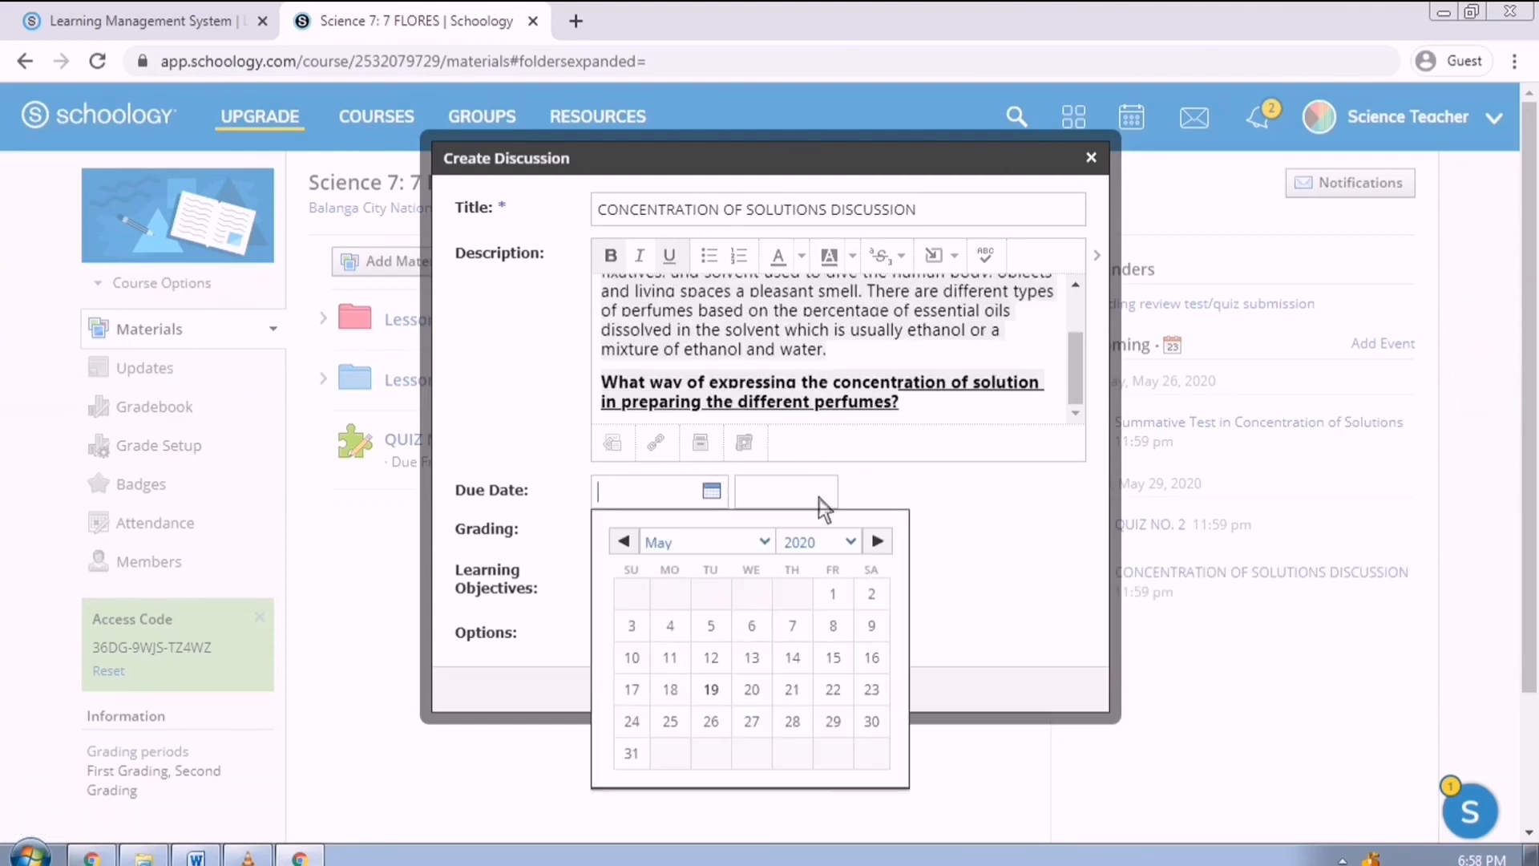
{"action": "left_click", "coordinate": [848, 733]}
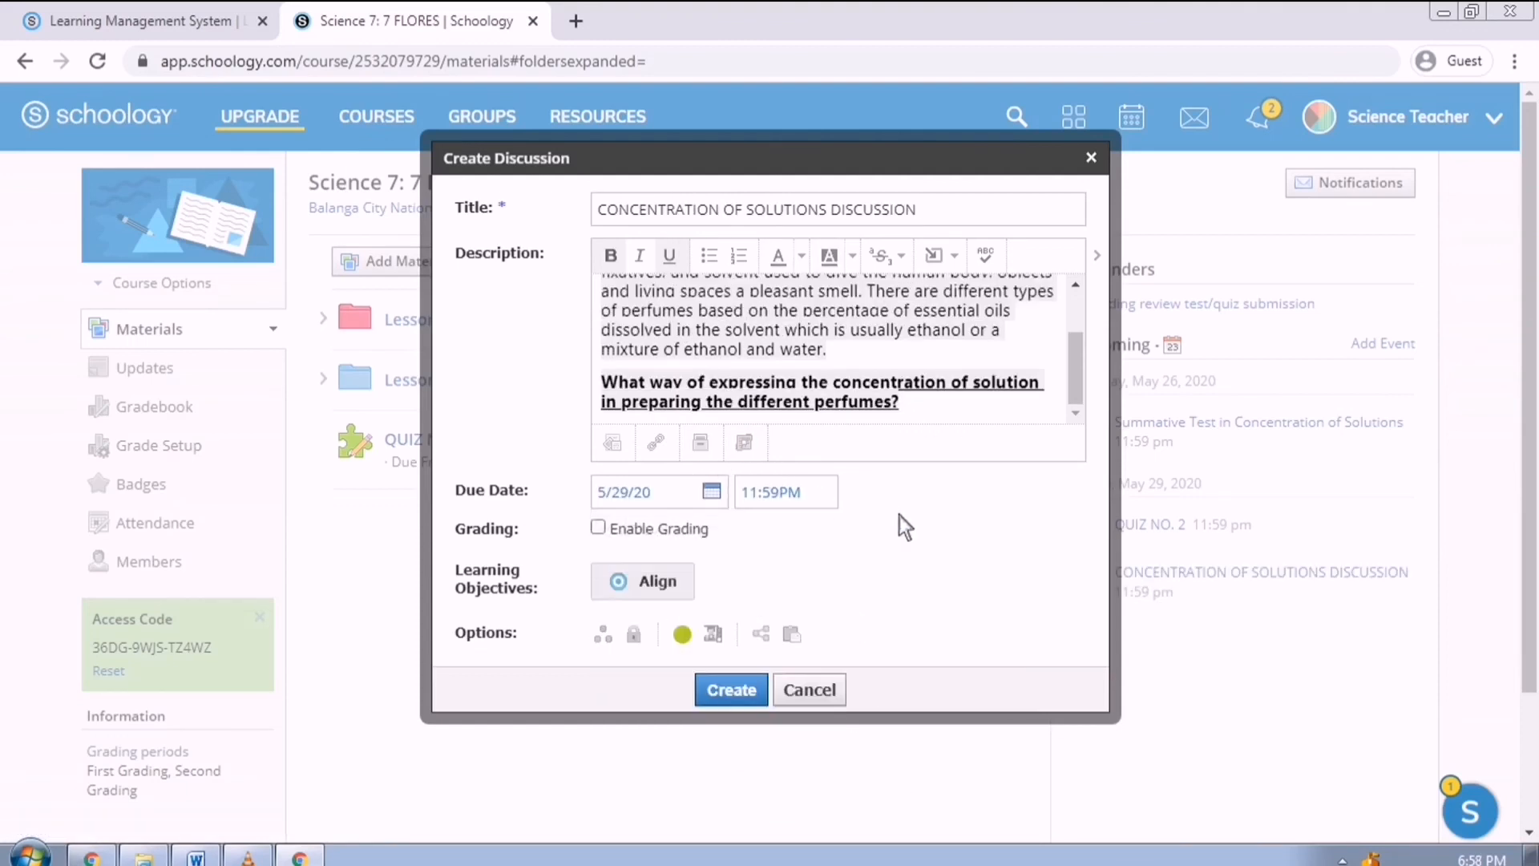
{"action": "left_click", "coordinate": [615, 532]}
{"action": "left_click", "coordinate": [771, 553]}
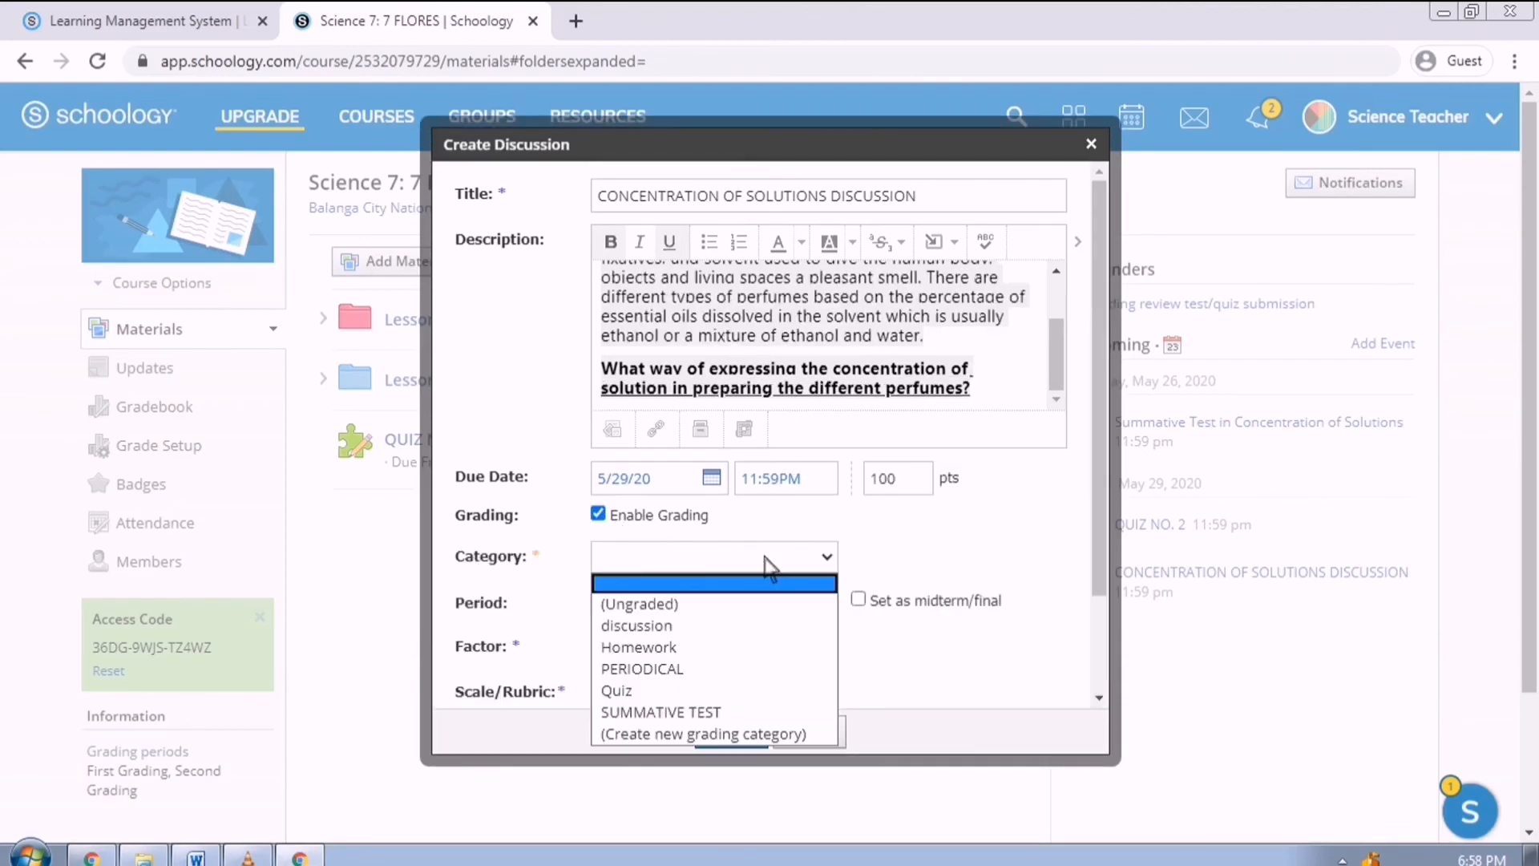
{"action": "left_click", "coordinate": [768, 632]}
{"action": "scroll", "coordinate": [944, 550], "scroll_direction": "down", "scroll_amount": 2}
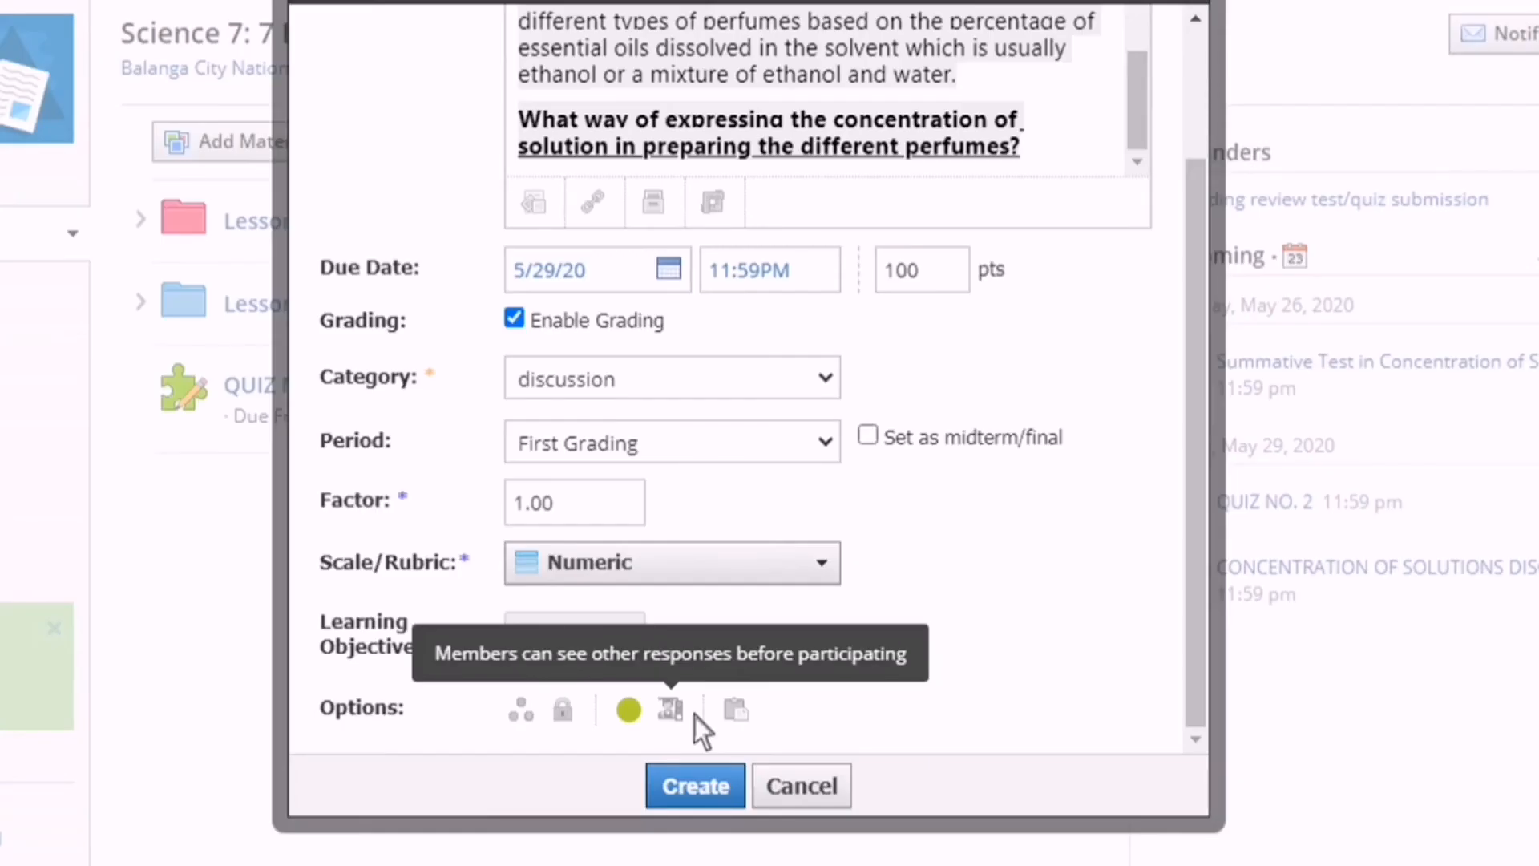
{"action": "left_click", "coordinate": [694, 715]}
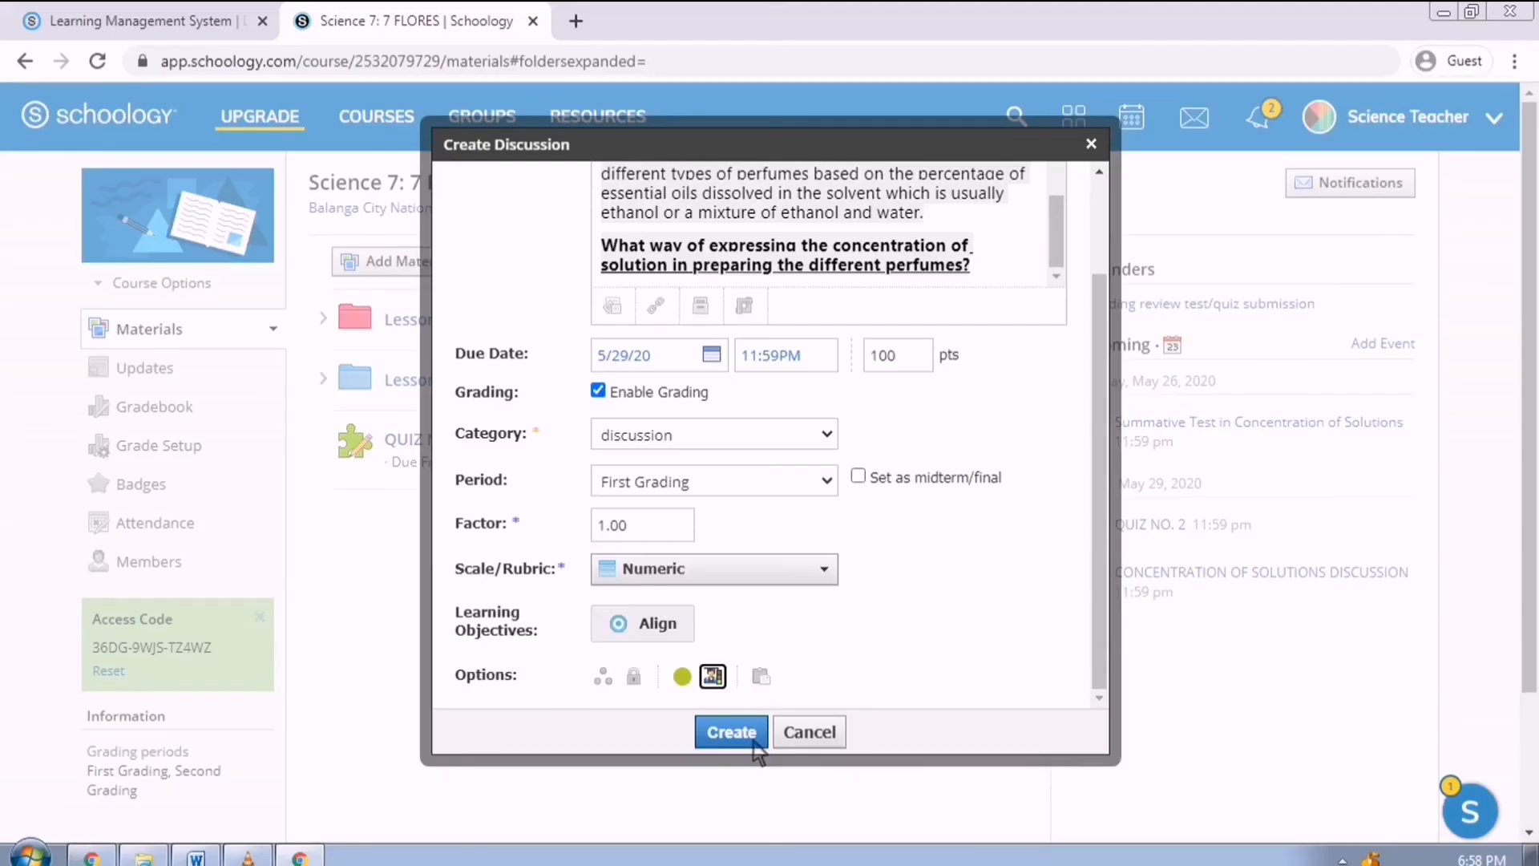
{"action": "left_click", "coordinate": [695, 785]}
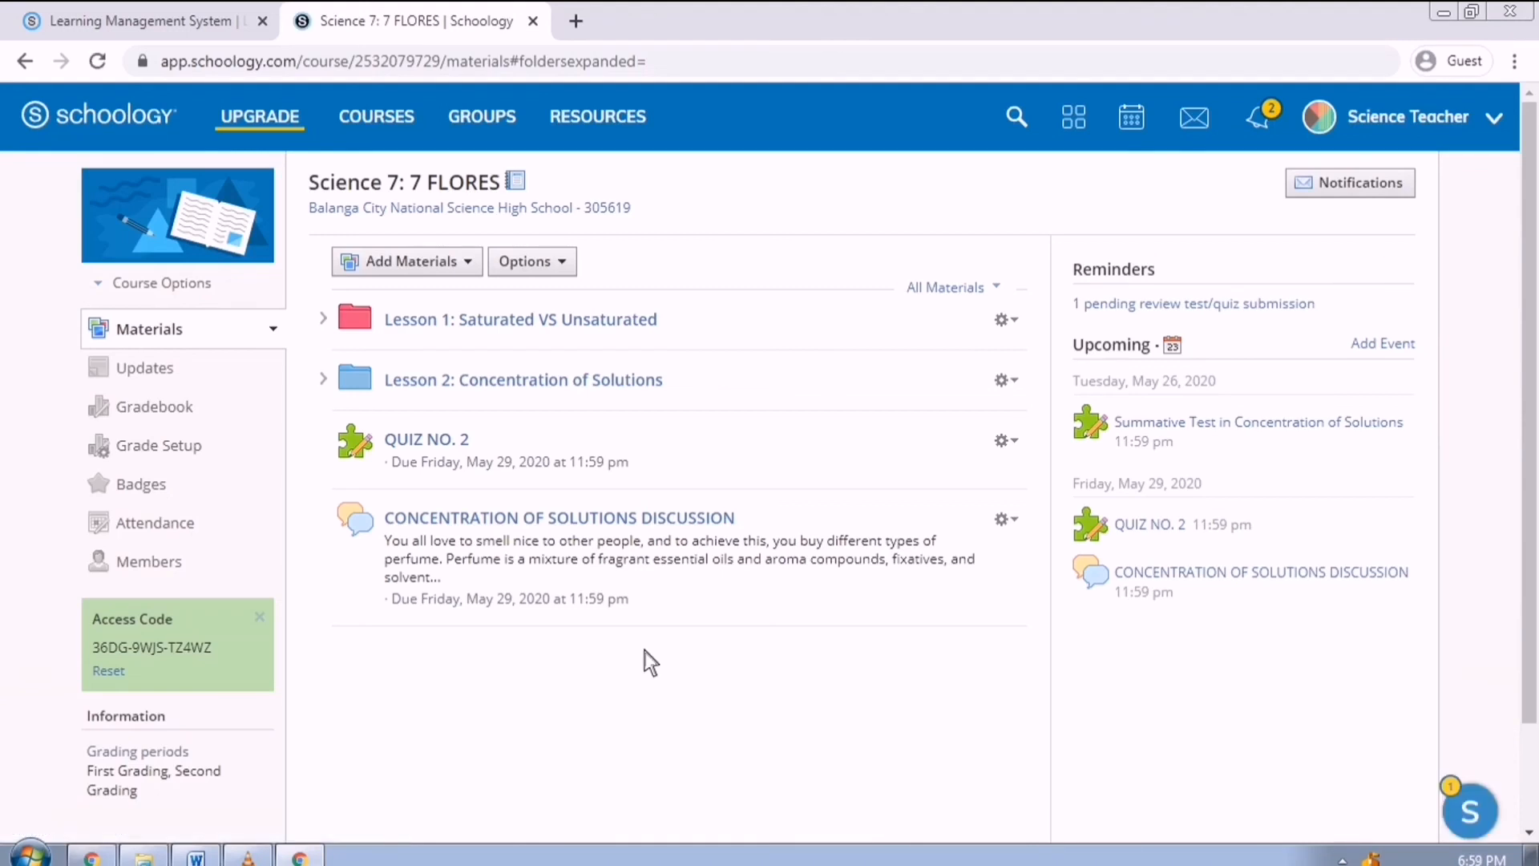
Open the new discussion, then go to the personal Resources home.
{"action": "left_click", "coordinate": [650, 529]}
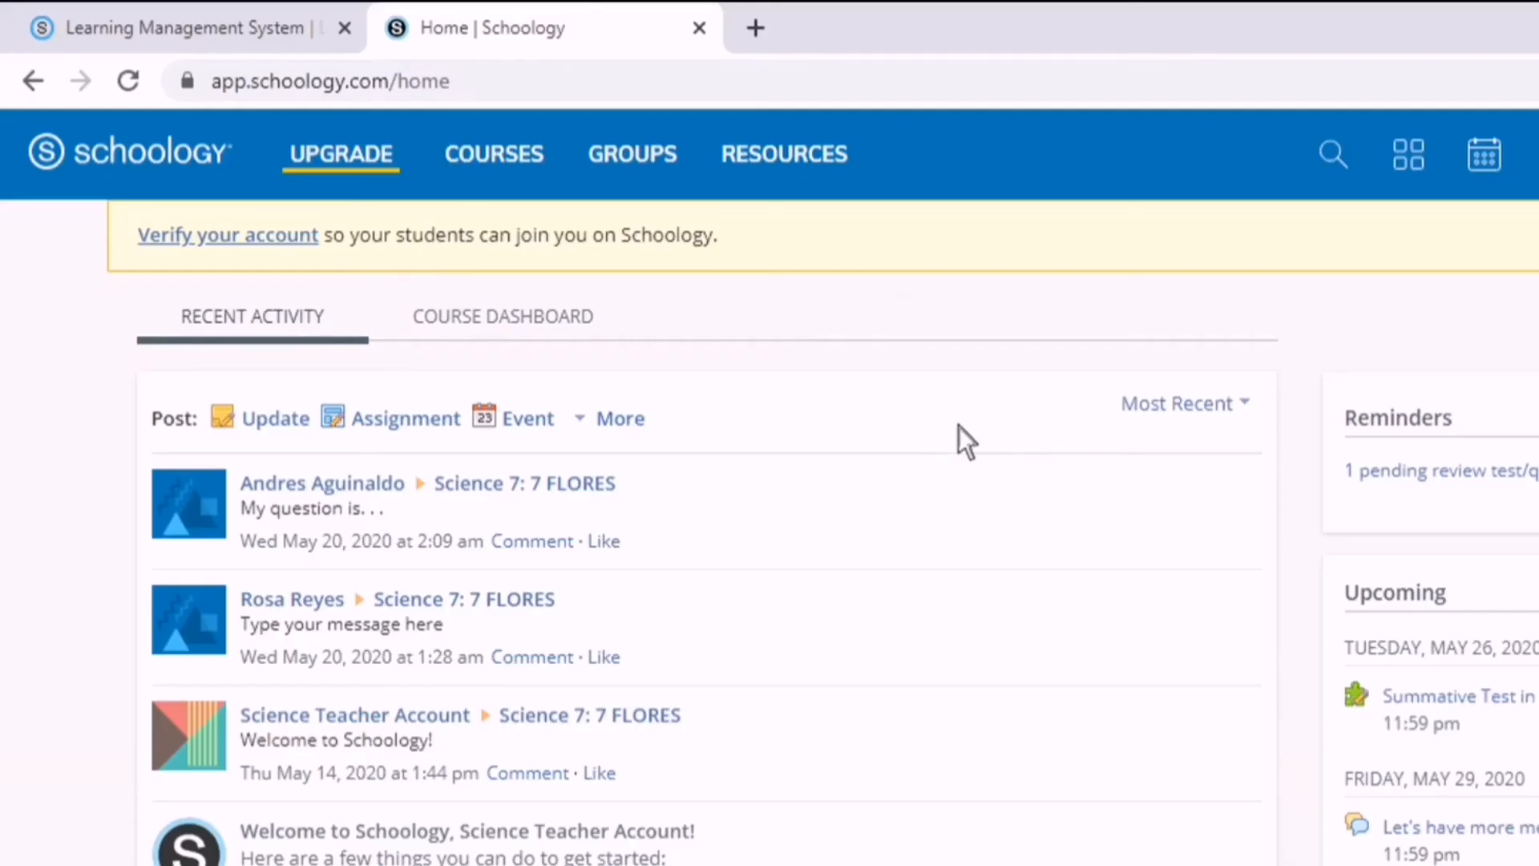
{"action": "left_click", "coordinate": [839, 170]}
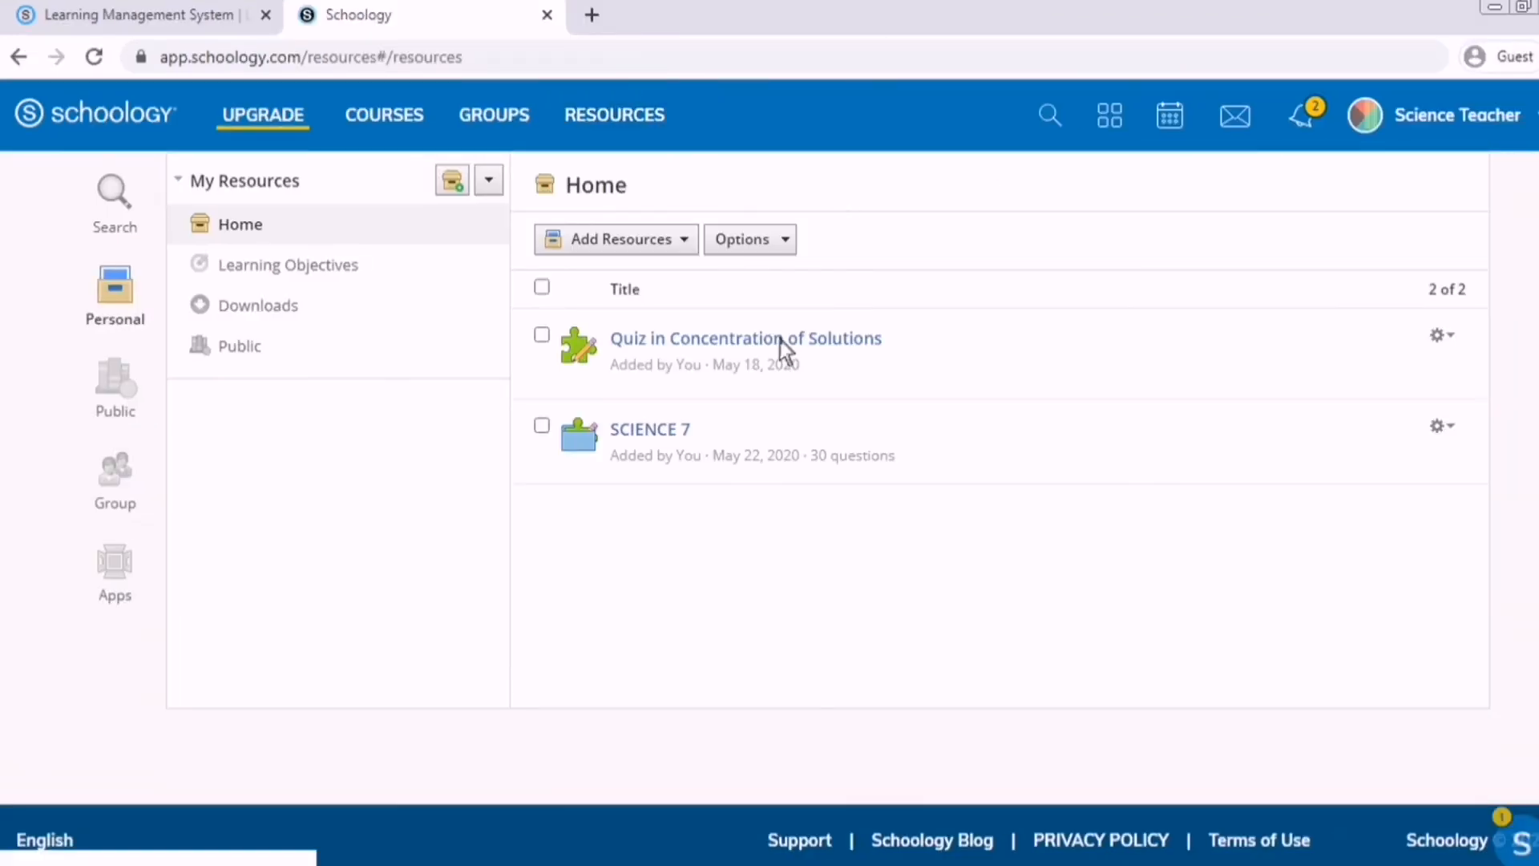
Create question bank 'CONCENTRATION OF SOLUTIONS' described 'FIRST GRADING- FIRST TOPIC' with question tracking on.
{"action": "left_click", "coordinate": [696, 244]}
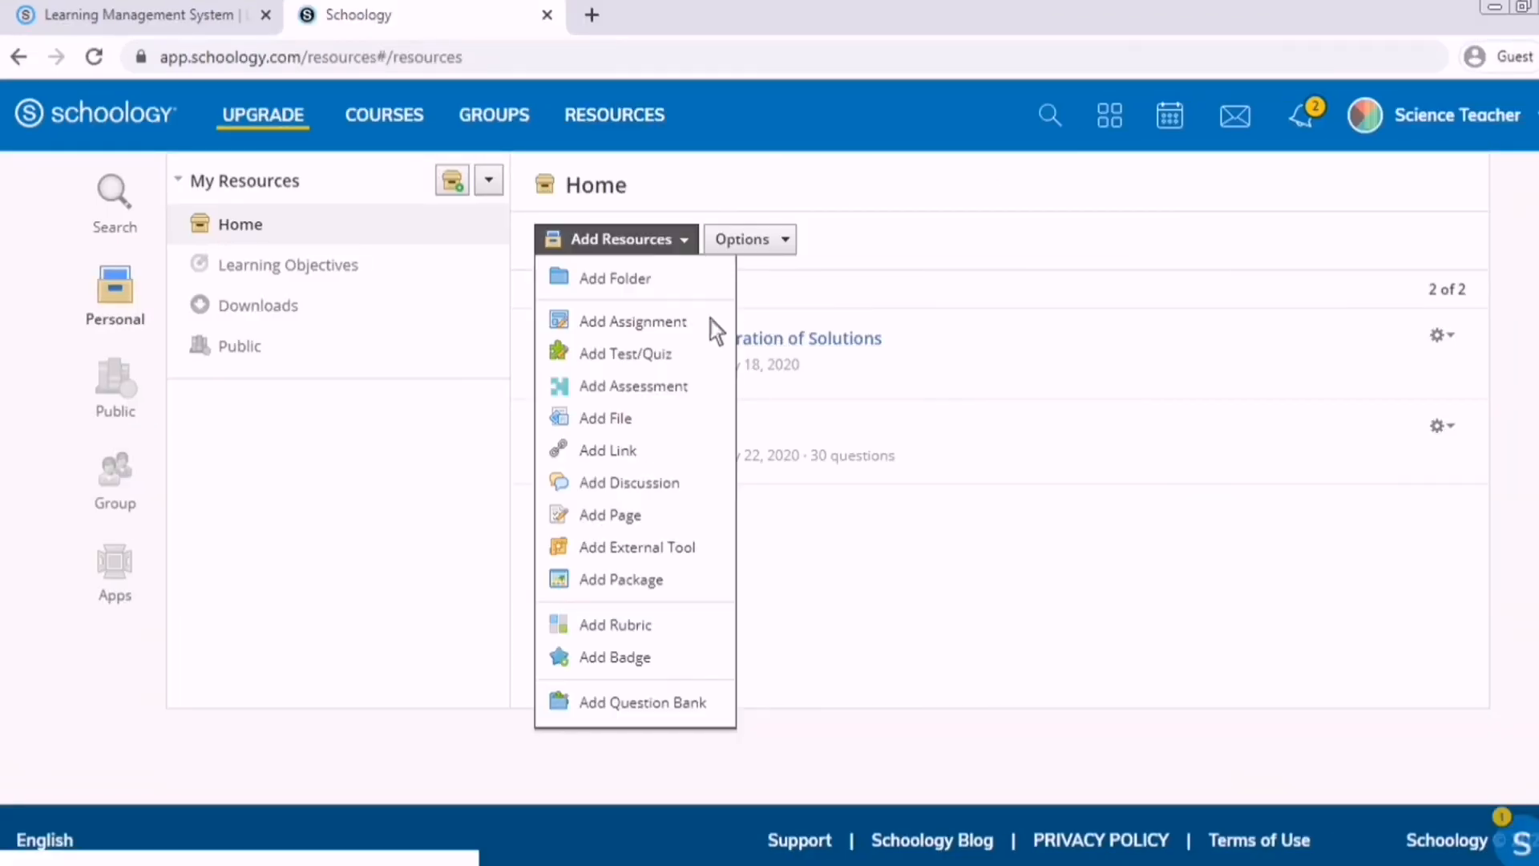
{"action": "left_click", "coordinate": [697, 702]}
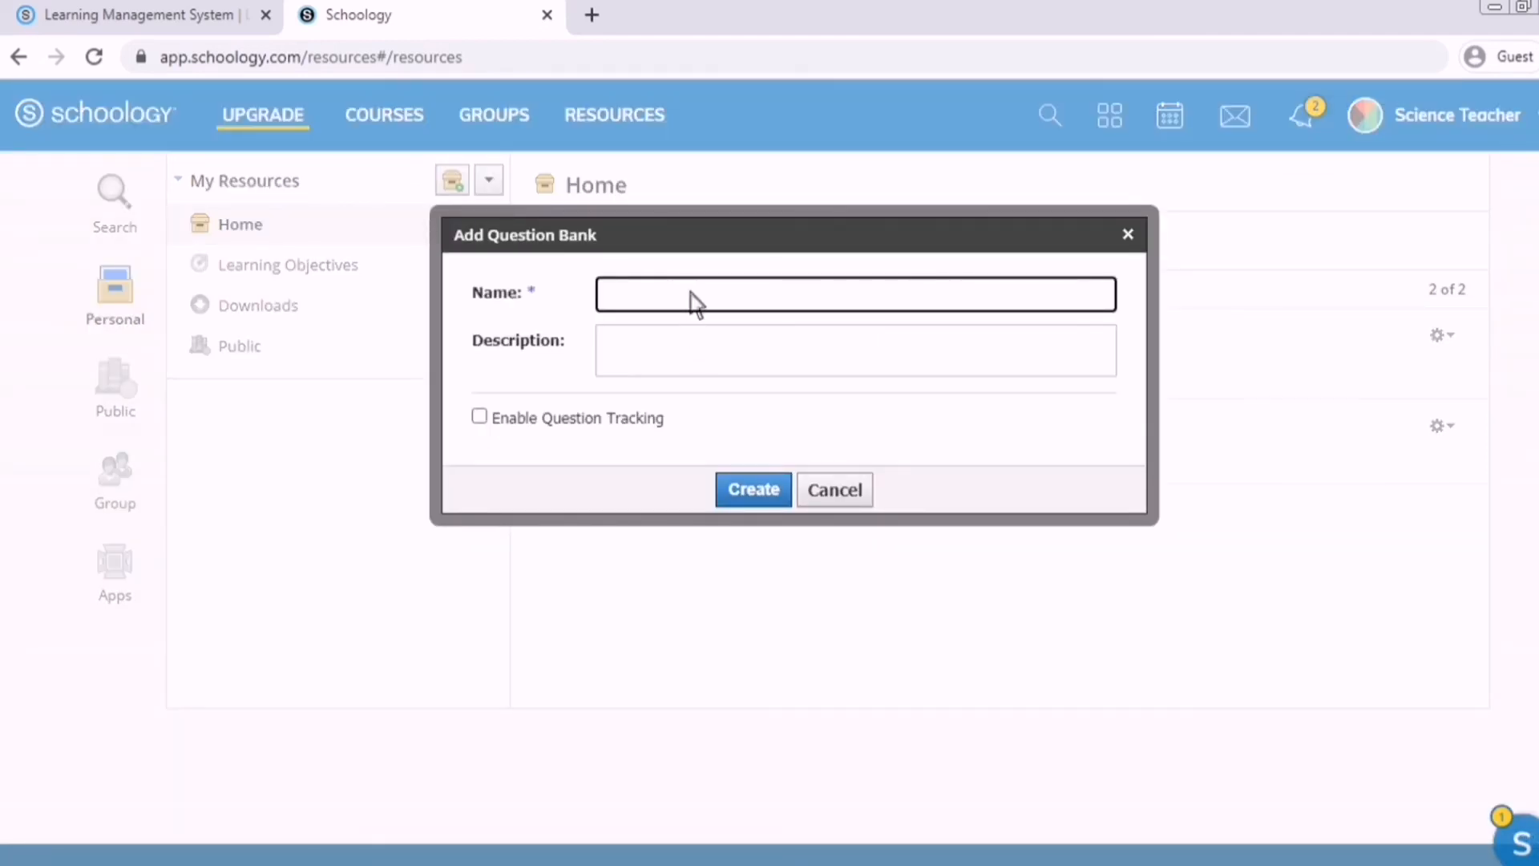
{"action": "type", "text": "CONCEN"}
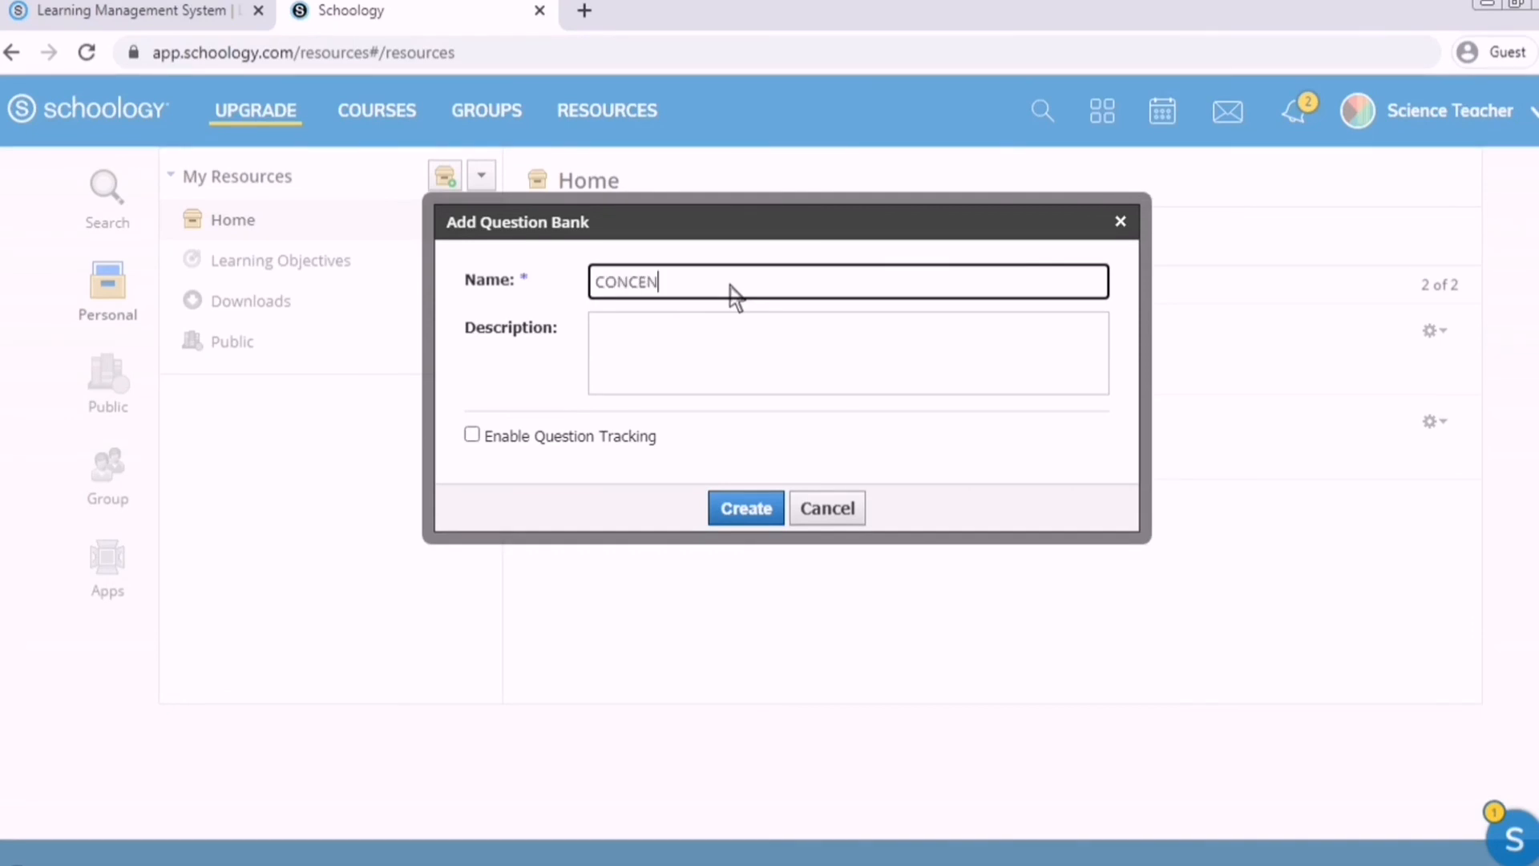
{"action": "type", "text": "TRATION OF SOLUTIONS"}
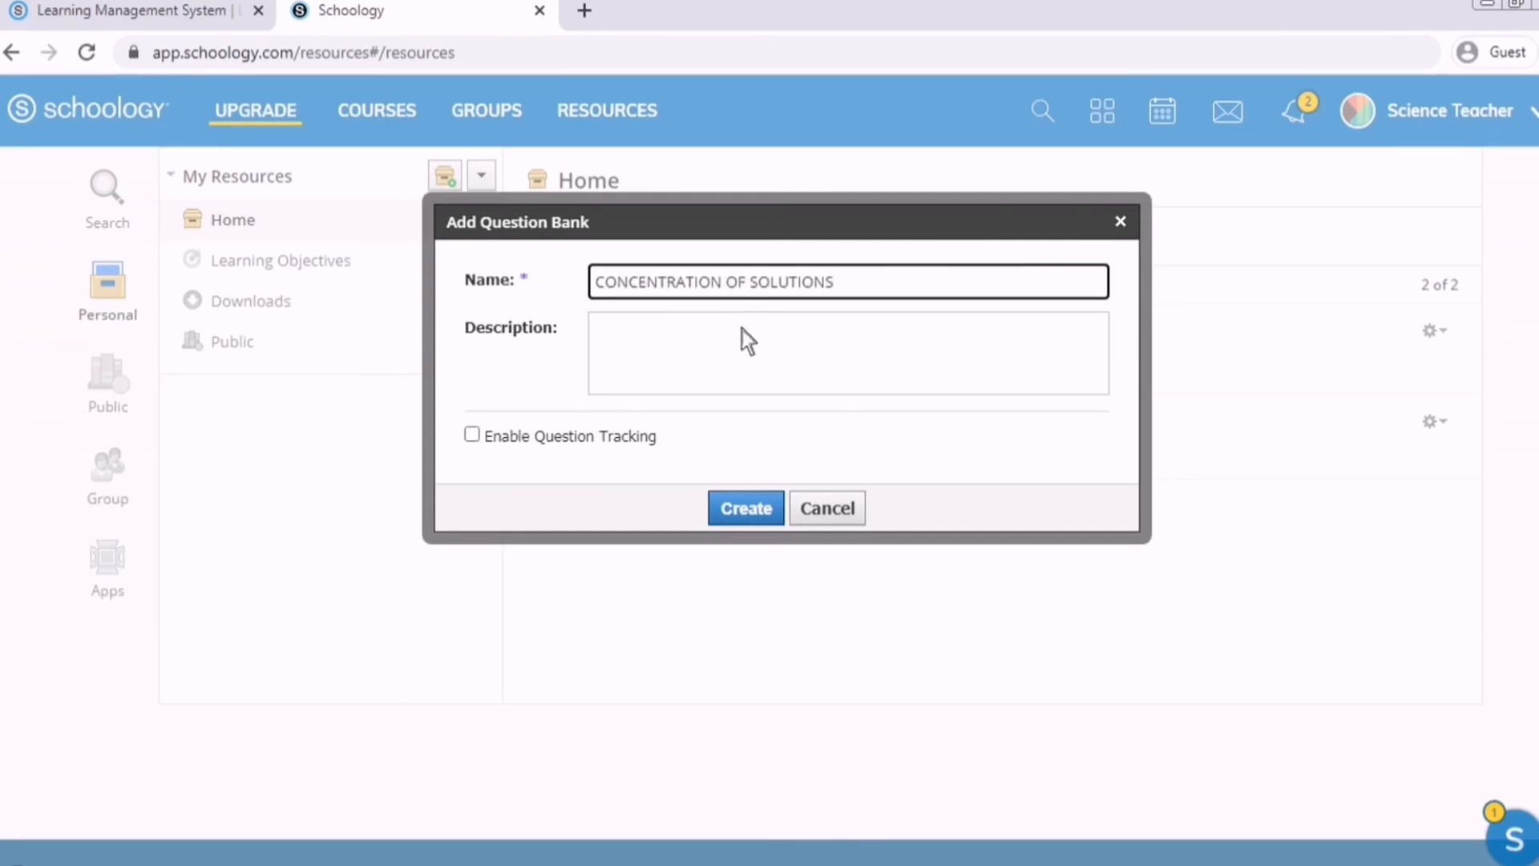
{"action": "left_click", "coordinate": [742, 329]}
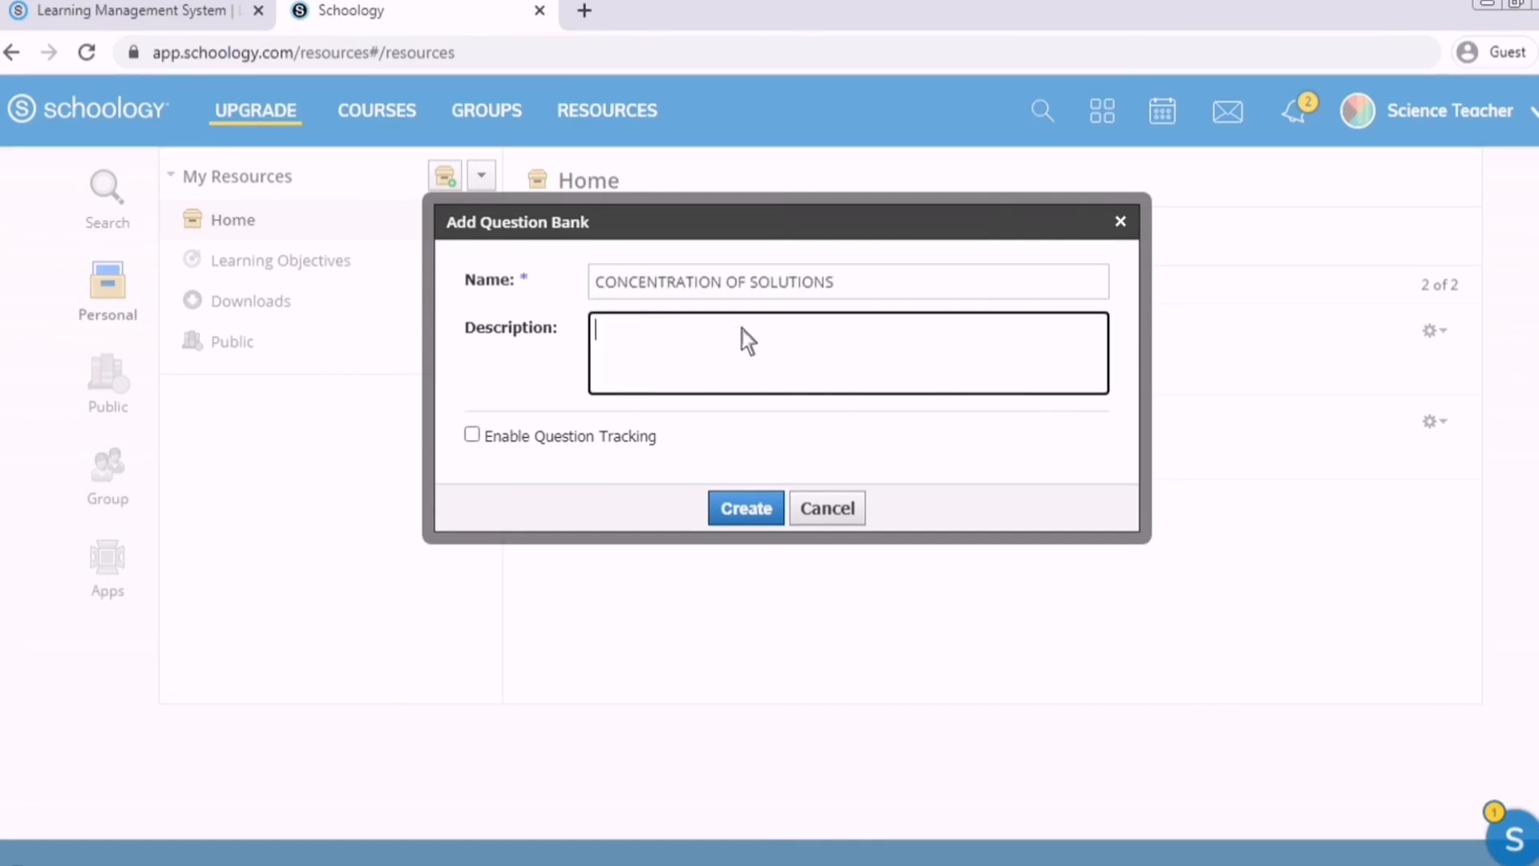
{"action": "type", "text": "FIRST GRADING- FIRST TOPIC"}
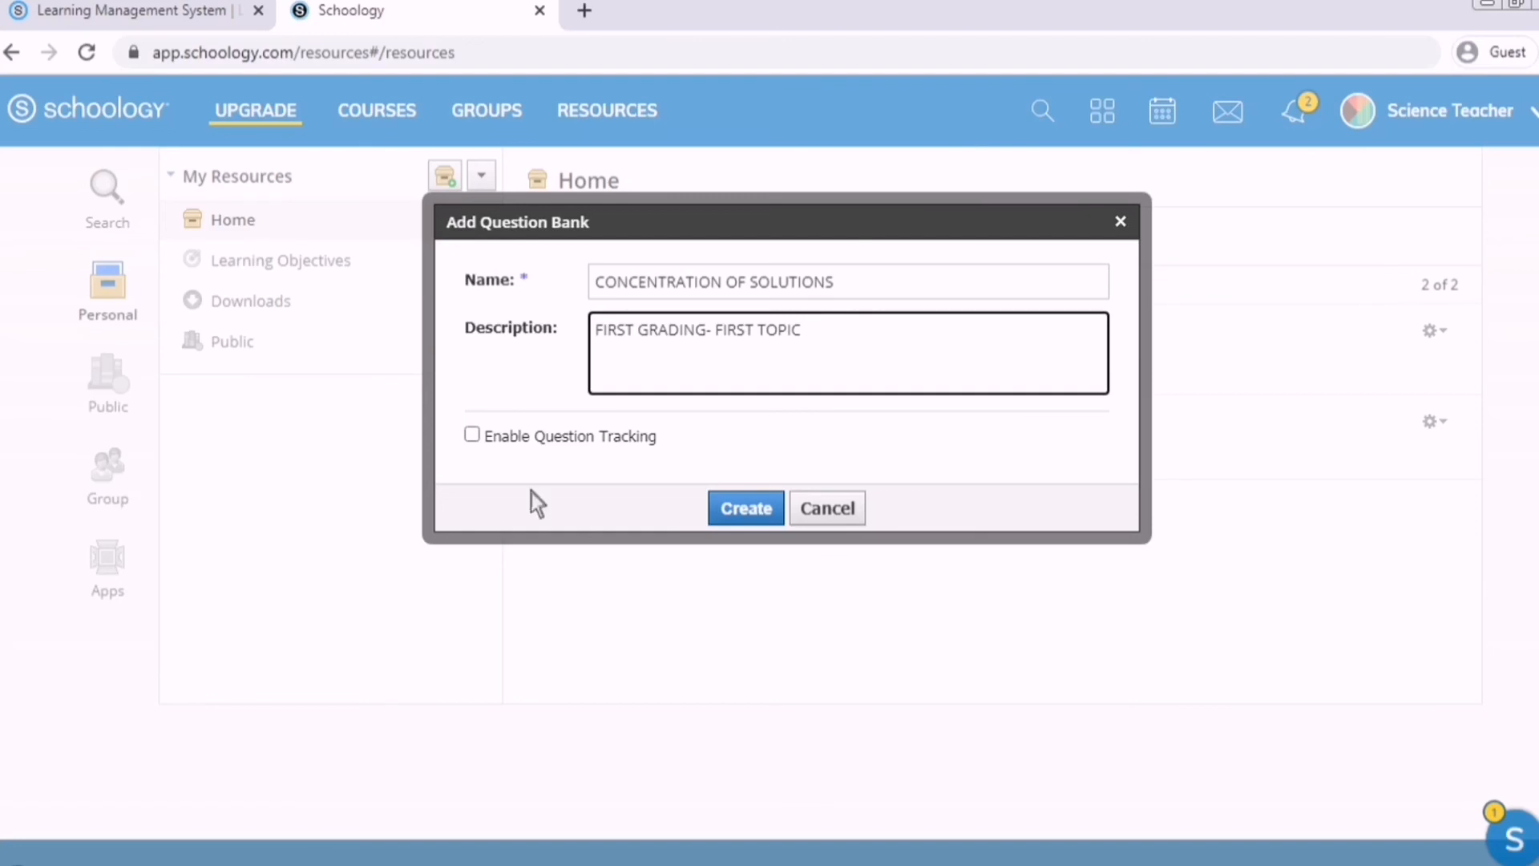
{"action": "left_click", "coordinate": [555, 441]}
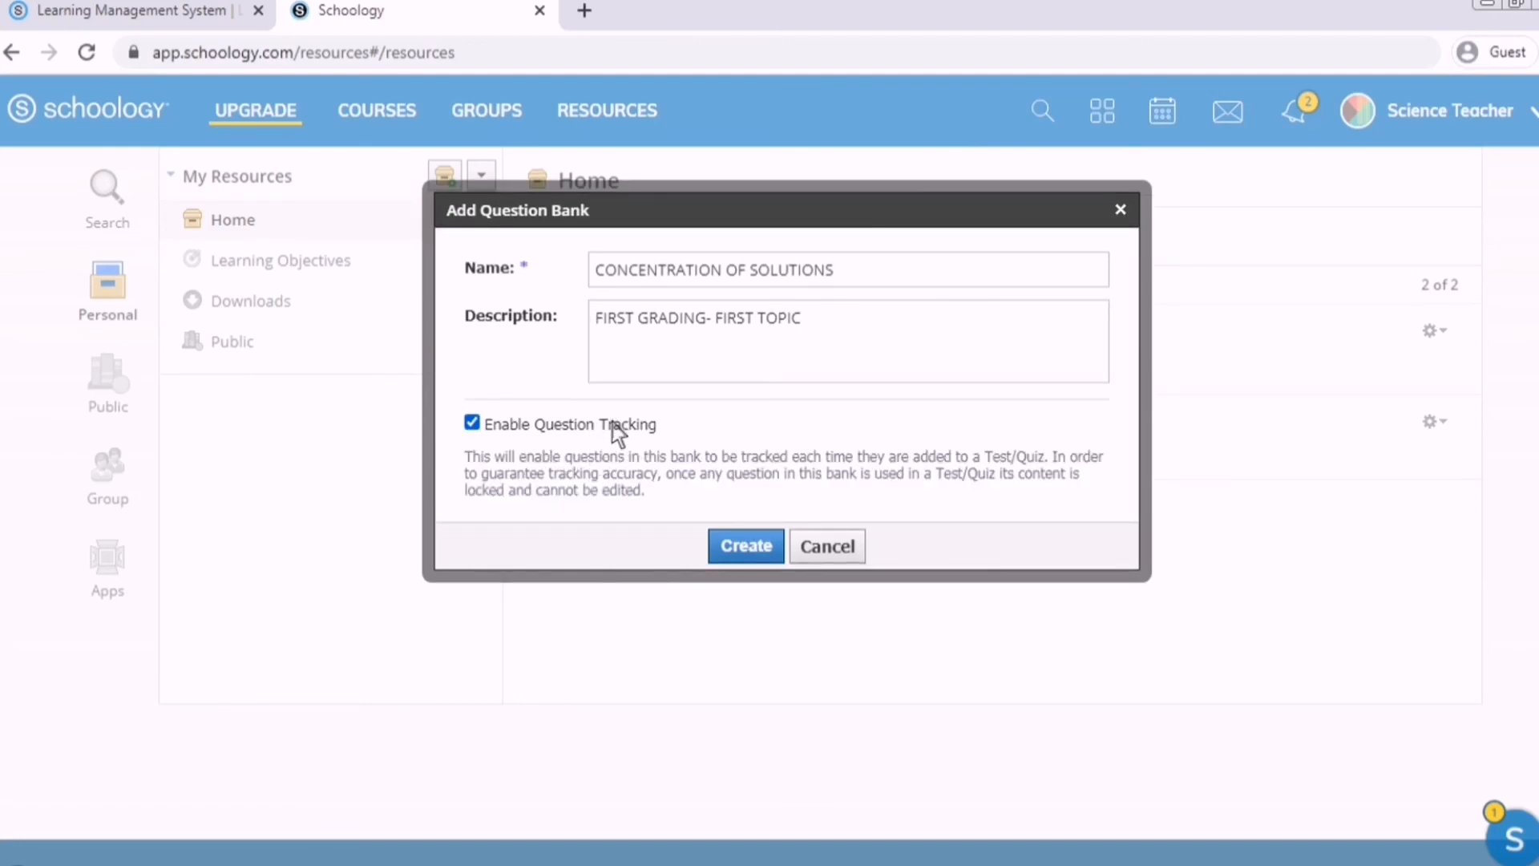
{"action": "left_click", "coordinate": [774, 561]}
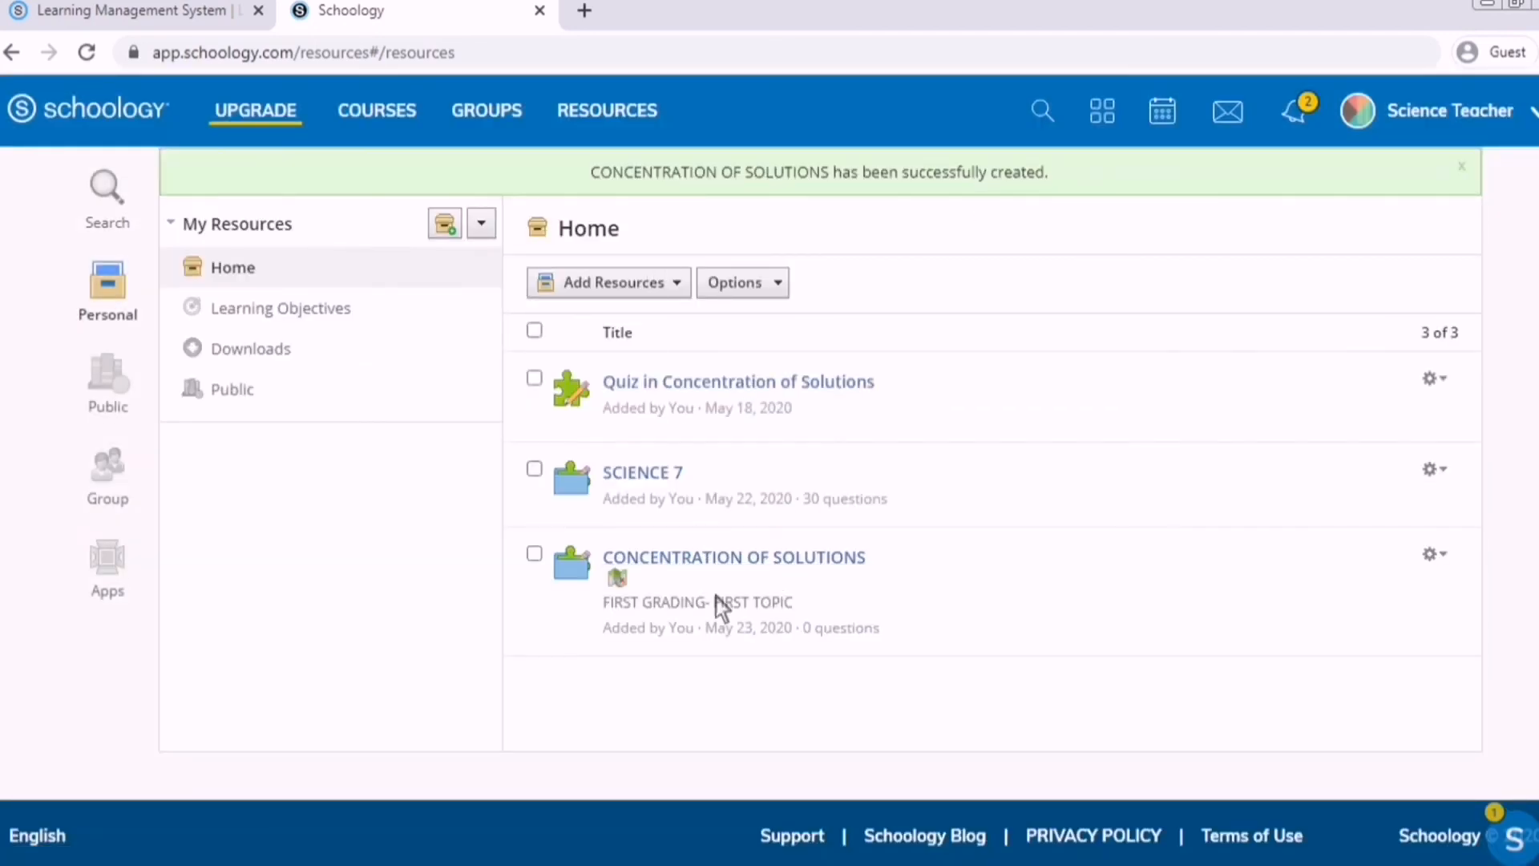
Open the CONCENTRATION OF SOLUTIONS bank and show its Add Question type list.
{"action": "left_click", "coordinate": [702, 559]}
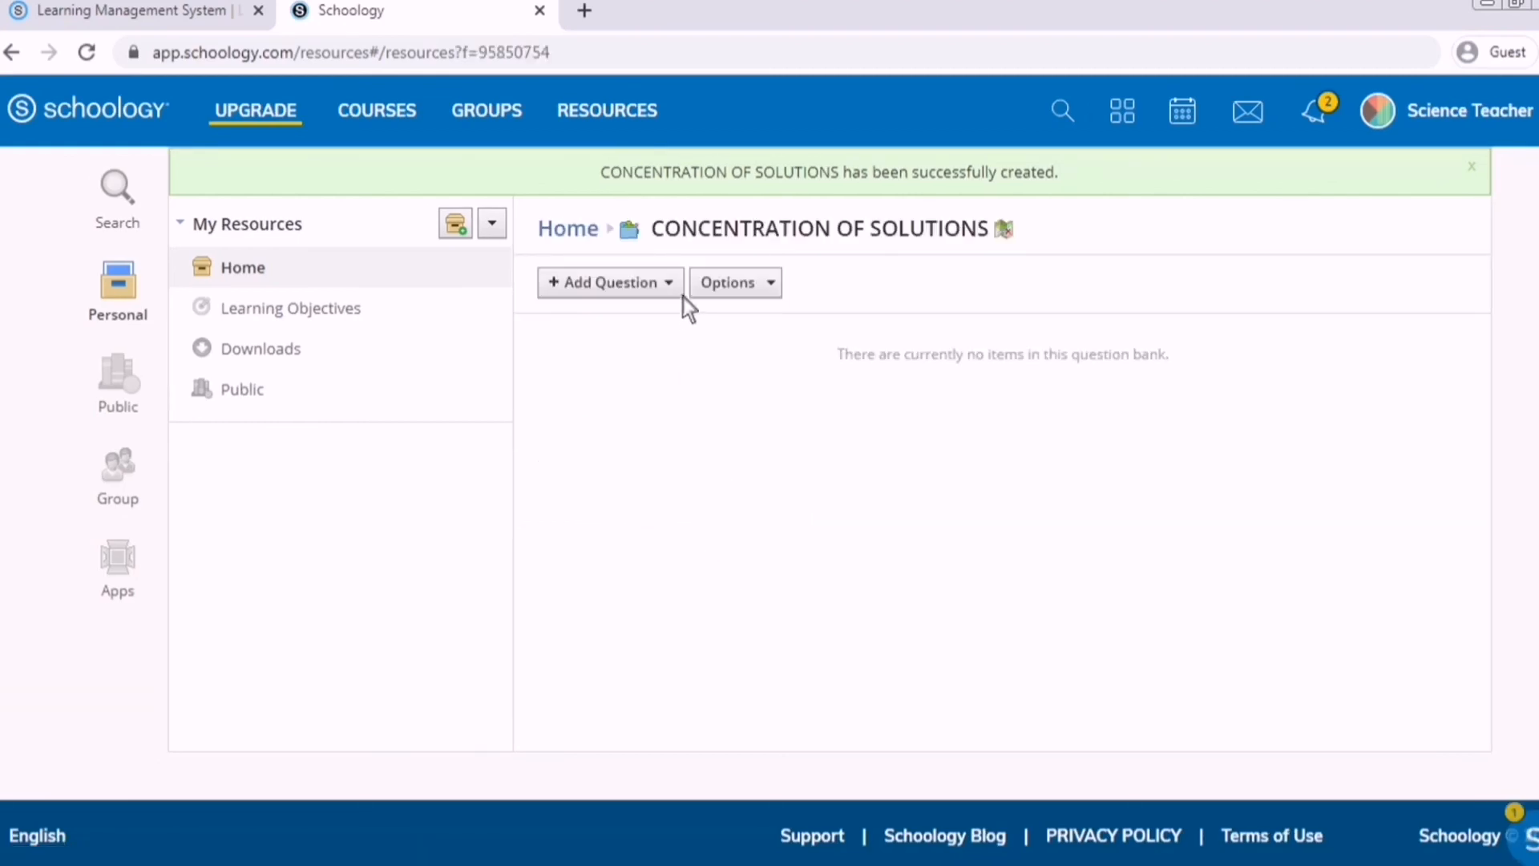
{"action": "left_click", "coordinate": [681, 295]}
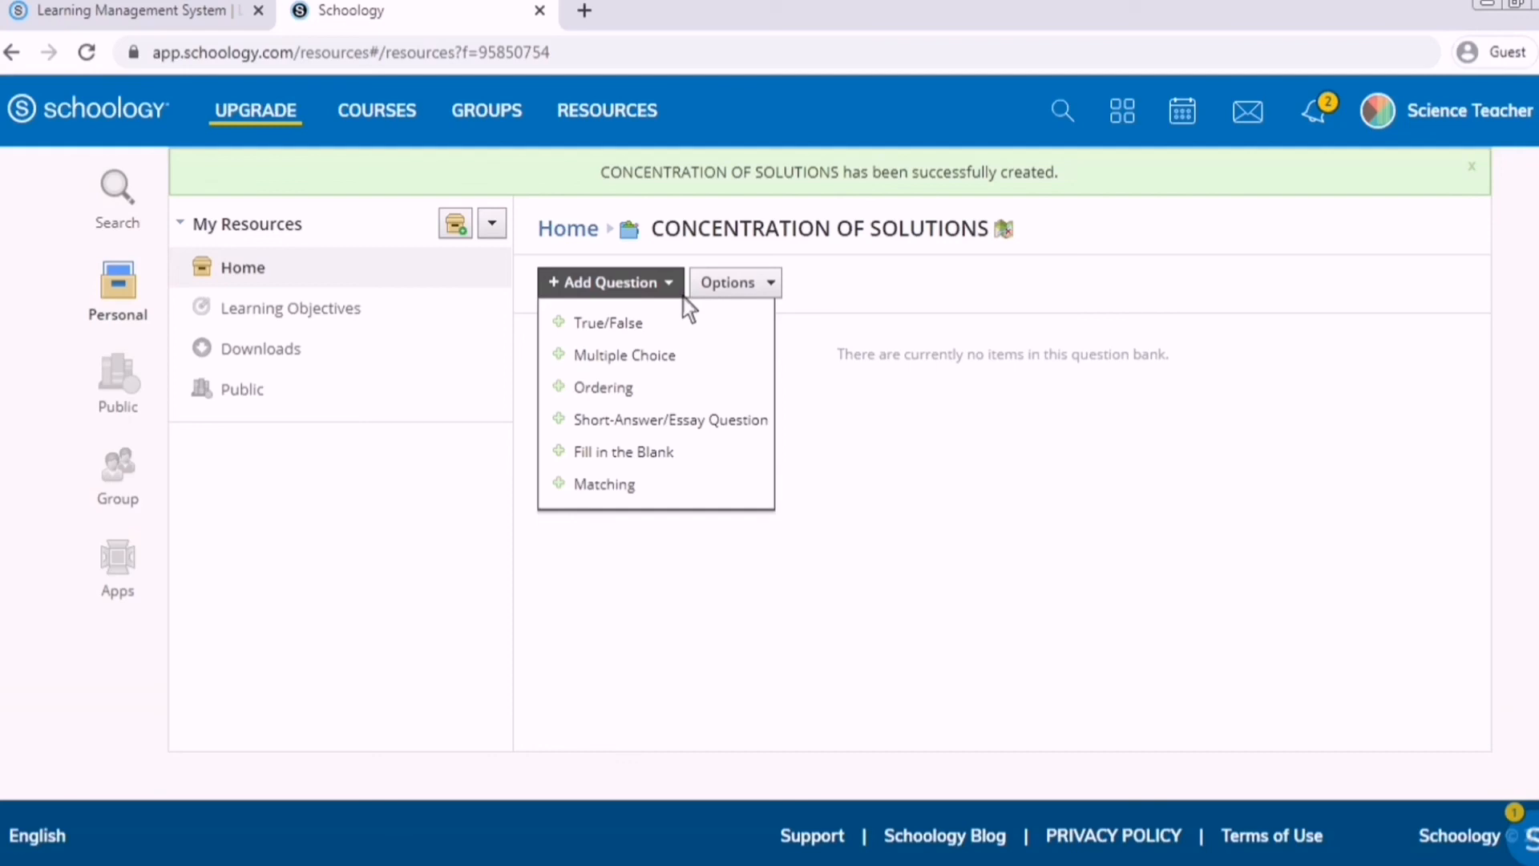
{"action": "left_click", "coordinate": [683, 296]}
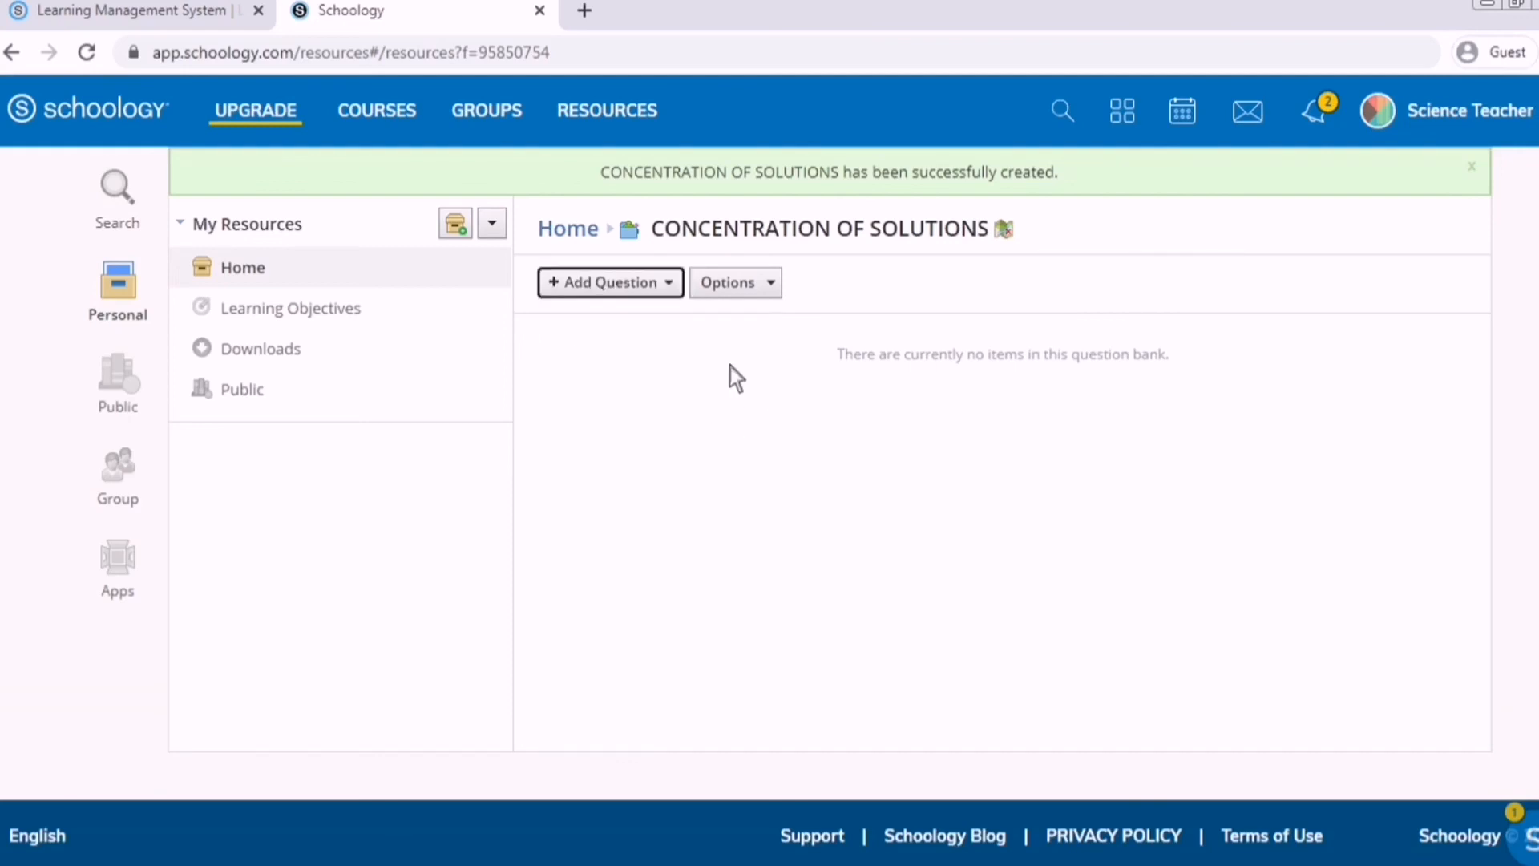
{"action": "left_click", "coordinate": [676, 323]}
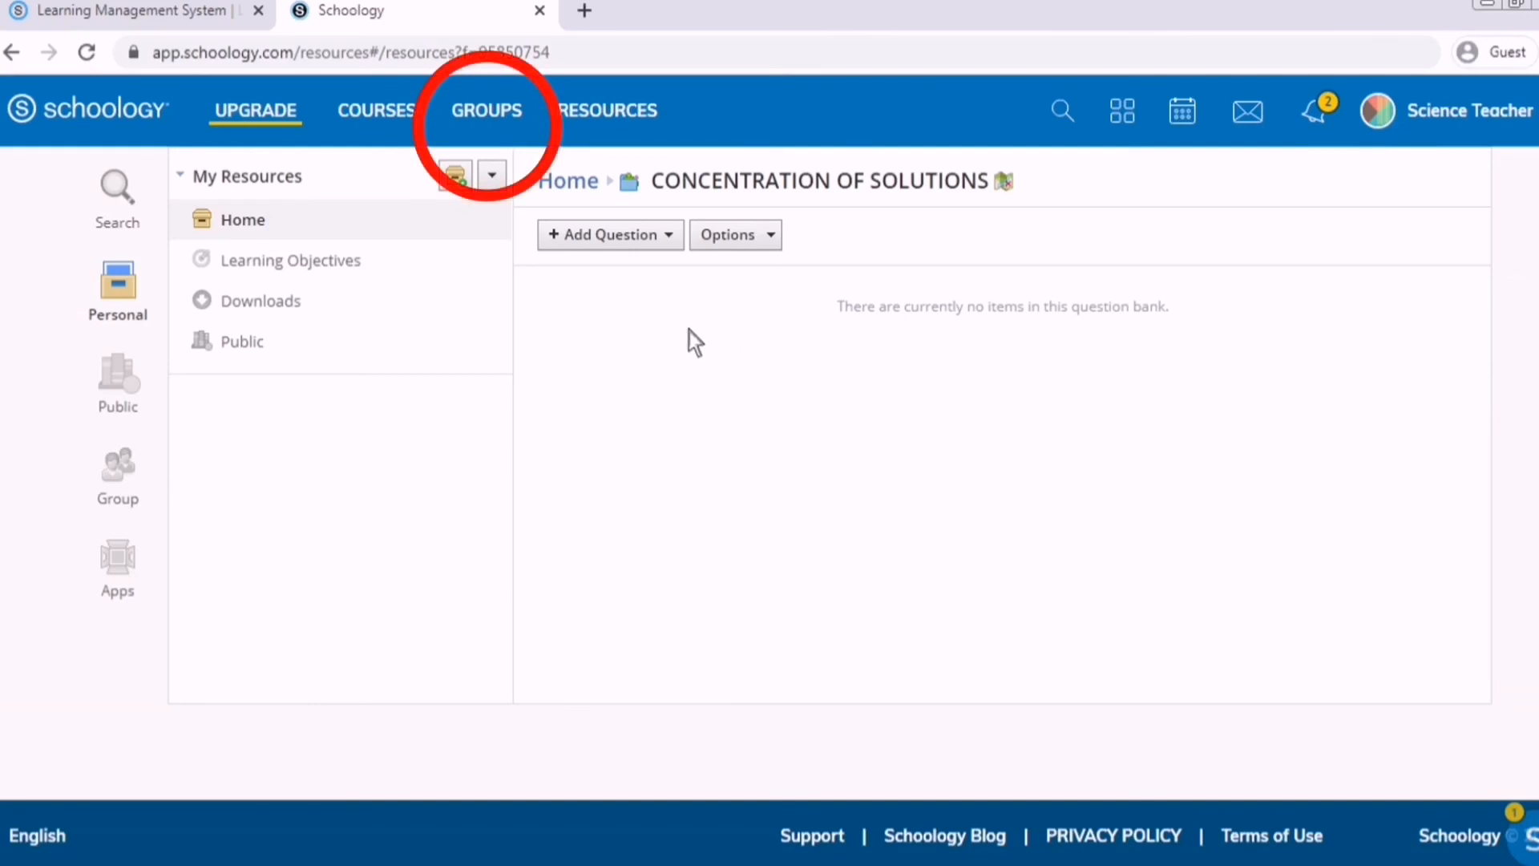
{"action": "left_click", "coordinate": [677, 240]}
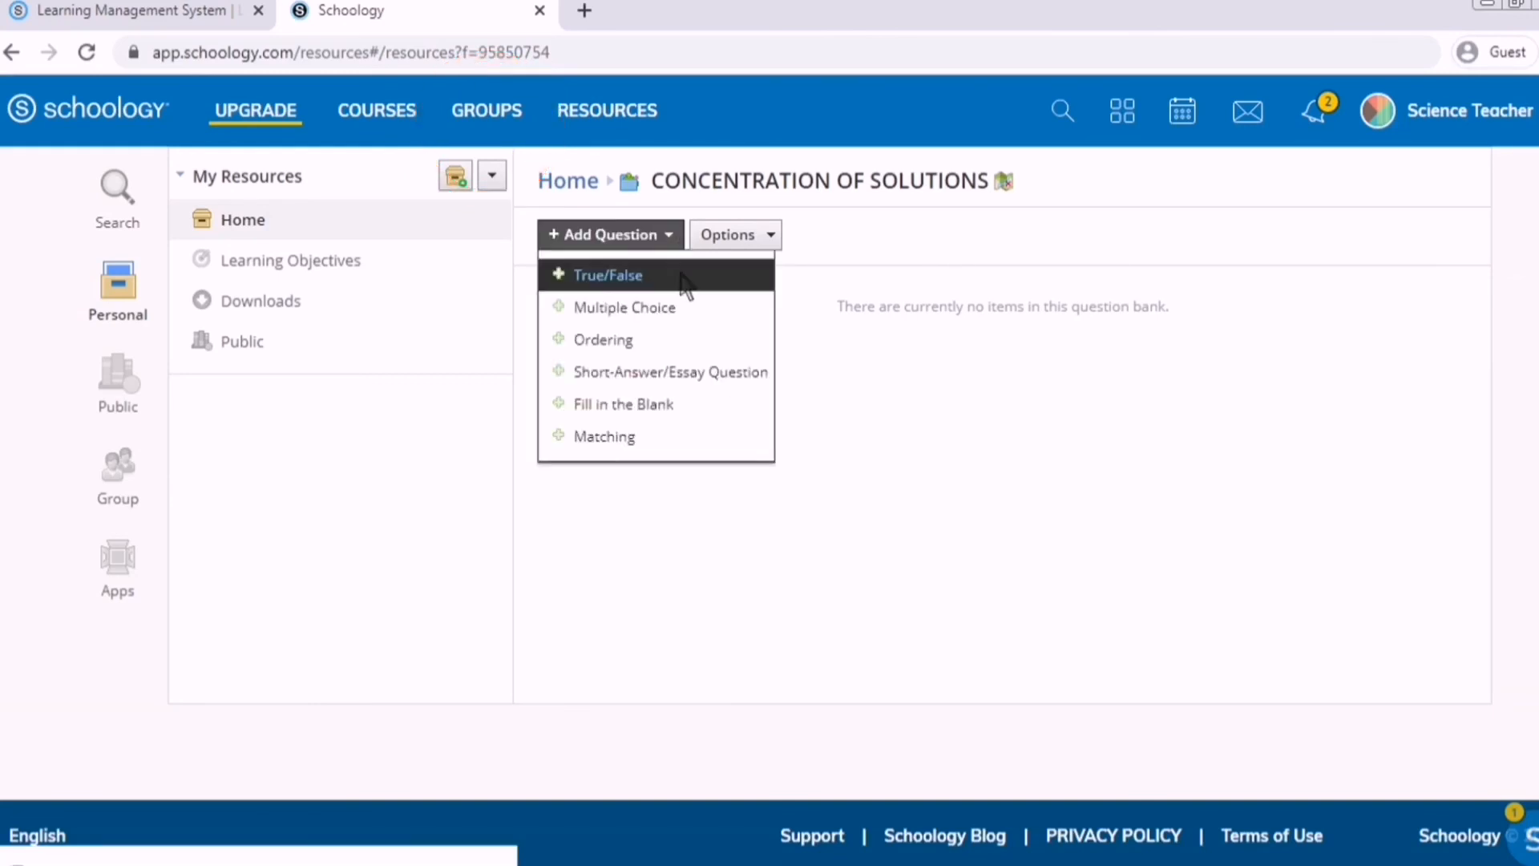